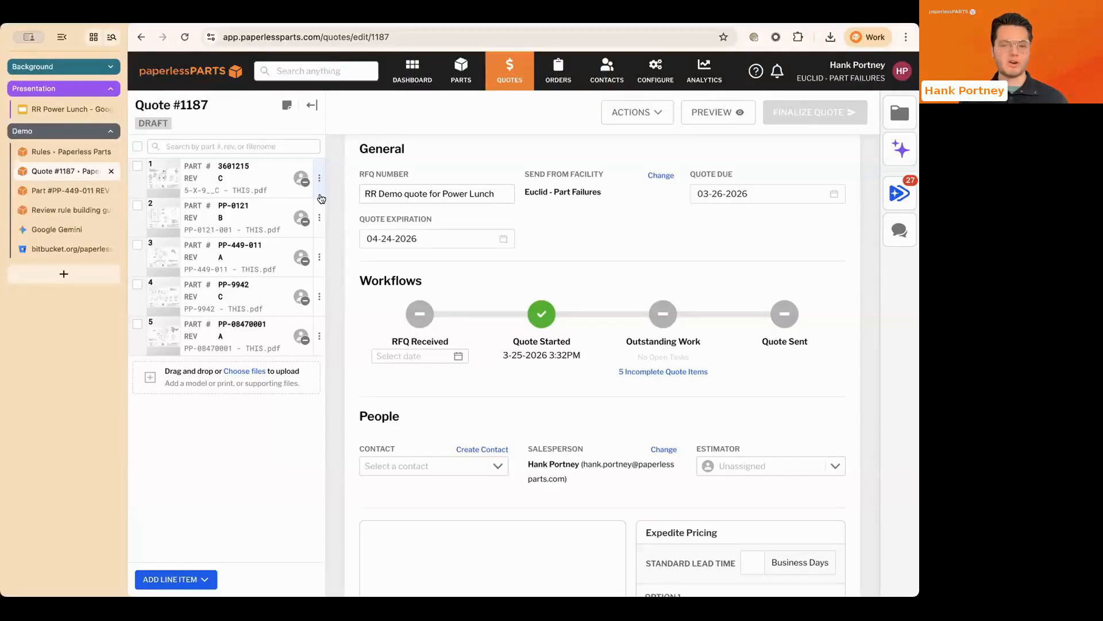
Step: Open the quote's review items and look through all the unresolved rules and the parts listed under each
left_click(893, 199)
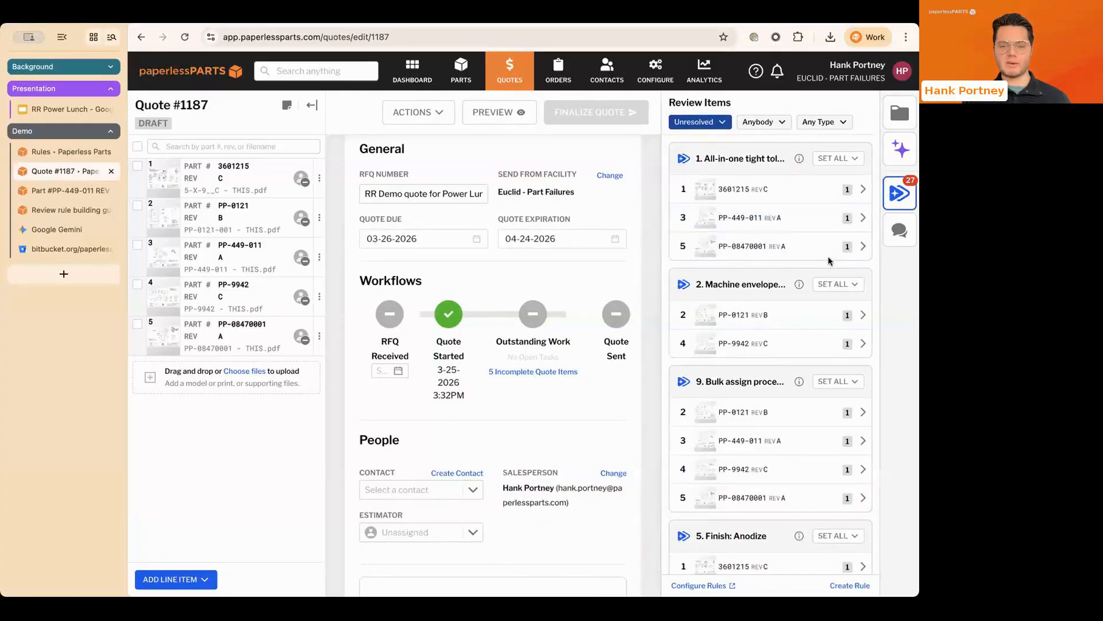
scroll(830, 262, "down", 3)
scroll(830, 262, "down", 10)
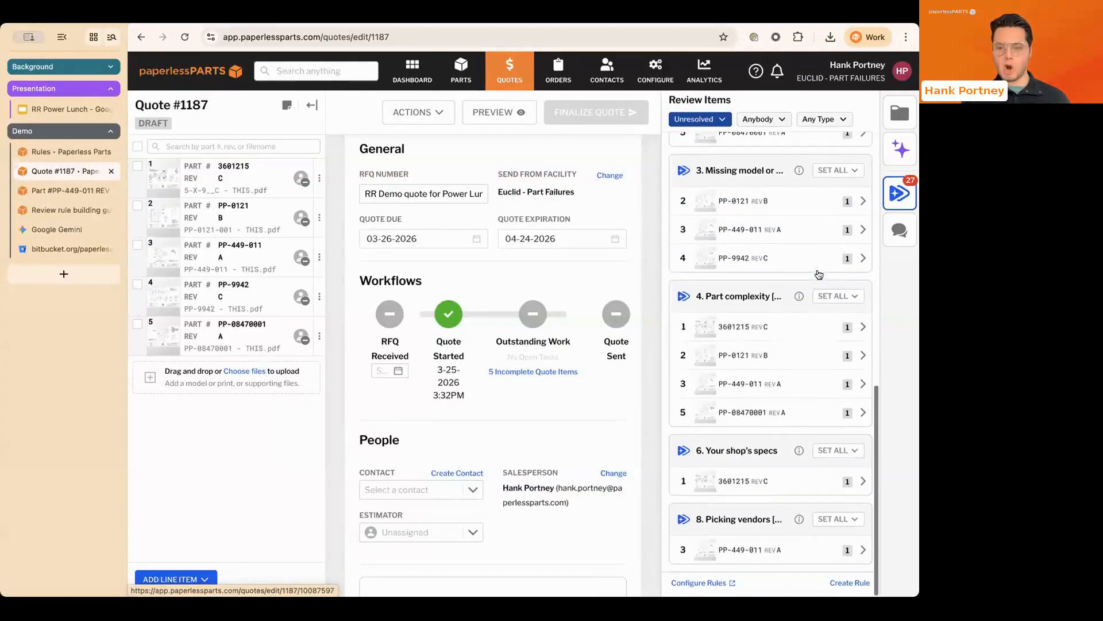
scroll(819, 275, "up", 12)
scroll(749, 153, "down", 4)
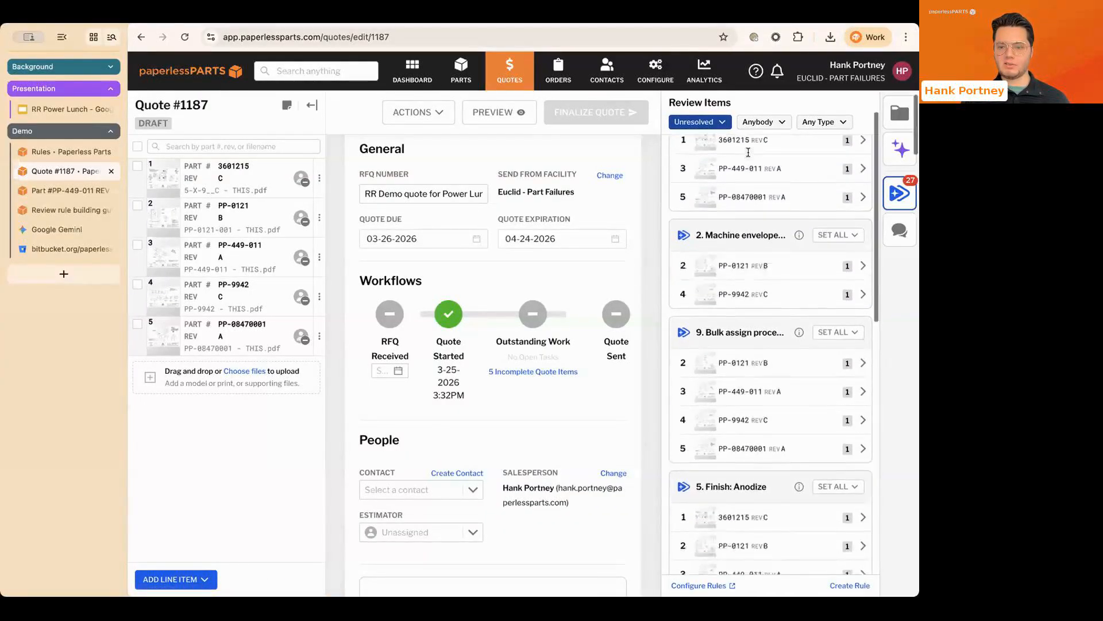
scroll(751, 218, "down", 5)
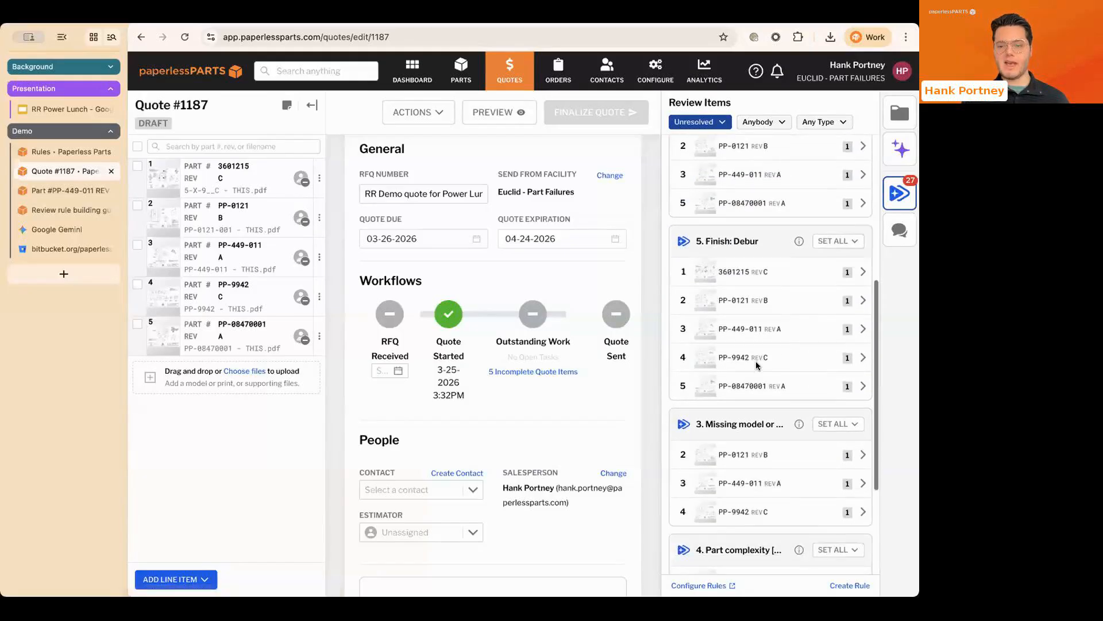
scroll(757, 364, "down", 4)
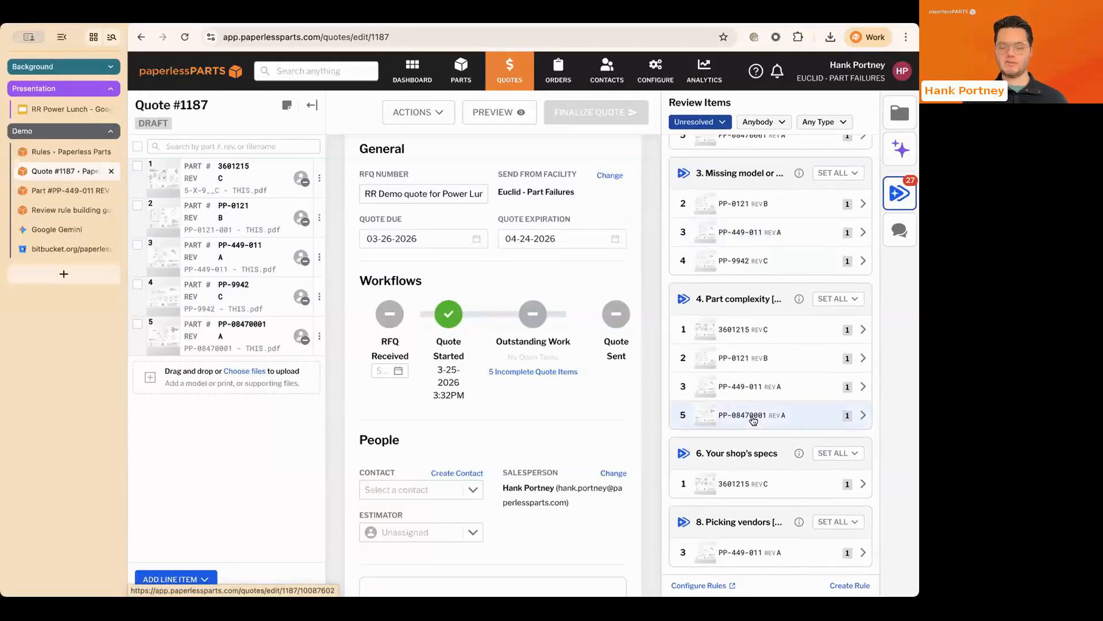
scroll(754, 421, "up", 10)
scroll(754, 421, "up", 3)
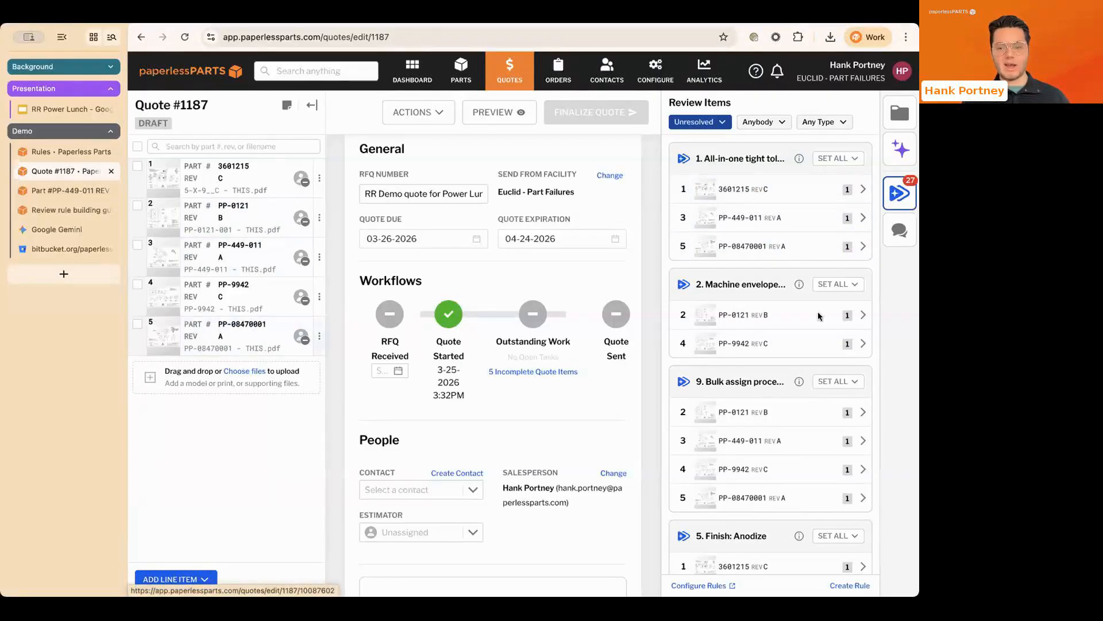
Step: Examine the all-in-one tight tolerances item for part 3601215 and the rule's options for resolving all its components from the quote
left_click(750, 196)
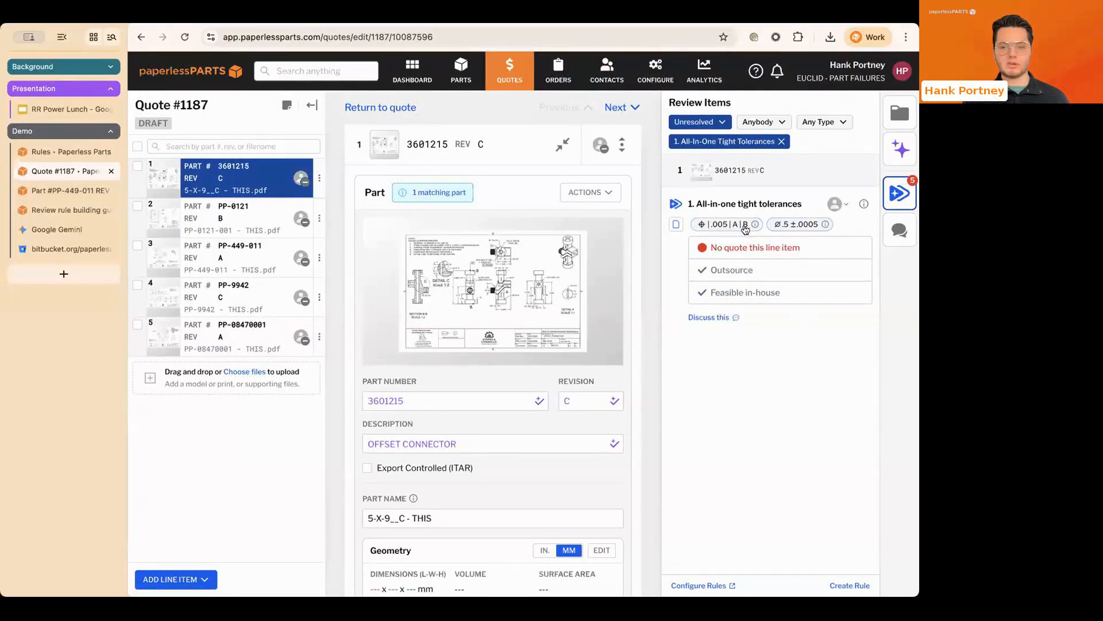
mouse_move(753, 226)
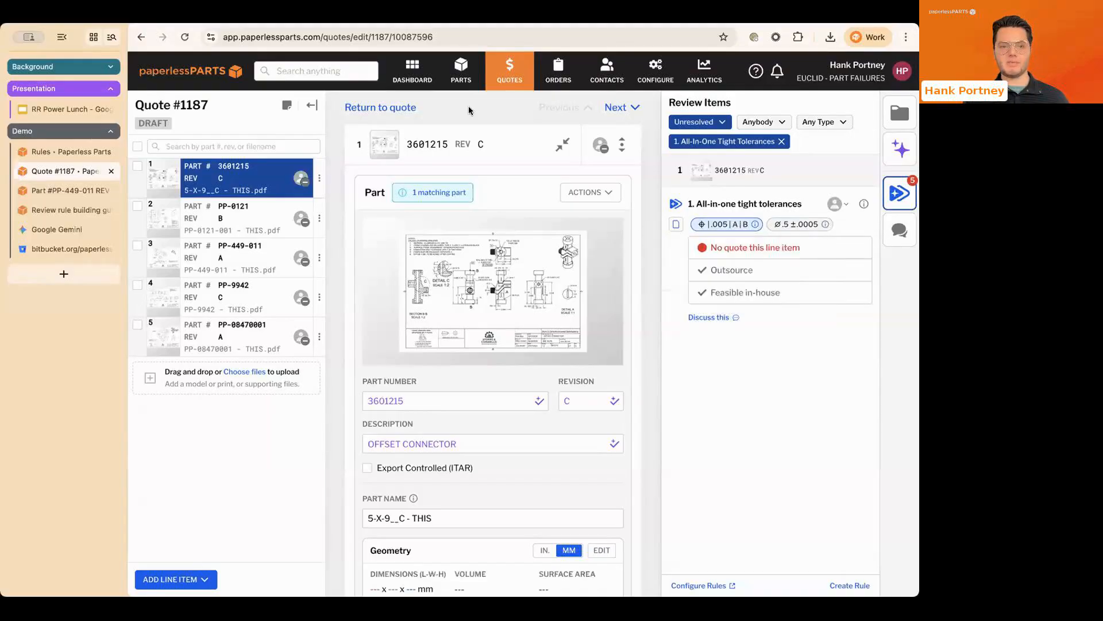
left_click(389, 108)
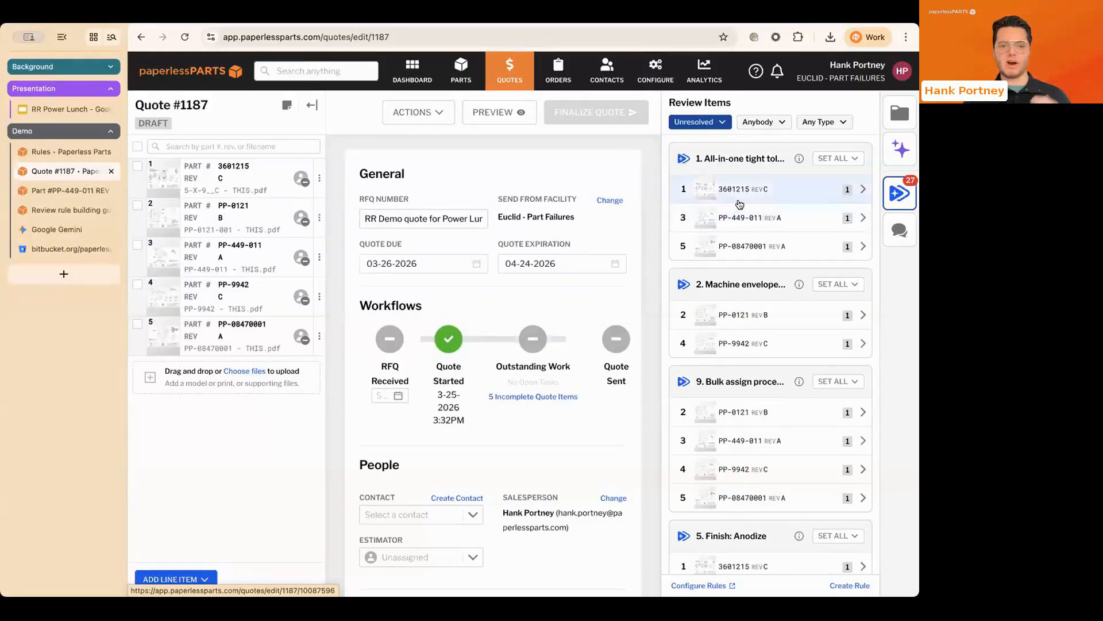
left_click(826, 160)
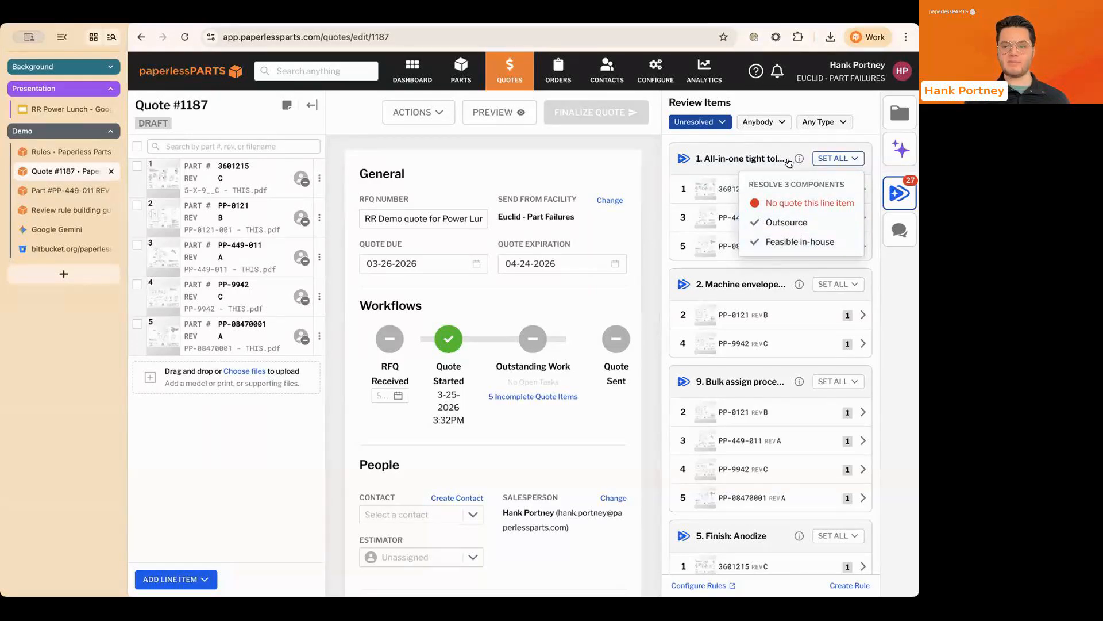
key("Escape")
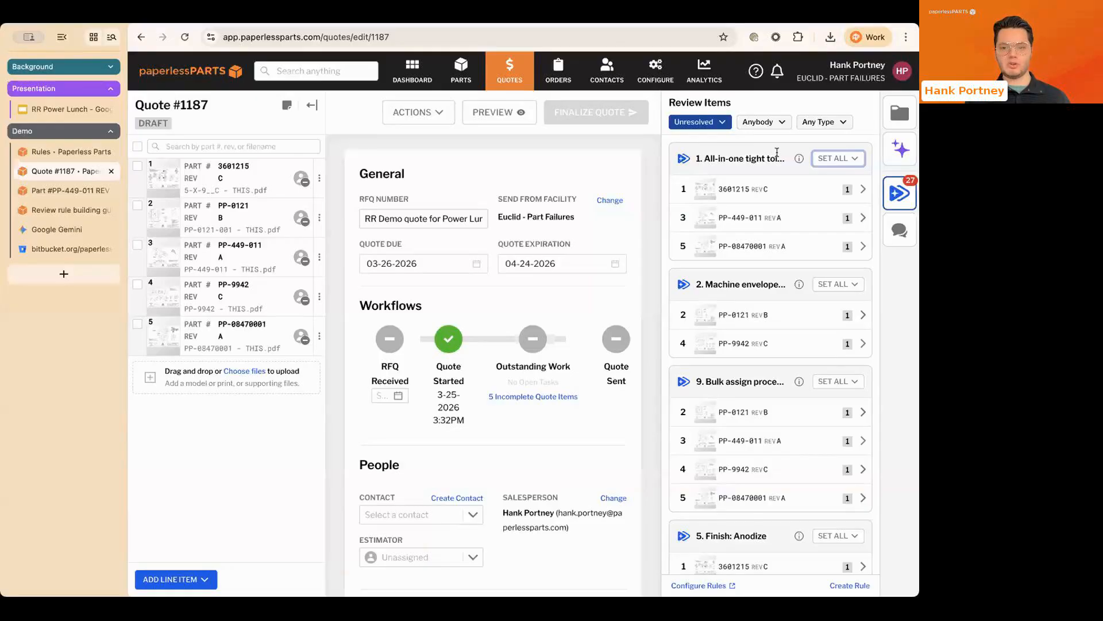
Step: Open line item 1, part 3601215, and look through all of its unresolved review items
left_click(257, 194)
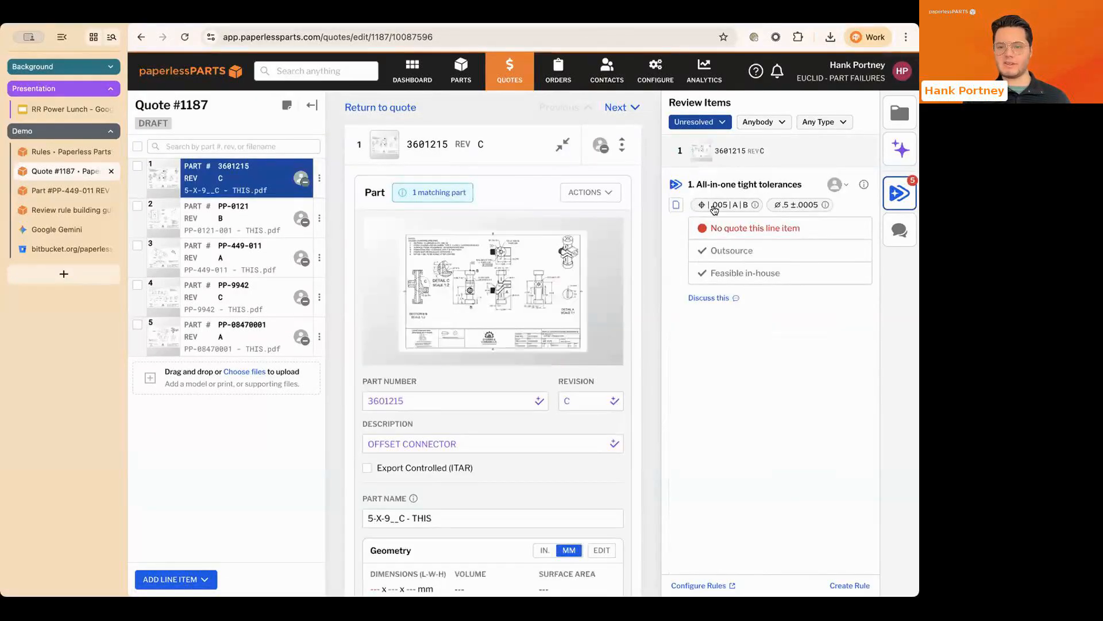
scroll(766, 475, "down", 3)
scroll(766, 474, "down", 2)
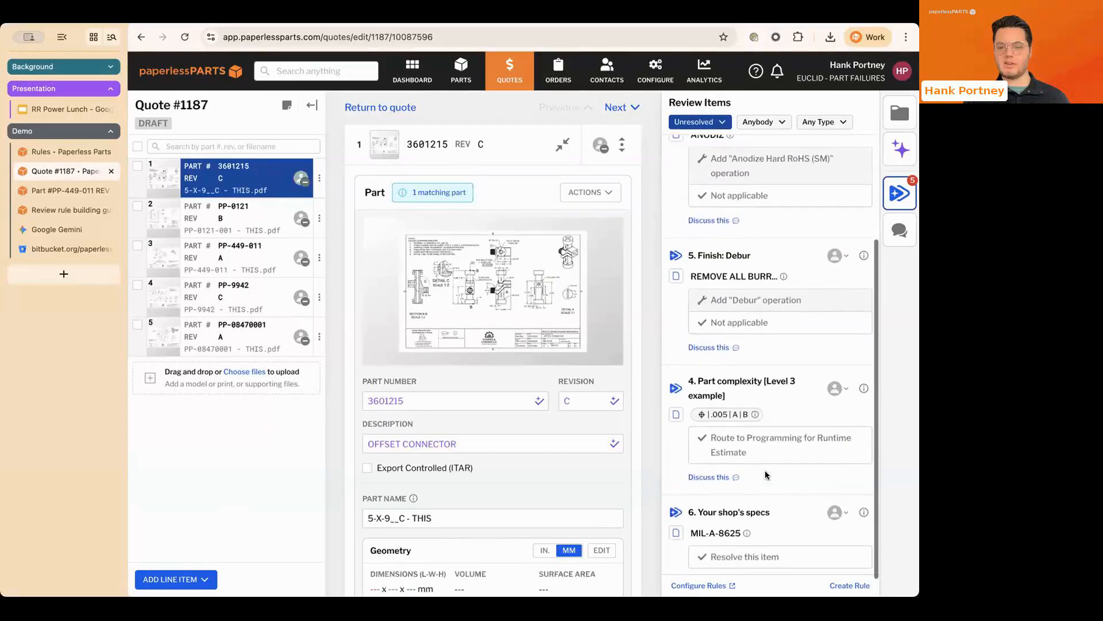
scroll(764, 477, "up", 5)
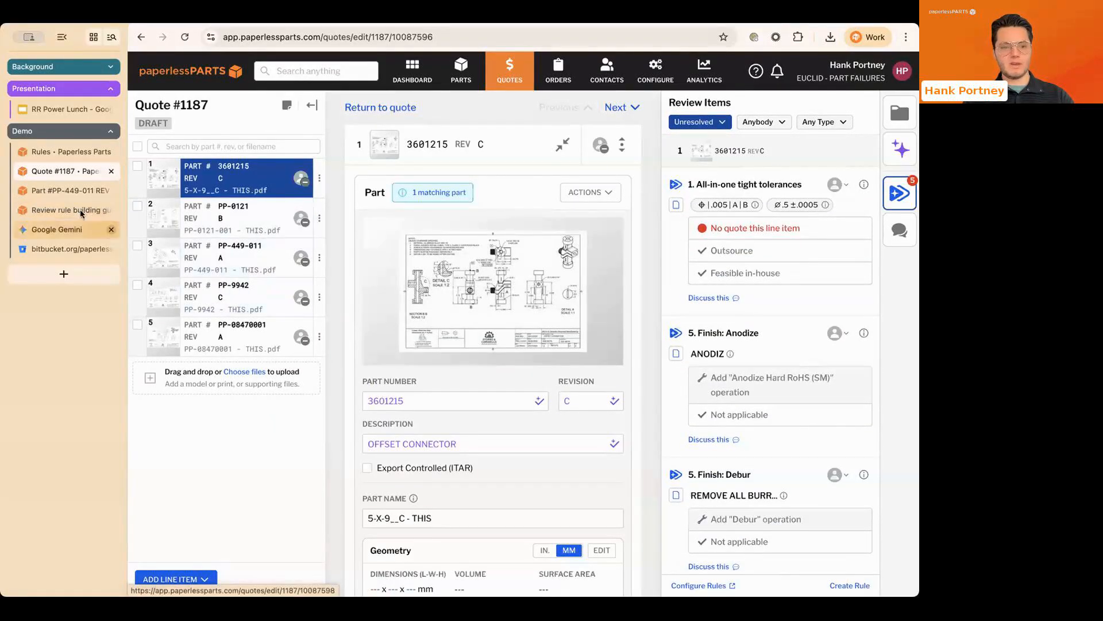
Step: Switch to the PP-449-011 drawing, hide its review items and inspect the position control frame for the 16X Ø.170 holes
left_click(60, 190)
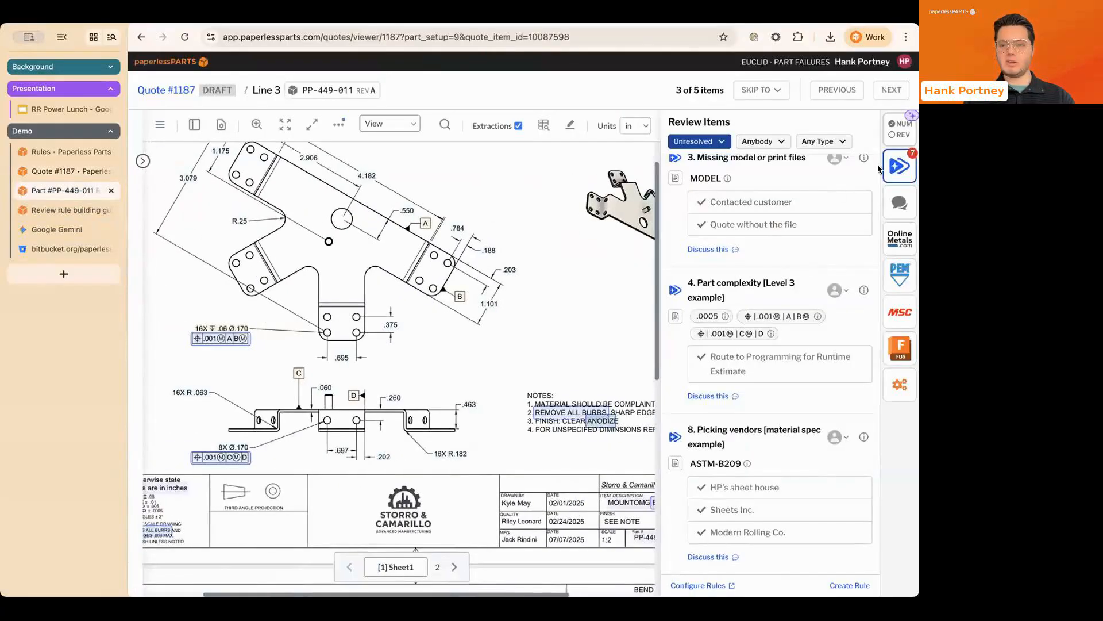
left_click(900, 166)
scroll(470, 351, "up", 5, "ctrl")
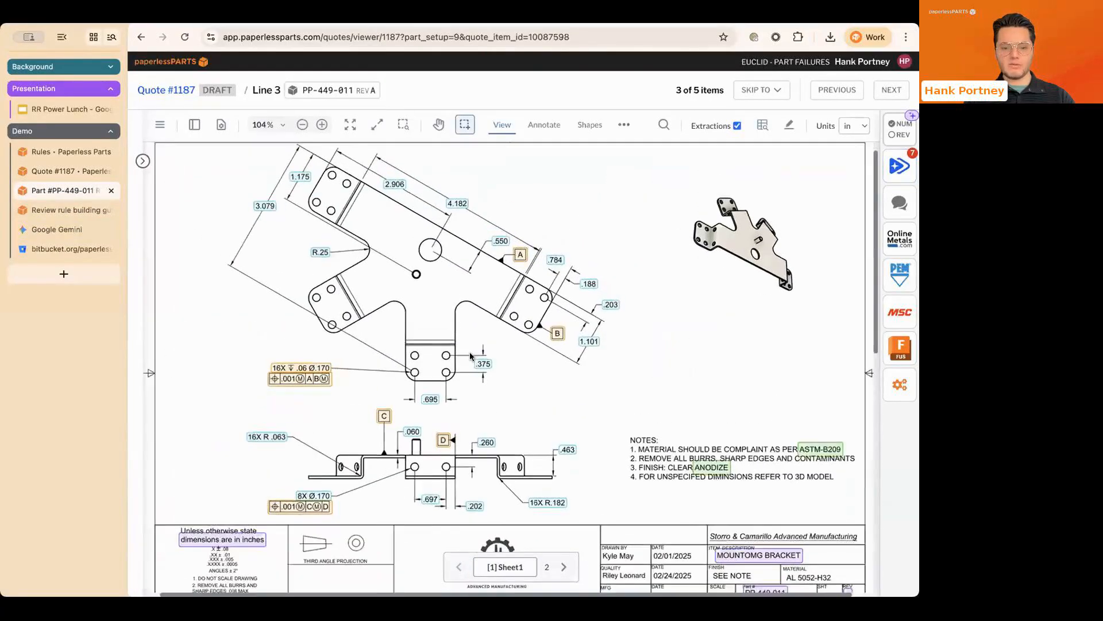
scroll(353, 365, "up", 1, "ctrl")
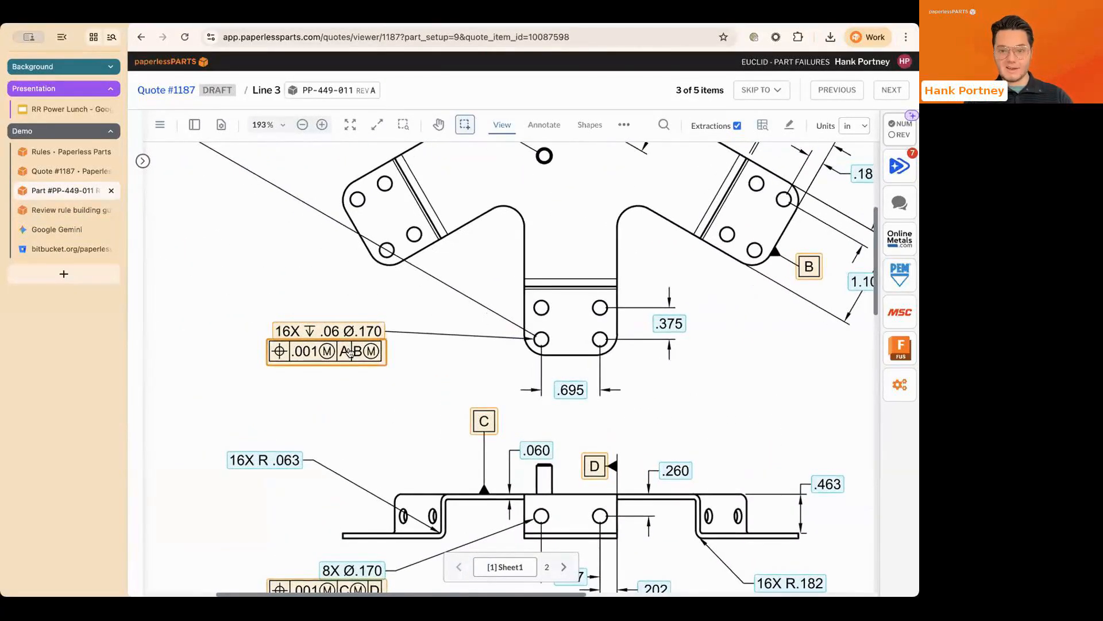
scroll(348, 353, "down", 6, "ctrl")
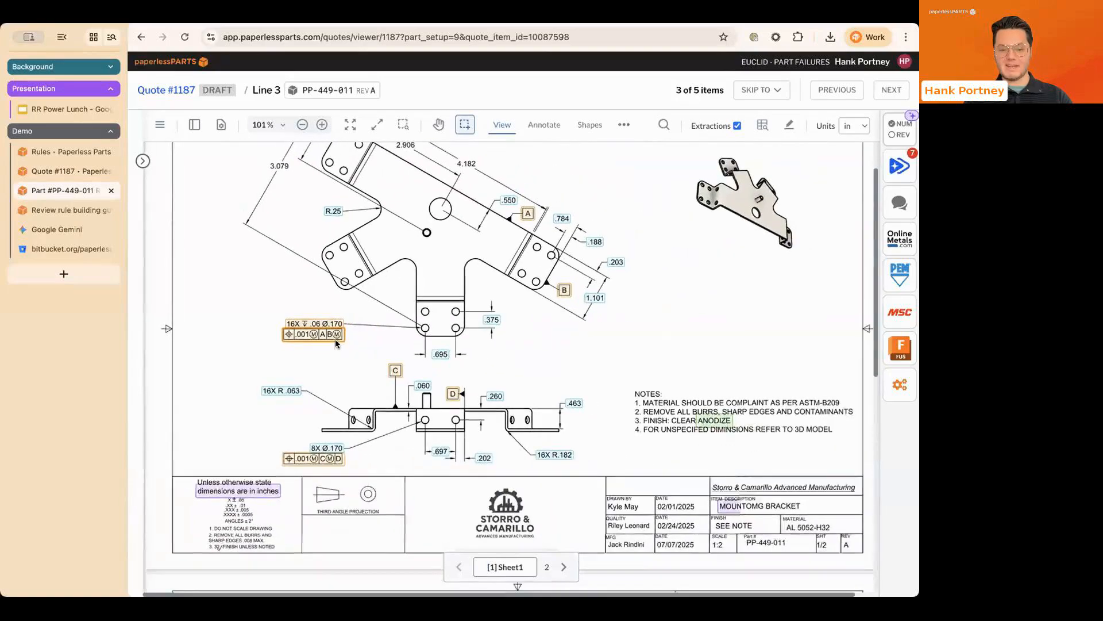
Step: Start a new rule from the .001 position control frame that references datums A and B
left_click(326, 335)
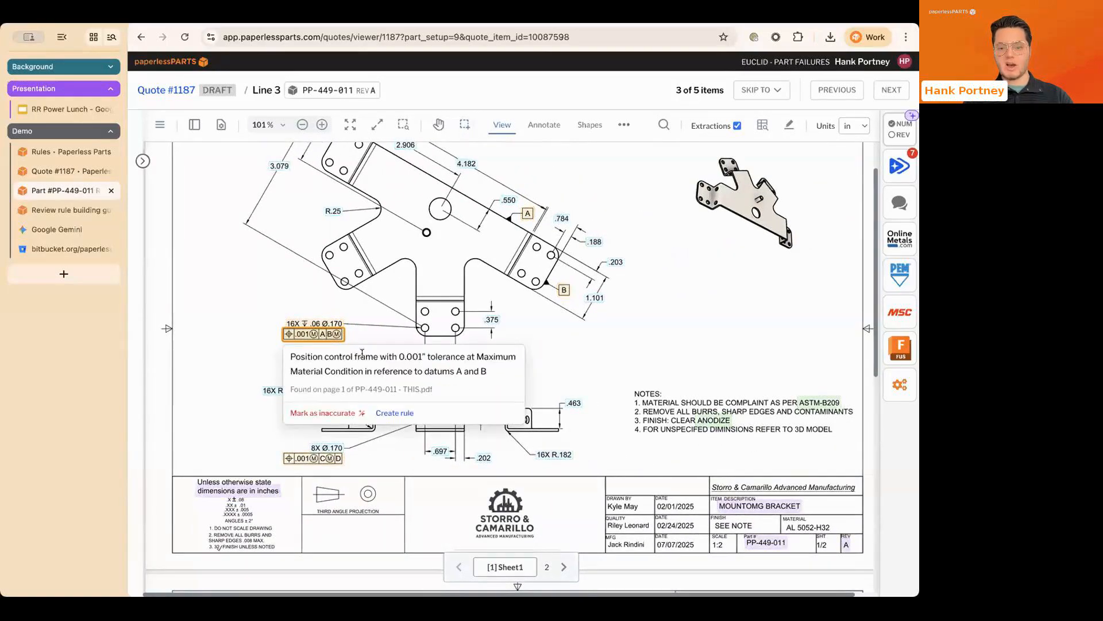
left_click(380, 412)
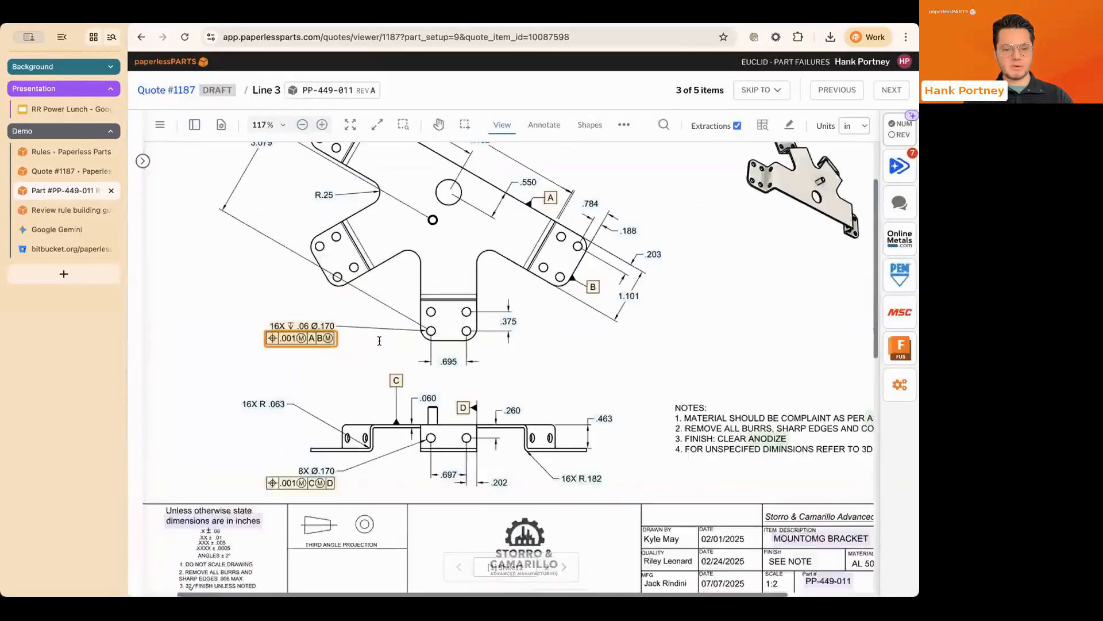
scroll(249, 348, "up", 3)
left_click(249, 351)
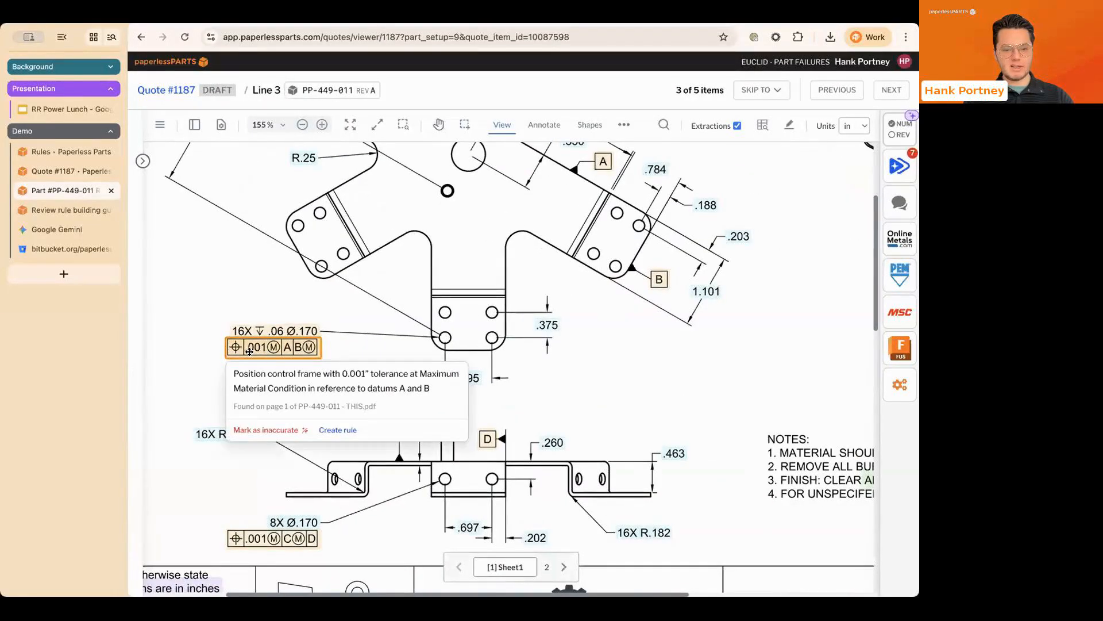
left_click(337, 431)
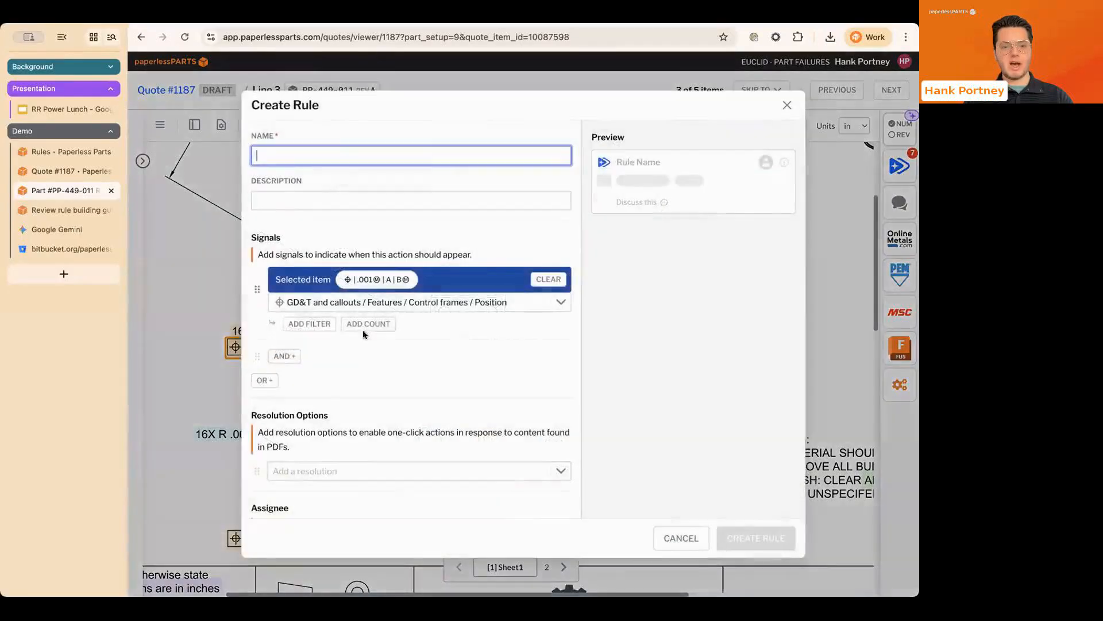
Step: Filter the rule's position signal to values less than or equal to 0.005 in
left_click(321, 326)
left_click(326, 333)
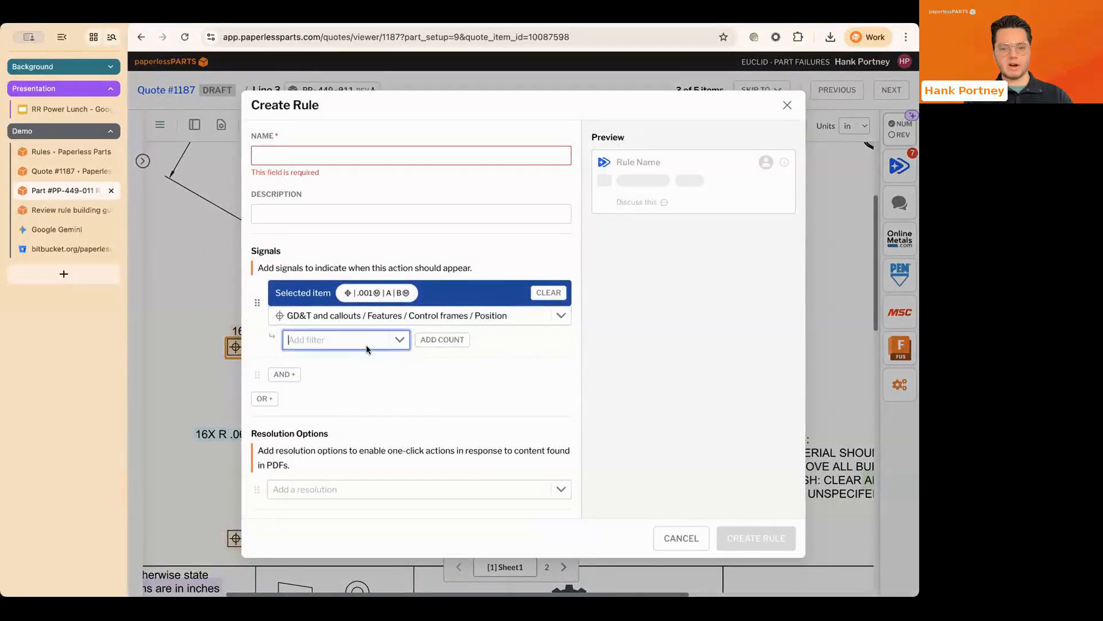
left_click(366, 345)
mouse_move(390, 391)
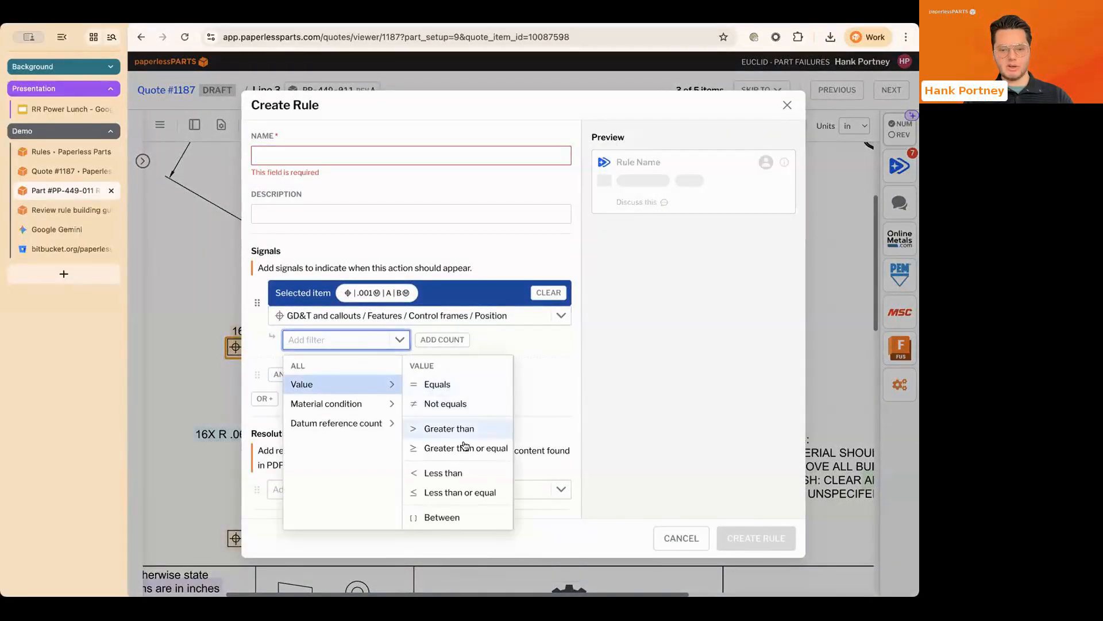
left_click(463, 489)
left_click(490, 340)
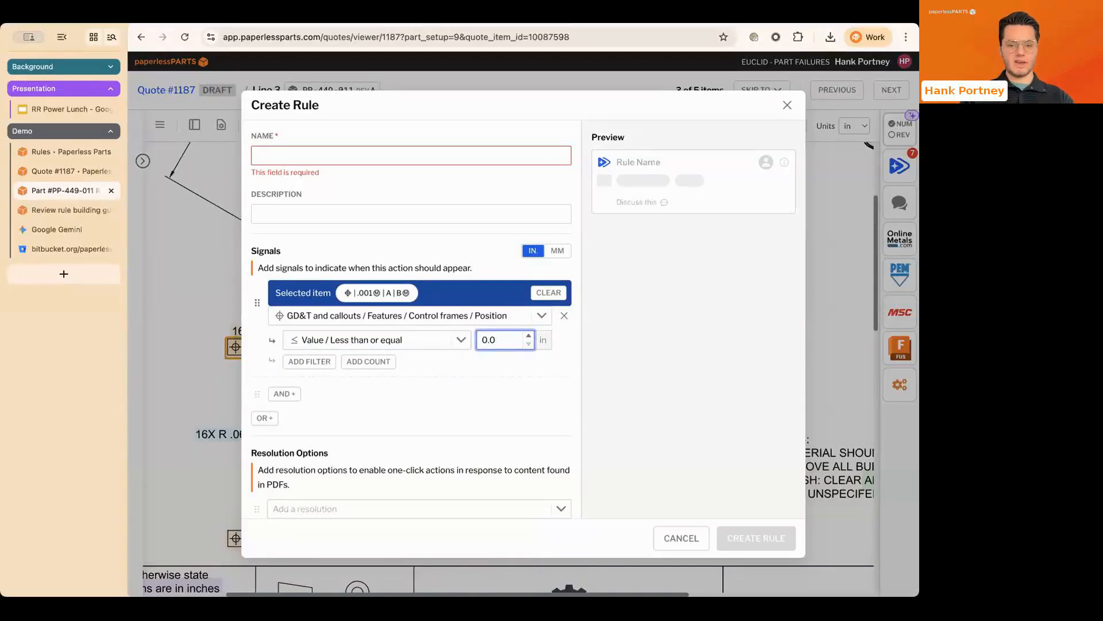
key("Tab")
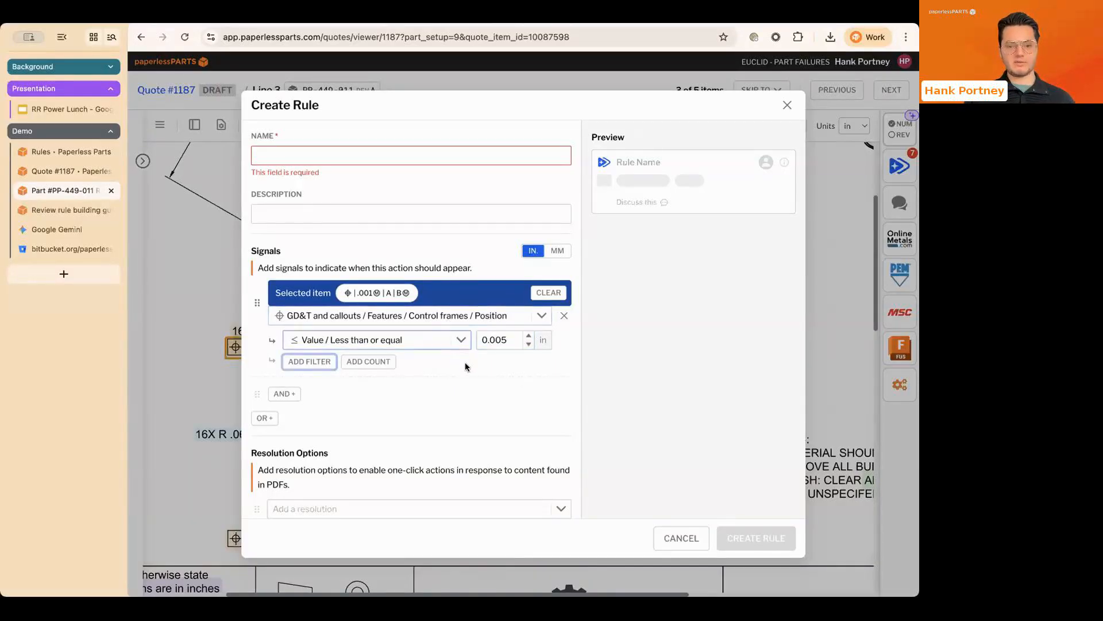
Step: Add a Resolve resolution option to the rule and label it "Feasible to produce"
scroll(422, 340, "down", 3)
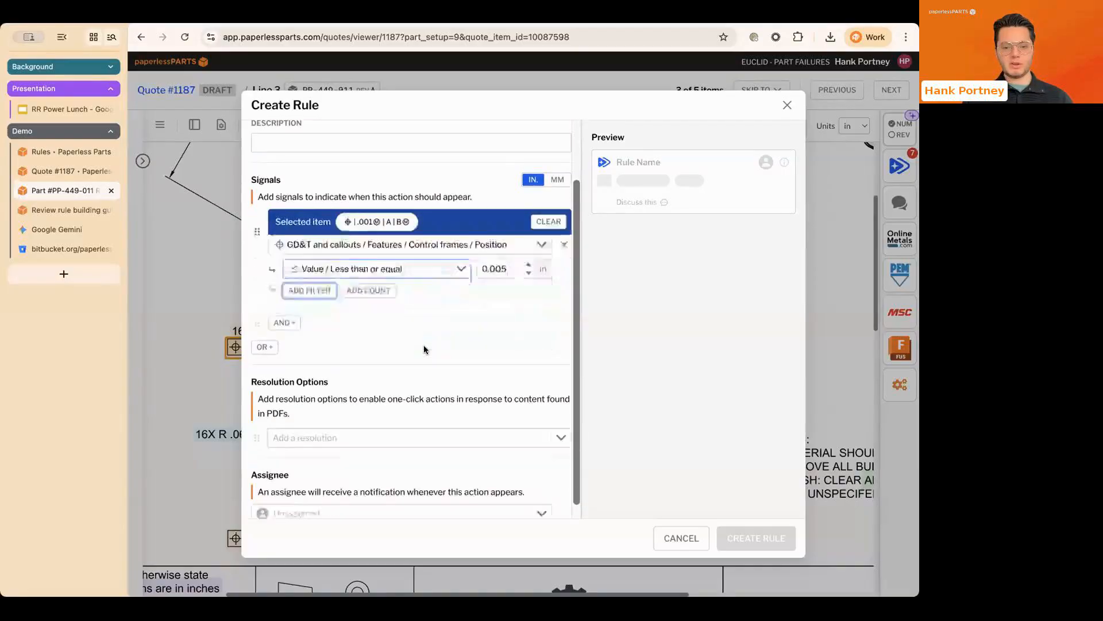
left_click(391, 424)
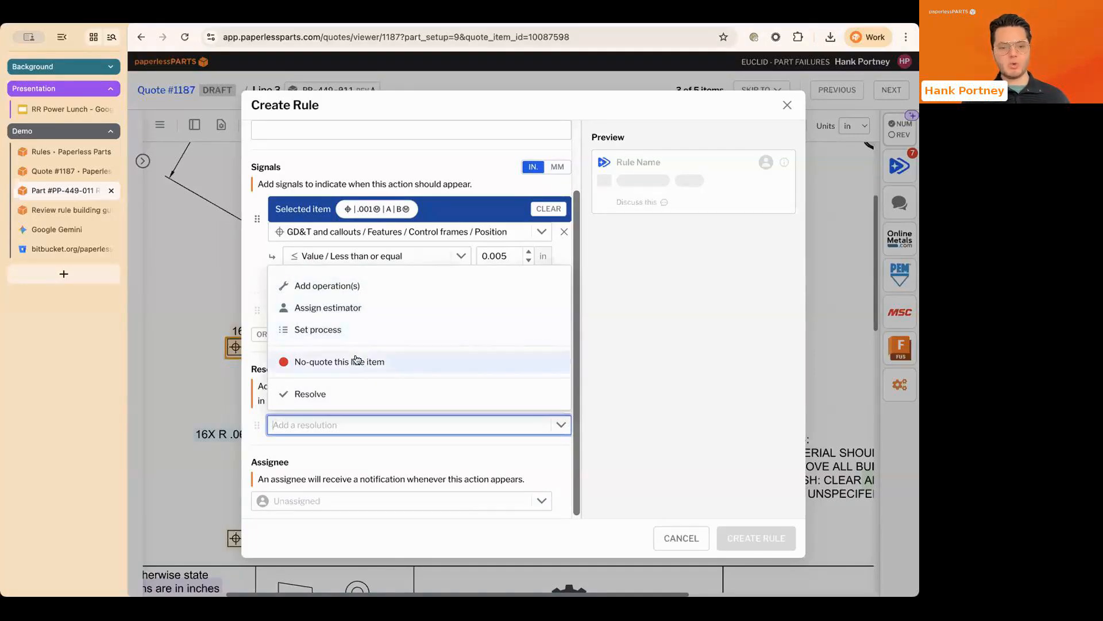
left_click(339, 394)
triple_click(450, 421)
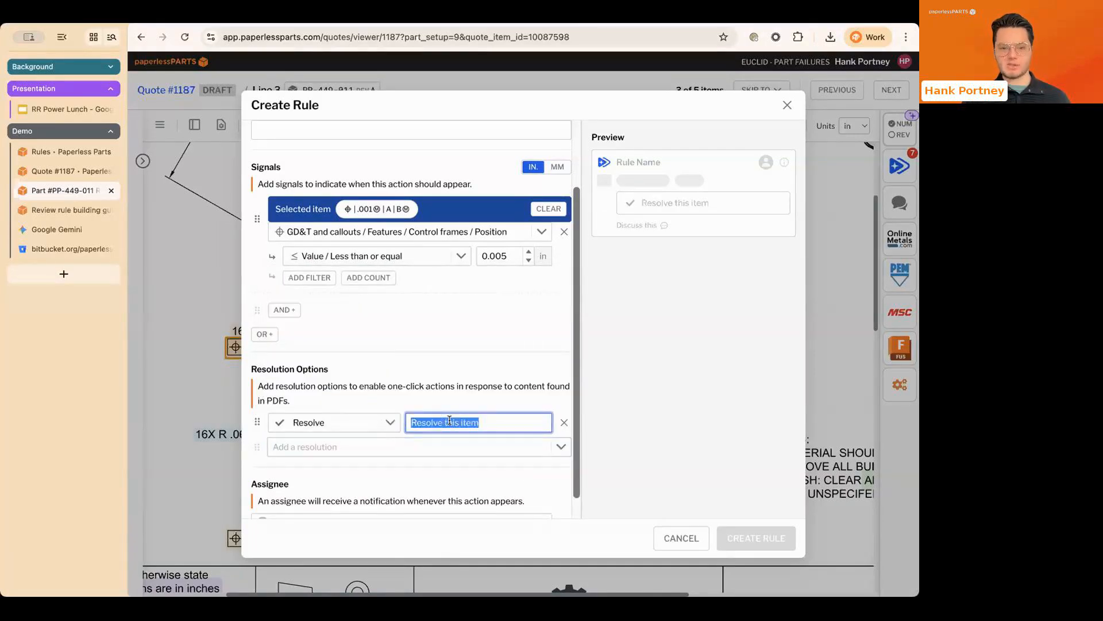
type("Fe")
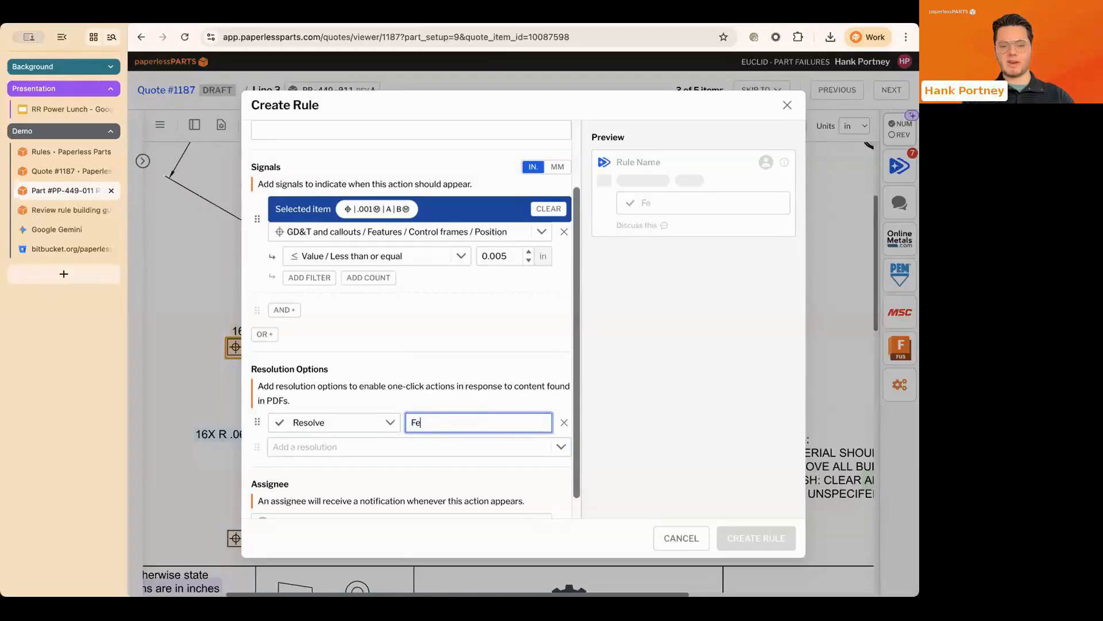
type("asible to produce")
scroll(443, 380, "up", 3)
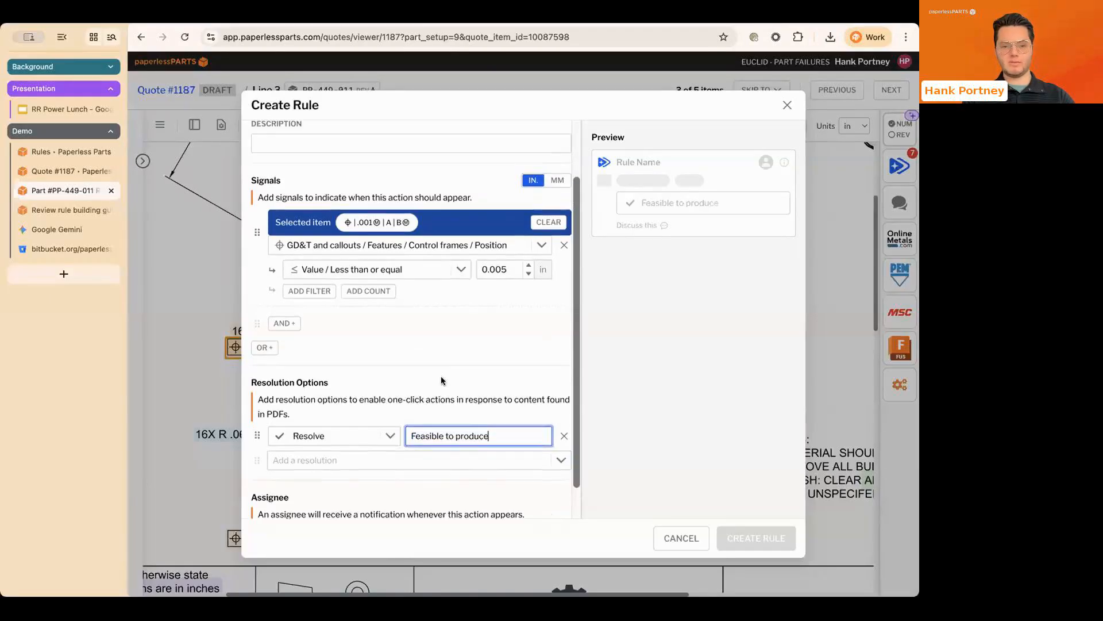
left_click(441, 376)
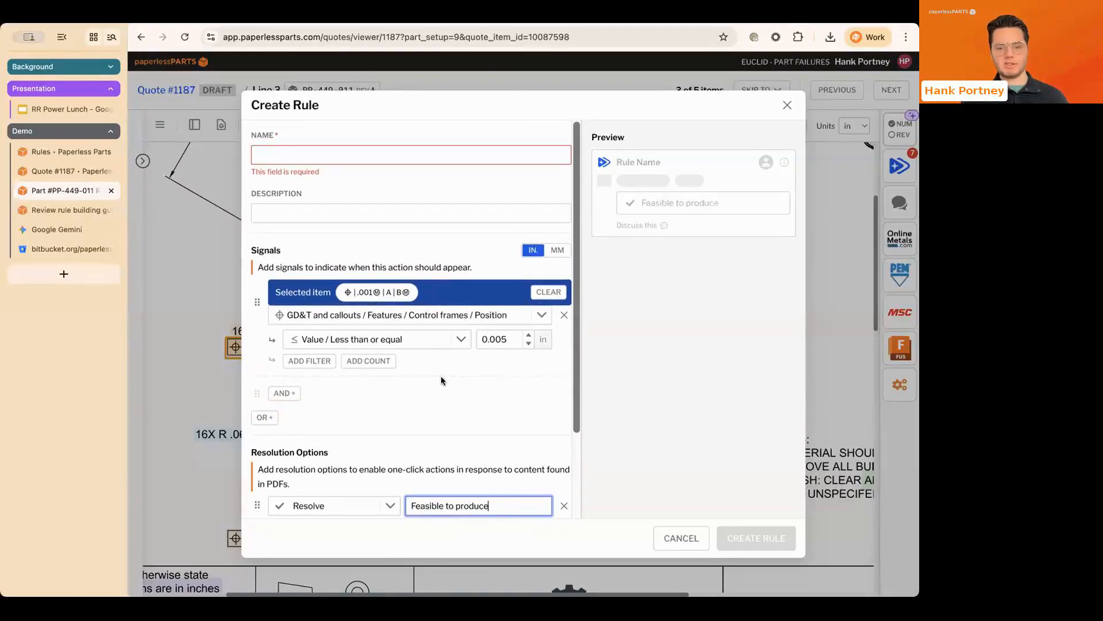
Step: Add "No-quote this line item" as a second resolution option for the rule
scroll(440, 376, "down", 2)
scroll(440, 376, "up", 1)
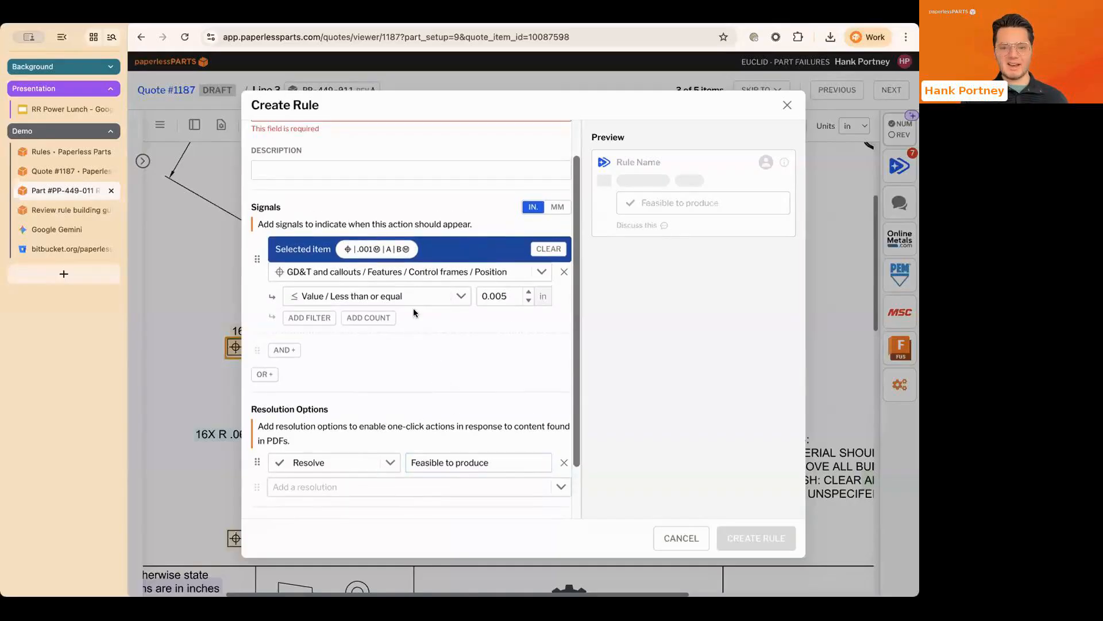
scroll(419, 336, "down", 2)
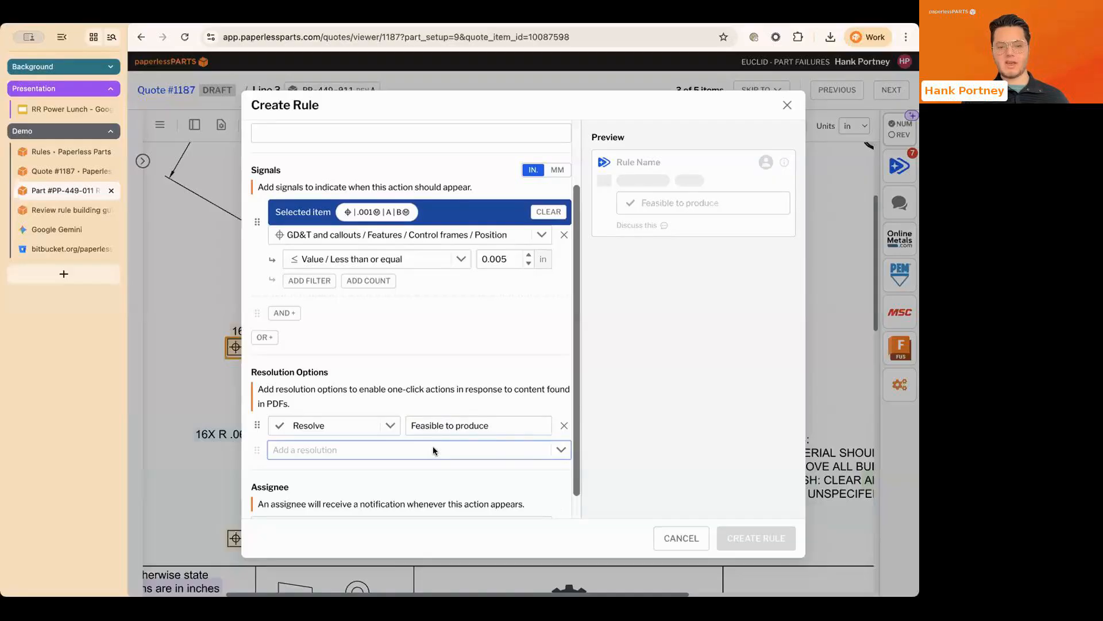
left_click(432, 449)
left_click(403, 388)
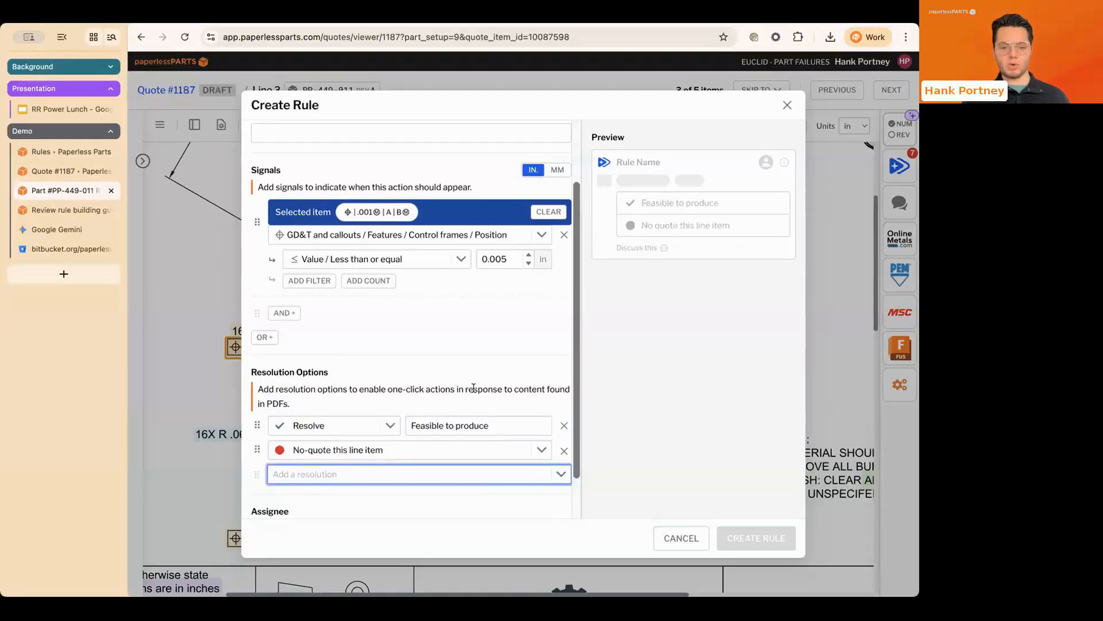
Step: Clear the selected position control frame signal from the new rule
scroll(473, 388, "up", 3)
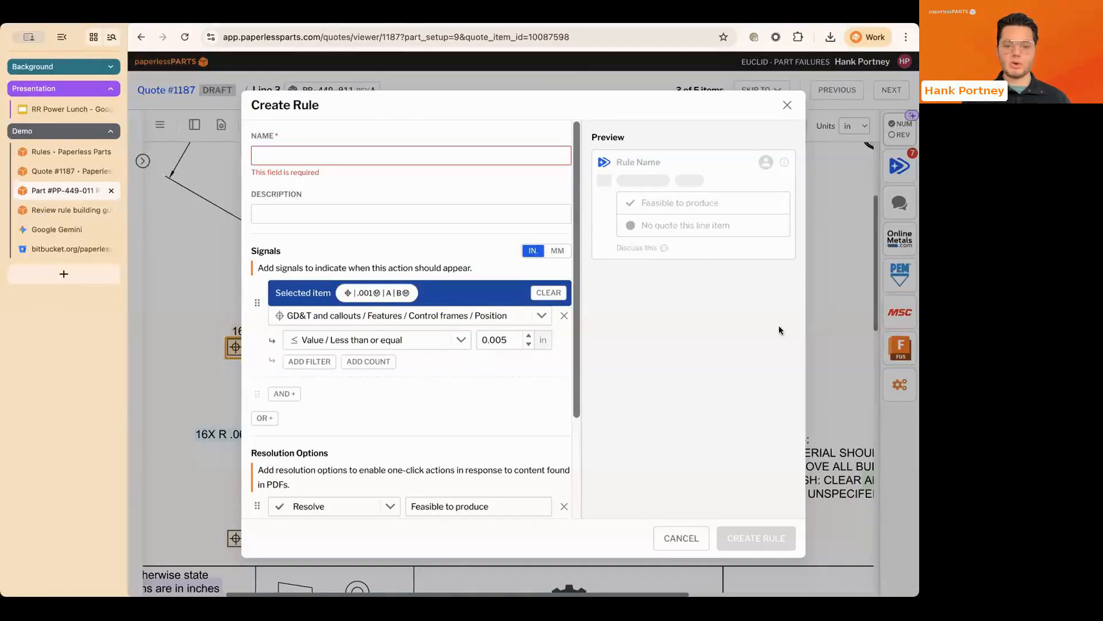
left_click(468, 315)
left_click(547, 294)
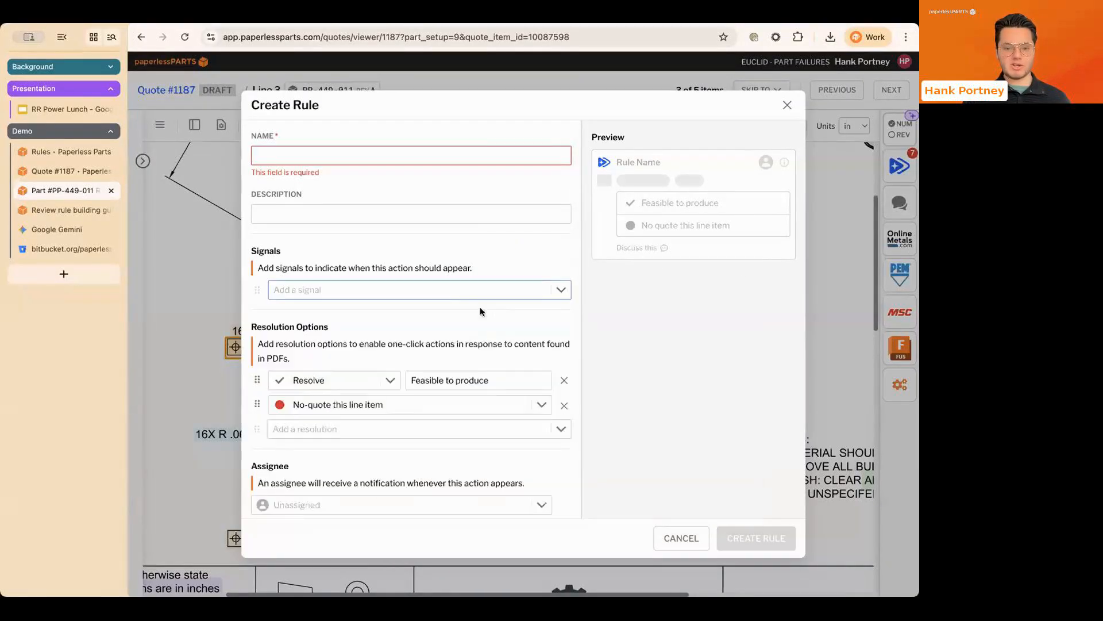
Step: Browse the available signal categories, including the Part, Router, Line item and Quote options, and leave the rule unsaved
left_click(456, 297)
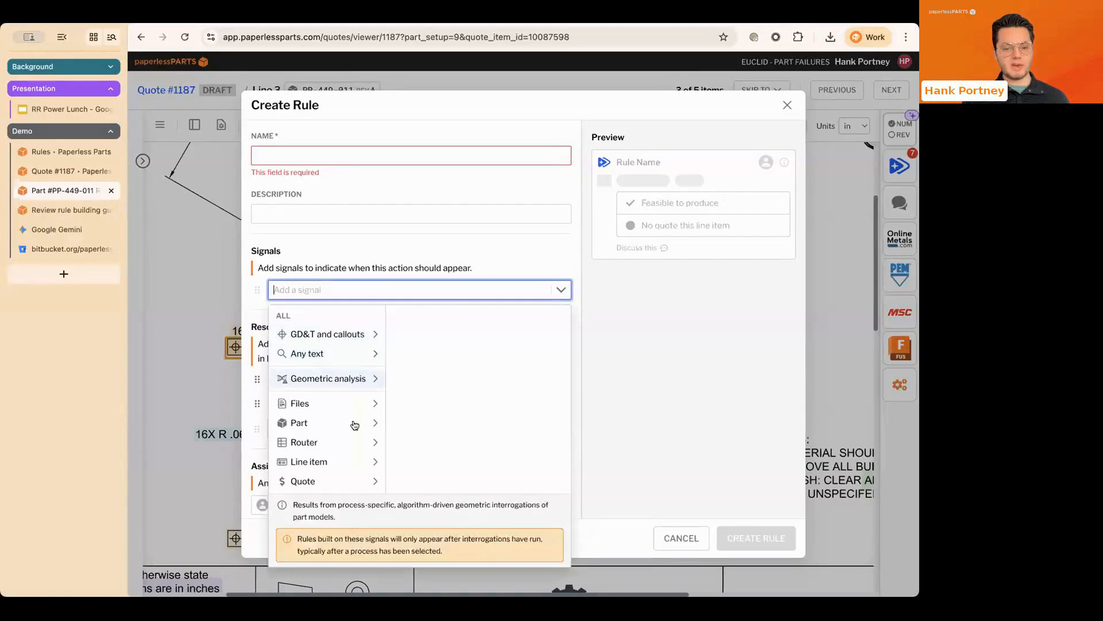
left_click(345, 339)
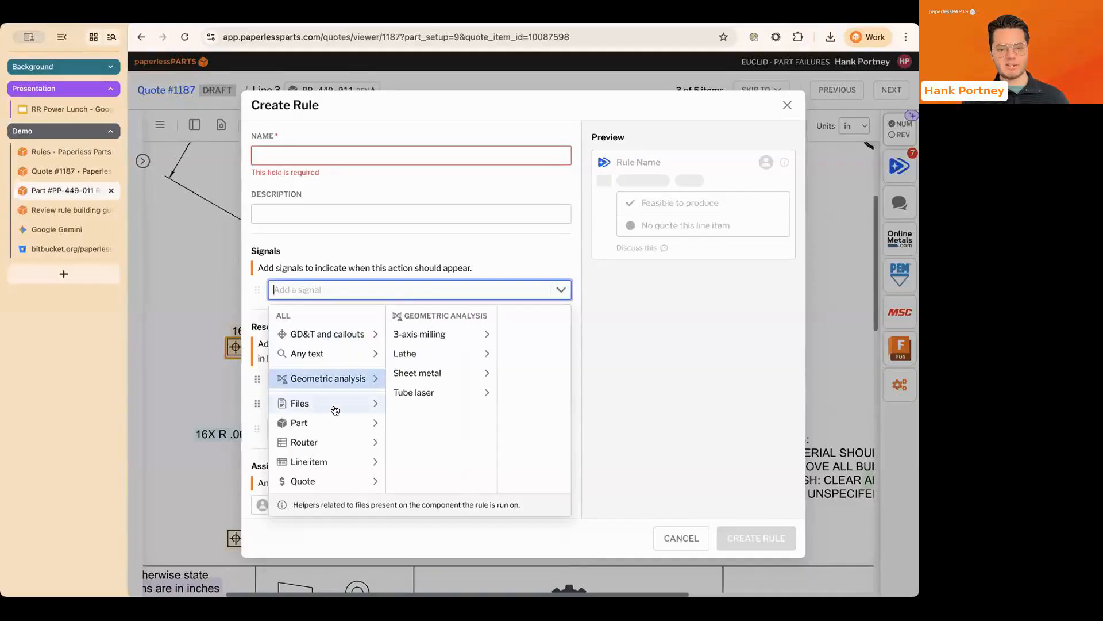
mouse_move(335, 410)
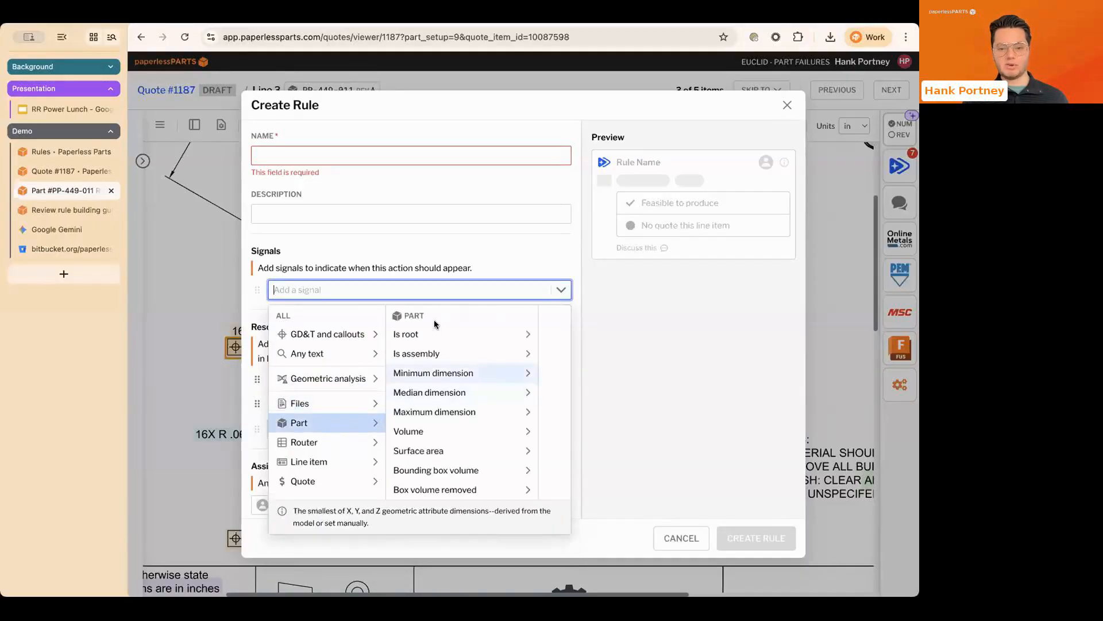
scroll(450, 489, "down", 3)
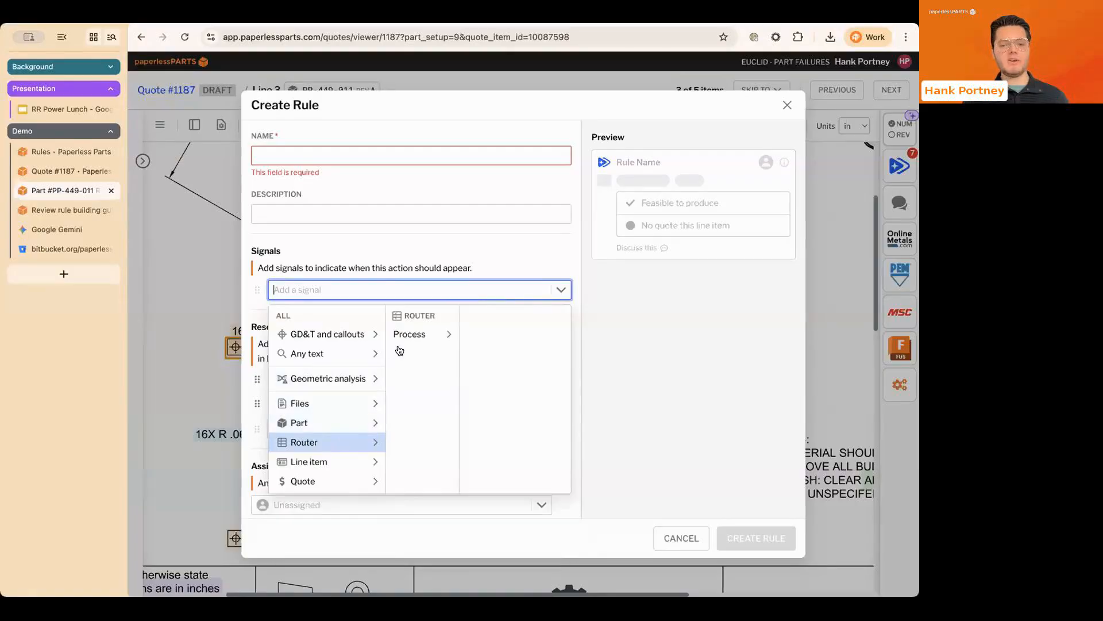
mouse_move(404, 339)
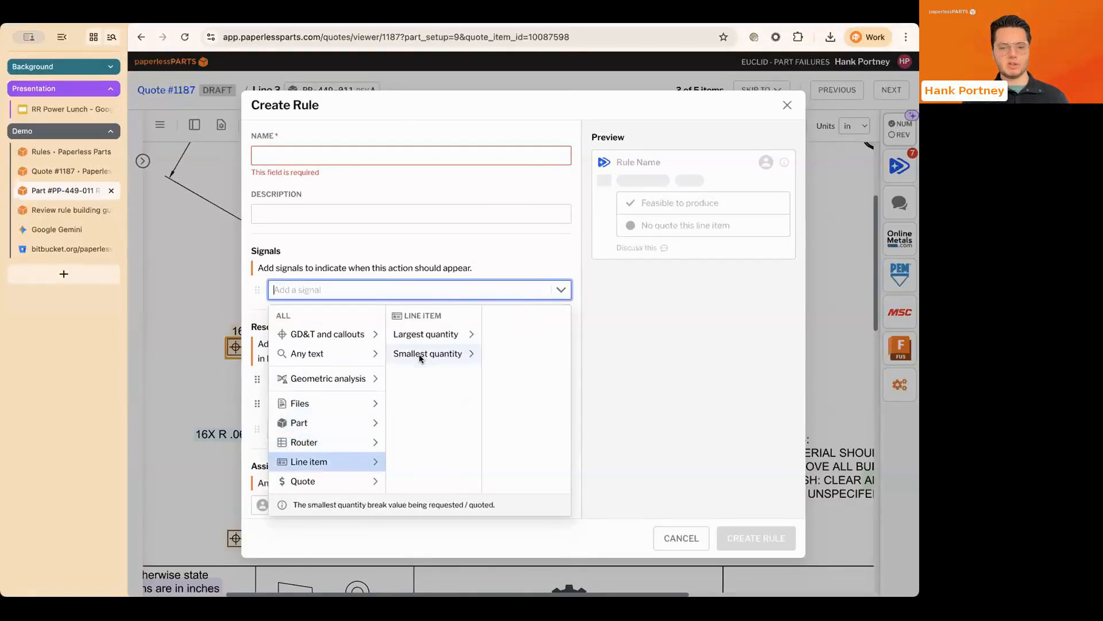
mouse_move(322, 480)
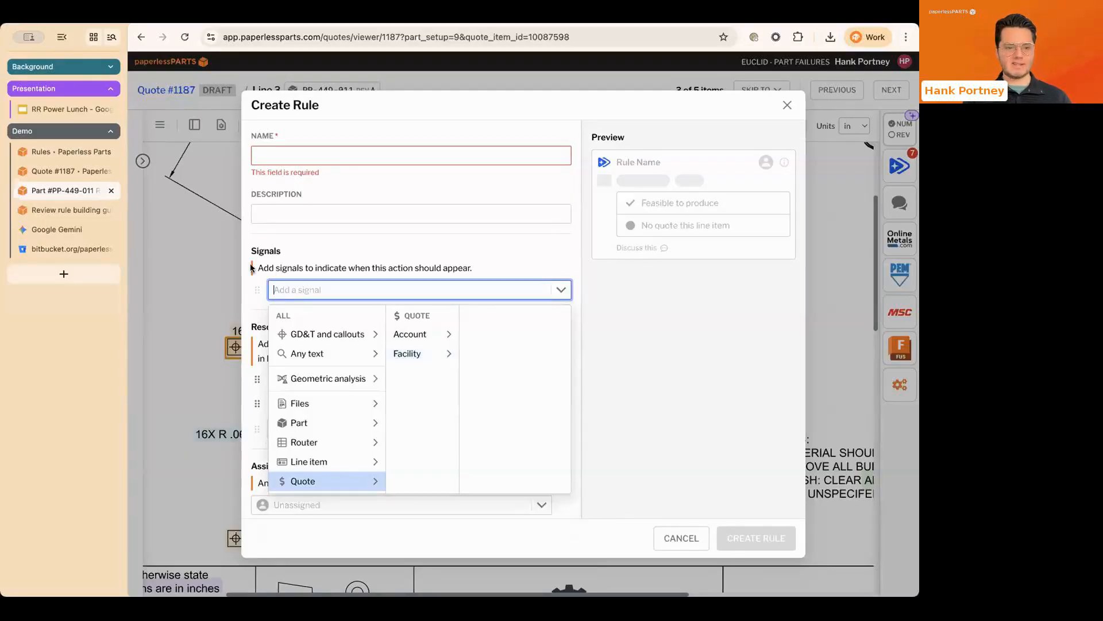
left_click(198, 284)
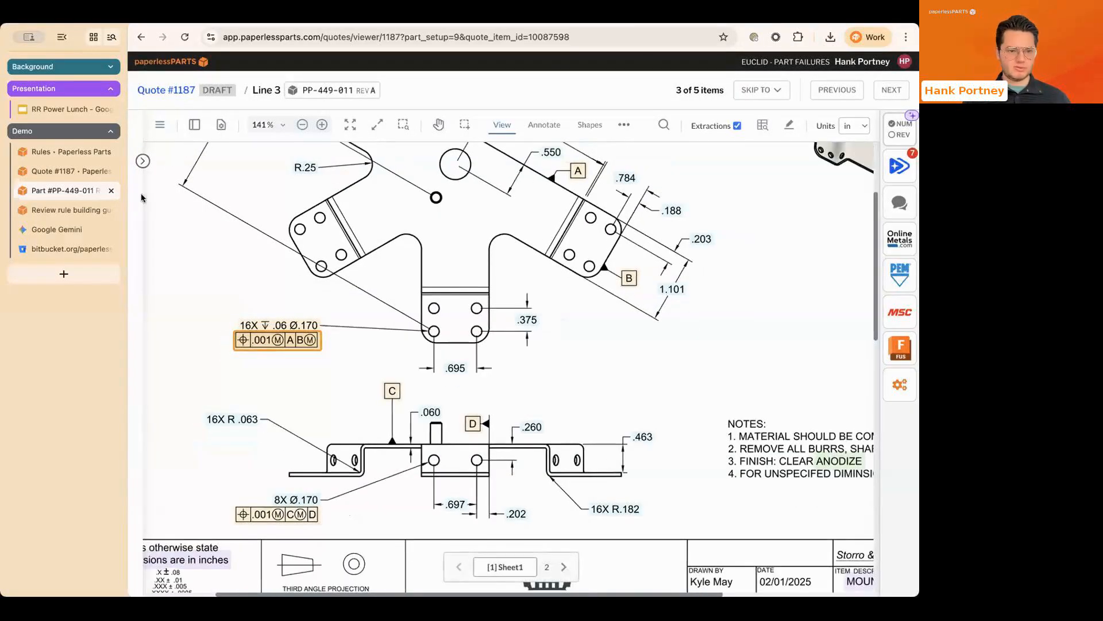
Step: Start a rule import from the Review Rules configuration page and open the Gemini rule builder
left_click(54, 151)
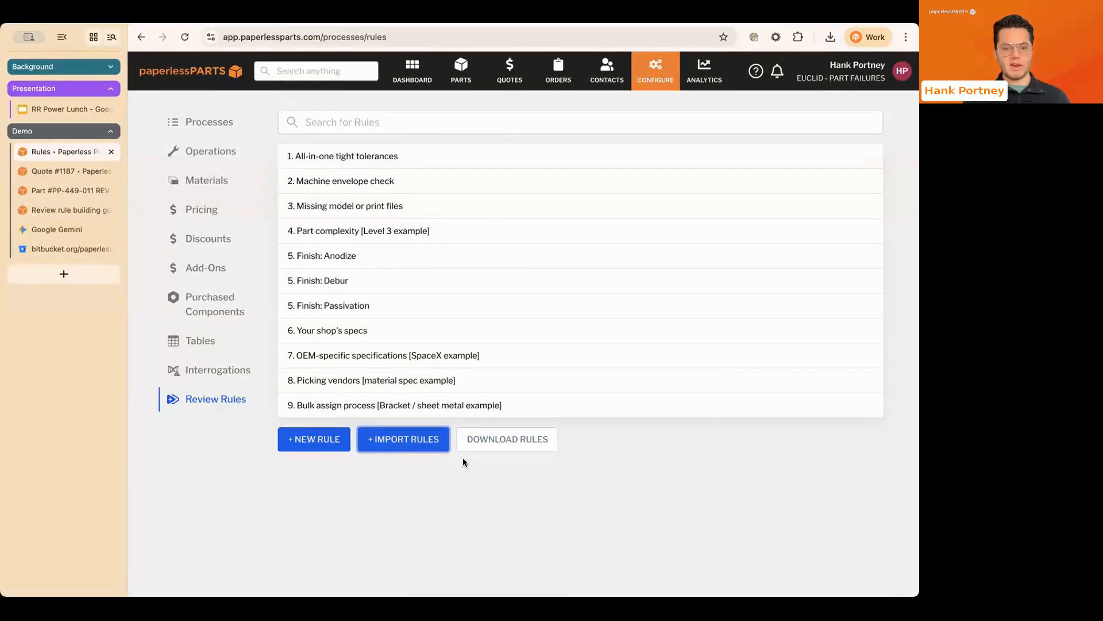
left_click(432, 440)
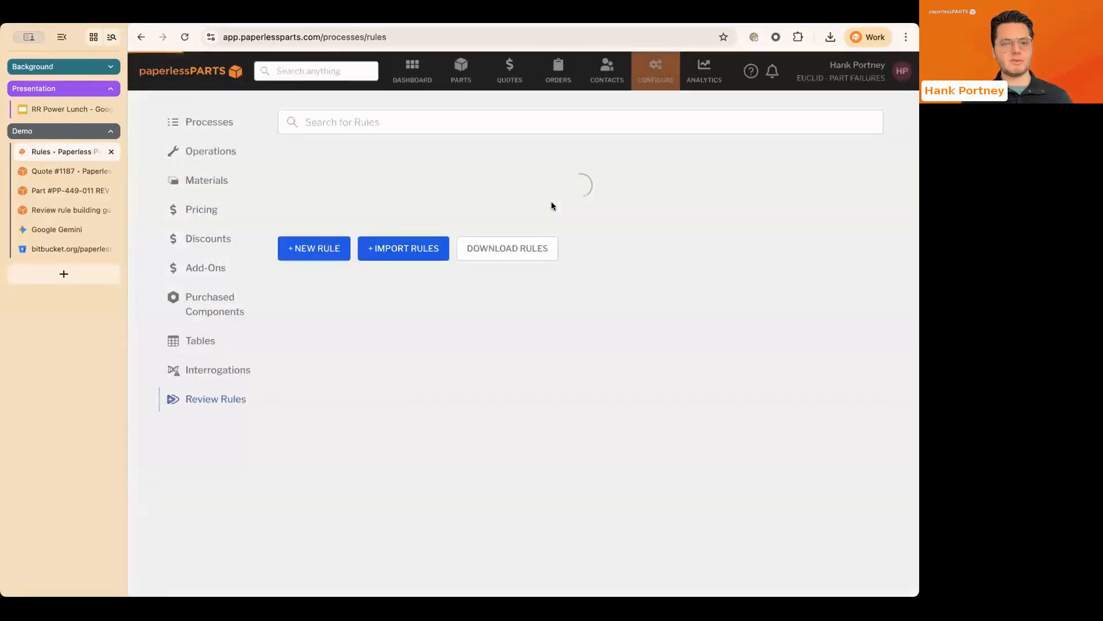
left_click(422, 440)
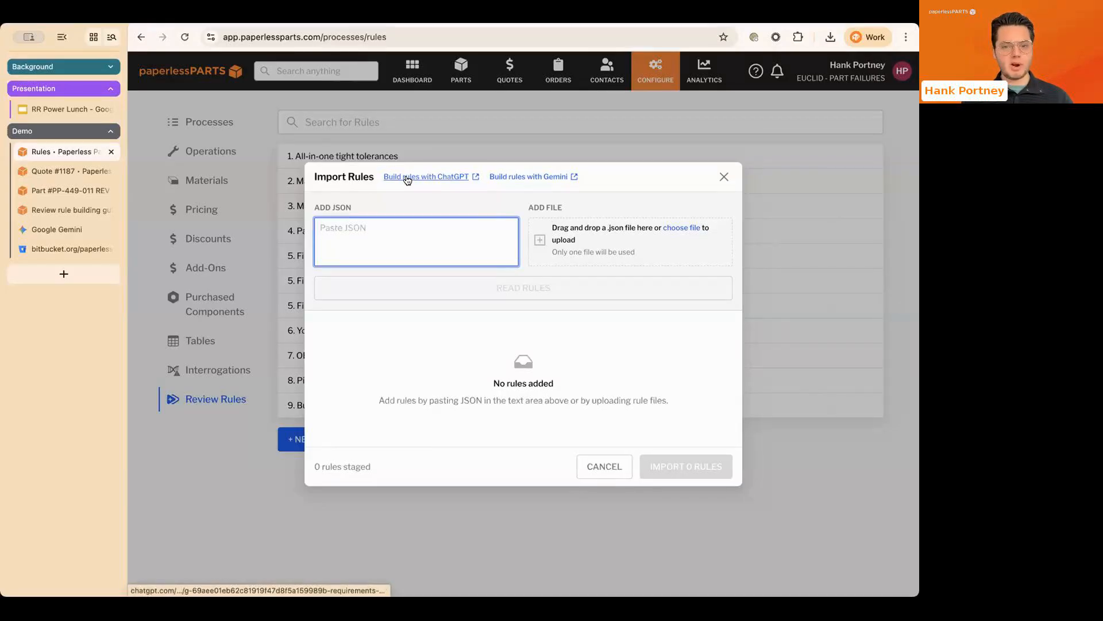
left_click(495, 179)
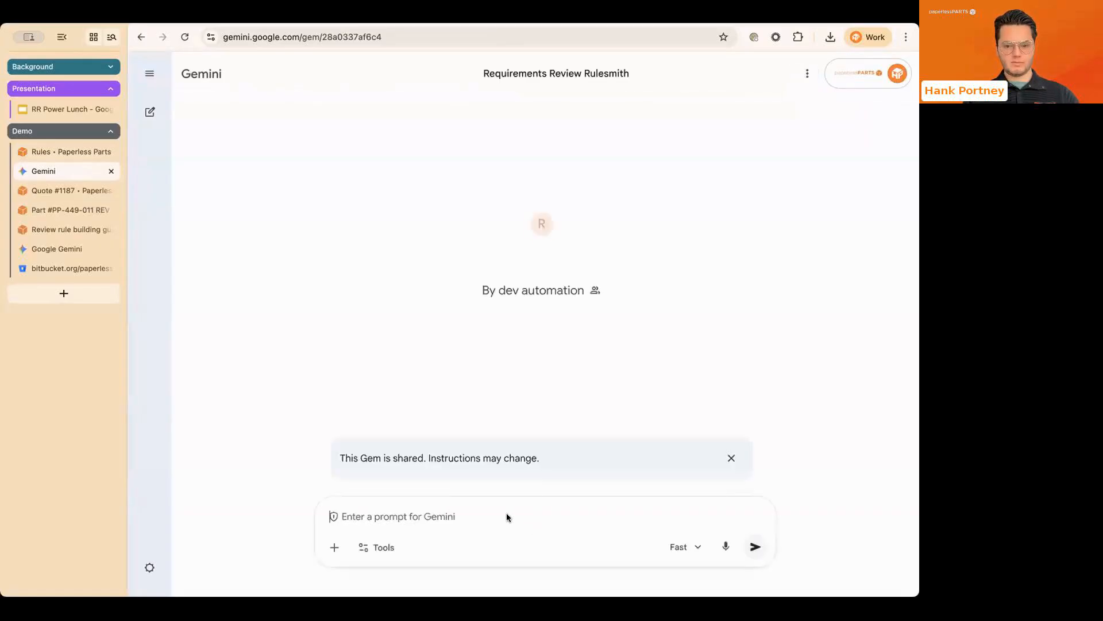
Step: Ask Gemini "Can you build me a rule capturing tight tolerance (<0.005) true position callouts that I can paste in"
type("Can you build ")
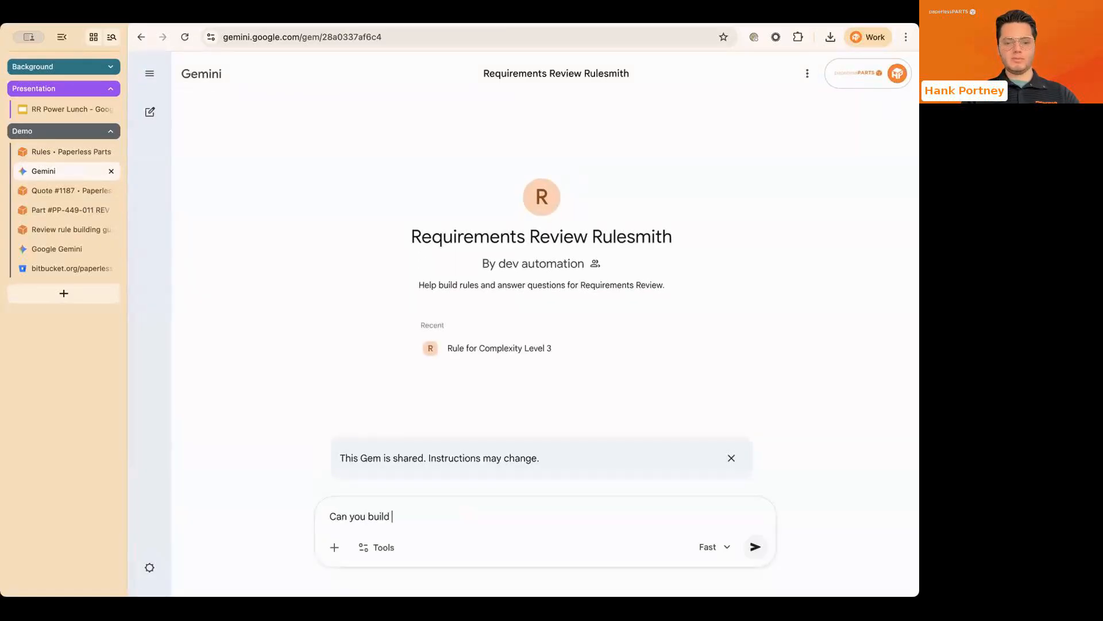
type("me a rule captur")
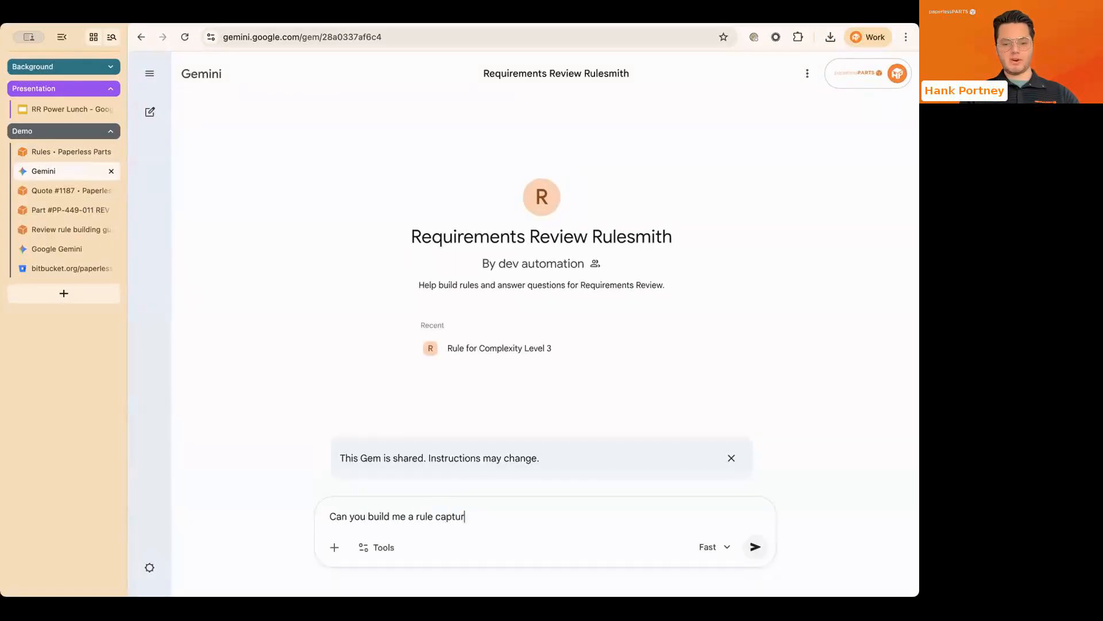
type("ing tight tolerance ")
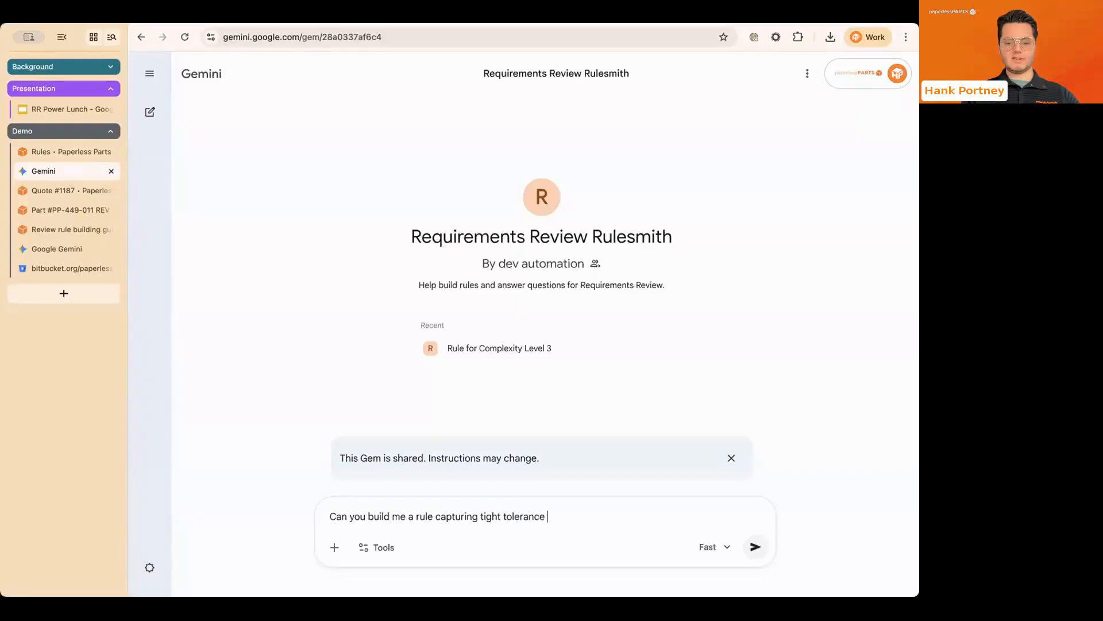
type("(<0.005)")
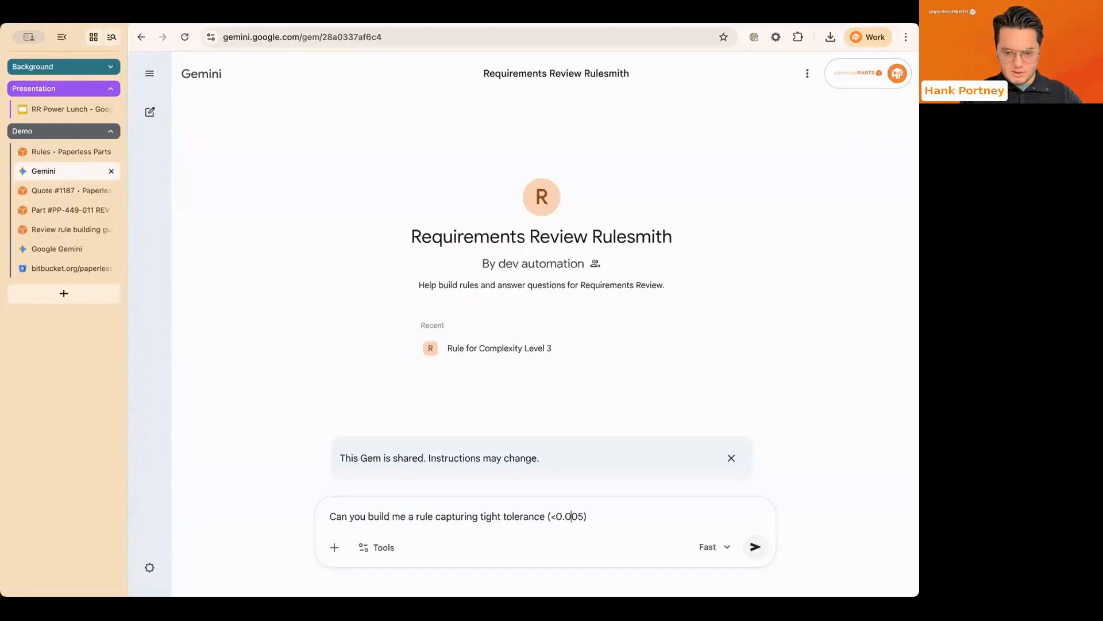
key("Left")
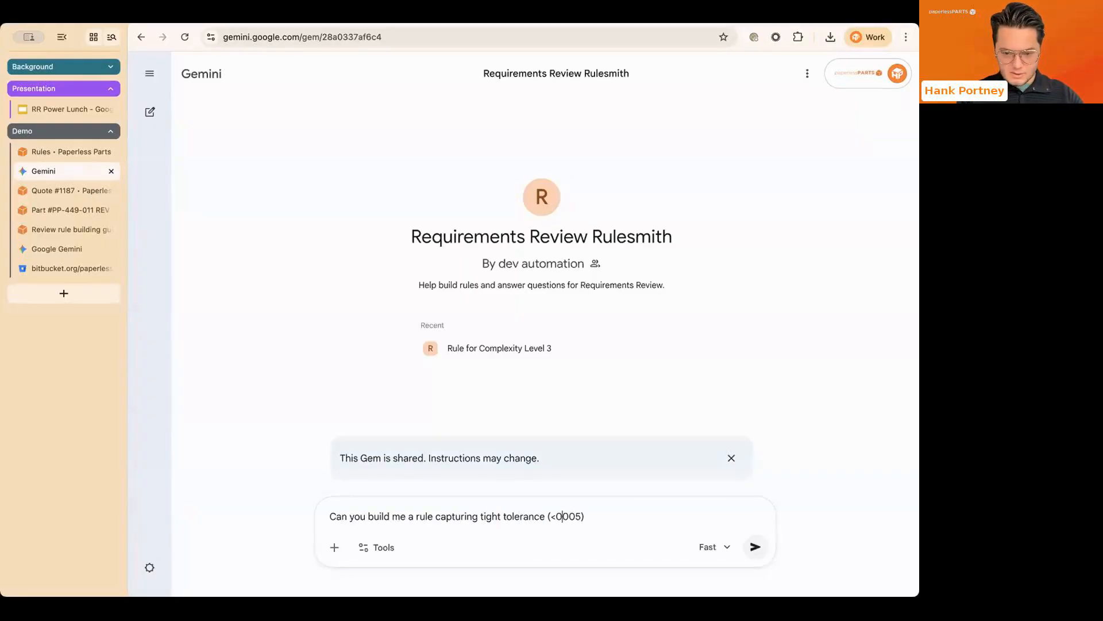
key("Right")
key("Right")
key("Right")
type("rtrue")
key("BackSpace")
key("BackSpace")
key("BackSpace")
key("BackSpace")
key("BackSpace")
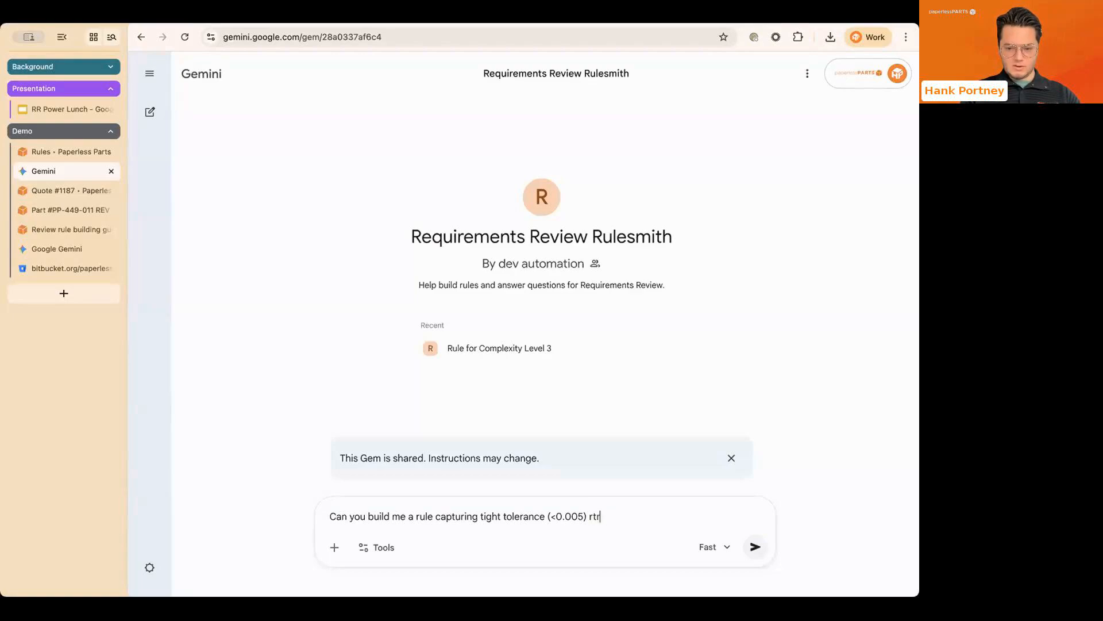
type("true position callout")
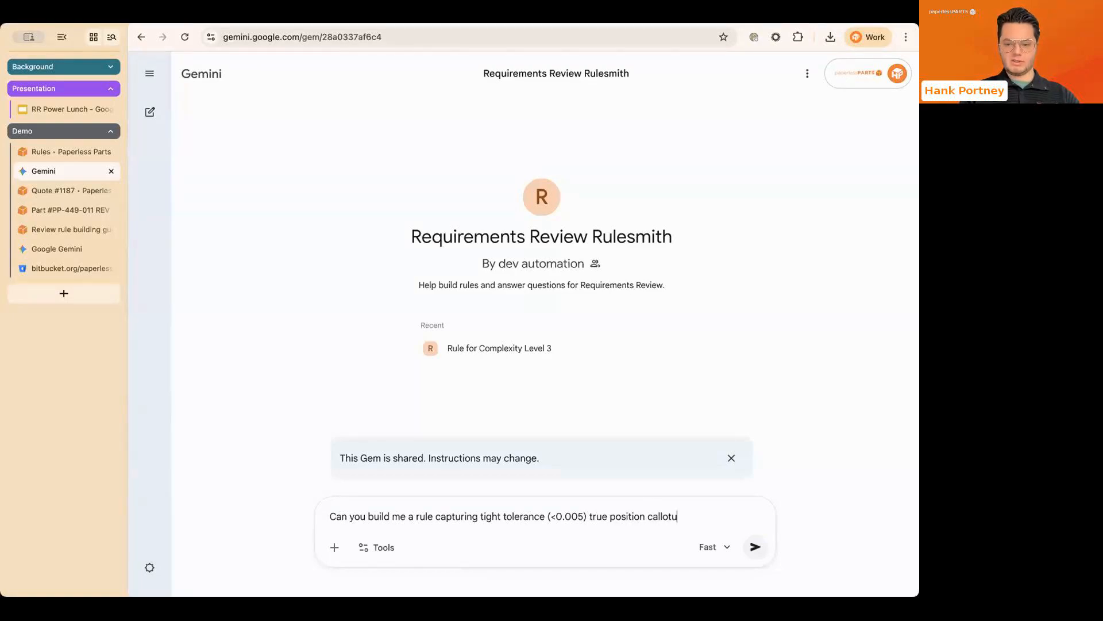
key("BackSpace")
key("BackSpace")
type("uts that I")
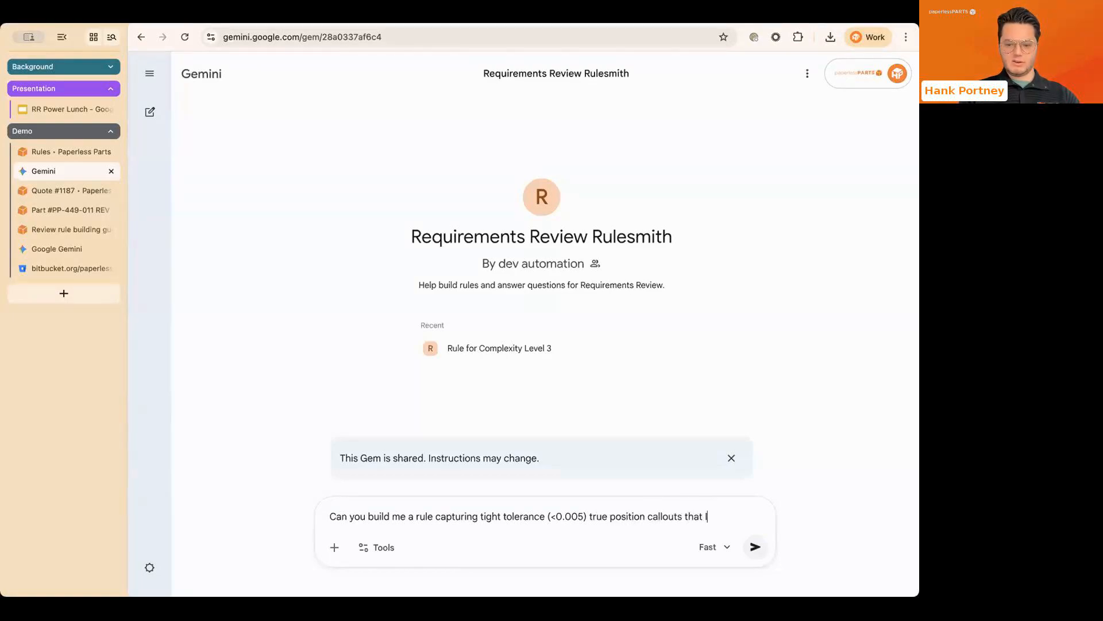
type(" can paste in")
key("Return")
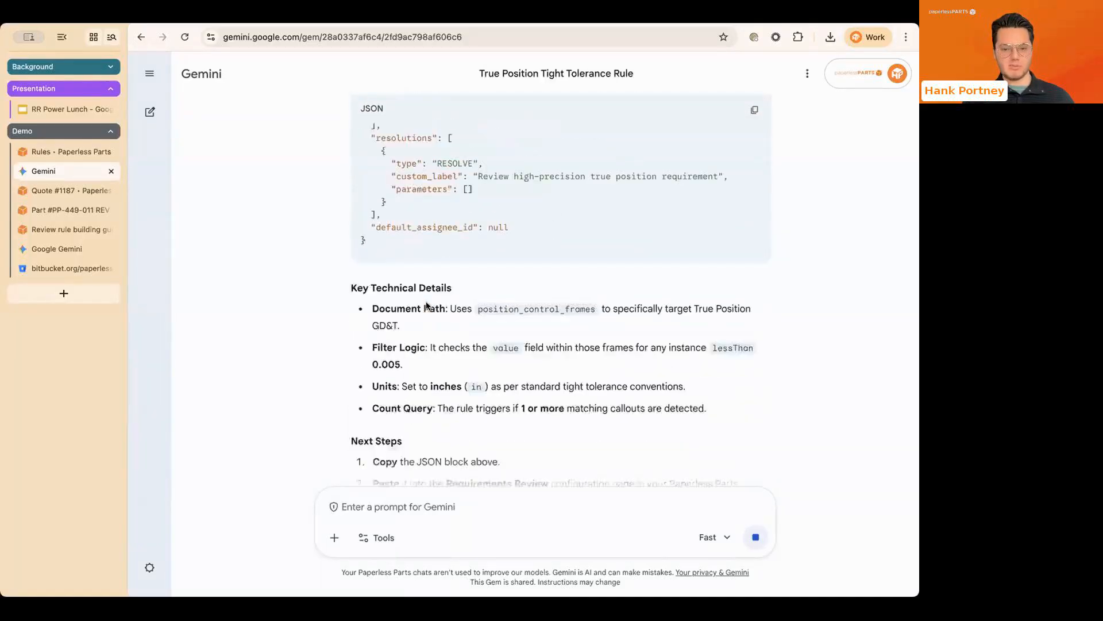
Step: Copy the generated JSON code of the True Position Tight Tolerance Rule
scroll(633, 240, "up", 8)
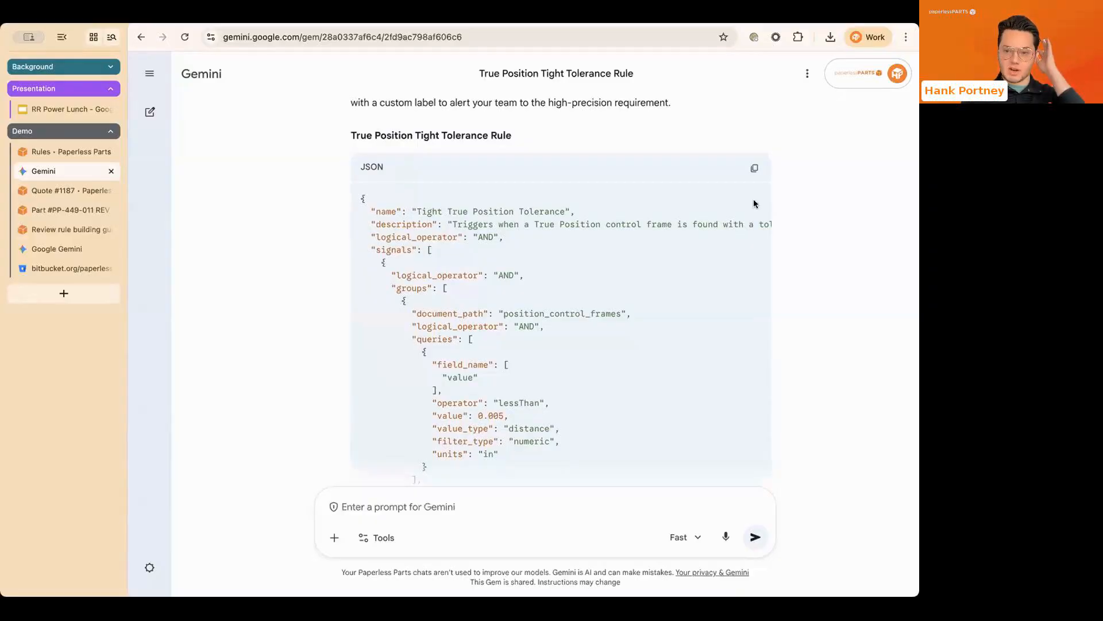
scroll(750, 175, "up", 1)
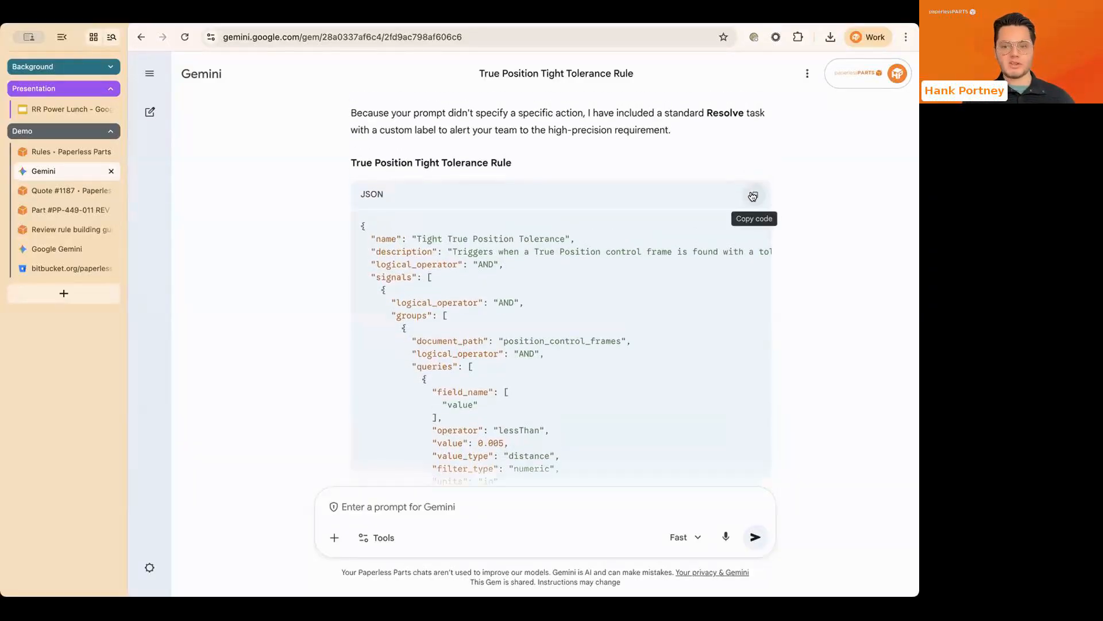
left_click(754, 195)
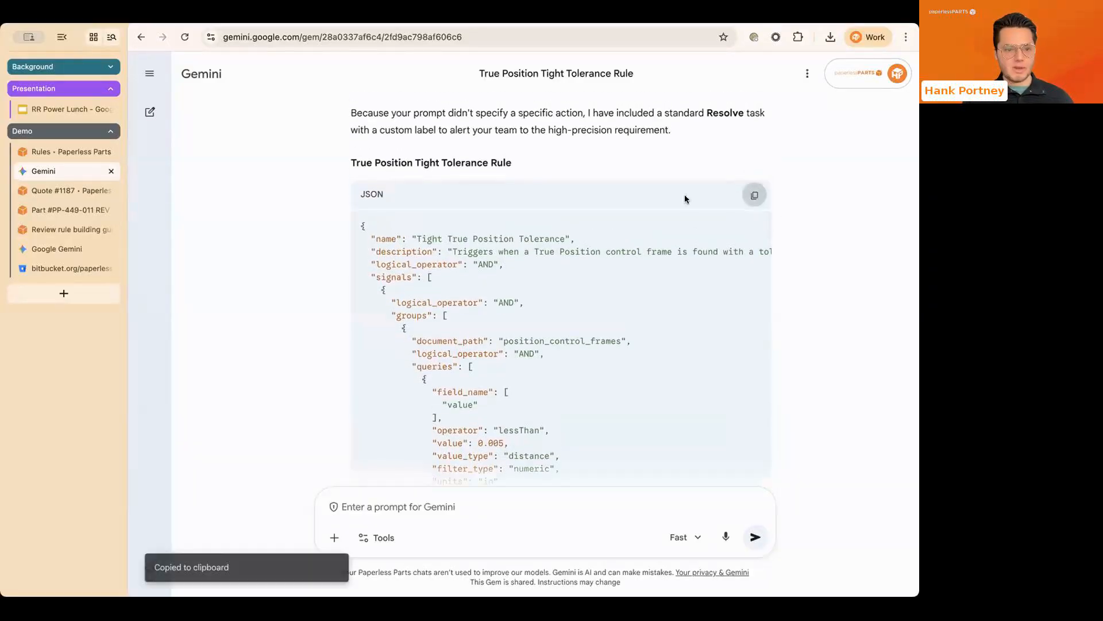
Step: Switch back to Paperless Parts, paste the copied JSON into the rule import and read the rules
left_click(46, 152)
left_click(442, 232)
key("ctrl+v")
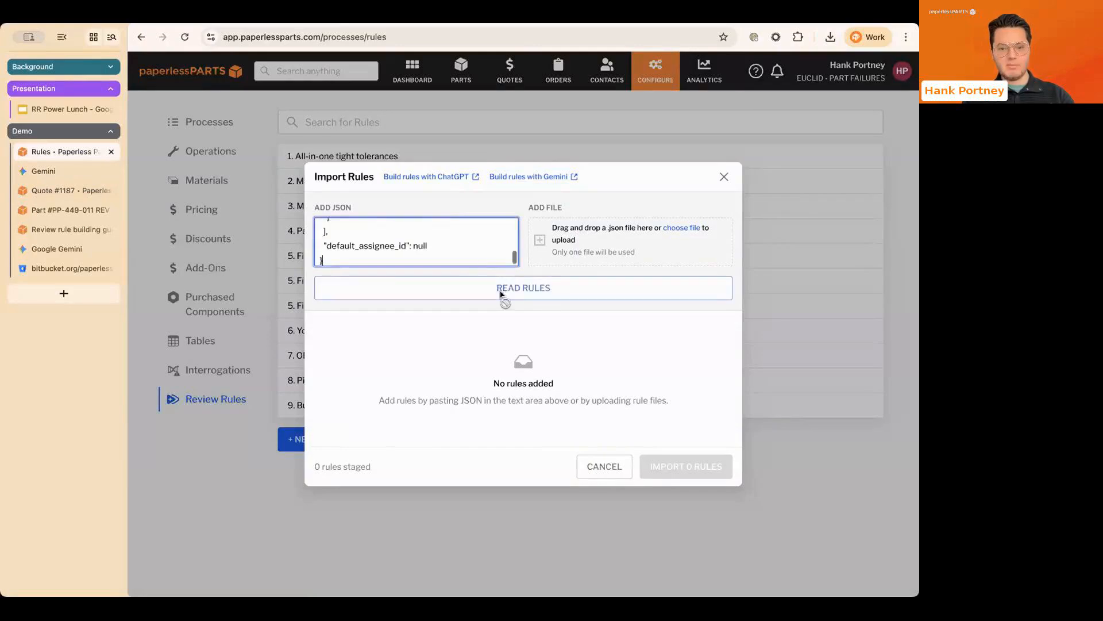
left_click(506, 288)
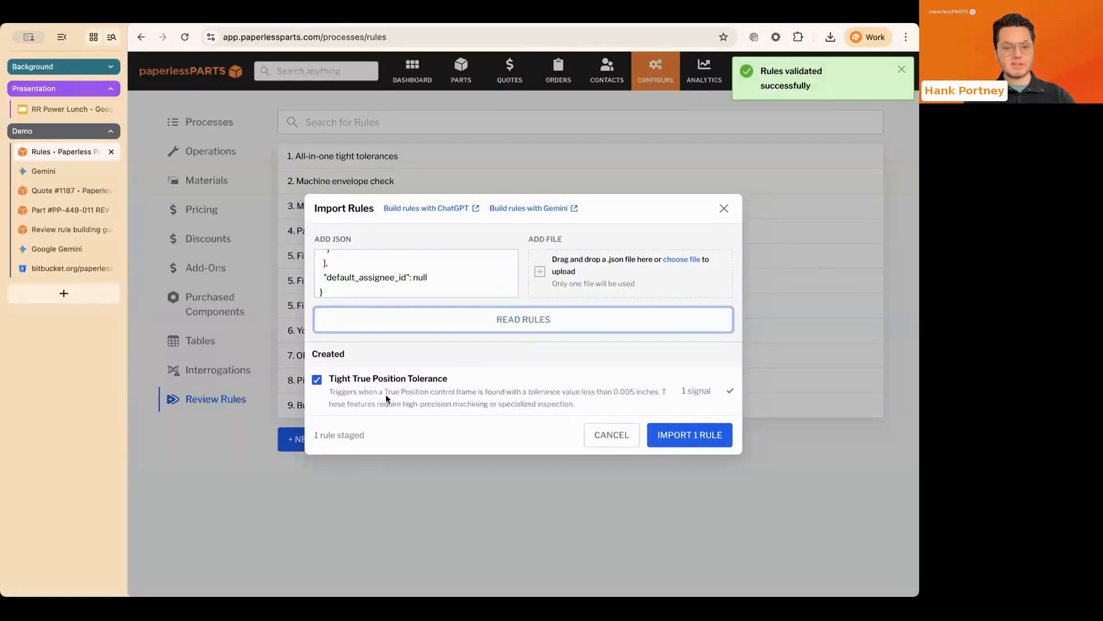
Step: Review the staged Tight True Position Tolerance rule's description and empty the import's JSON text
left_click_drag(330, 378, 583, 404)
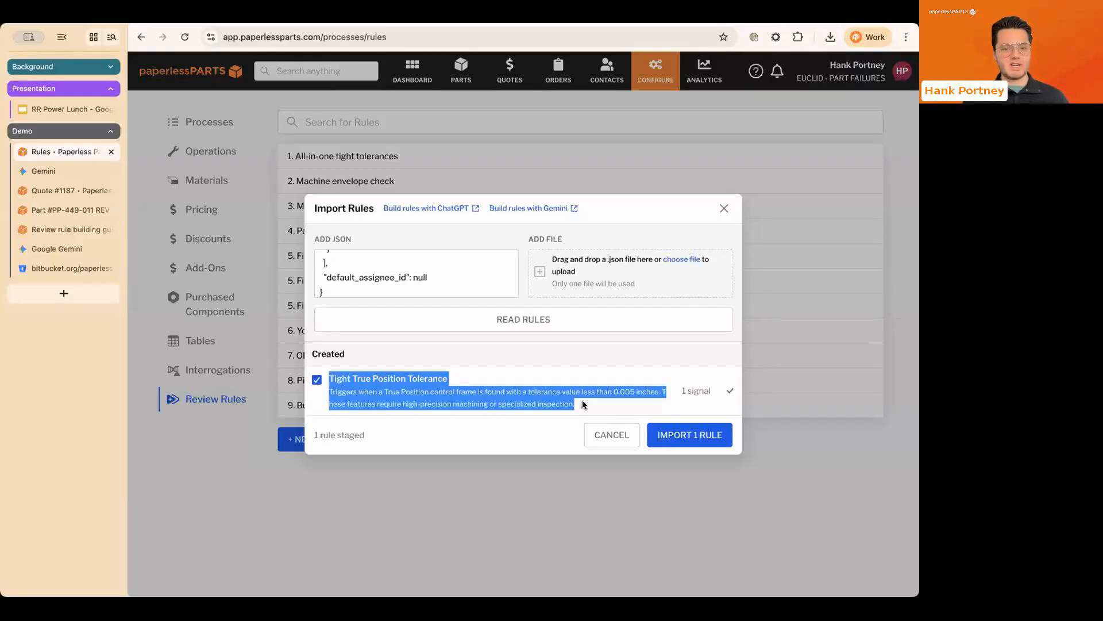
double_click(420, 278)
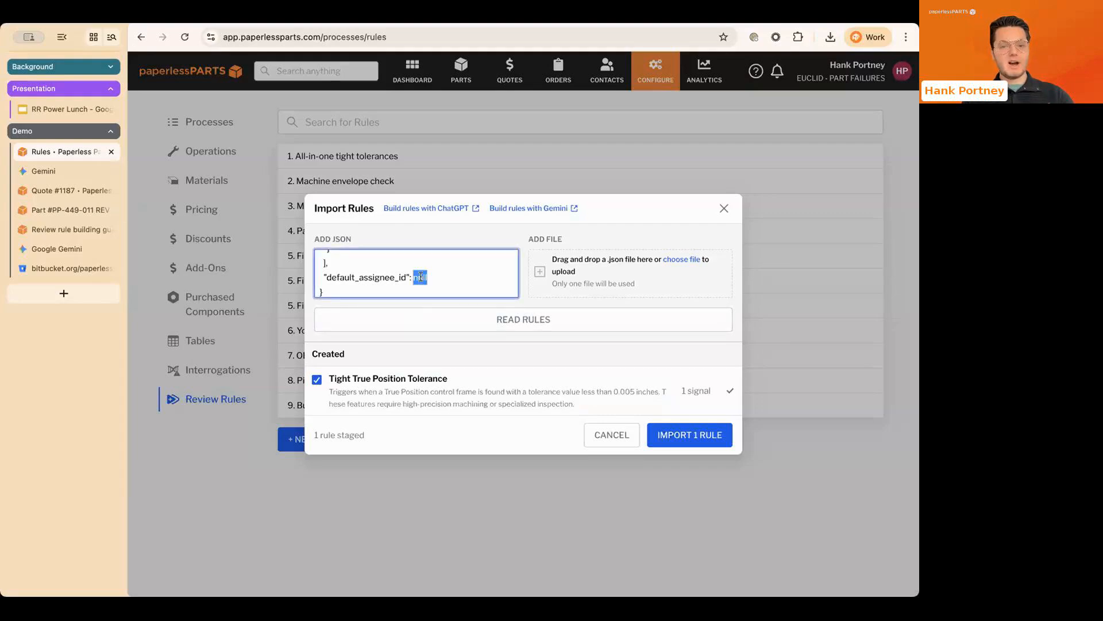
key("super+a")
left_click(550, 234)
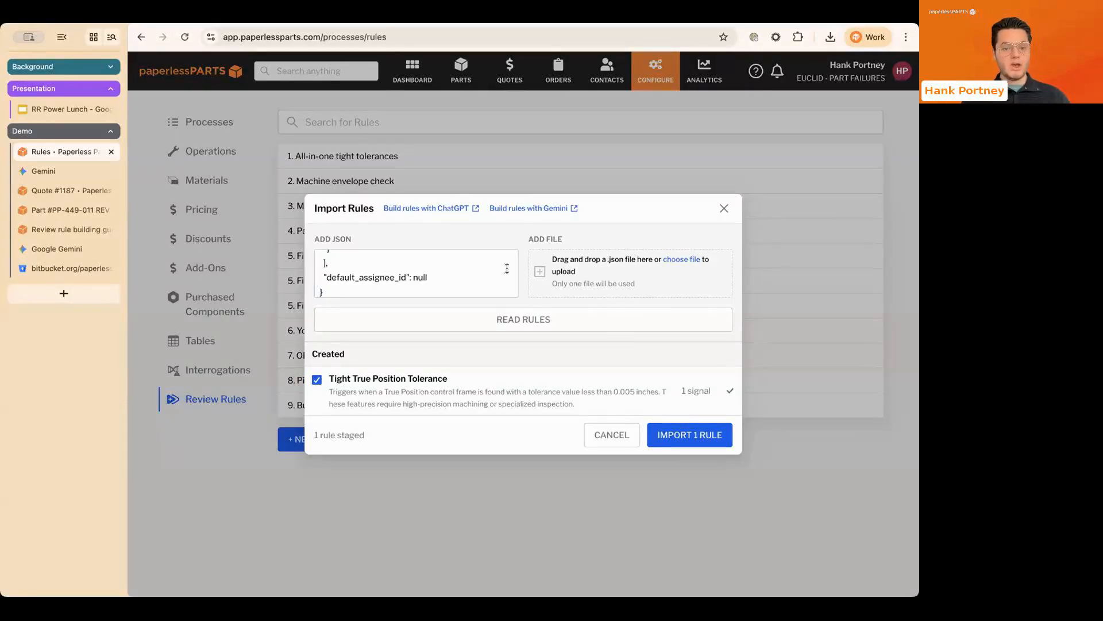
left_click(490, 296)
key("ctrl+a")
key("BackSpace")
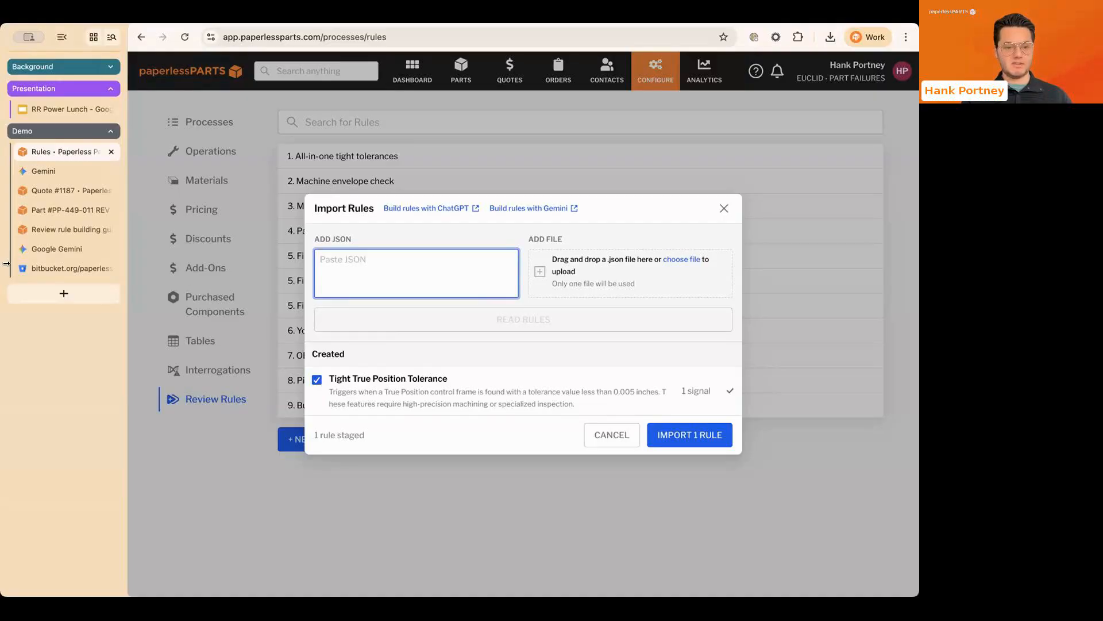
Step: Copy the Rules inspiration pack string from the review rule building guide and paste it as JSON into the rule import
left_click(67, 229)
scroll(530, 512, "down", 1)
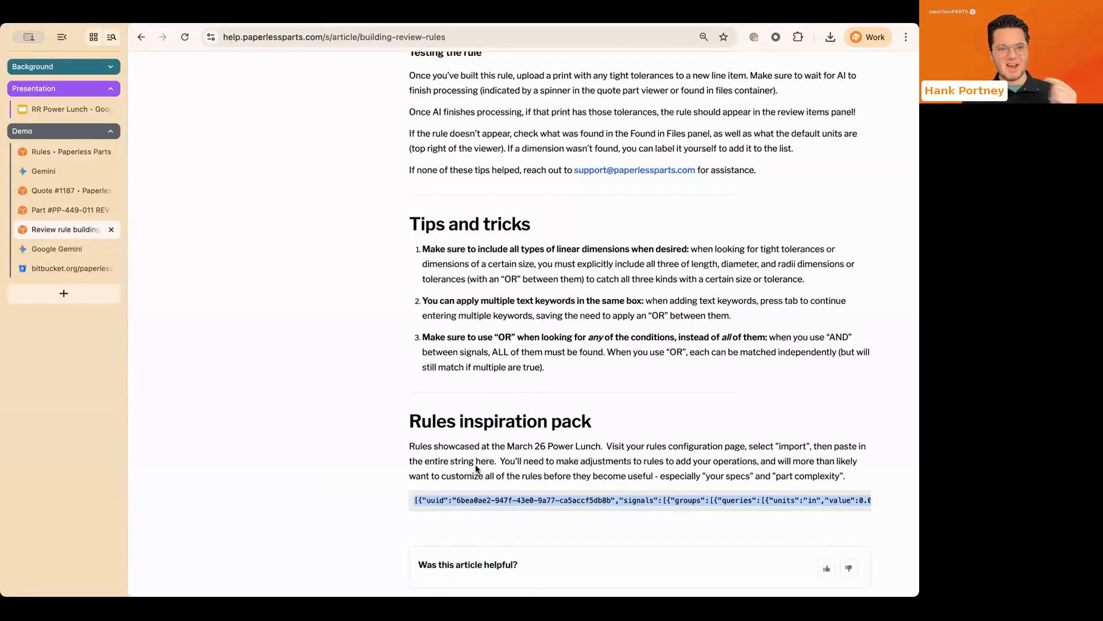
left_click(52, 190)
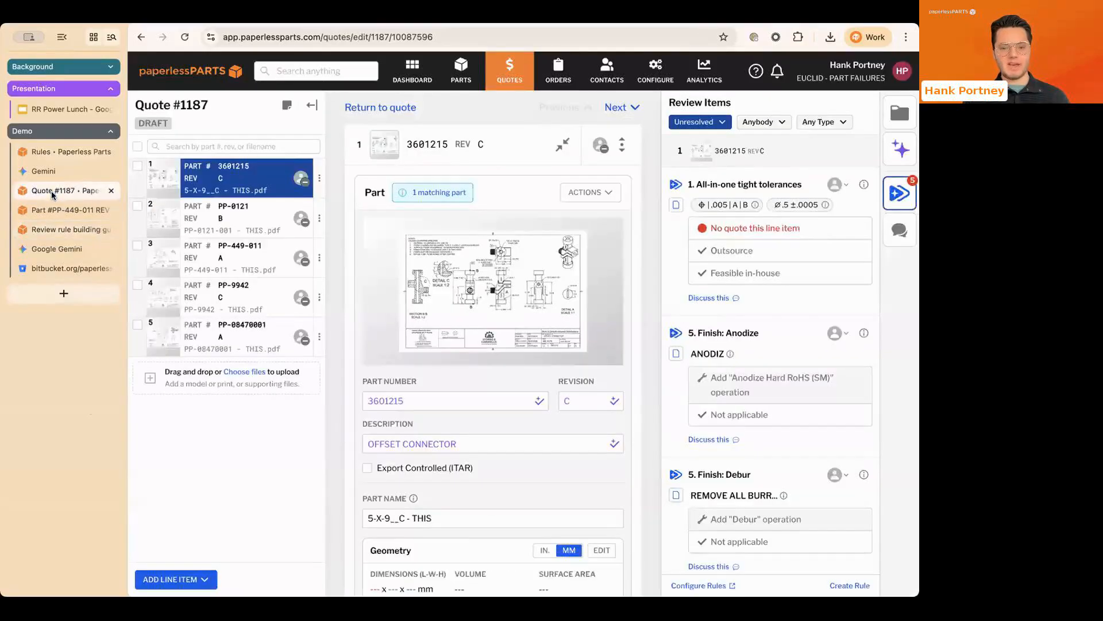
left_click(51, 156)
key("super+v")
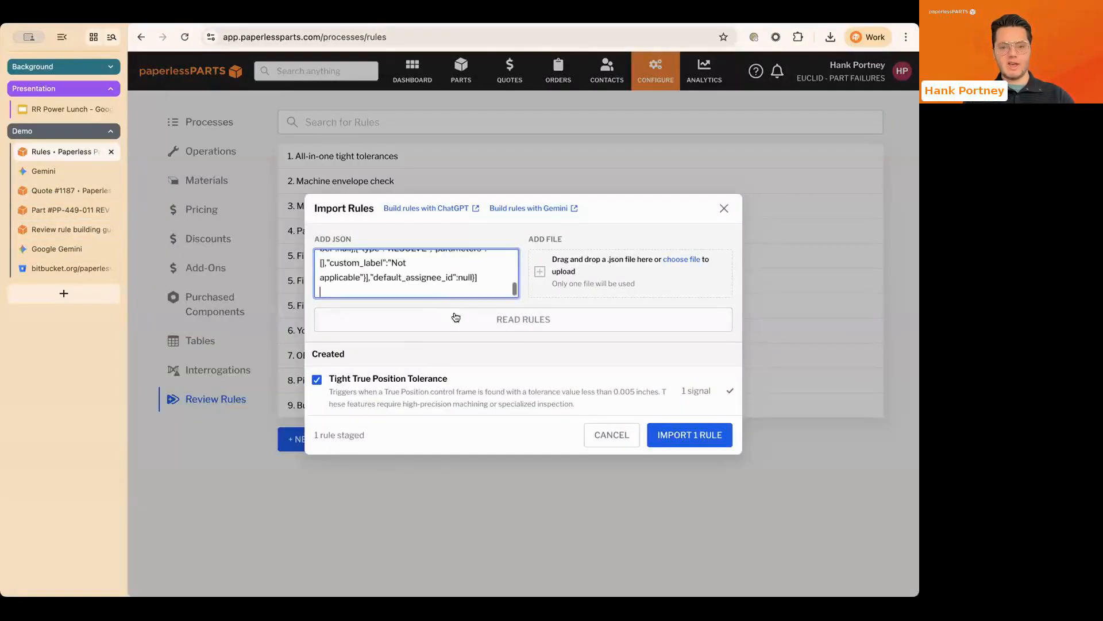
Step: Read the pasted inspiration pack and look through the rules staged for import
left_click(524, 319)
scroll(506, 345, "down", 5)
scroll(488, 342, "up", 5)
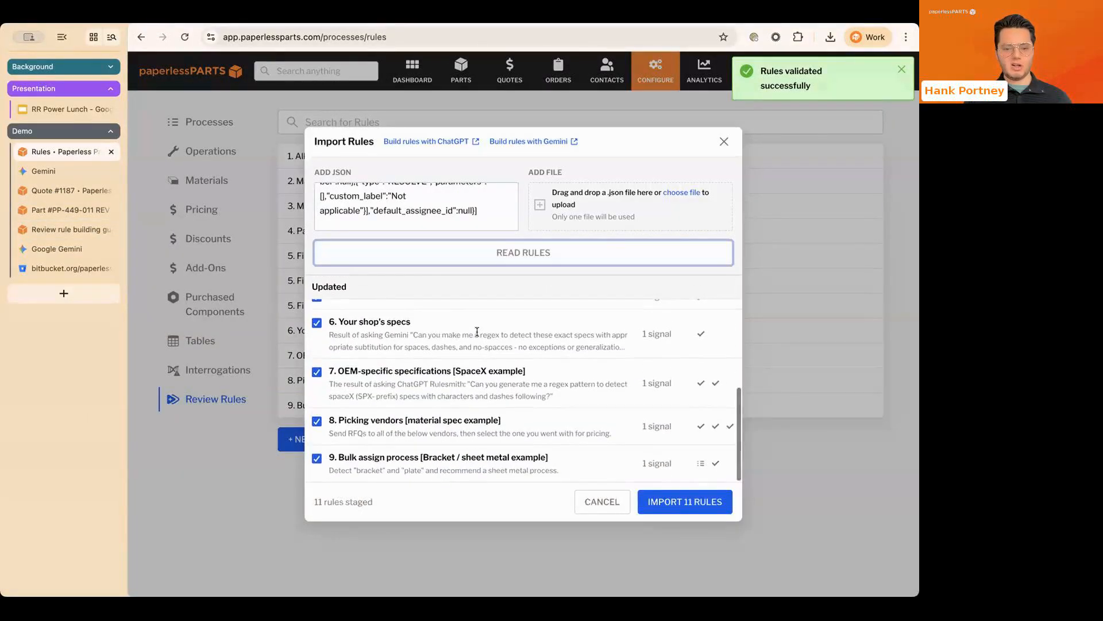
Step: Look over the rules staged for import and close the import without importing them
scroll(476, 344, "down", 5)
scroll(463, 322, "up", 5)
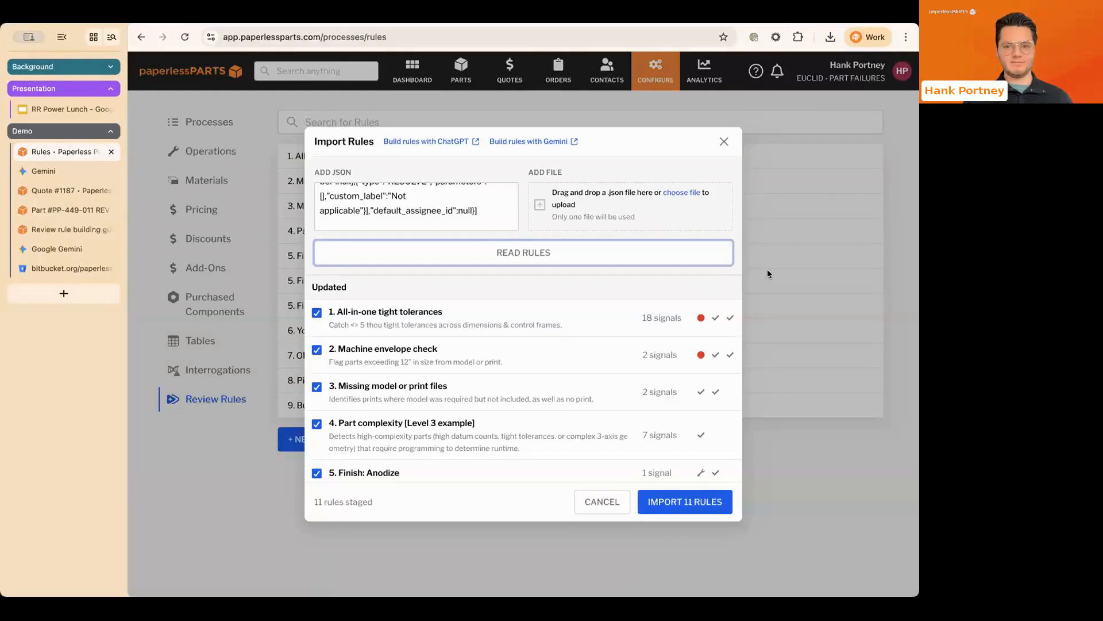
left_click(724, 141)
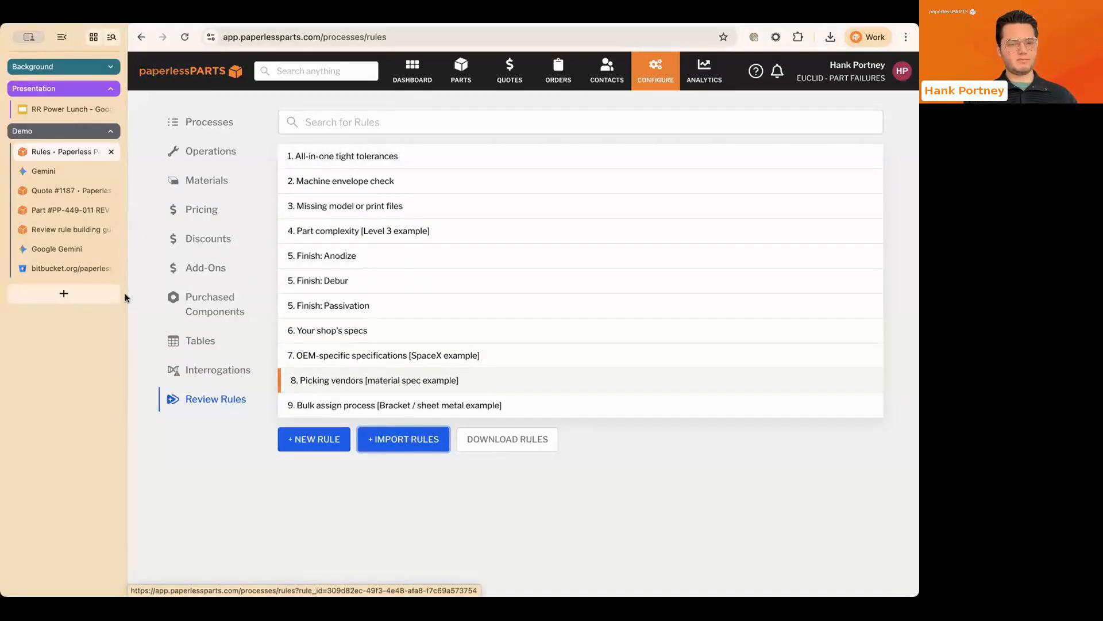
Step: Return to the overview of Quote #1187 and open the All-in-one tight tolerances rule for editing
left_click(57, 192)
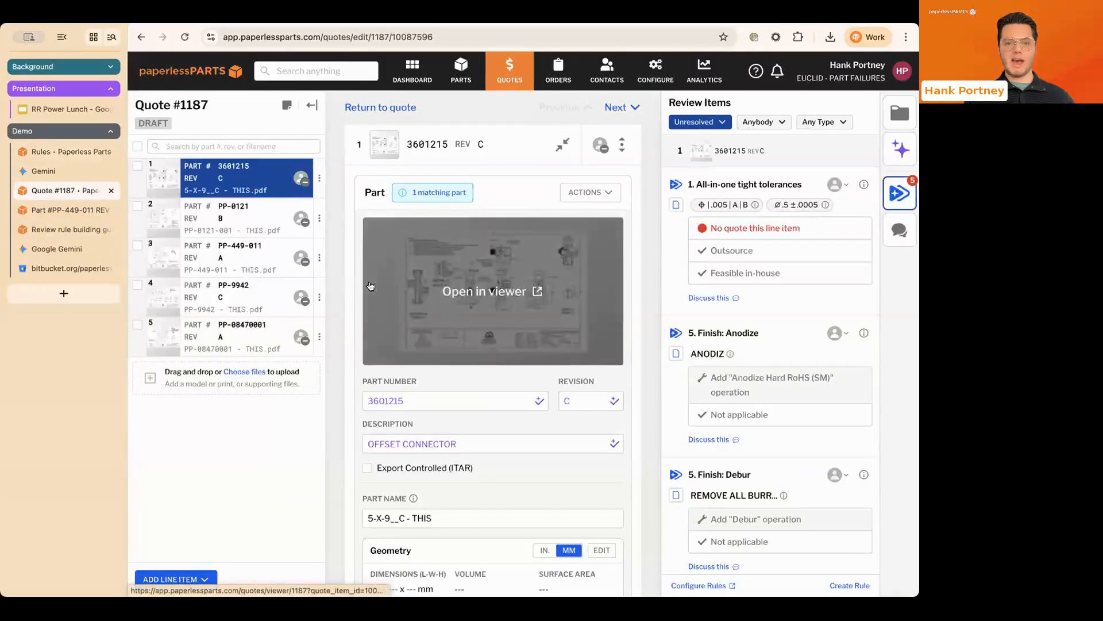
left_click(378, 110)
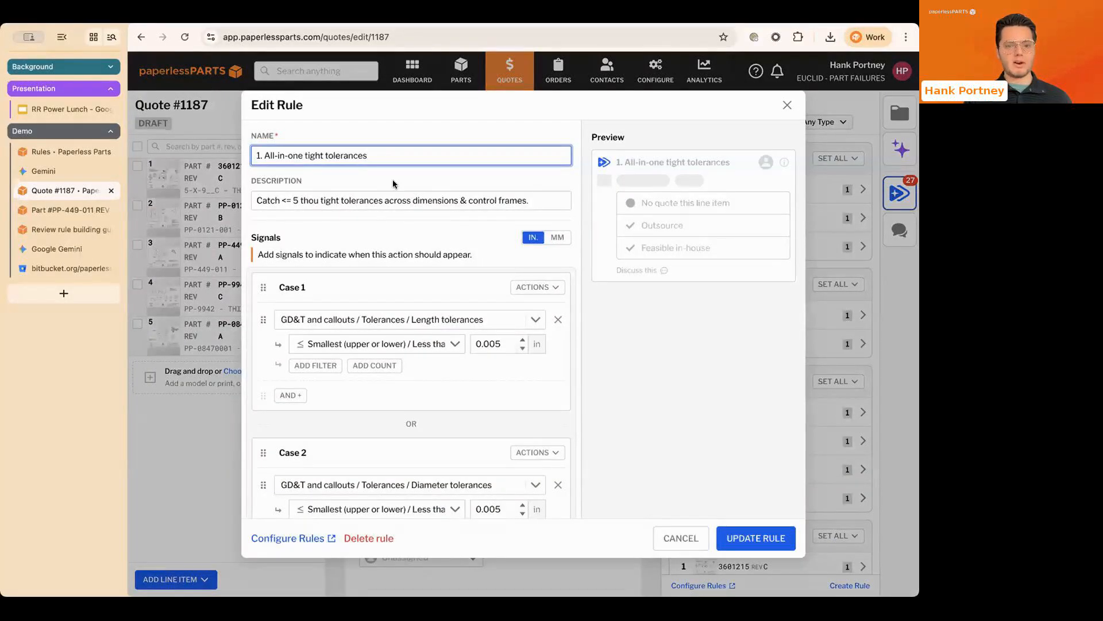
left_click(555, 204)
left_click(640, 346)
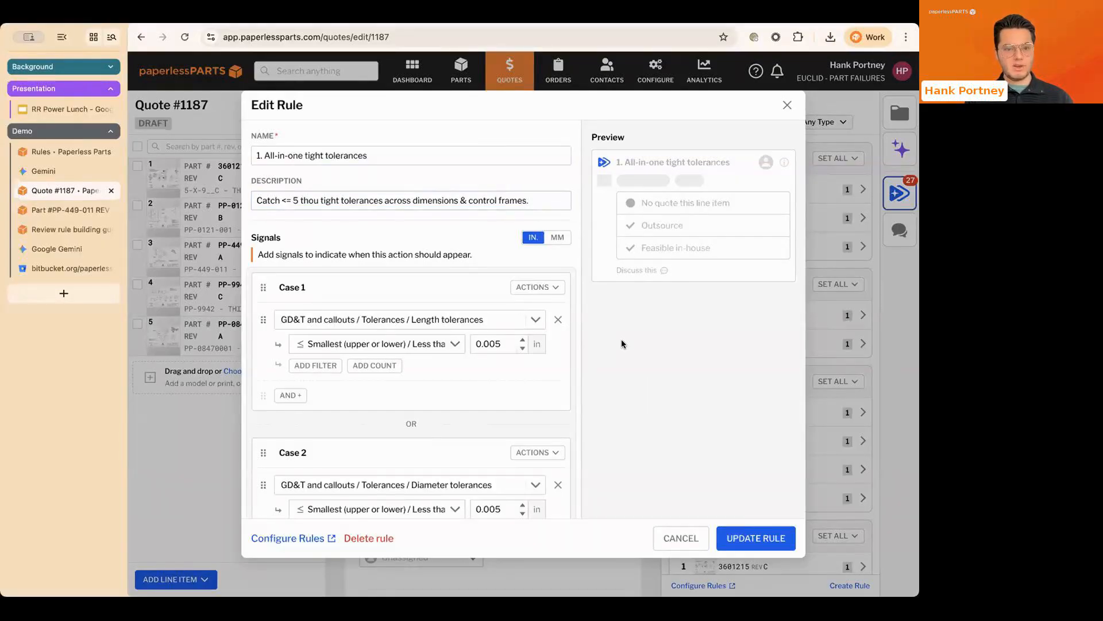
Step: Examine the signal cases of the All-in-one tight tolerances rule, from the length tolerances through the control frames
left_click(418, 319)
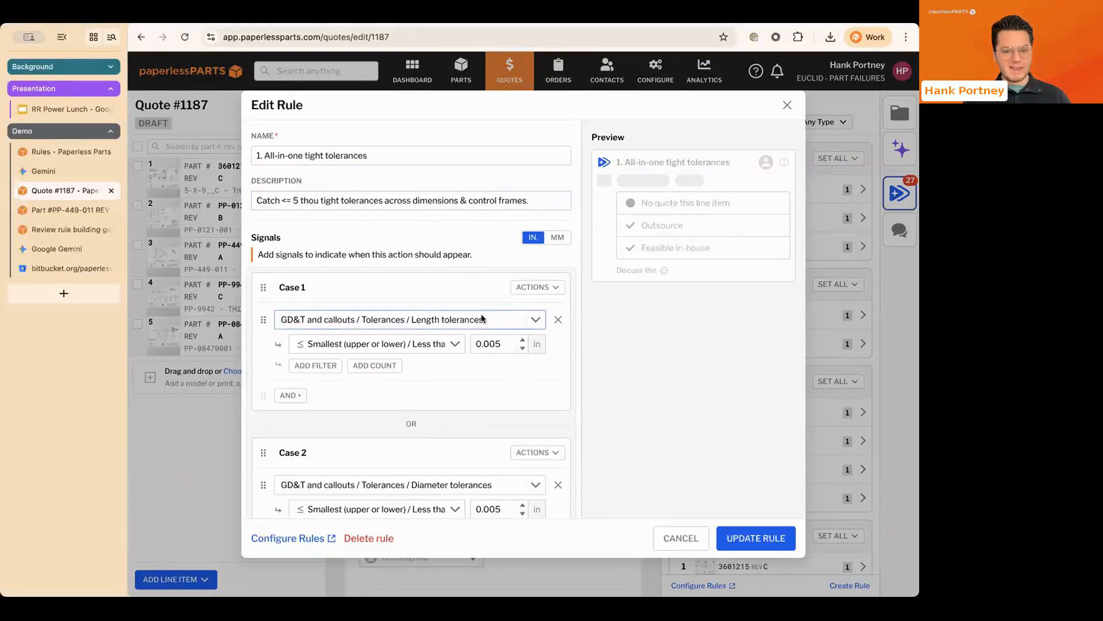
left_click(505, 343)
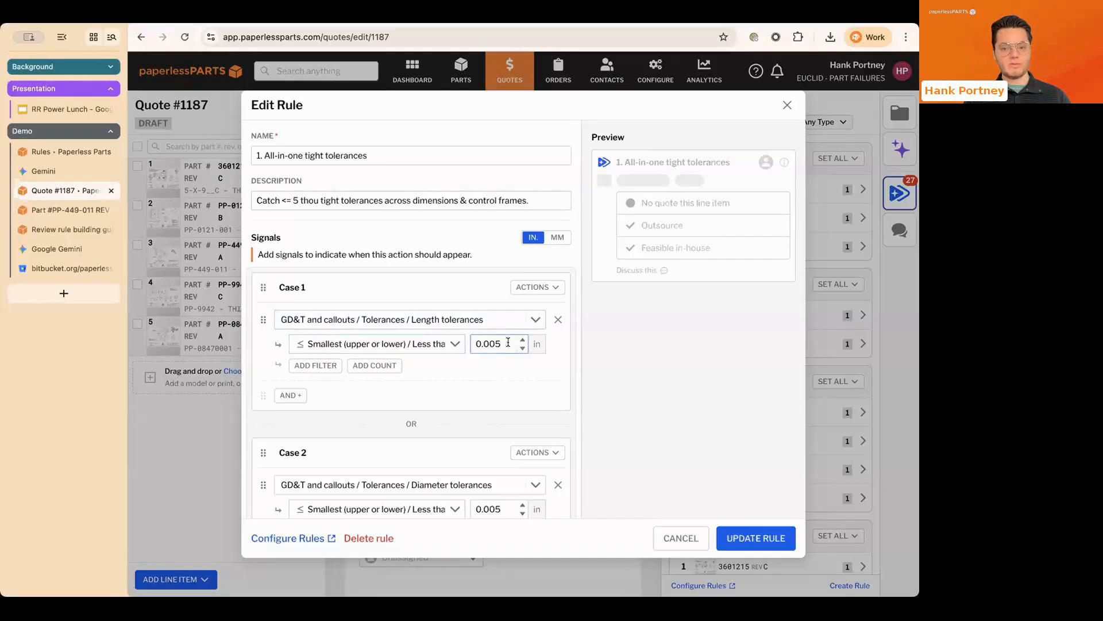
scroll(515, 348, "down", 5)
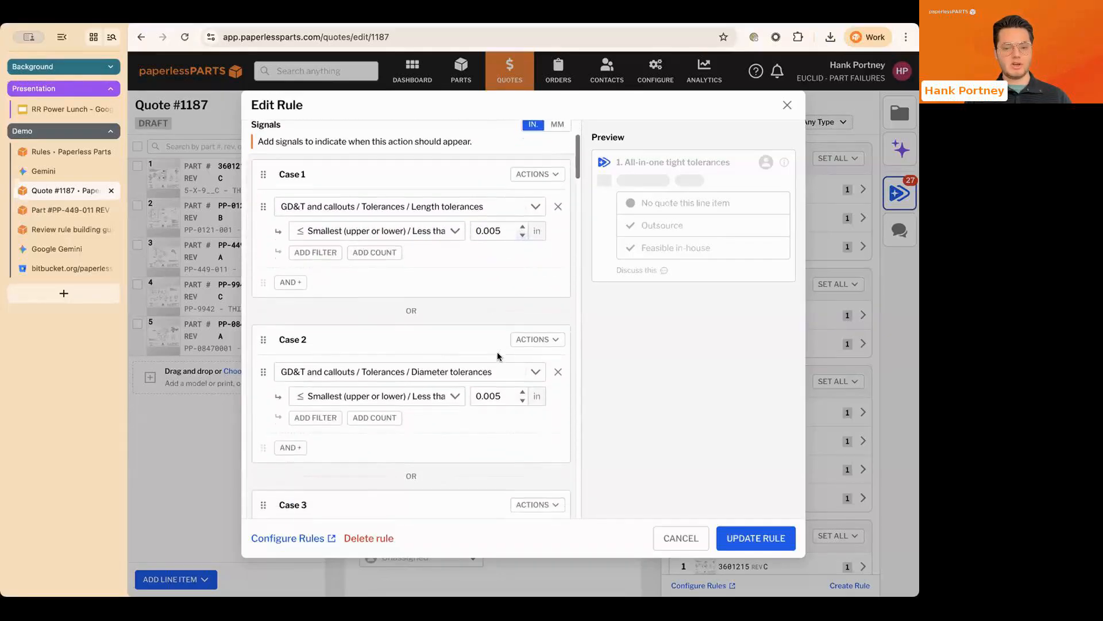
scroll(447, 356, "down", 3)
scroll(452, 420, "down", 2)
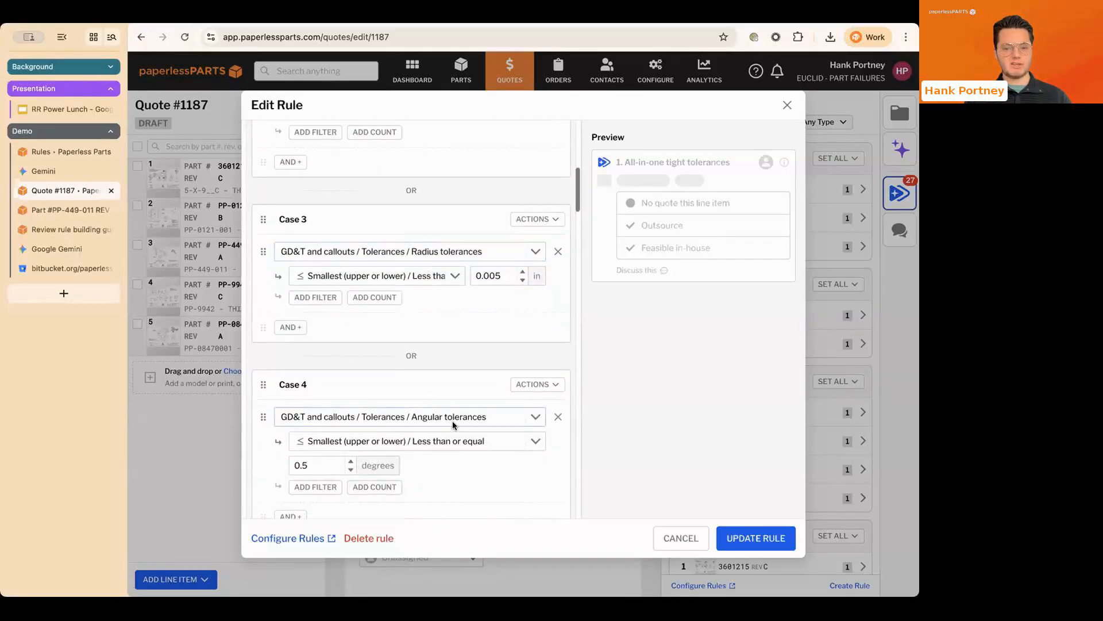
scroll(460, 402, "down", 5)
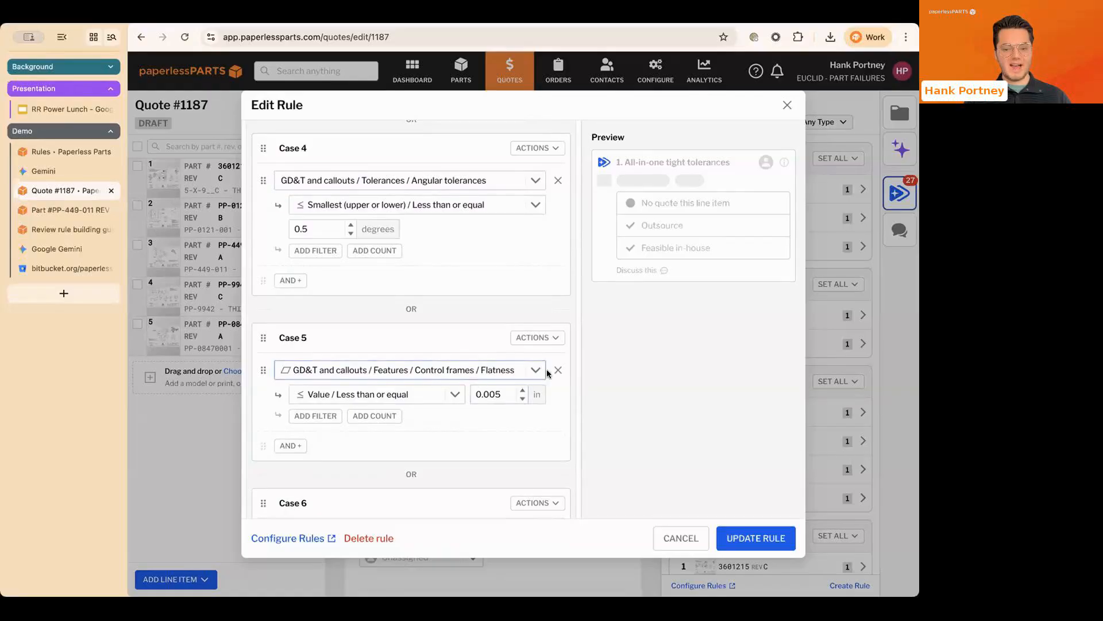
scroll(500, 396, "down", 5)
scroll(500, 400, "down", 5)
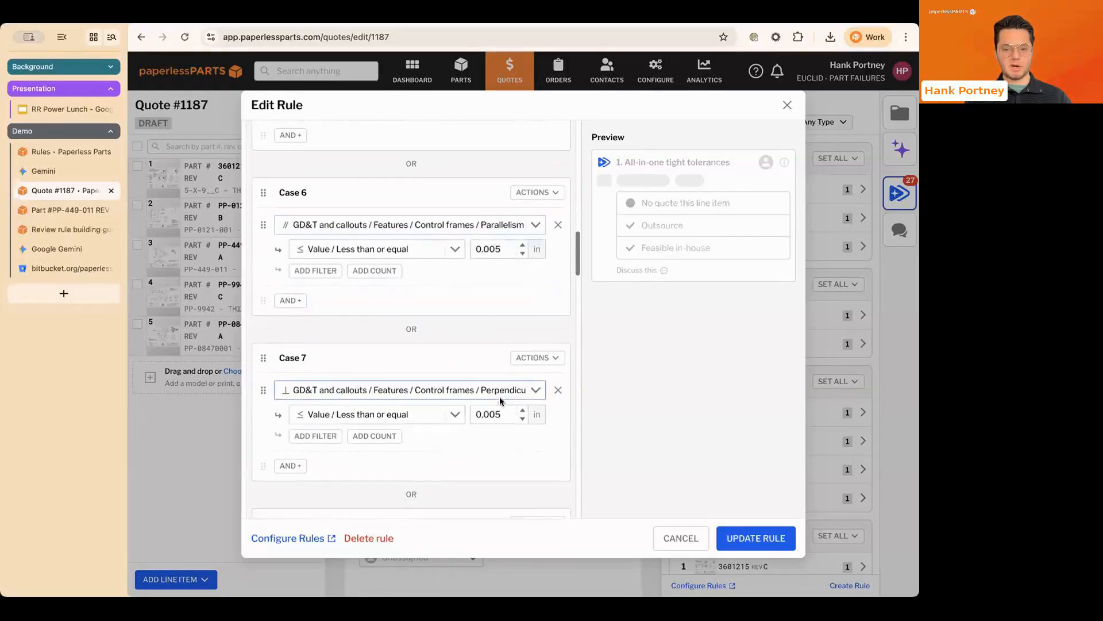
scroll(506, 433, "down", 5)
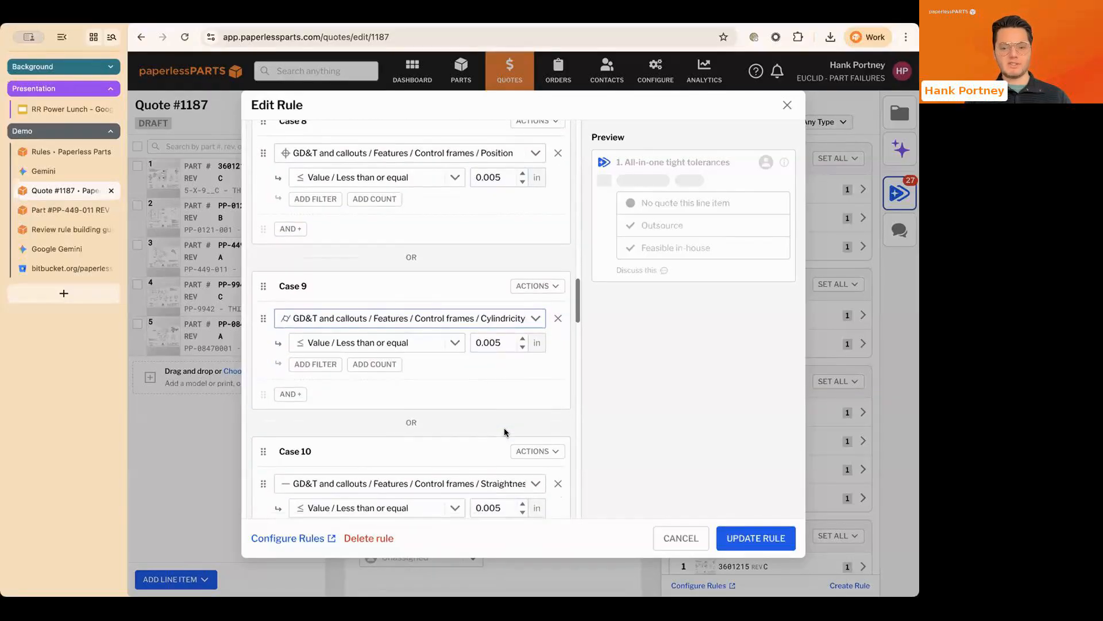
scroll(512, 437, "down", 5)
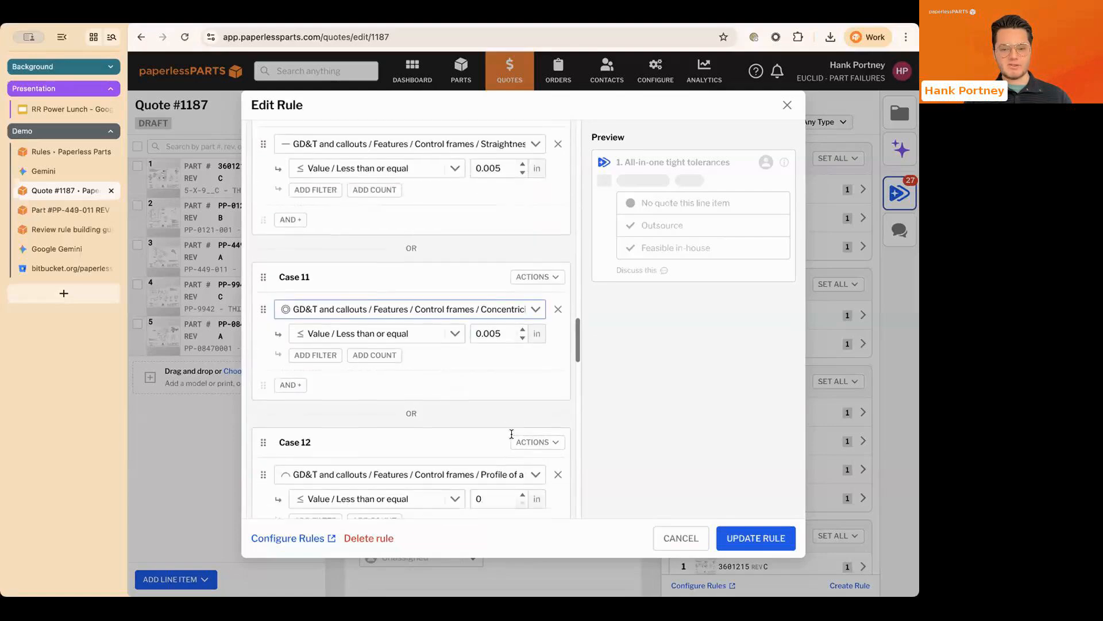
scroll(510, 425, "down", 5)
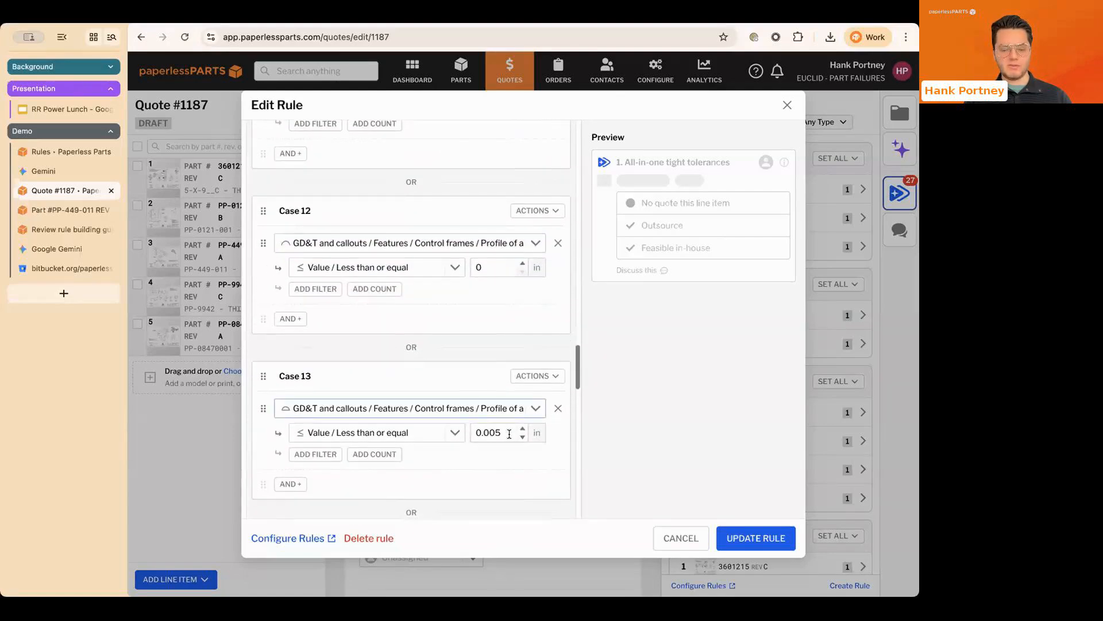
scroll(508, 446, "down", 6)
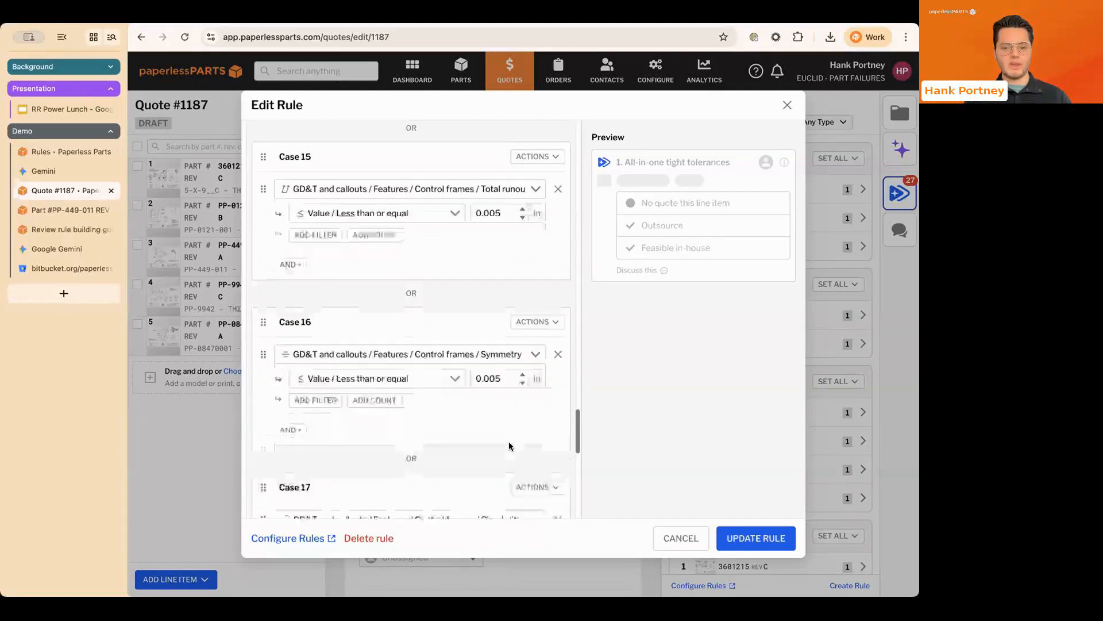
scroll(509, 446, "up", 20)
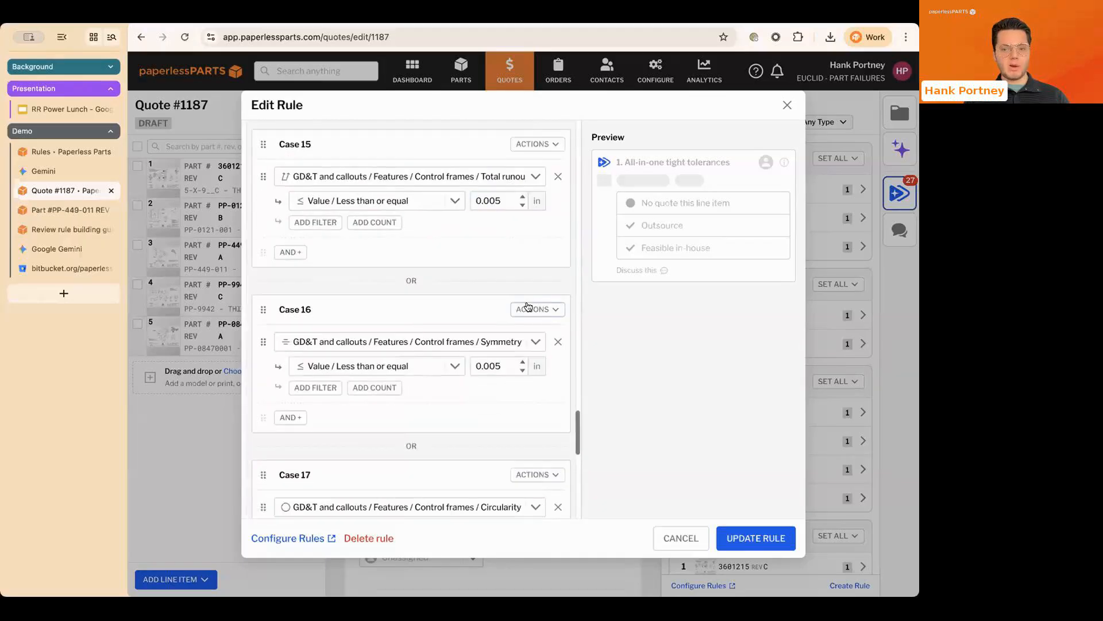
scroll(521, 327, "up", 7)
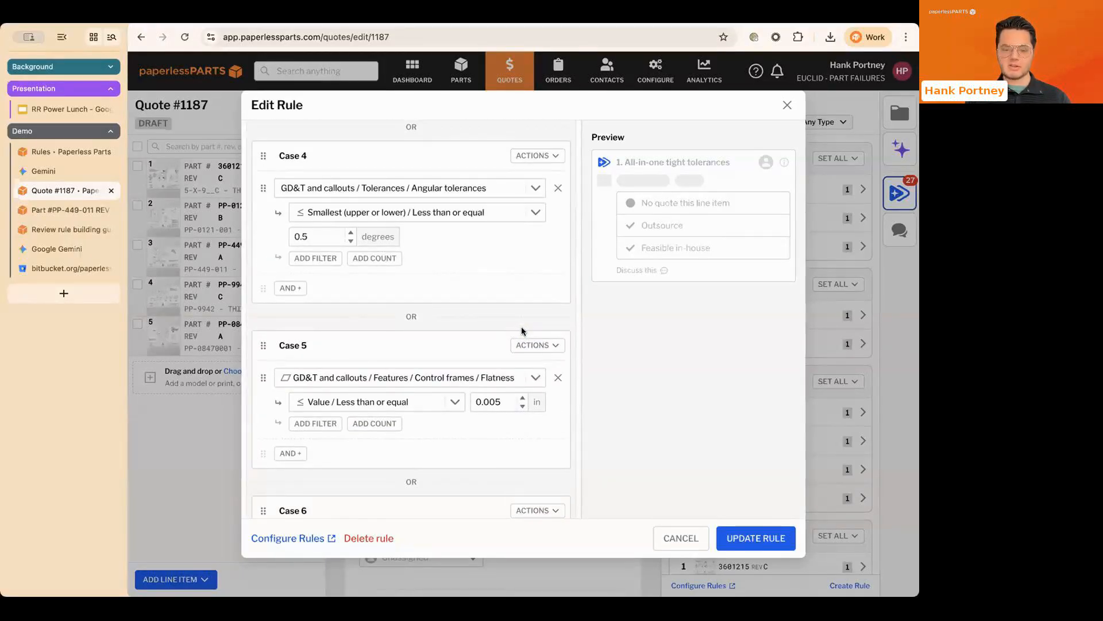
Step: Review the rule's flatness and dimension tolerance cases again and close the rule without changing it
left_click(502, 402)
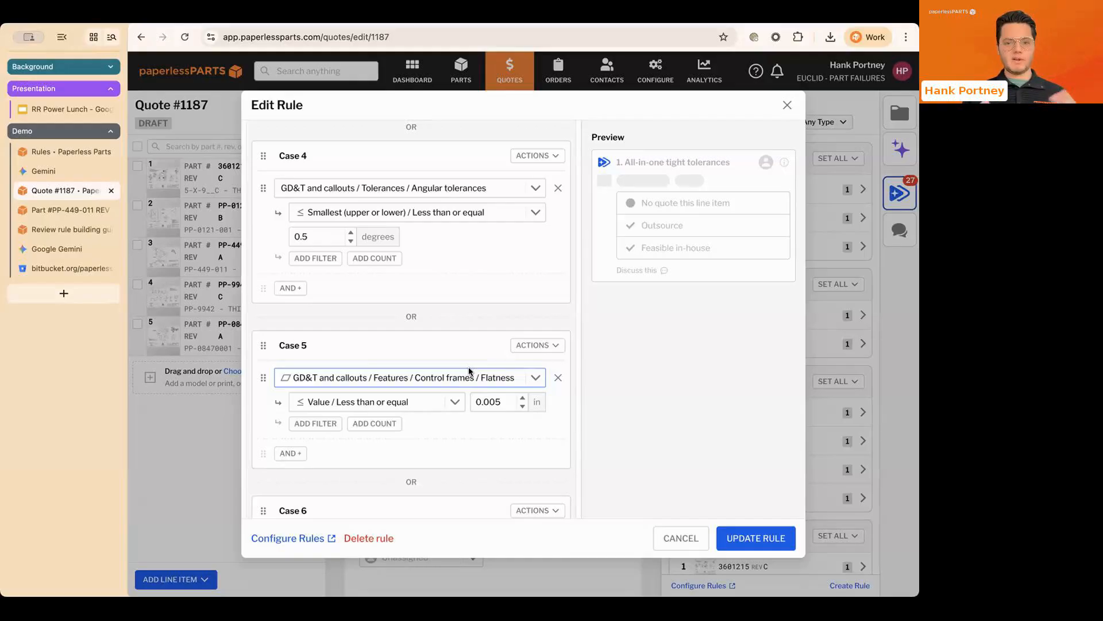
scroll(474, 365, "up", 7)
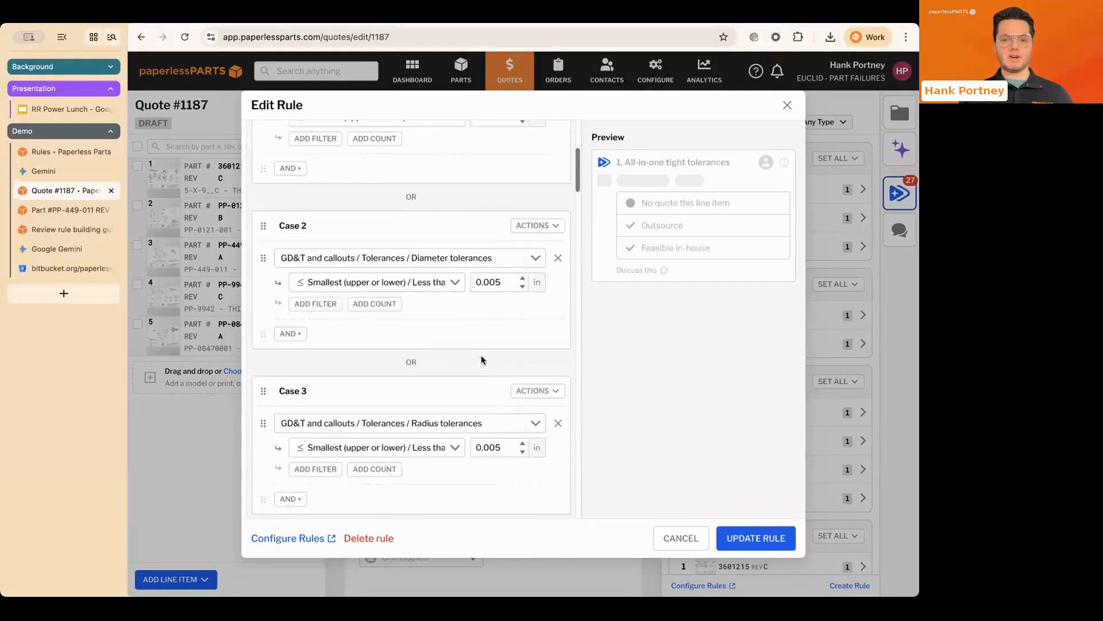
scroll(482, 357, "up", 4)
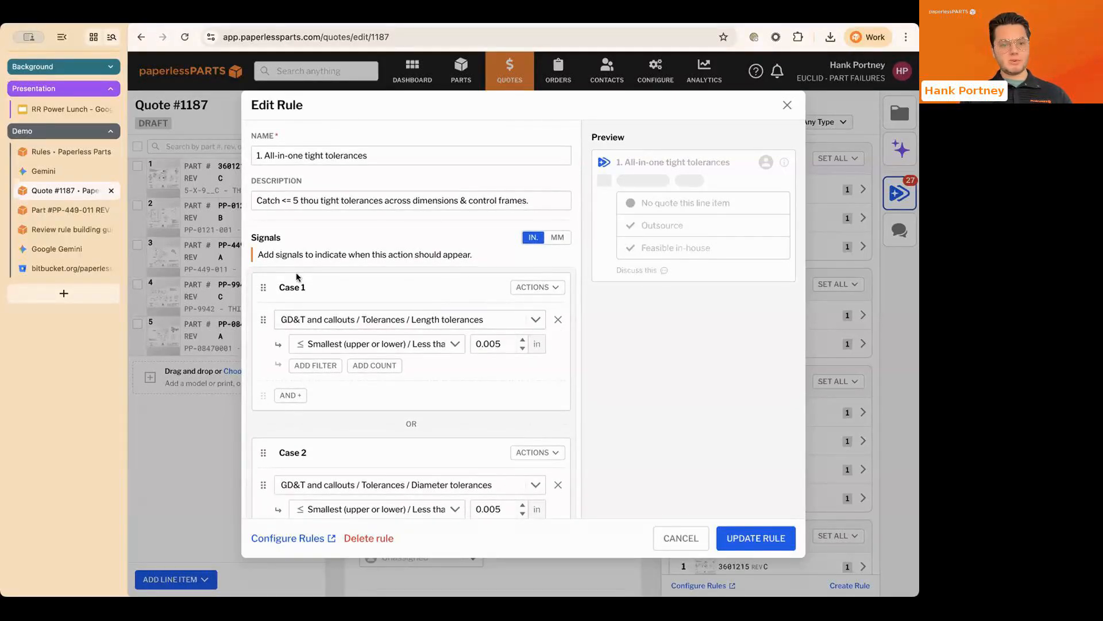
left_click(188, 366)
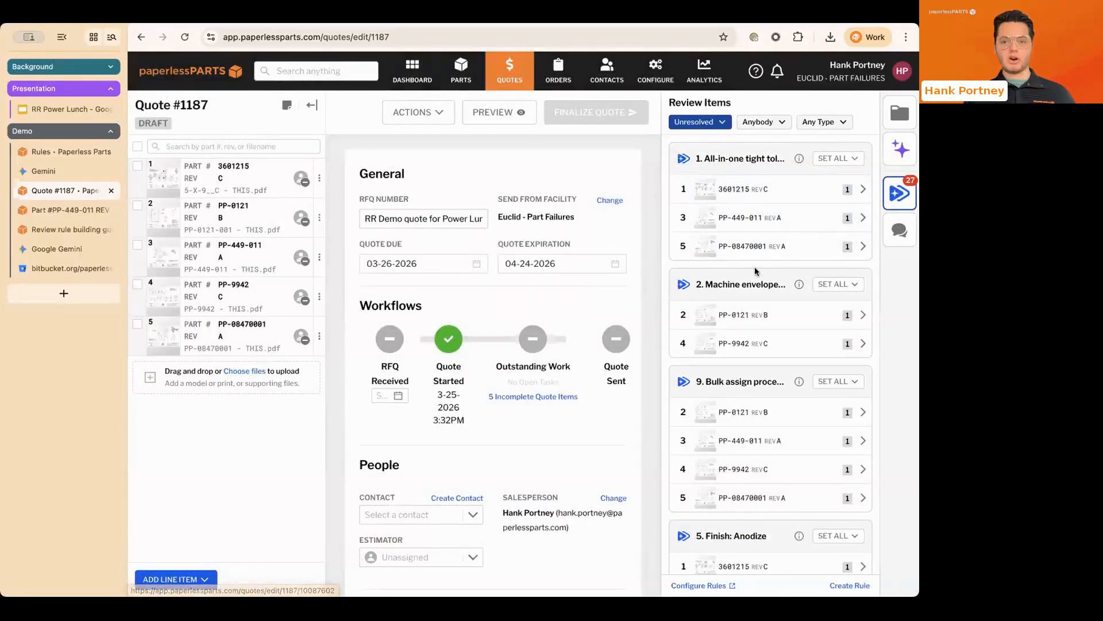
Step: Open the All-in-one tight tolerances review item for part 3601215 and inspect its position and diameter callouts
left_click(741, 188)
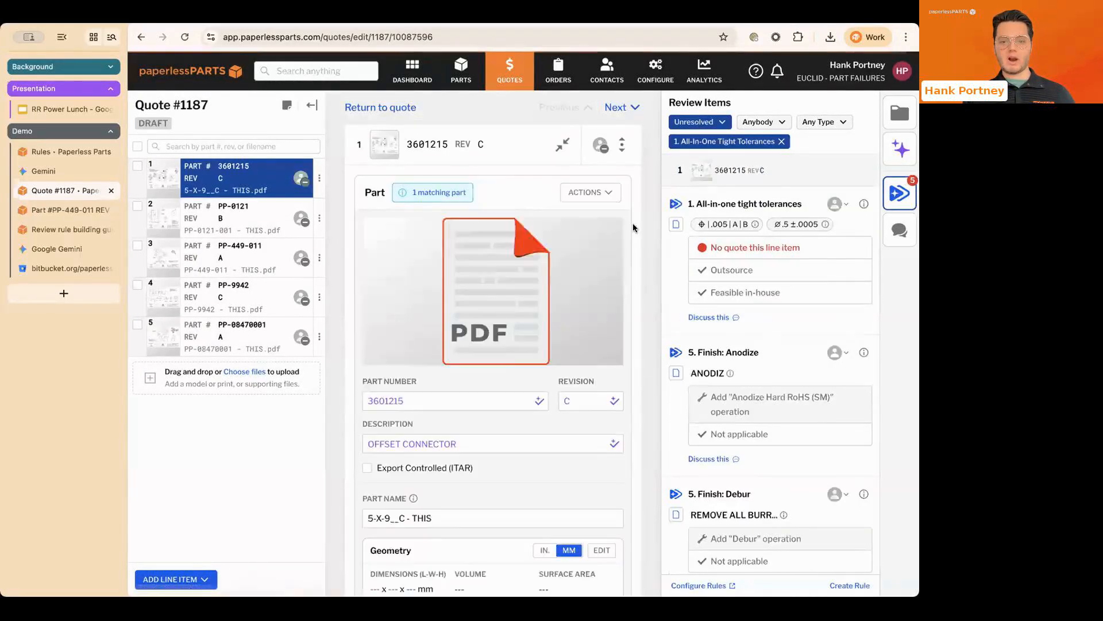
left_click(725, 224)
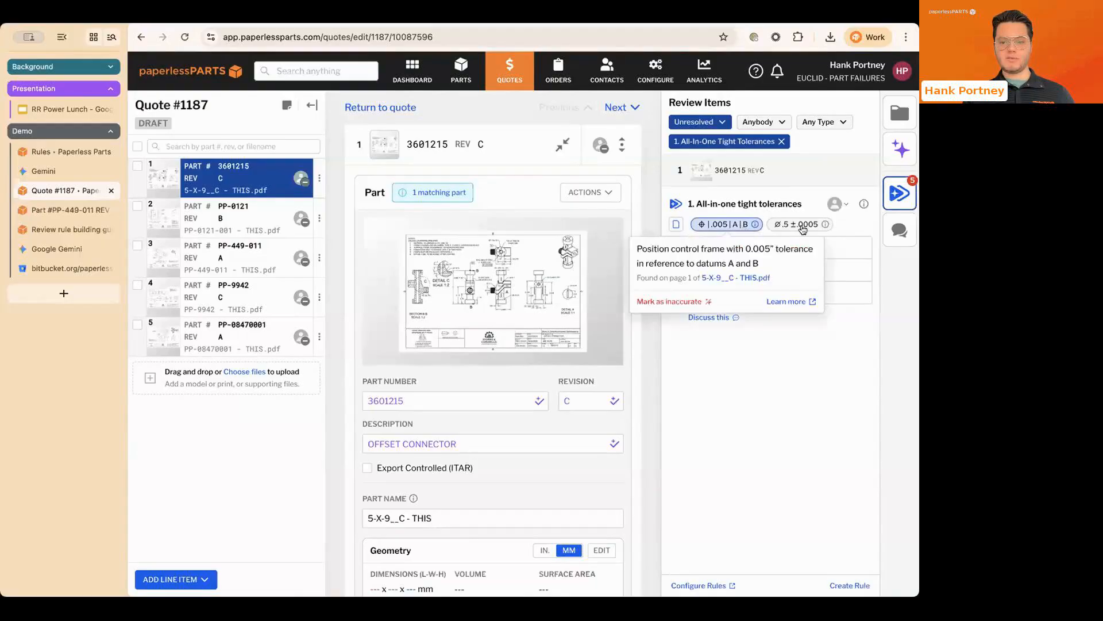
left_click(803, 226)
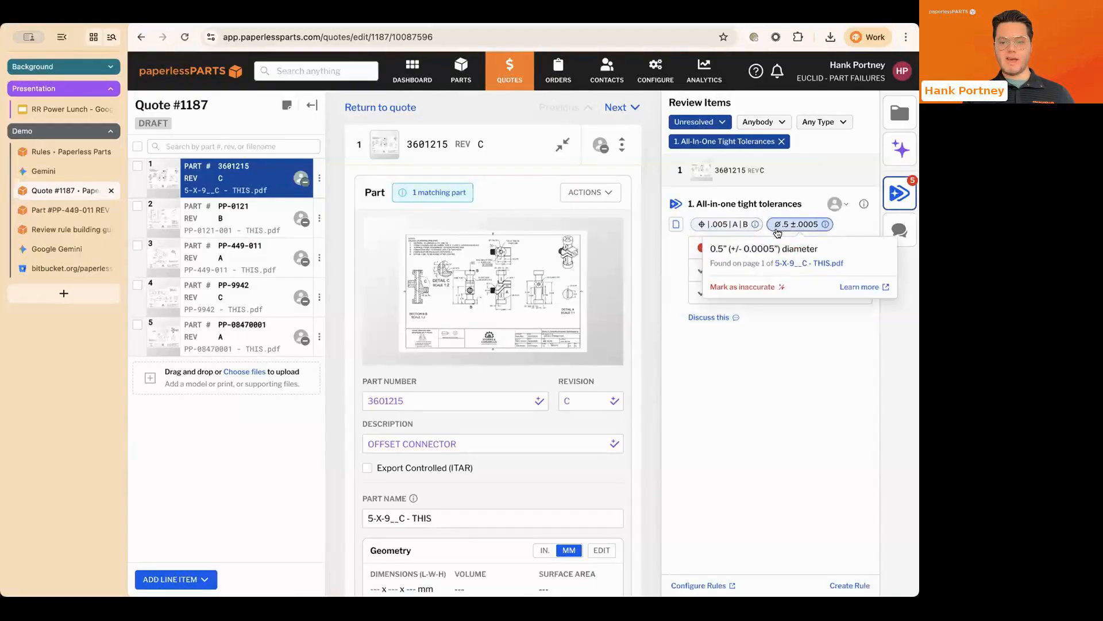
Step: Switch to the PP-449-011 drawing, view the whole sheet and show its review items
left_click(34, 209)
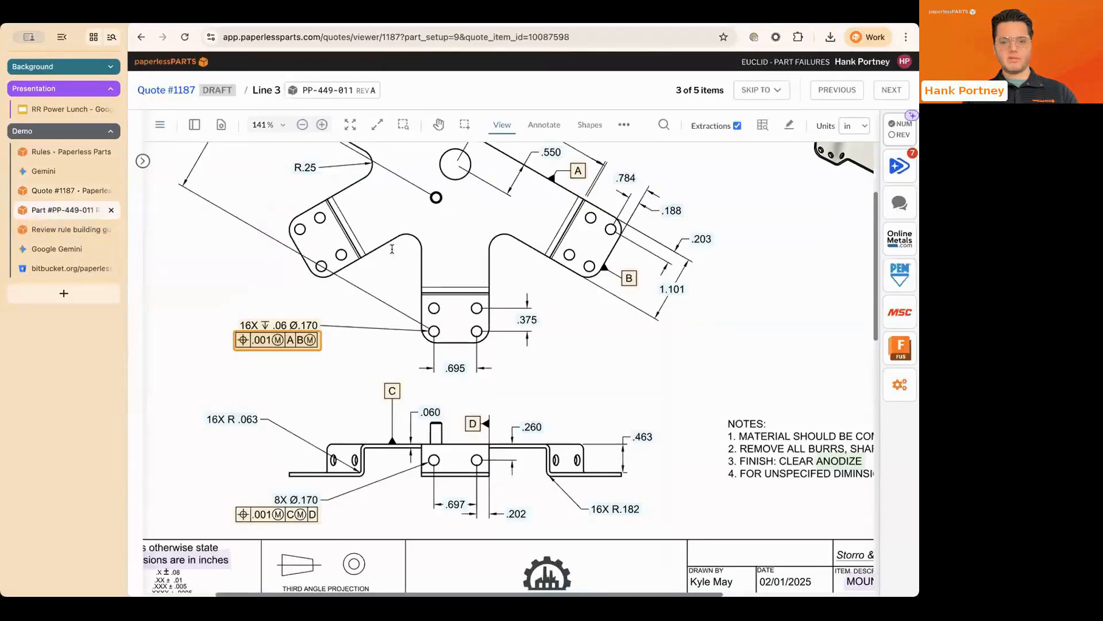
scroll(392, 249, "up", 3)
scroll(392, 249, "down", 5)
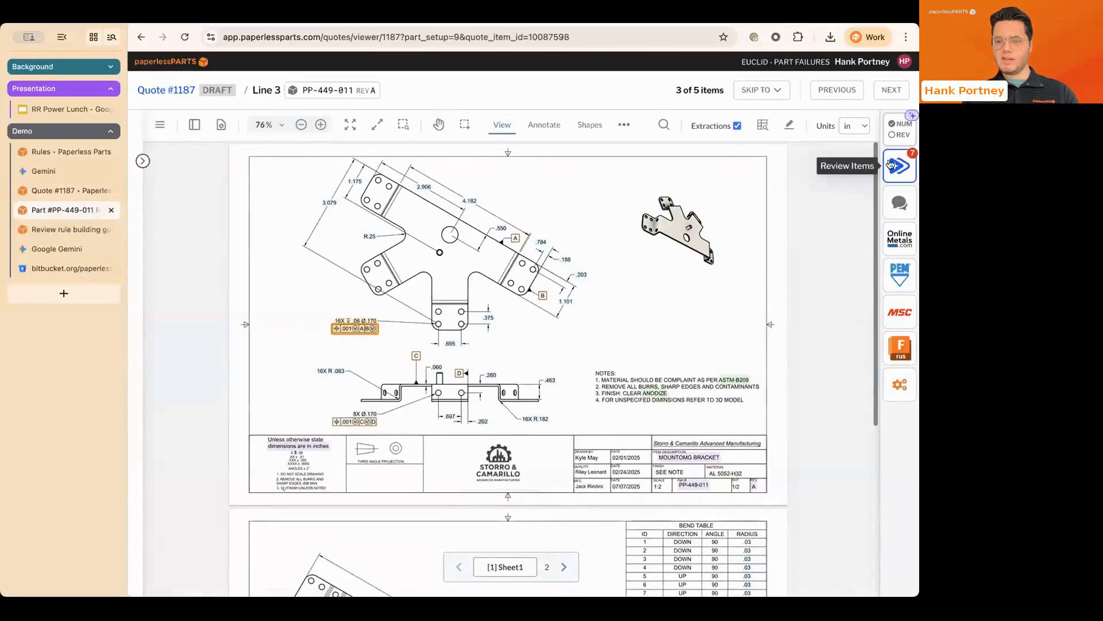
left_click(890, 165)
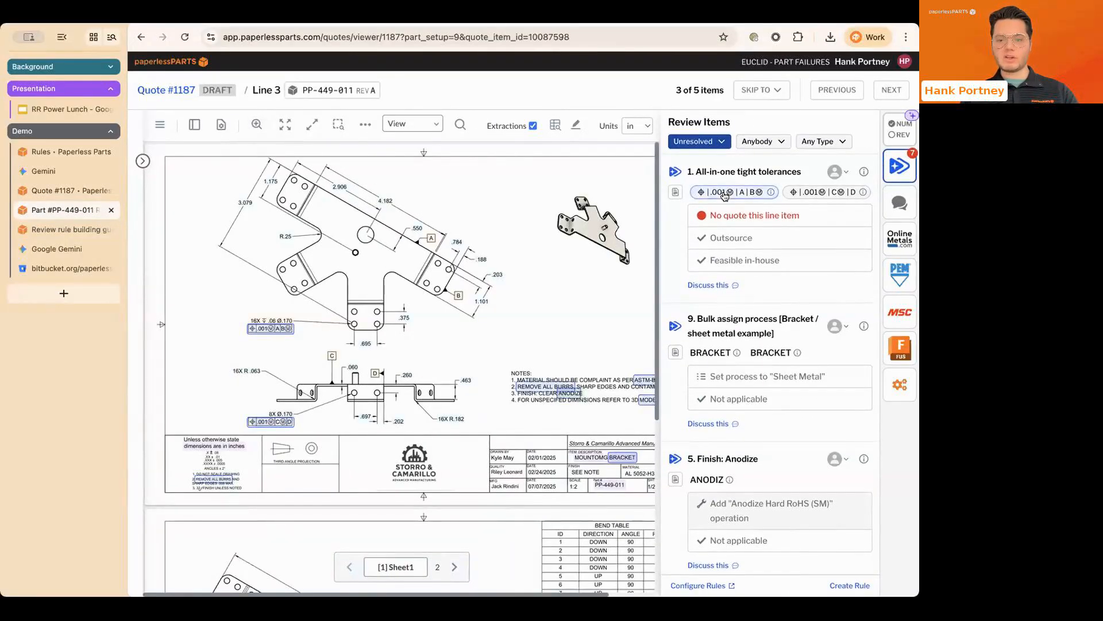
Step: Locate the .001 position control frame referencing datums A and B on the drawing and inspect its details
left_click(725, 194)
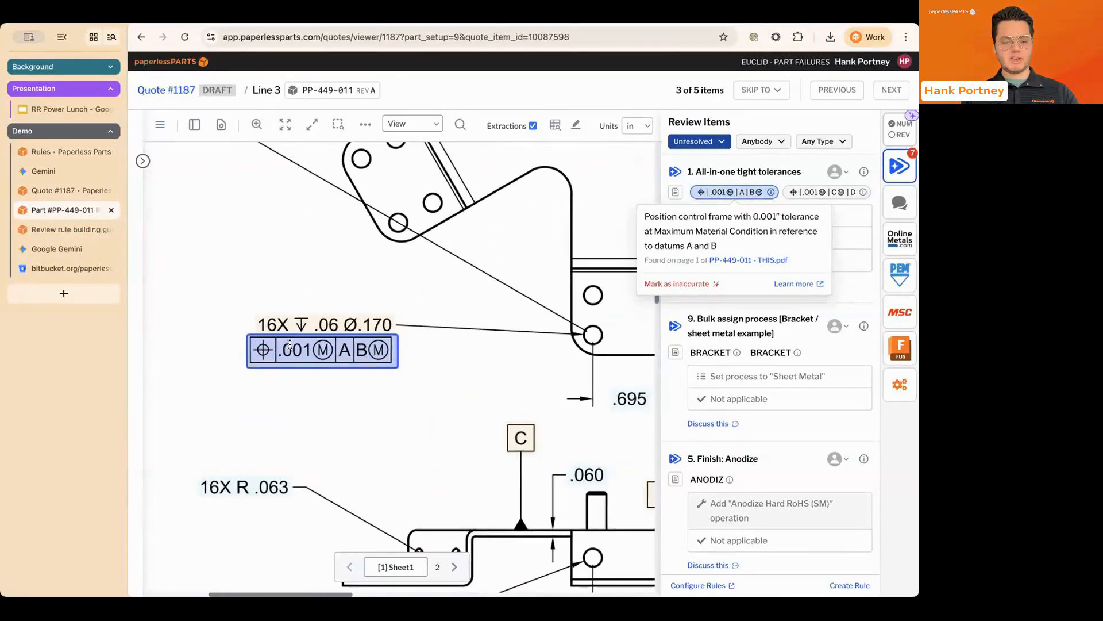
scroll(294, 343, "down", 1)
scroll(294, 343, "up", 2)
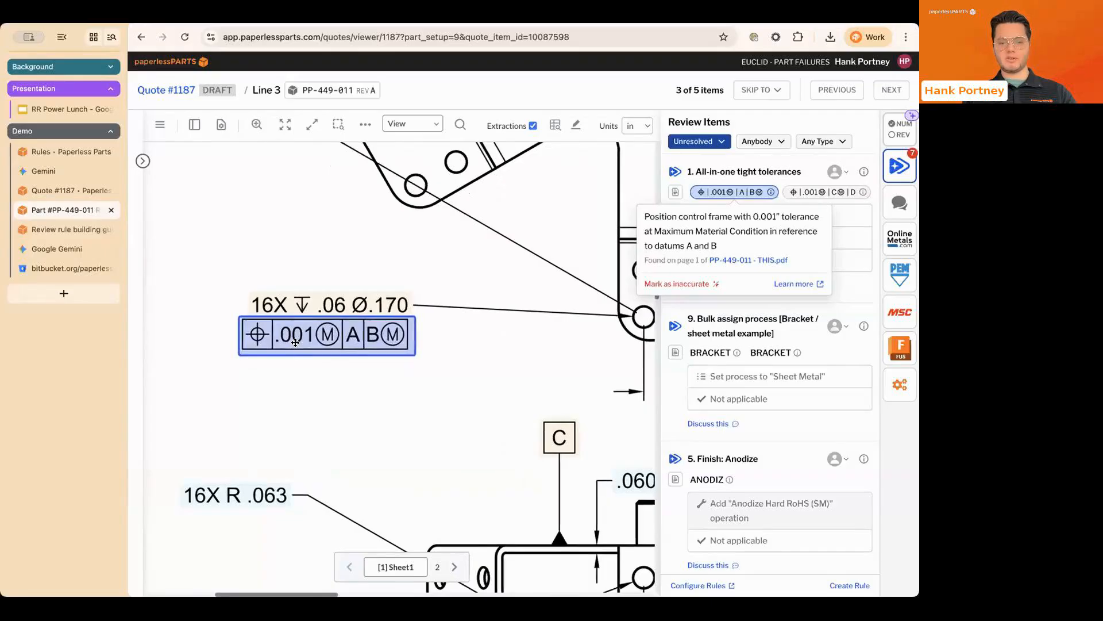
scroll(295, 343, "down", 7)
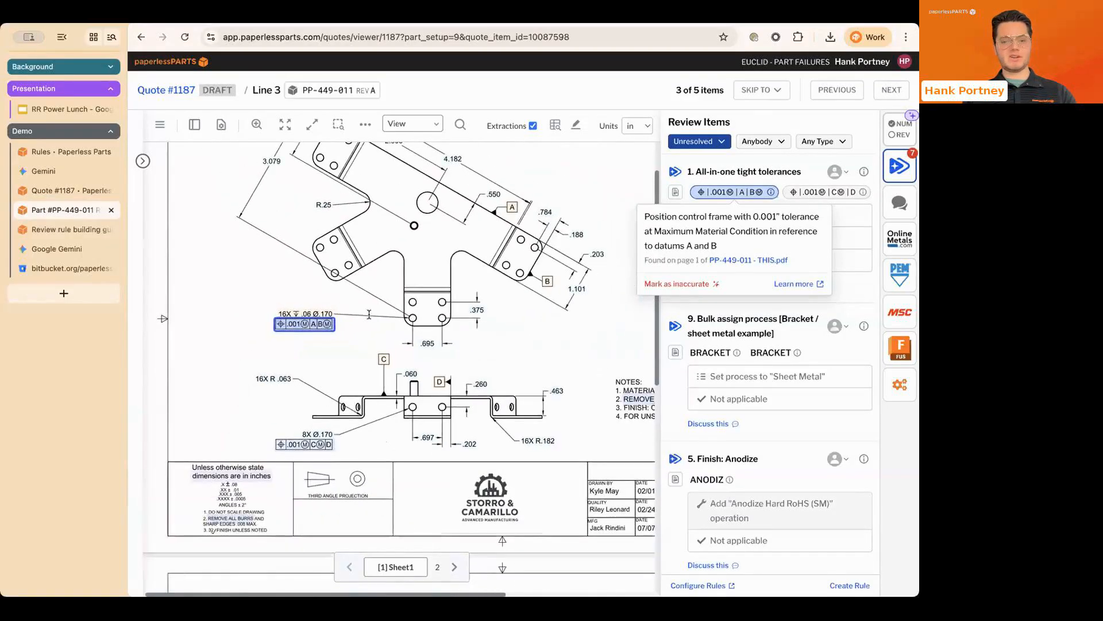
left_click(396, 316)
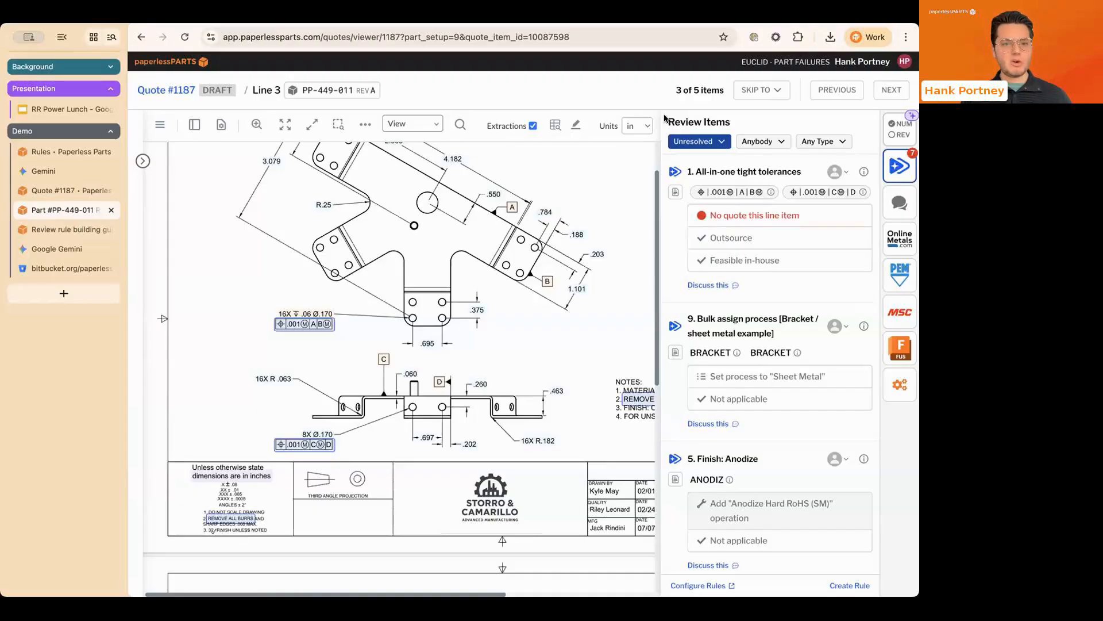
Step: Clear the All-in-one tight tolerances filter in Quote #1187 and resolve all of that rule's components as Feasible in-house
left_click(49, 189)
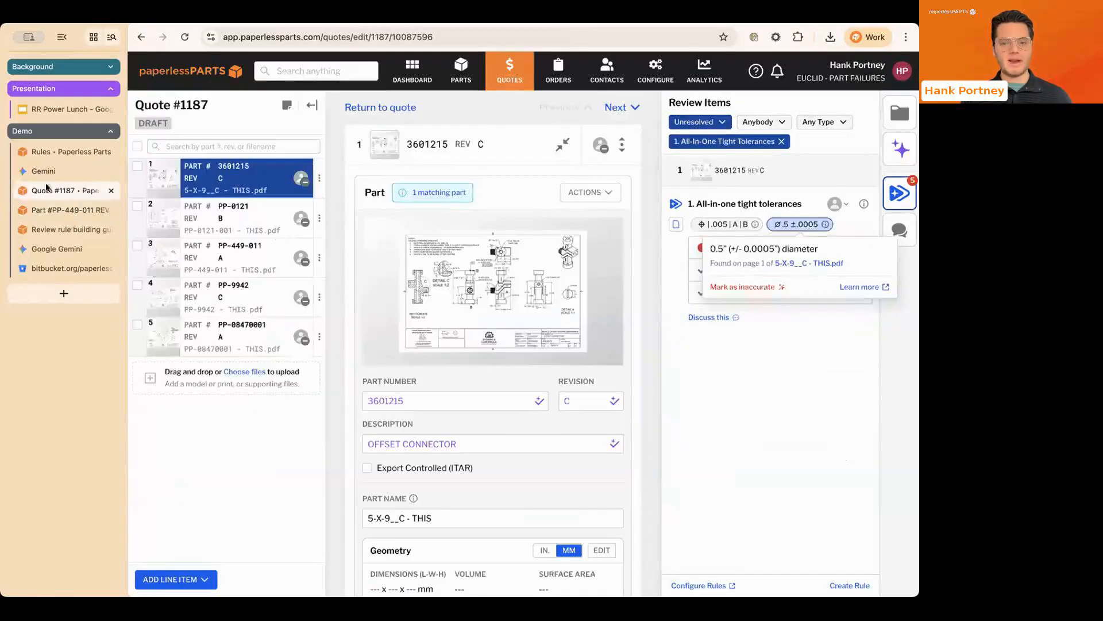
left_click(781, 142)
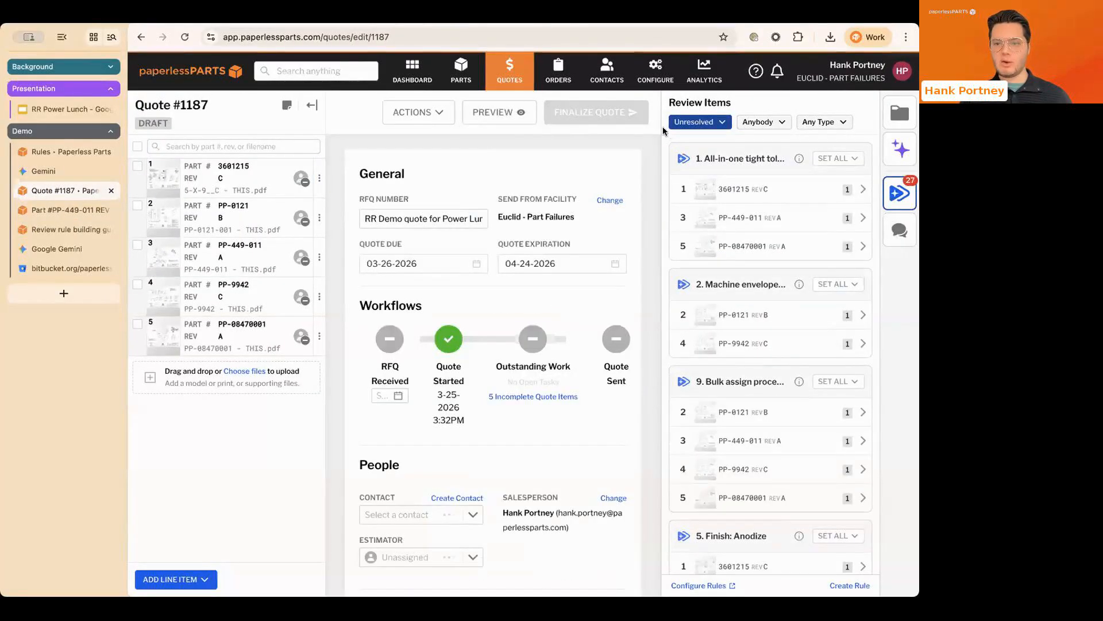
left_click(829, 158)
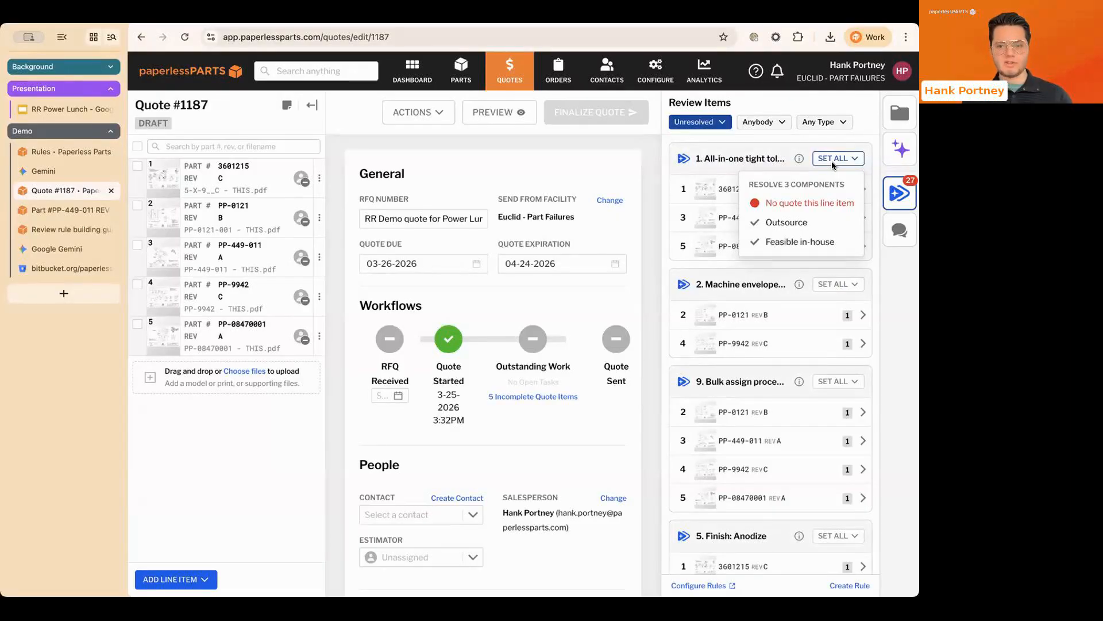
left_click(812, 240)
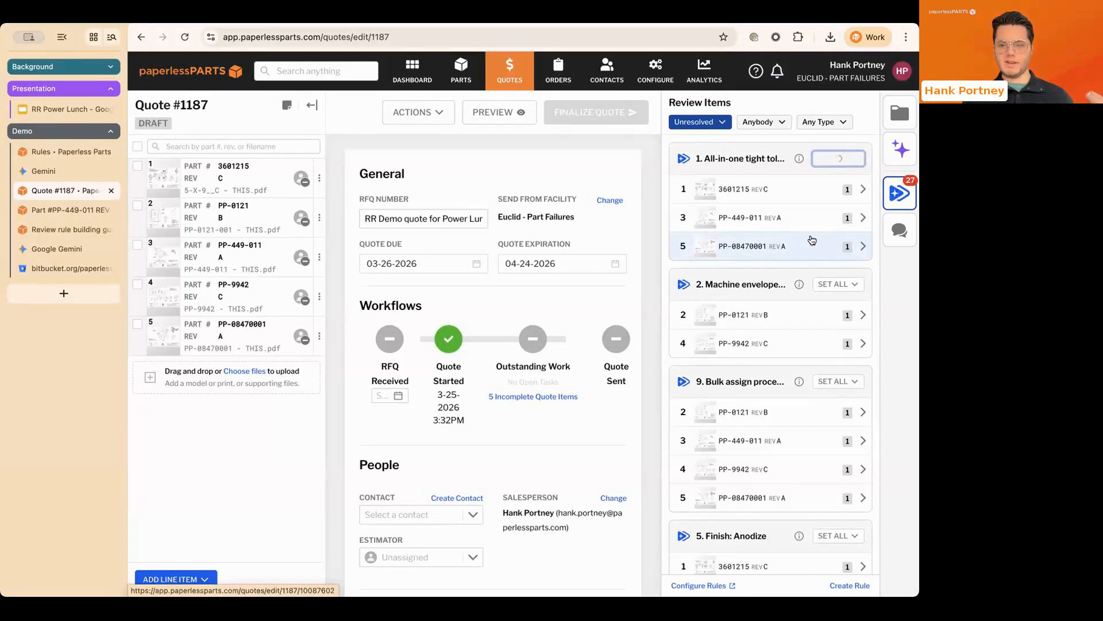
Step: Open the Machine envelope check rule from Quote #1187's review items and examine its two signal cases
scroll(812, 240, "down", 1)
scroll(811, 240, "up", 1)
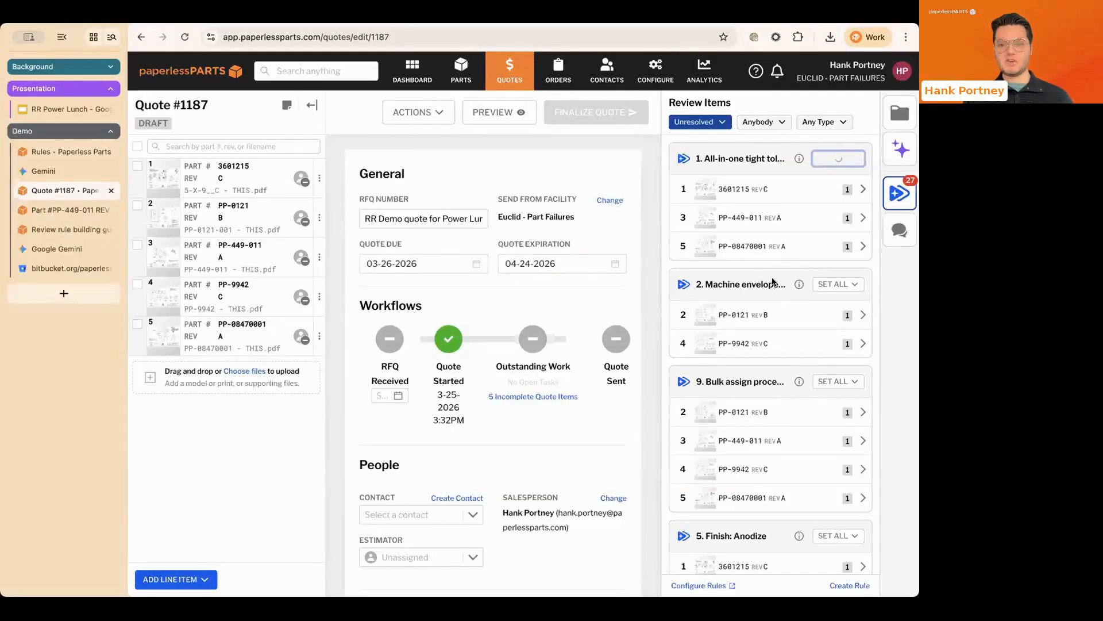
mouse_move(796, 287)
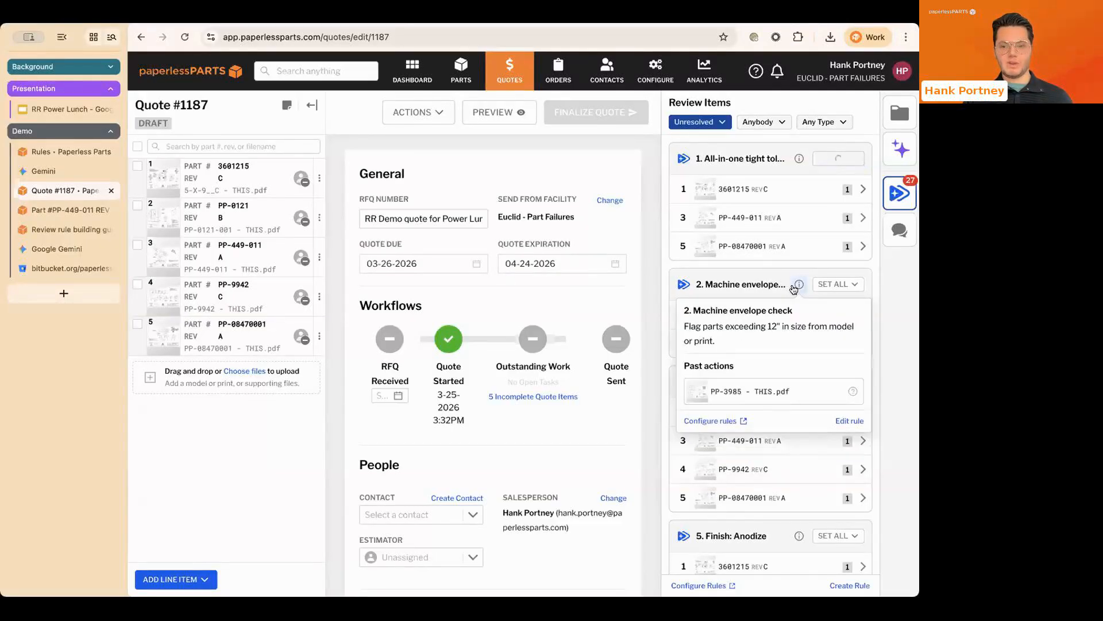
left_click(849, 421)
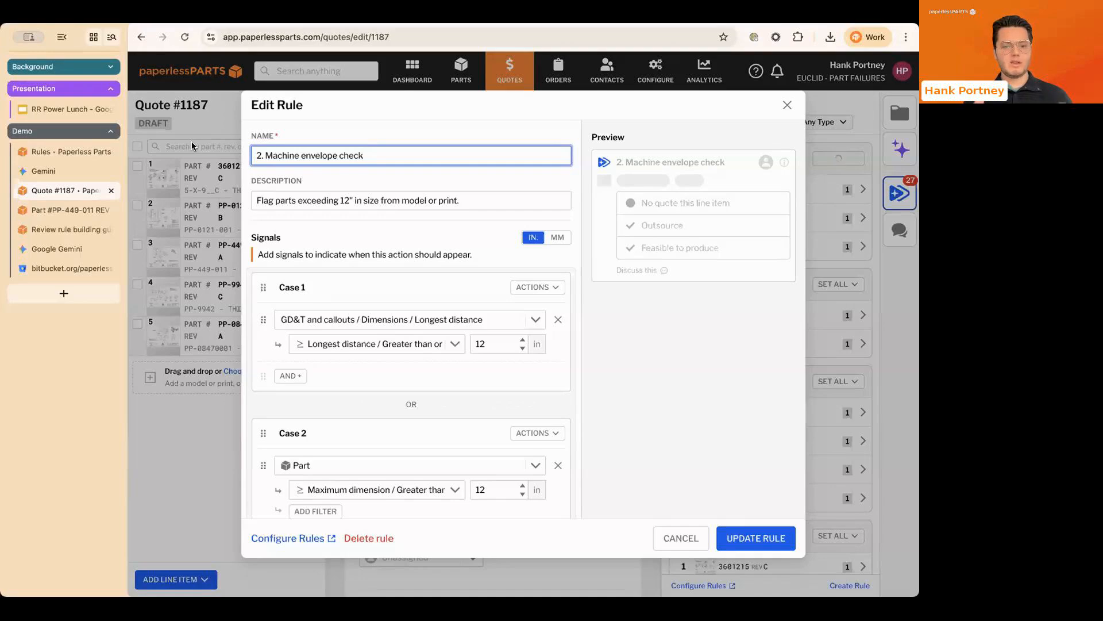
scroll(409, 244, "down", 3)
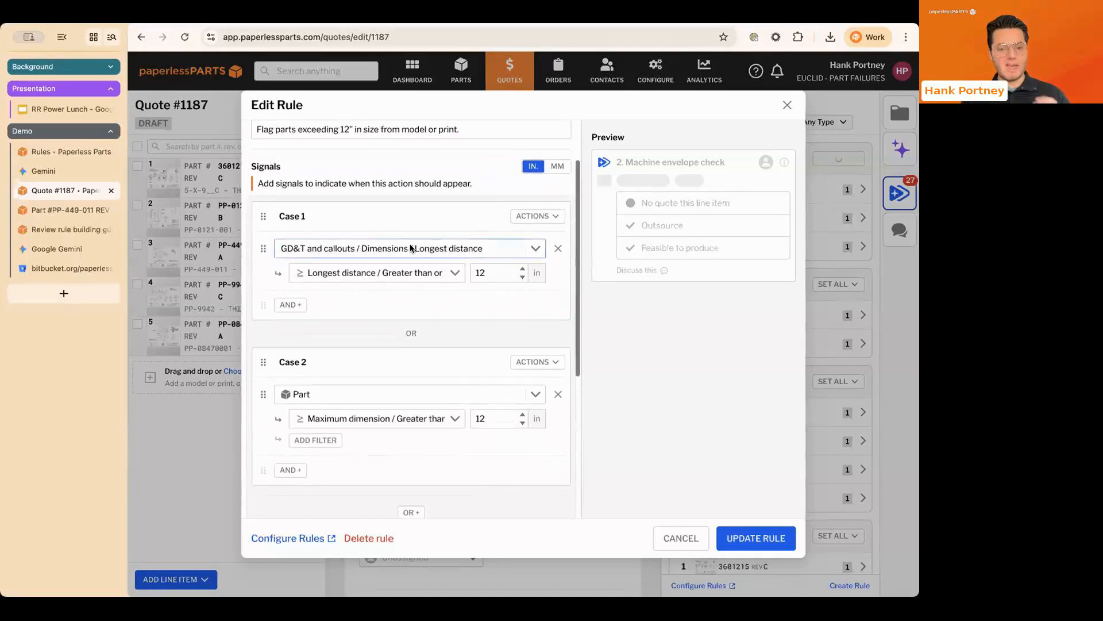
scroll(410, 248, "down", 1)
scroll(422, 281, "up", 1)
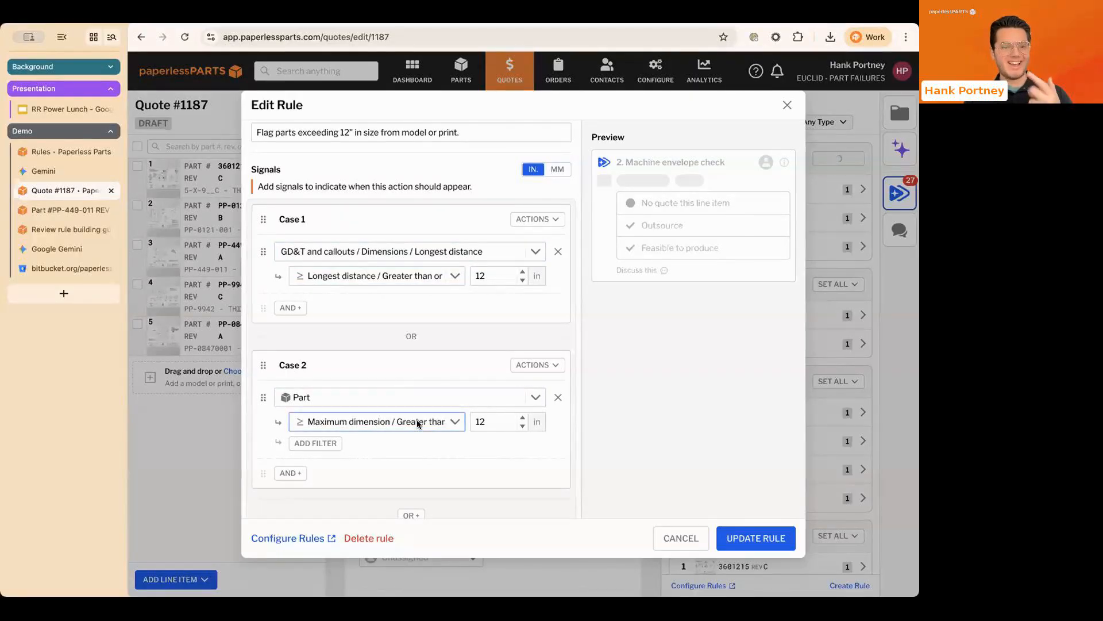
scroll(417, 423, "up", 1)
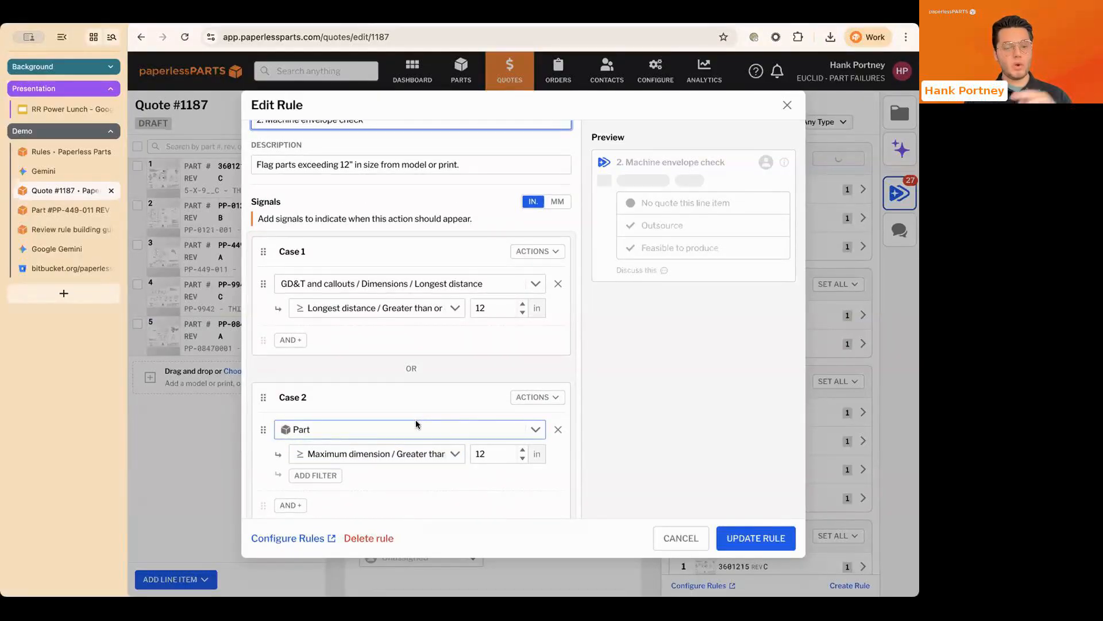
scroll(418, 400, "down", 2)
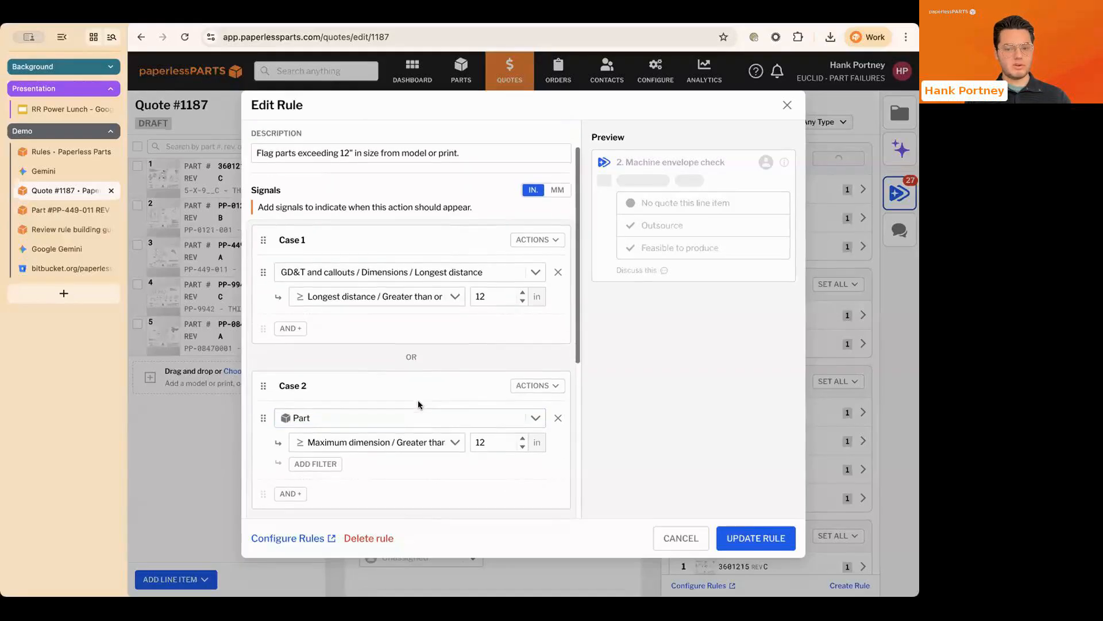
scroll(423, 292, "up", 1)
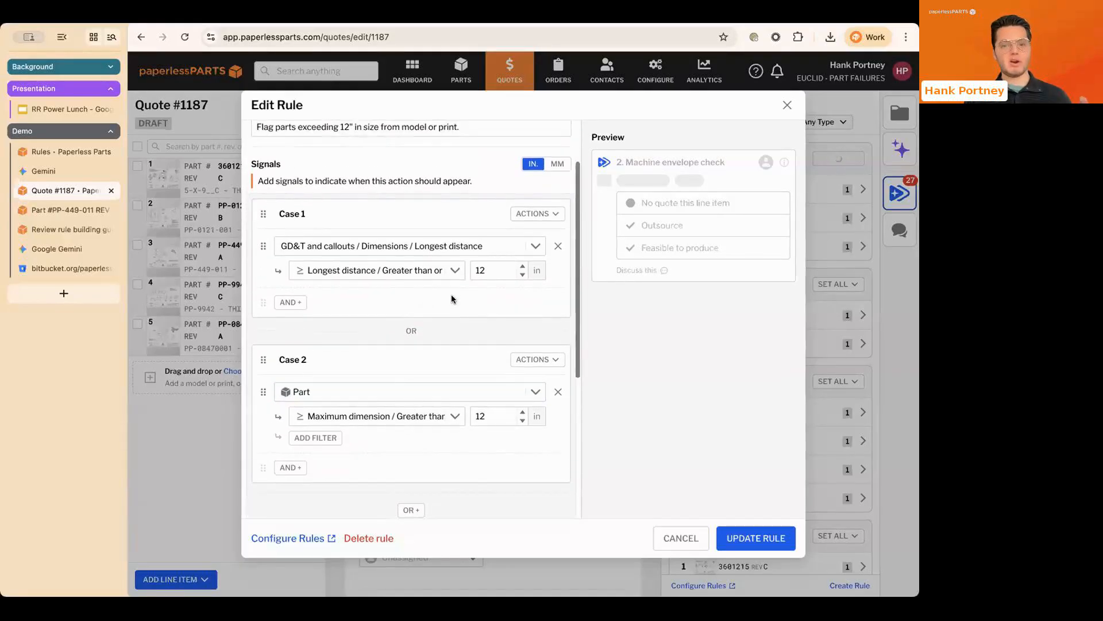
Step: Inspect the 12 in thresholds and signal sources of the longest-distance and part maximum-dimension cases
left_click(488, 274)
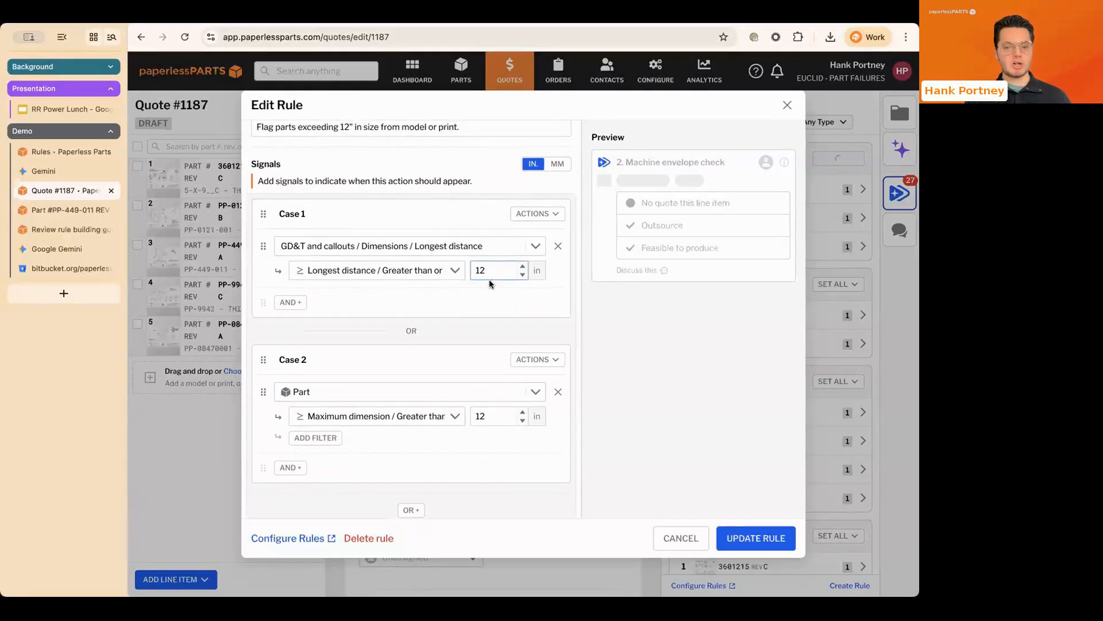
left_click(509, 430)
scroll(512, 441, "up", 1)
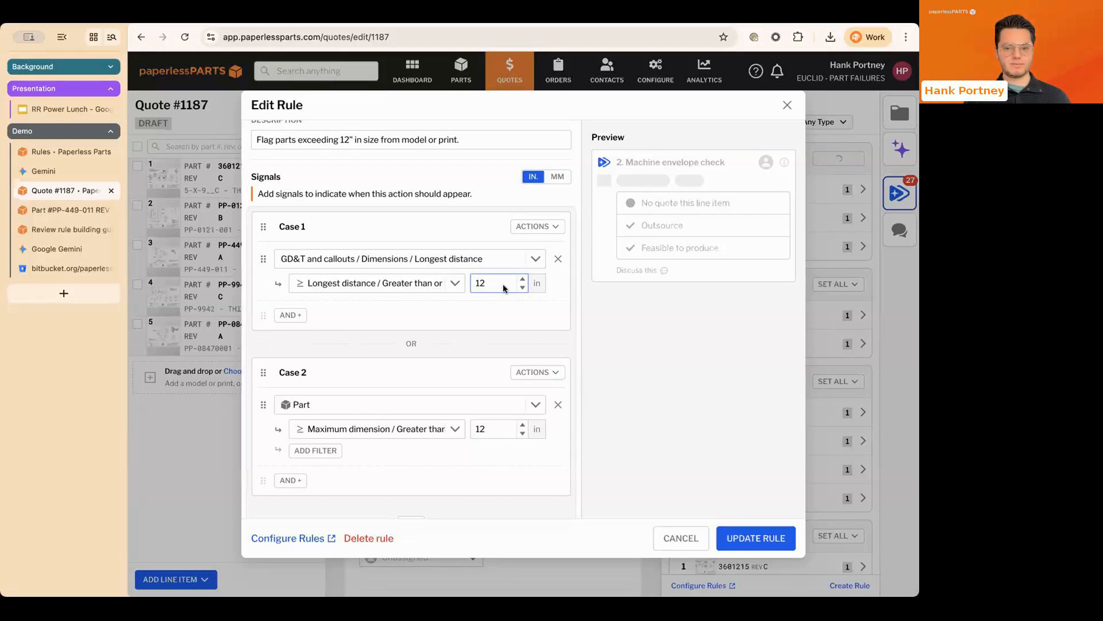
scroll(502, 284, "down", 1)
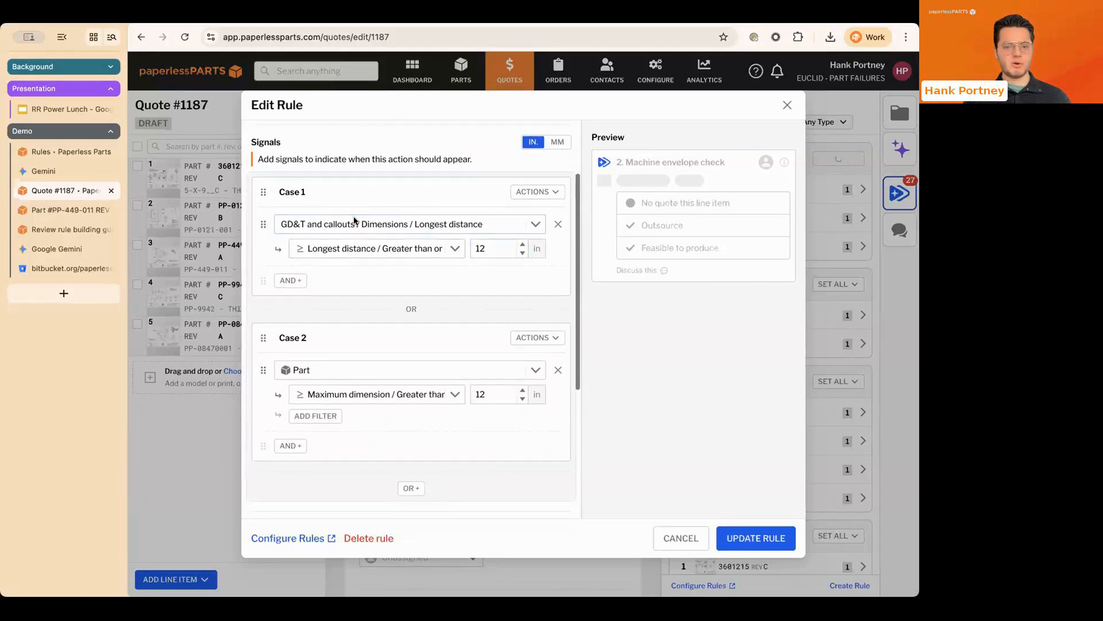
left_click(402, 224)
key("Escape")
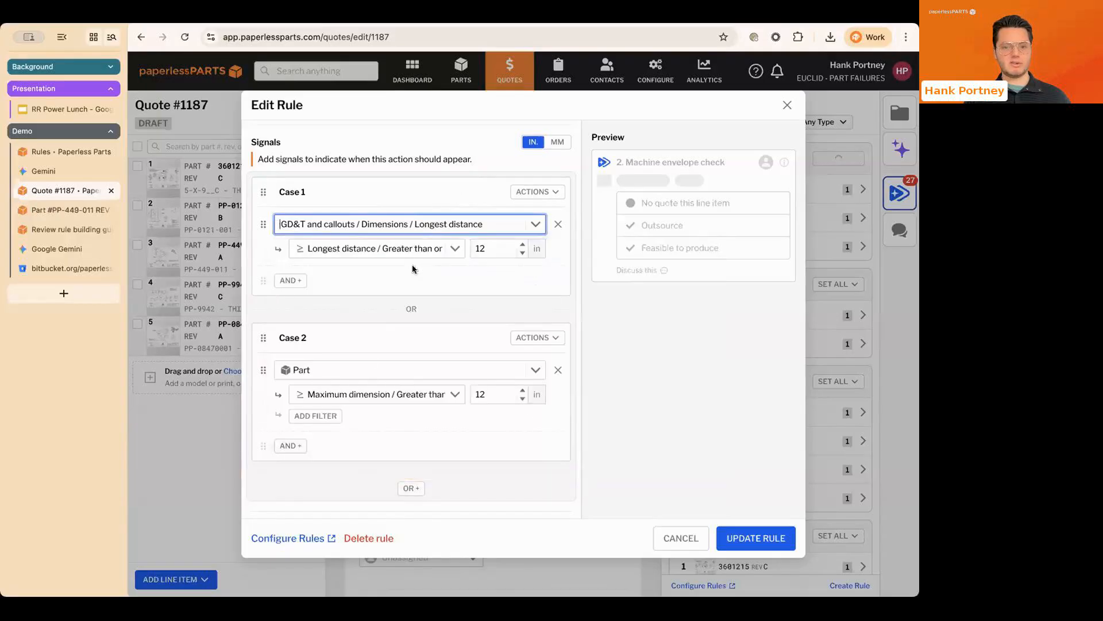
left_click(349, 371)
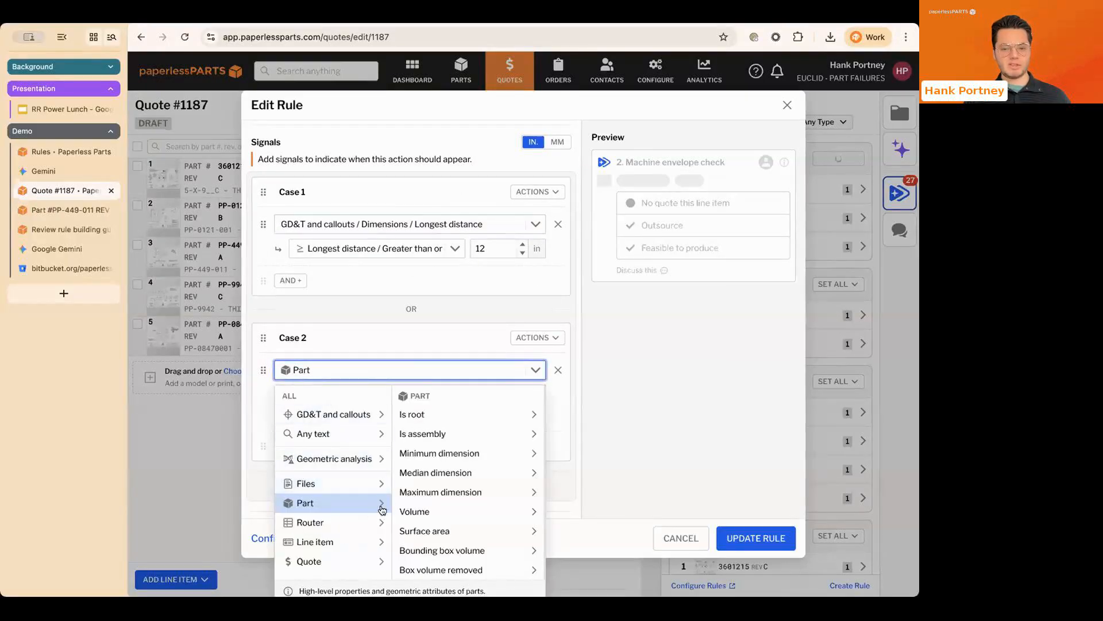
key("Escape")
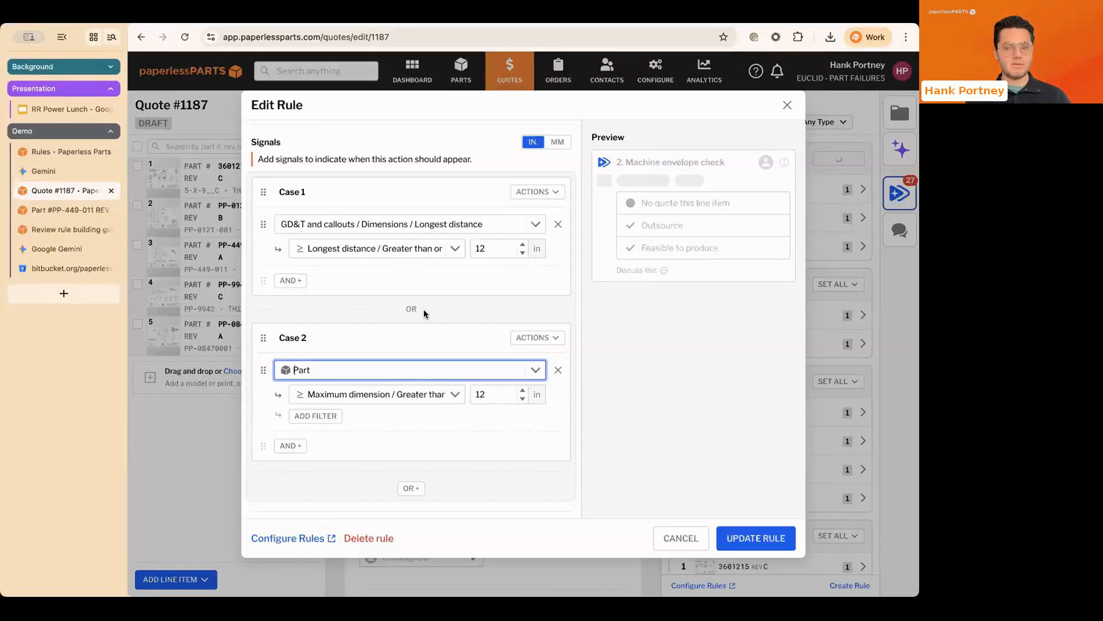
Step: Leave the rule editor, reload Quote #1187 with its review items, and open the Finish: Anodize item for part 3601215
left_click(818, 298)
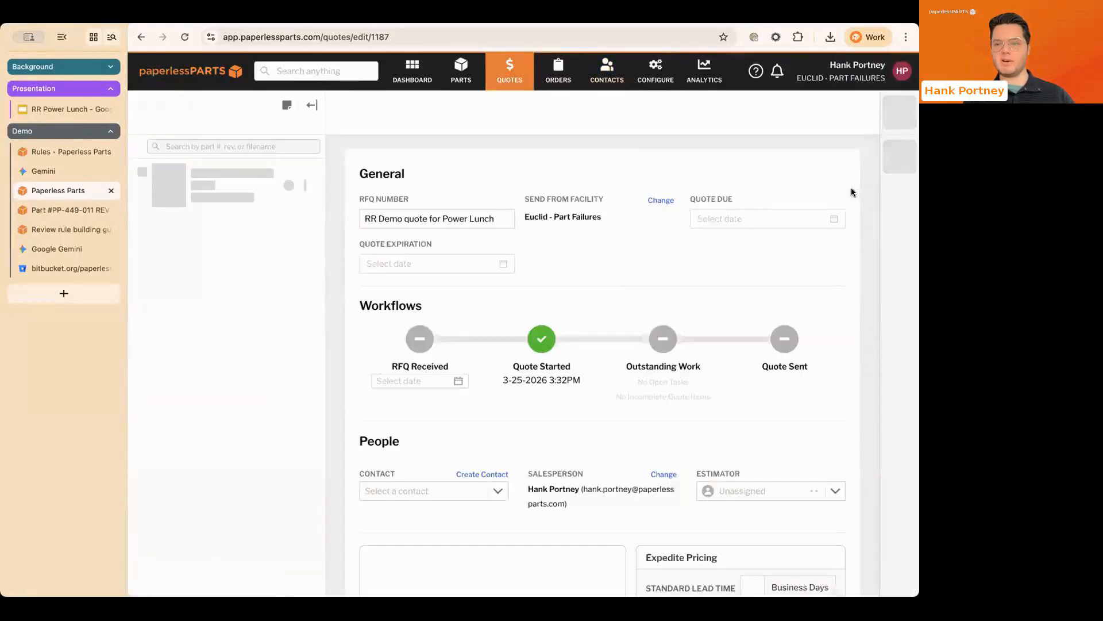
left_click(898, 195)
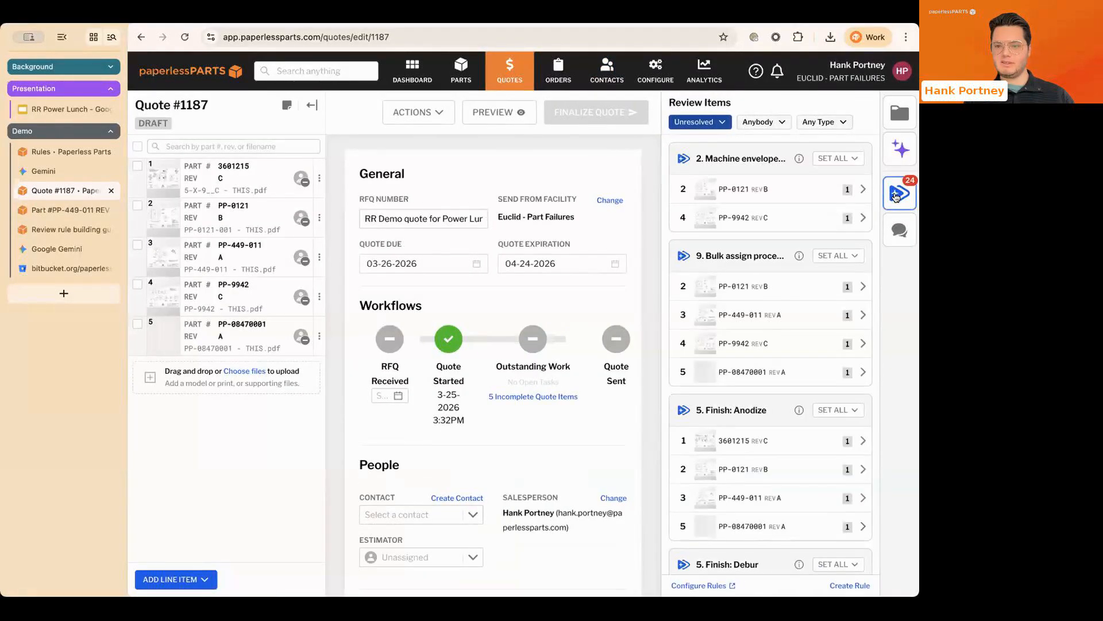
scroll(758, 209, "down", 3)
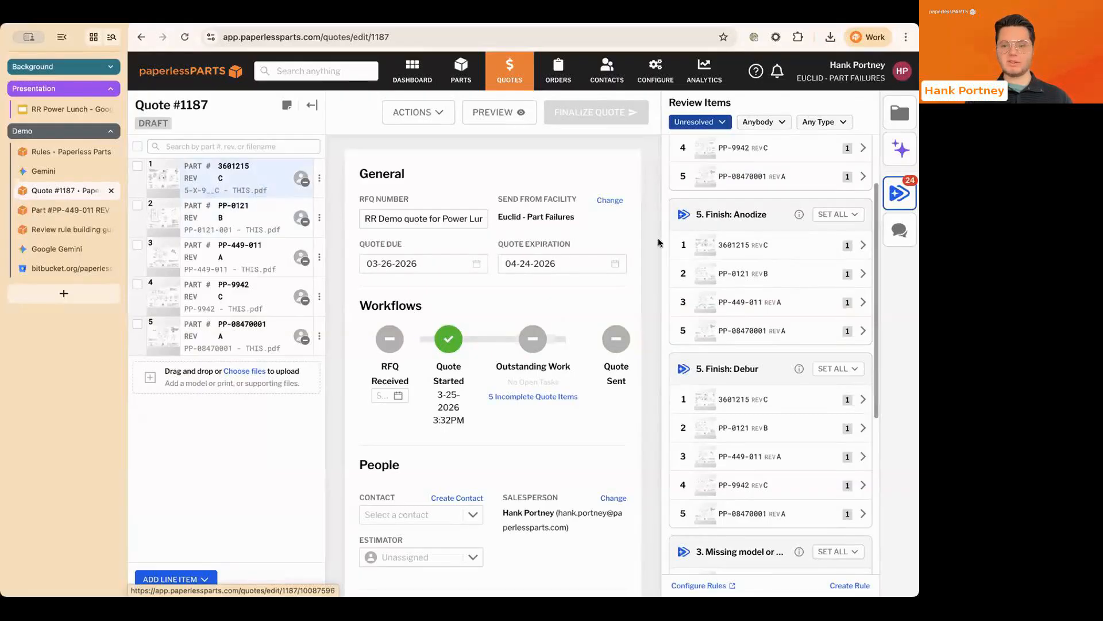
left_click(819, 246)
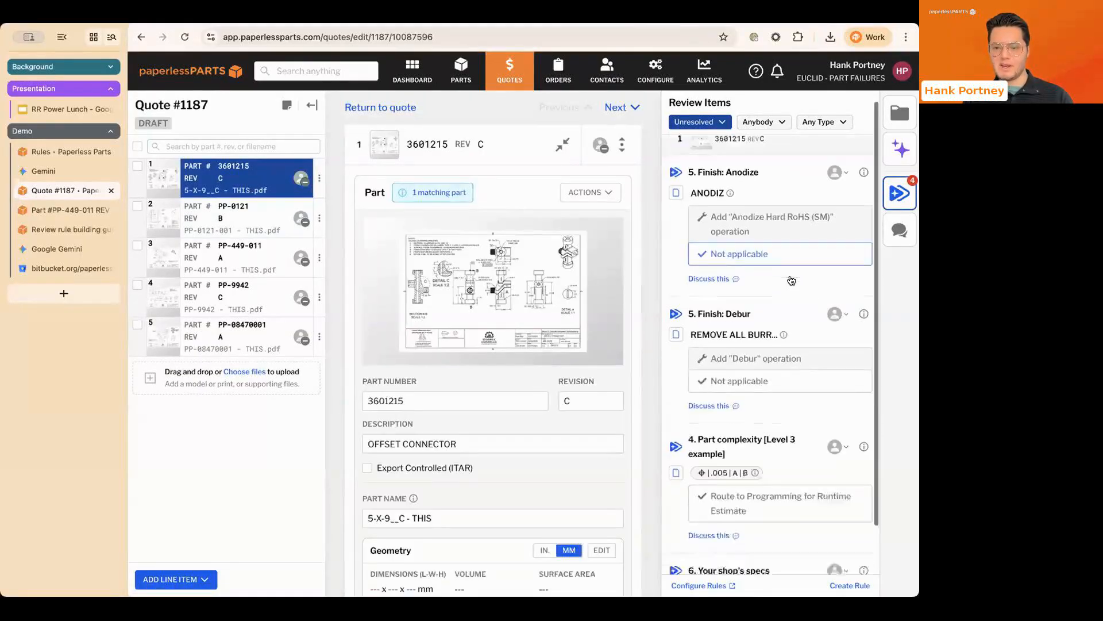
Step: View part 3601215's resolved review items, restore the Unresolved filter and return to the quote overview
left_click(710, 126)
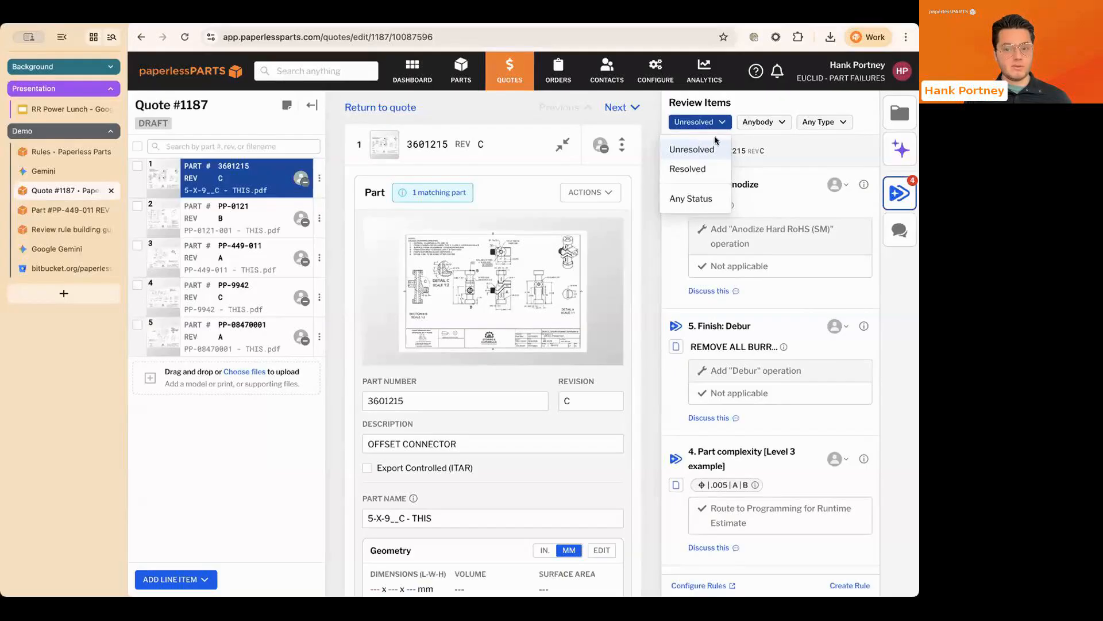
left_click(689, 169)
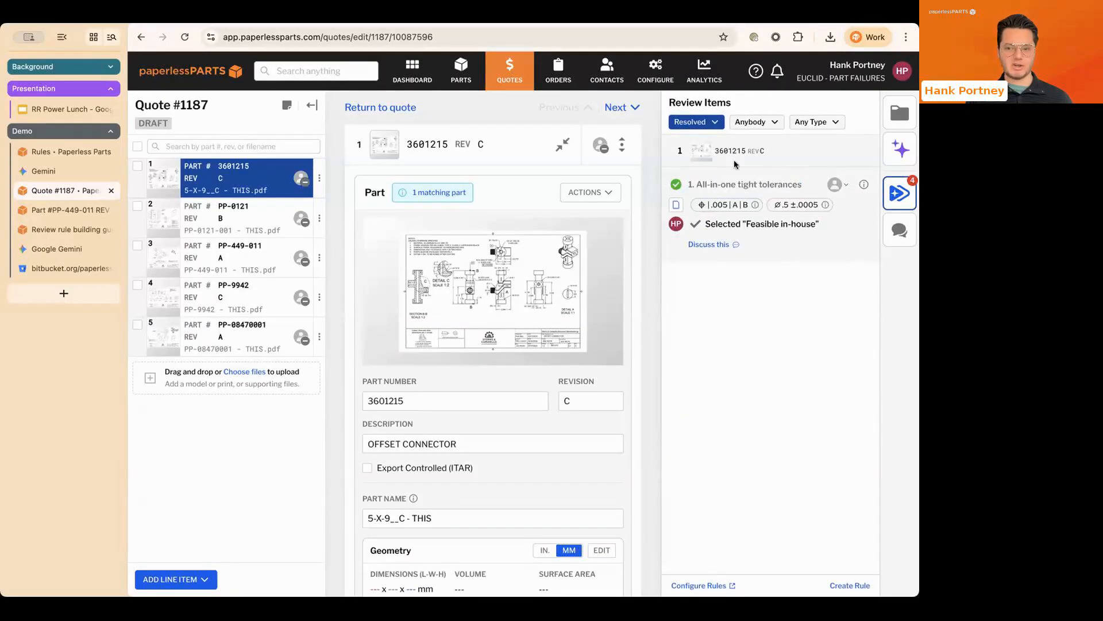
left_click(710, 122)
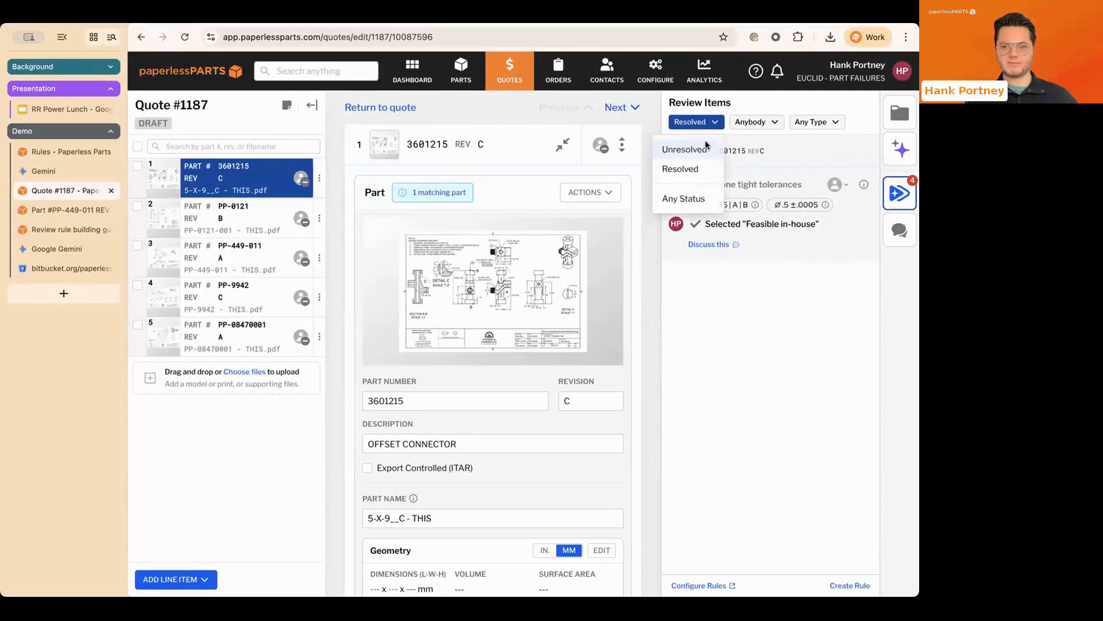
left_click(705, 142)
left_click(384, 107)
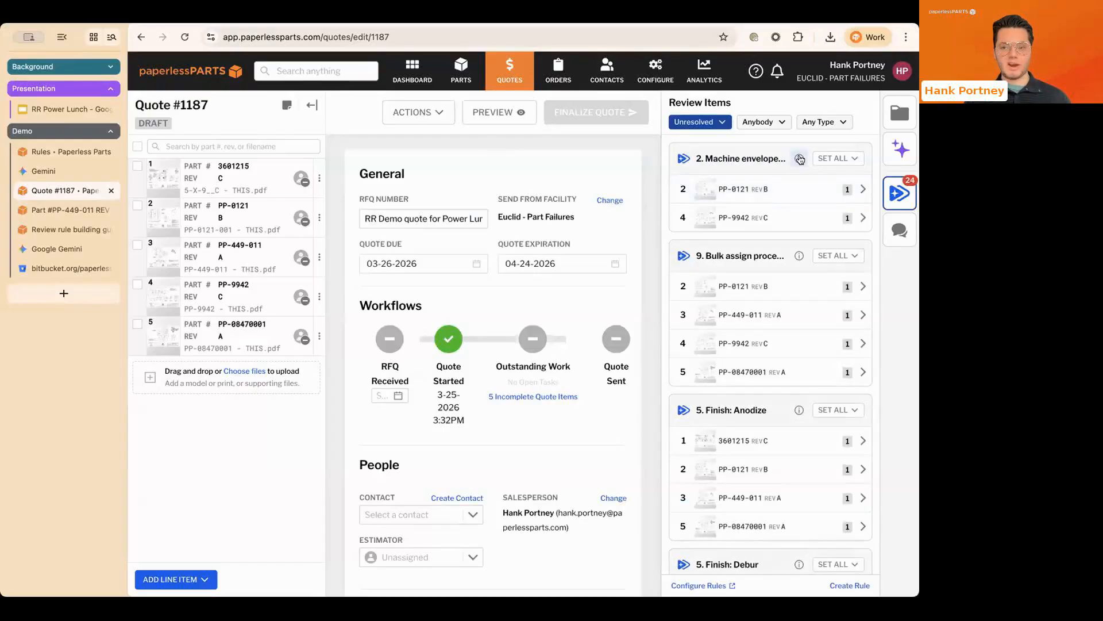
Step: Read the Missing model or print files rule's description and open its review item for part PP-0121
mouse_move(800, 159)
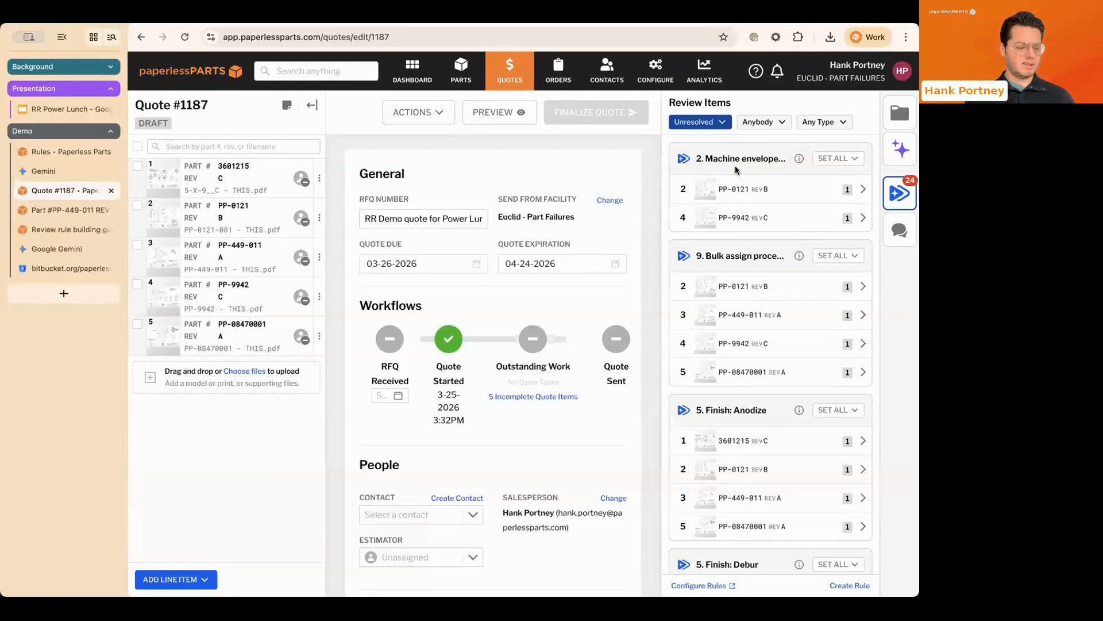
scroll(592, 311, "down", 1)
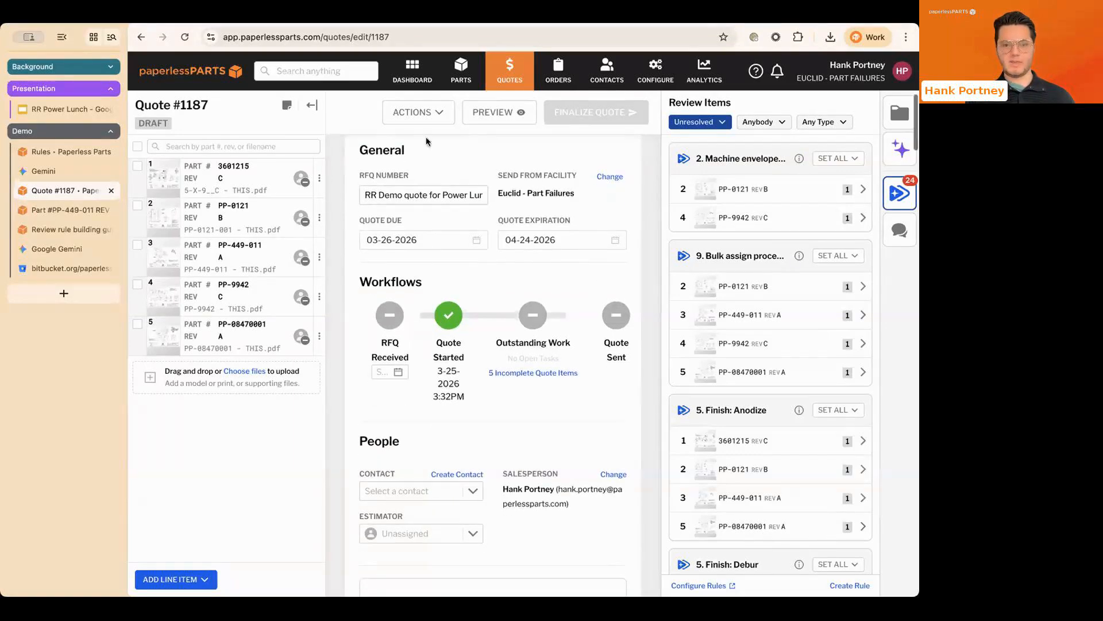
scroll(741, 296, "down", 10)
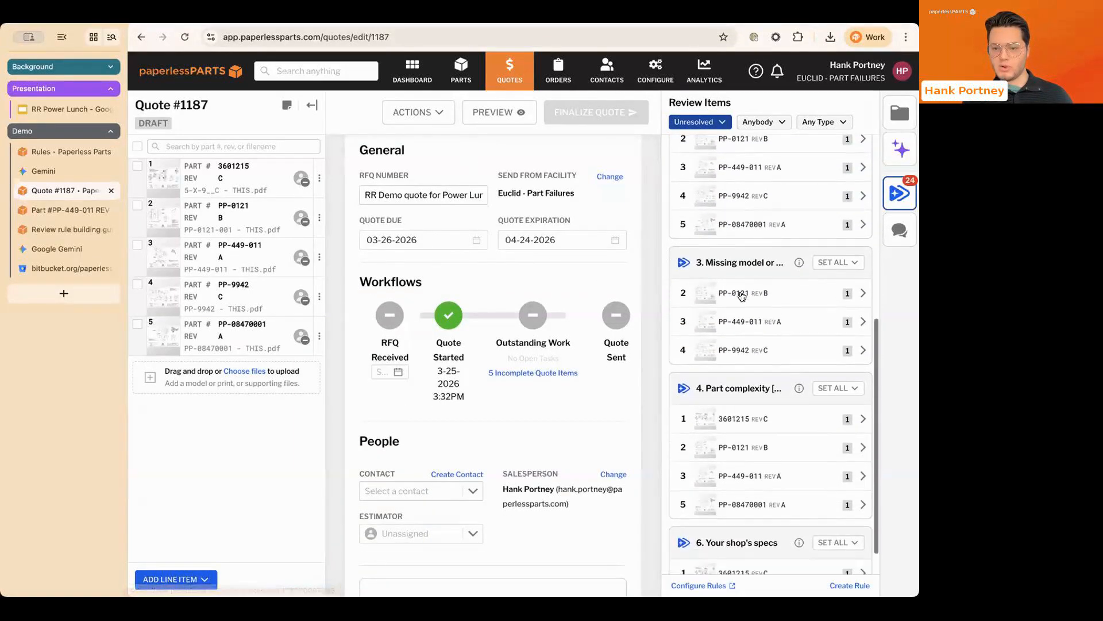
mouse_move(799, 266)
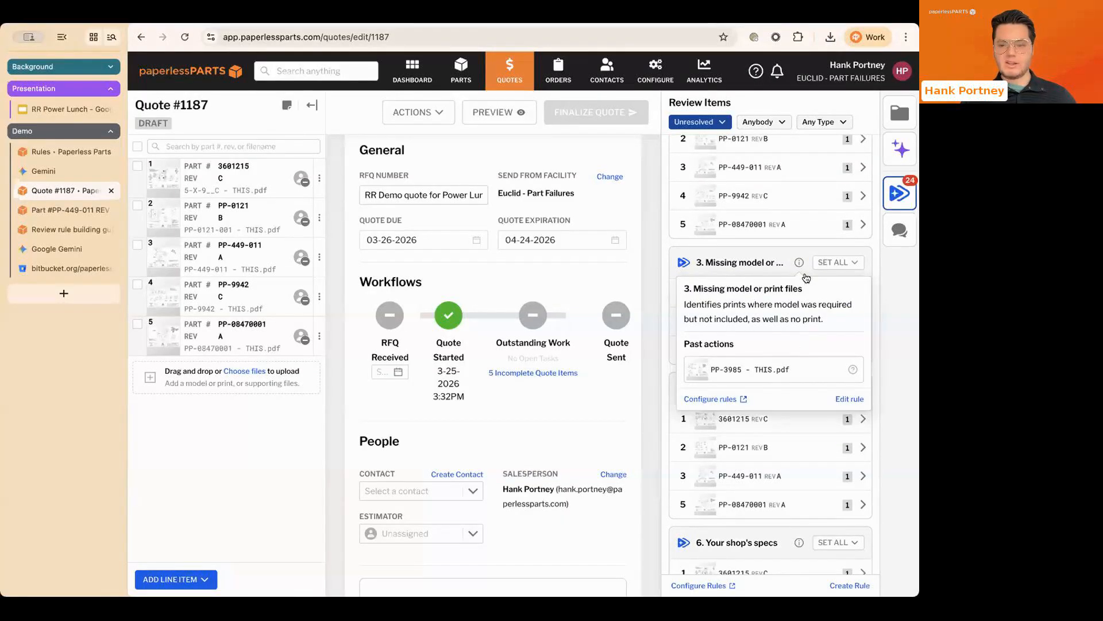
left_click(766, 295)
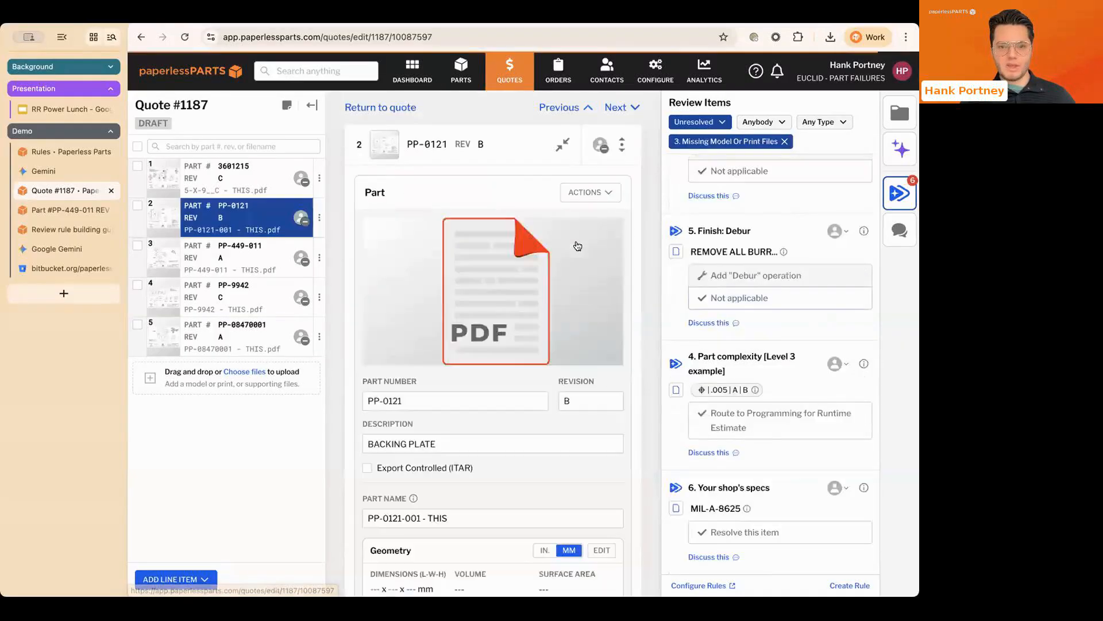
Step: Refresh the review items for PP-0121, check the source of the MODEL signal and open PP-0121-001 - THIS.pdf from it
scroll(615, 315, "down", 3)
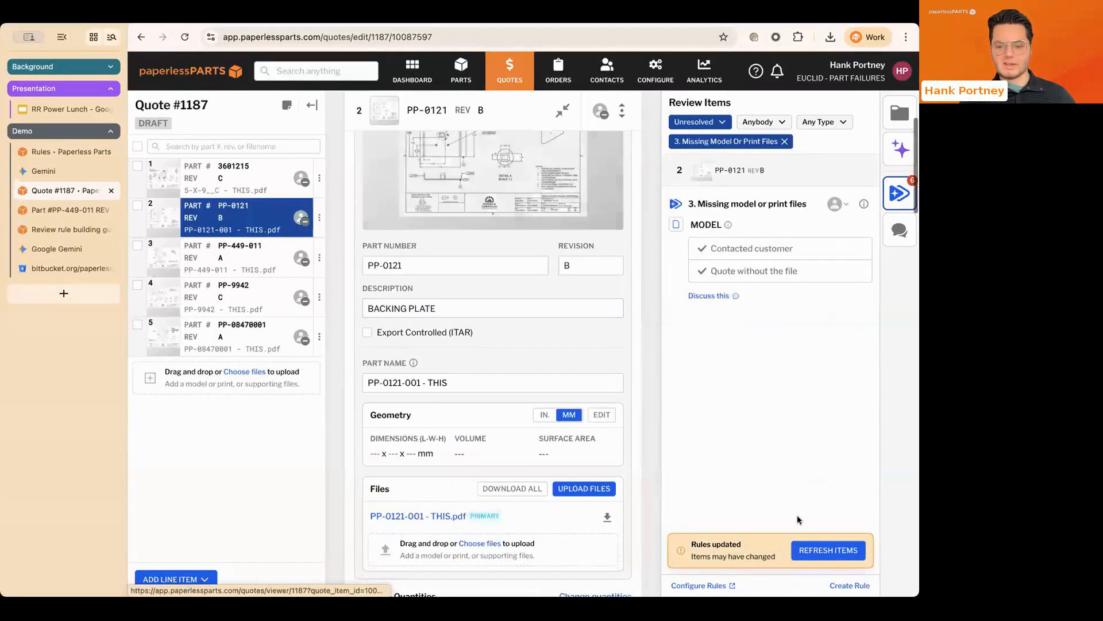
left_click(801, 553)
scroll(447, 481, "down", 1)
scroll(513, 412, "up", 1)
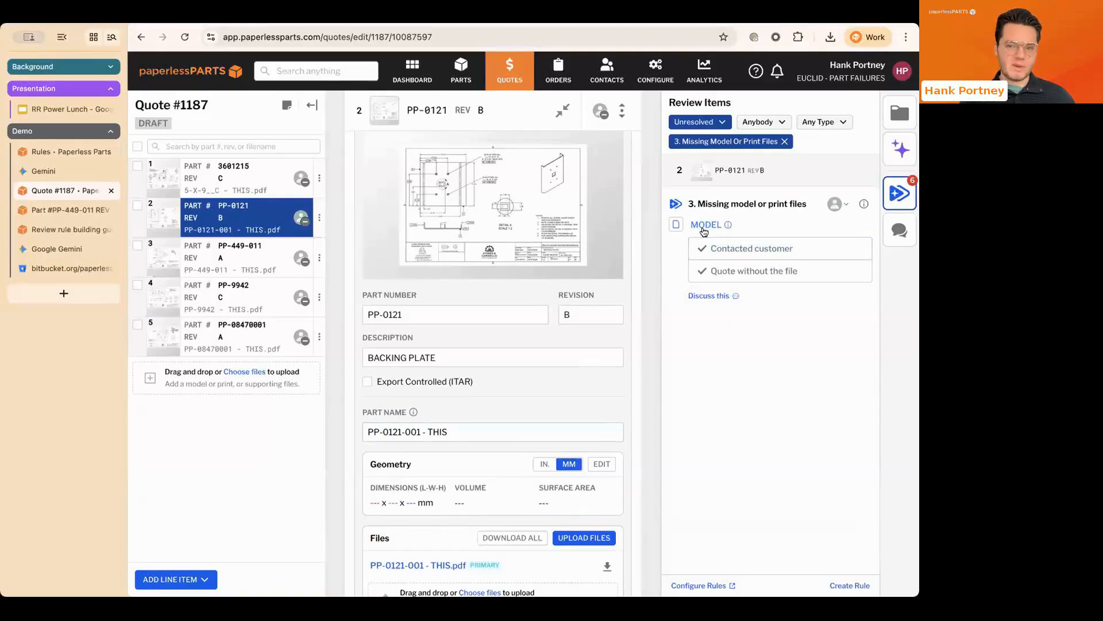
mouse_move(705, 231)
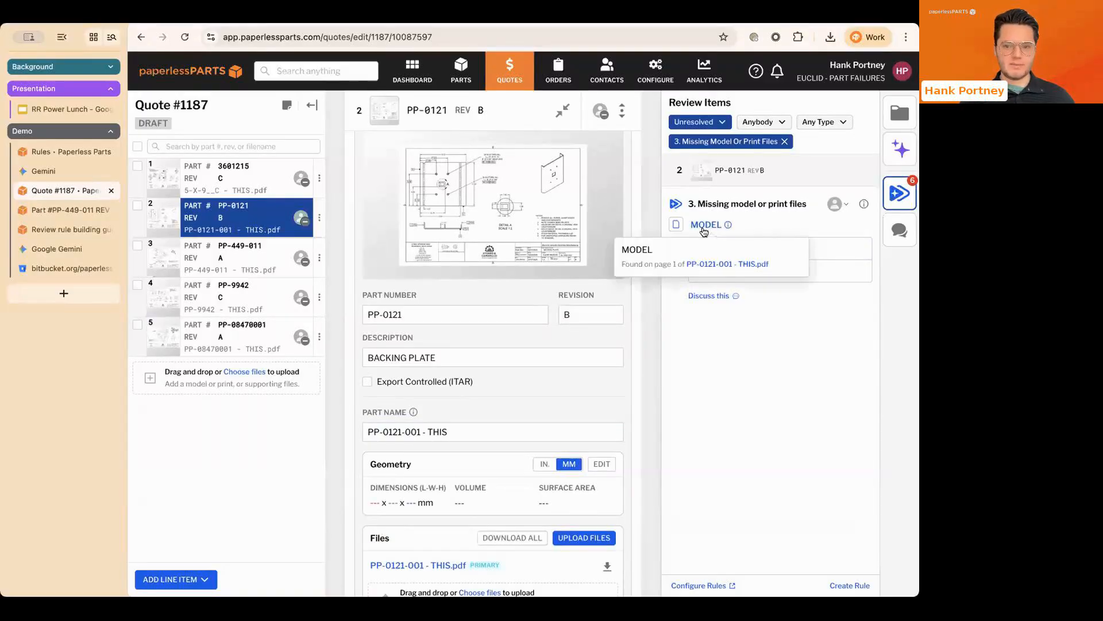
left_click(724, 265)
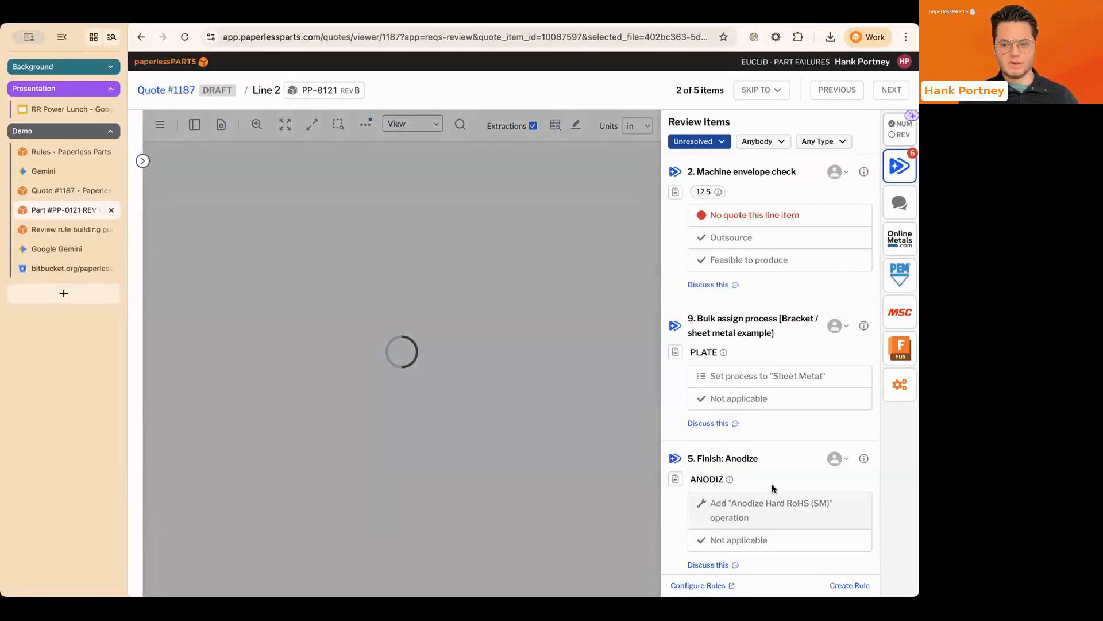
Step: Locate the drawing note referring unspecified dimensions to the 3D model and highlight its text on the PP-0121 sheet
scroll(771, 484, "down", 7)
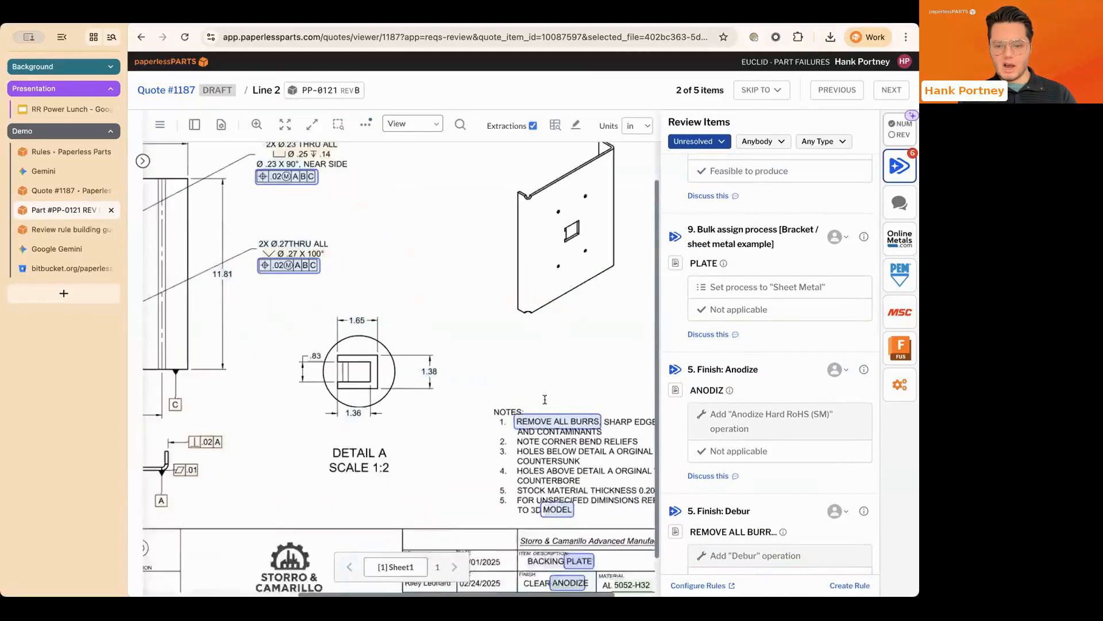
scroll(545, 399, "up", 5)
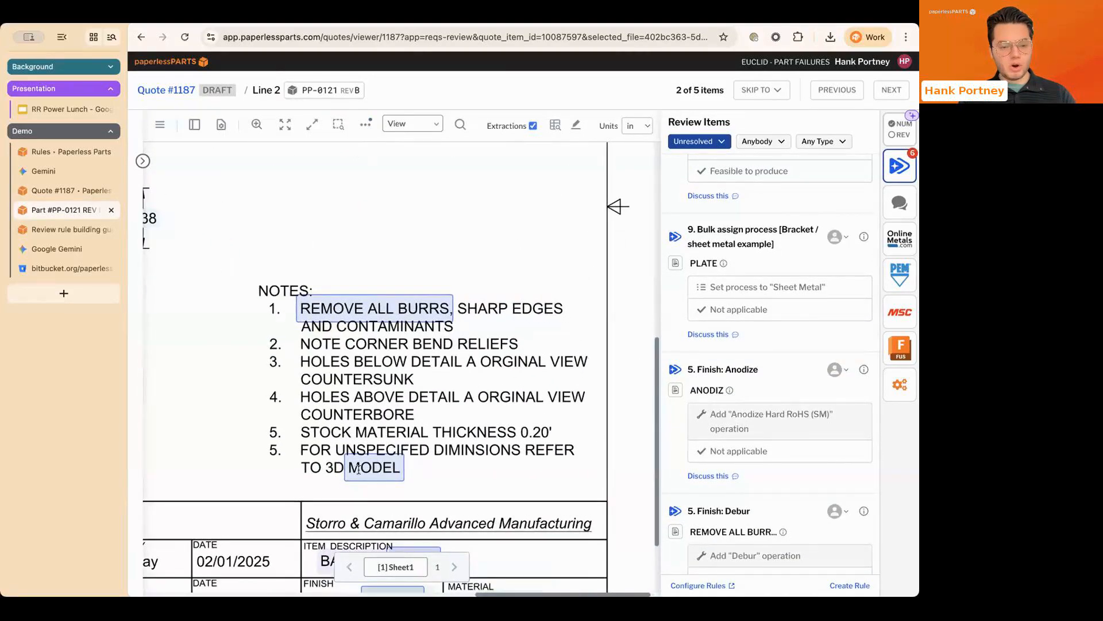
left_click(358, 470)
left_click_drag(299, 447, 404, 470)
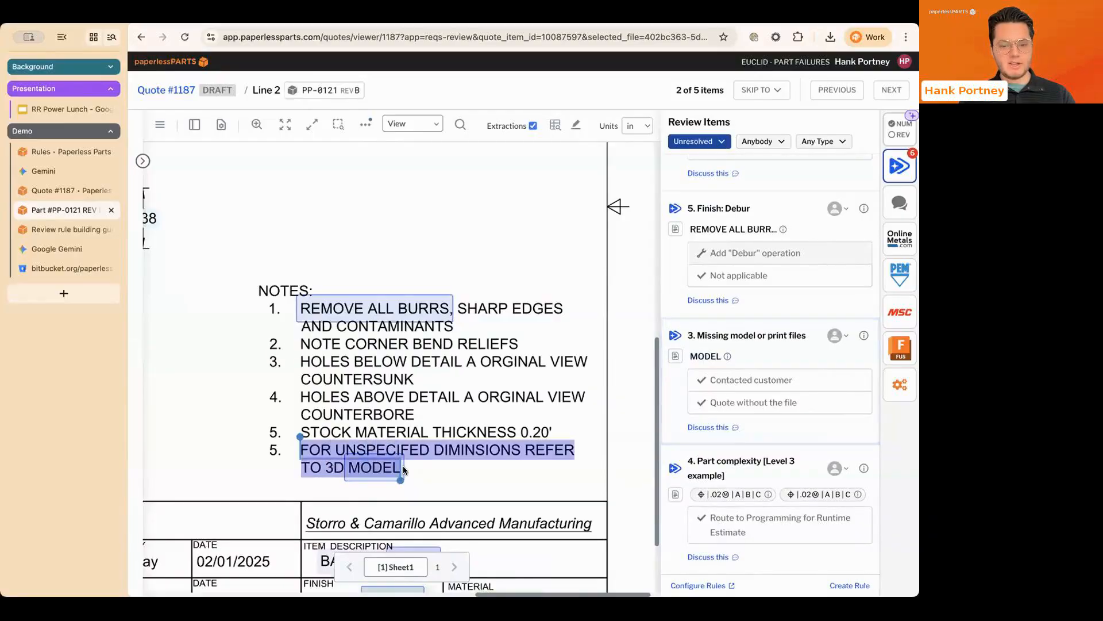
left_click(407, 469)
scroll(408, 468, "down", 3)
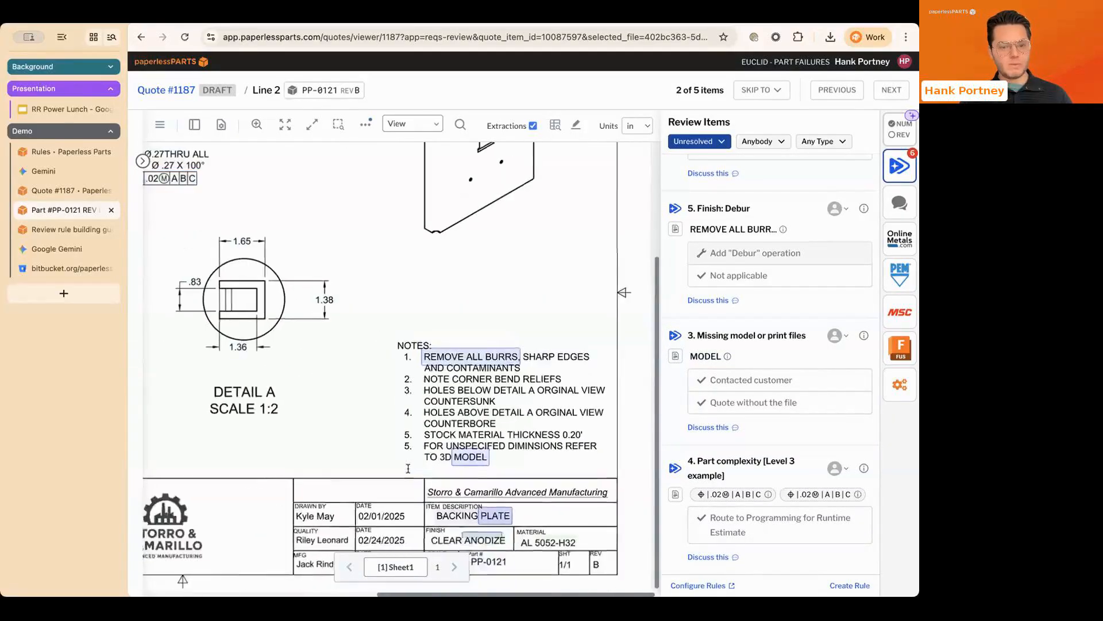
Step: Examine the note referring unspecified dimensions to the 3D model on the PP-0121 drawing and select its MODEL extraction
scroll(408, 469, "down", 5)
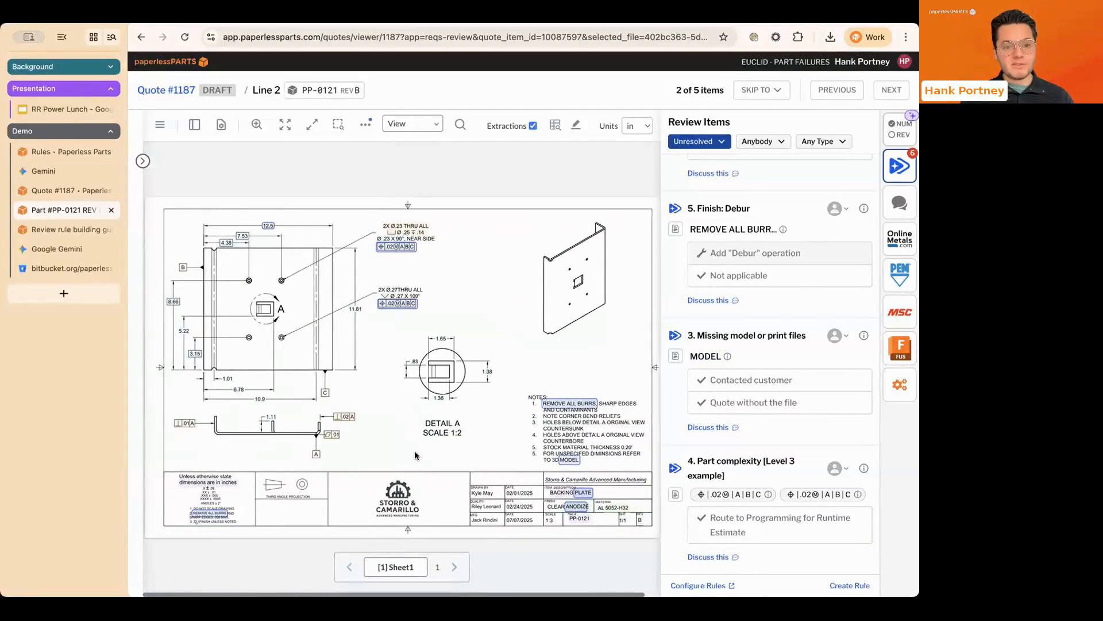
scroll(519, 473, "up", 2)
scroll(519, 472, "right", 2)
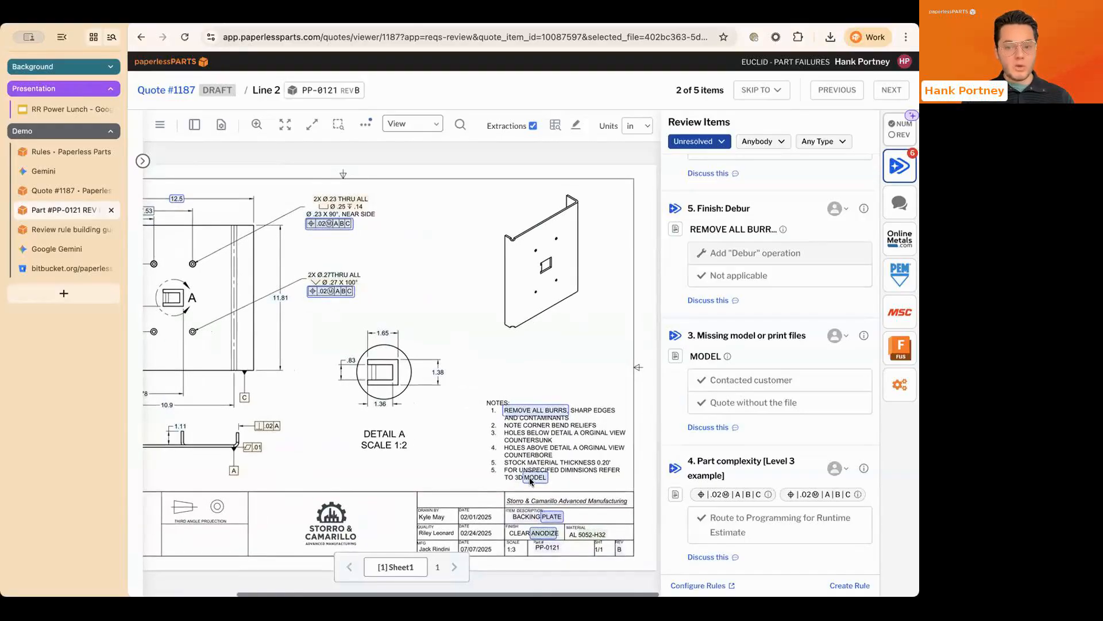
scroll(540, 481, "up", 1)
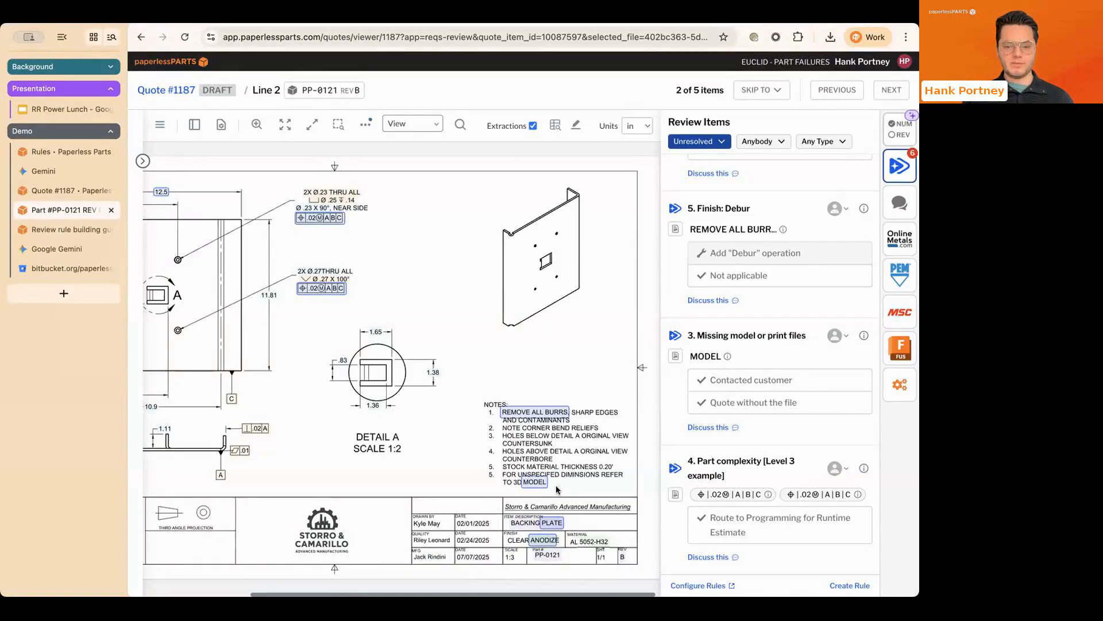
left_click(534, 480)
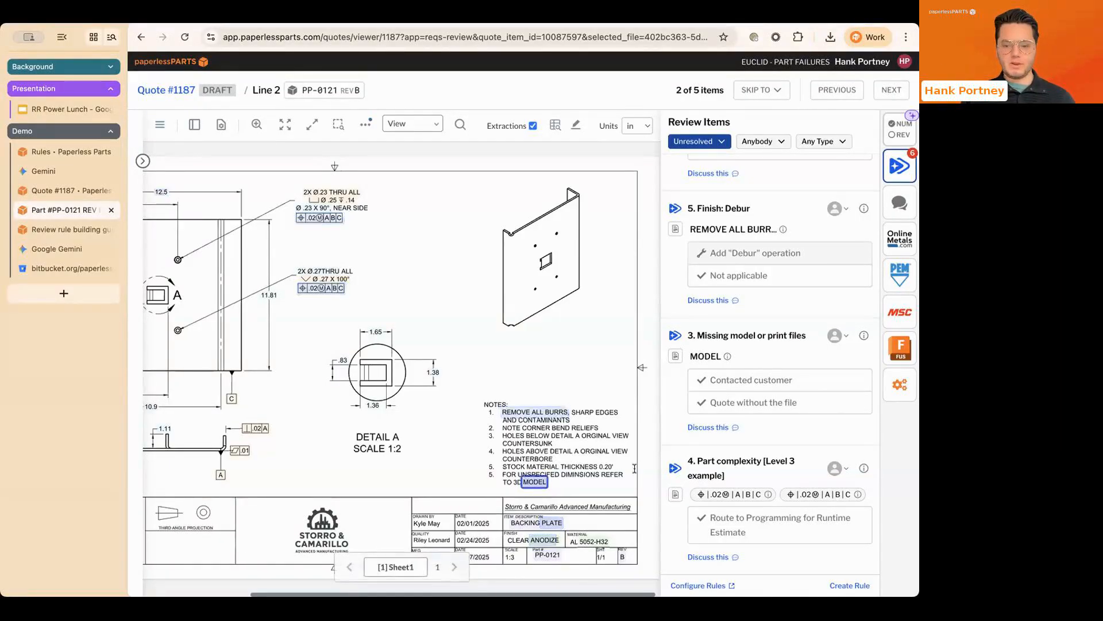
Step: Open the Missing model or print files rule for editing and inspect Case 1's MODEL text and Has model / False signals
left_click(864, 336)
left_click(856, 478)
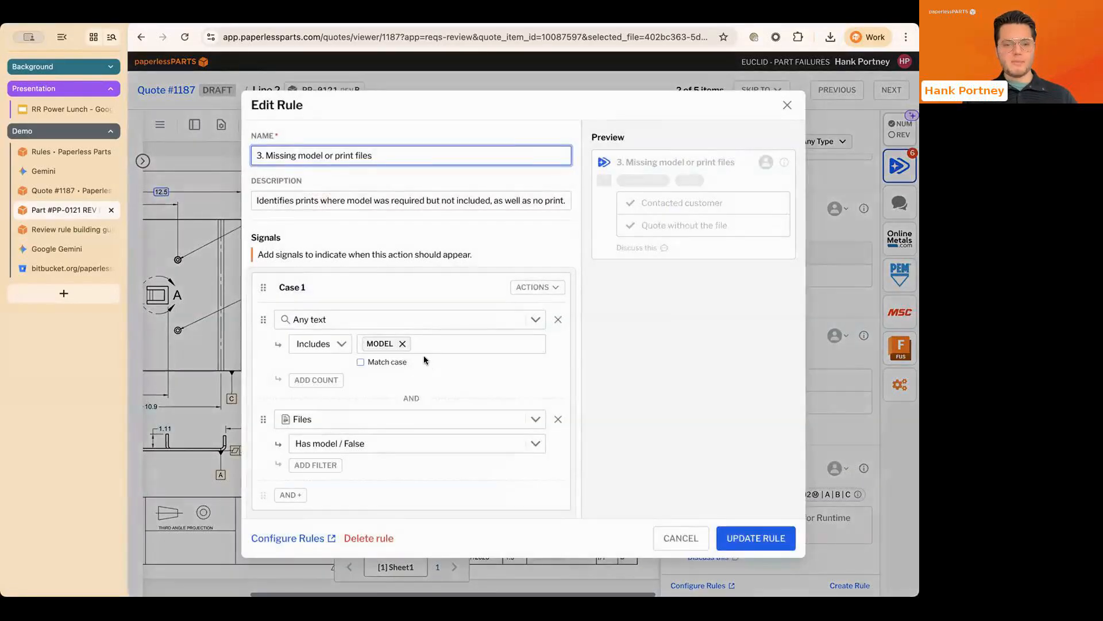
left_click(391, 343)
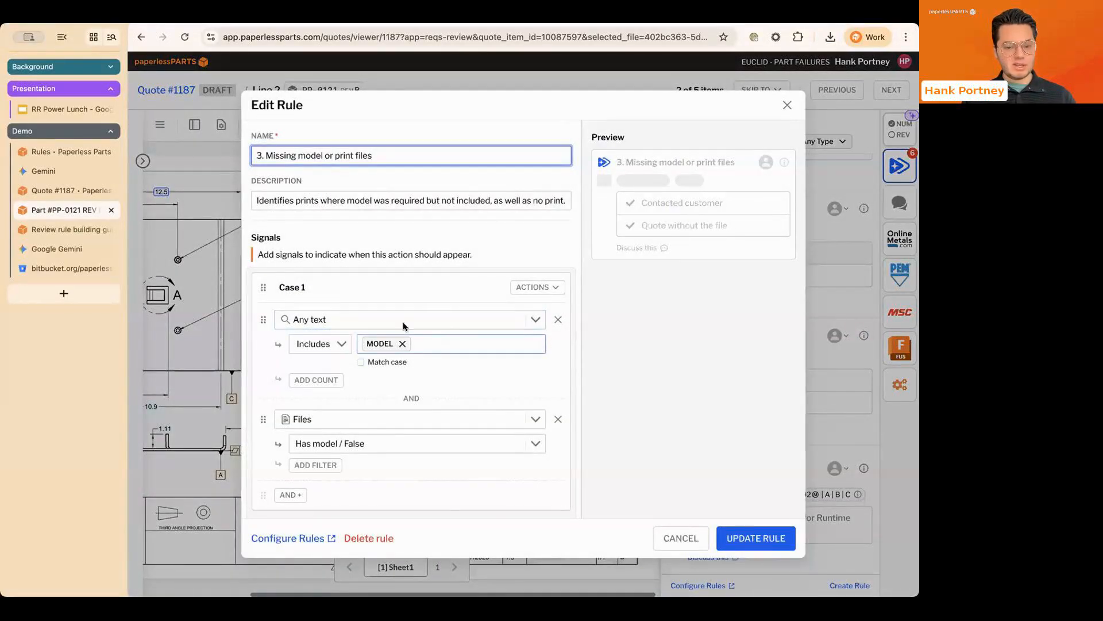
scroll(340, 422, "down", 1)
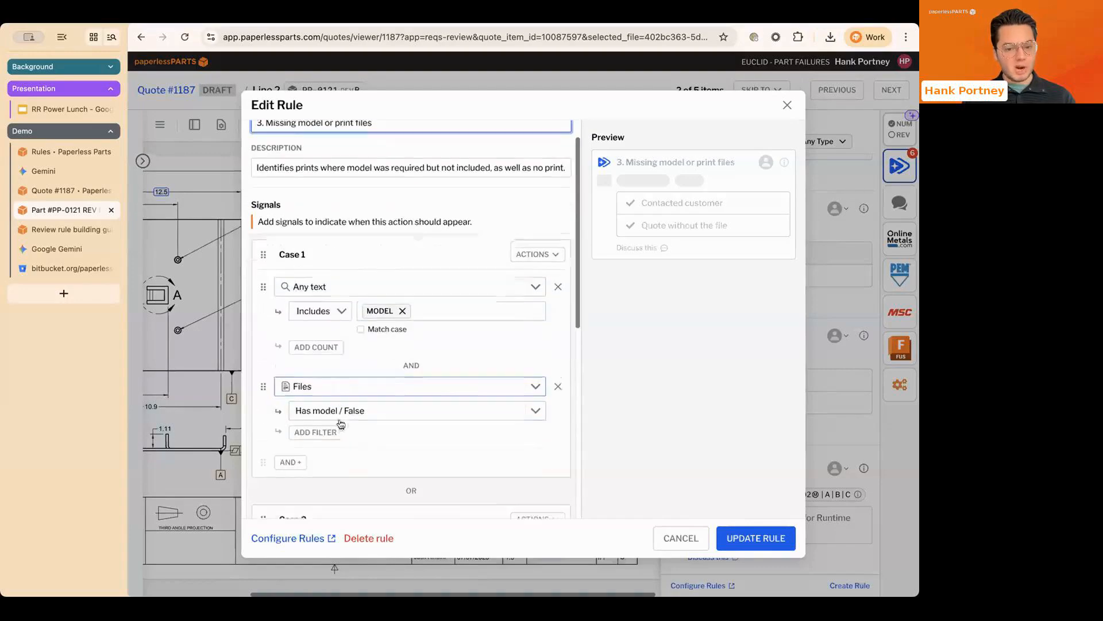
left_click(305, 407)
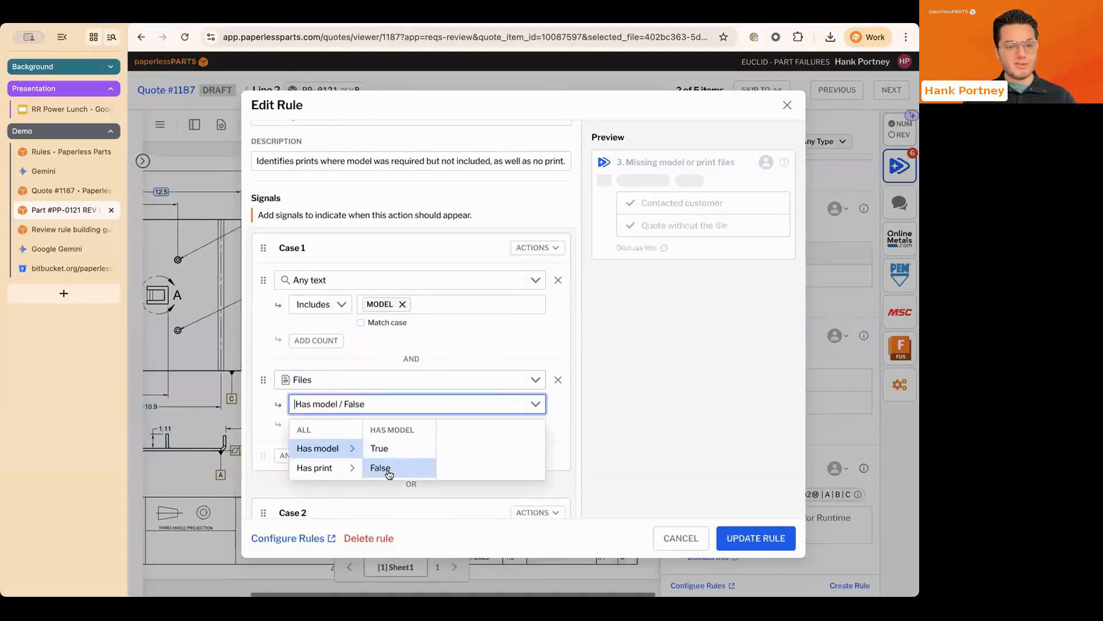
left_click(520, 347)
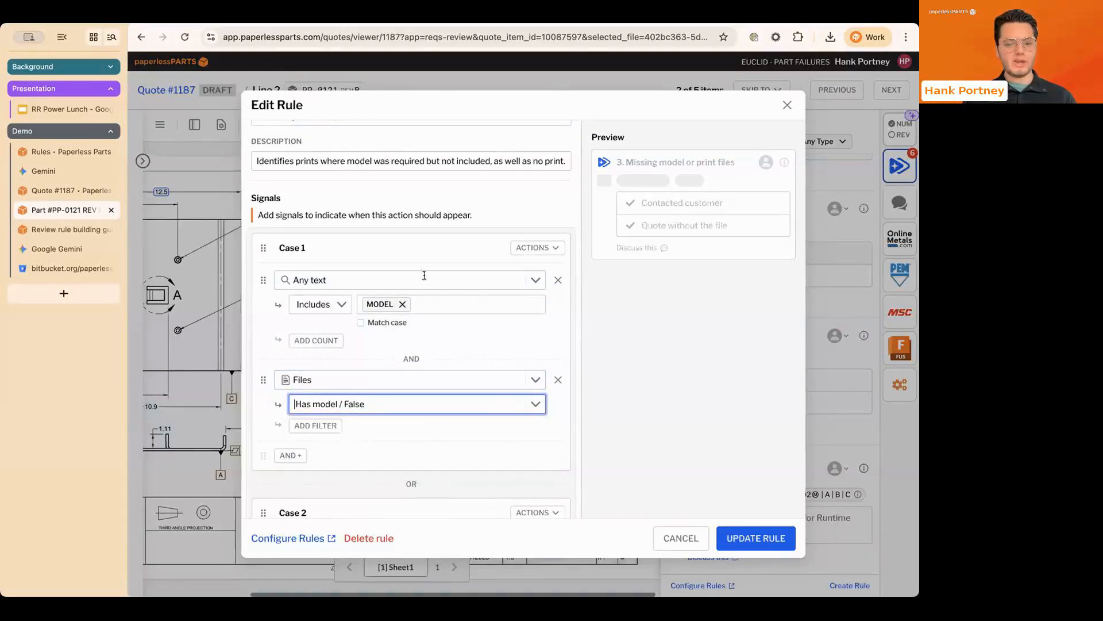
Step: Enable Match case for the MODEL text signal in Case 1 and review the Has print / False signal in Case 2
left_click(481, 327)
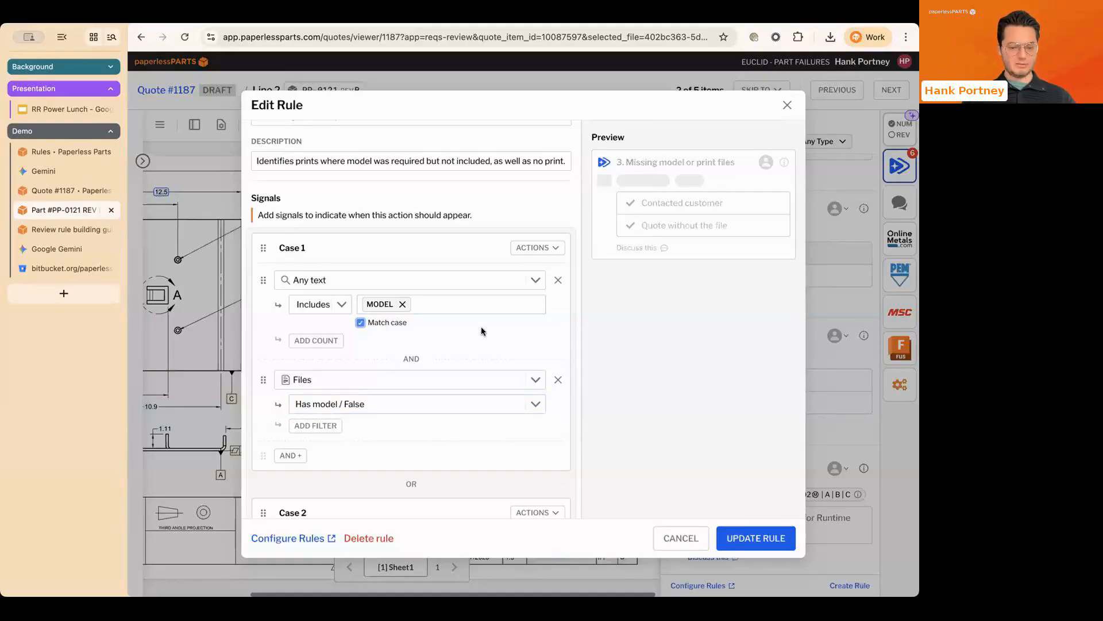
scroll(481, 331, "down", 5)
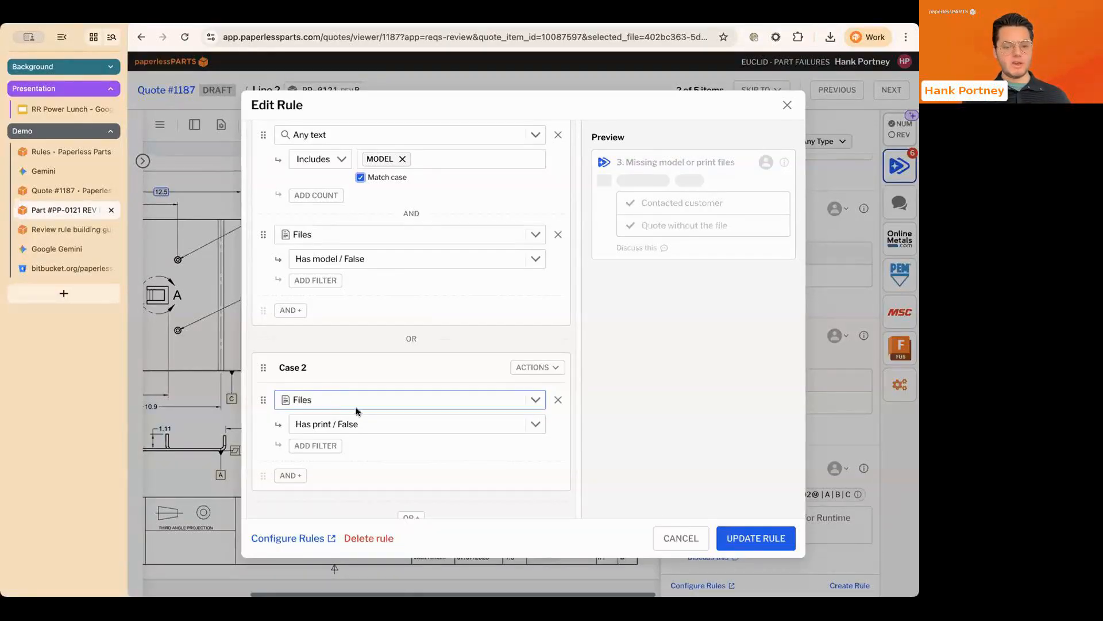
scroll(391, 416, "down", 1)
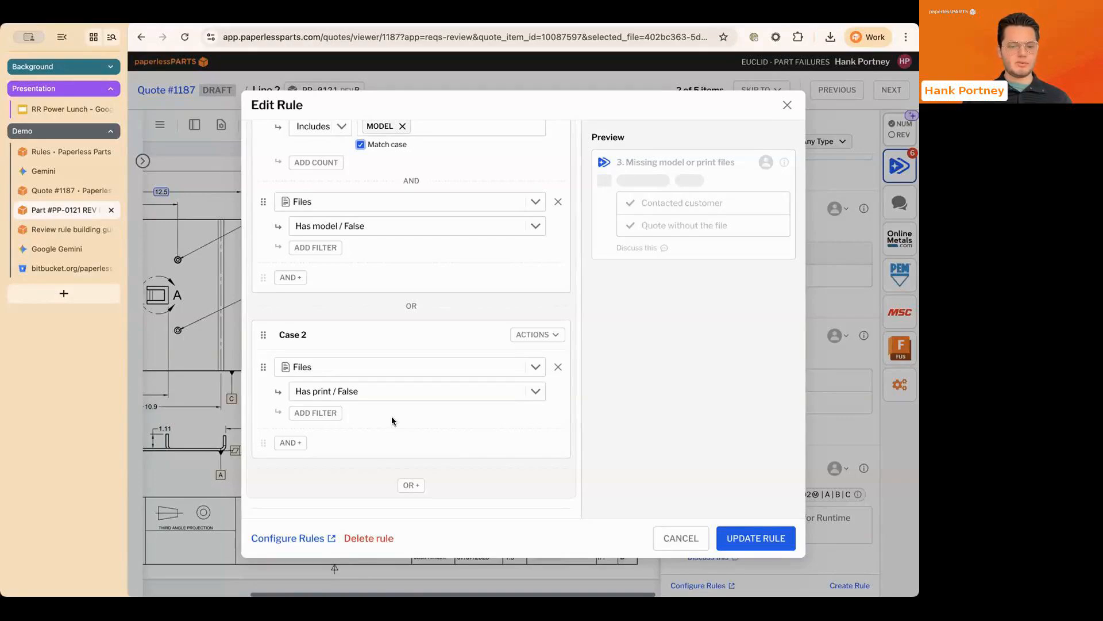
Step: Try adding a Quote signal with Account / Is set to Test 557 to Case 2, and discard the rule edits
left_click(291, 442)
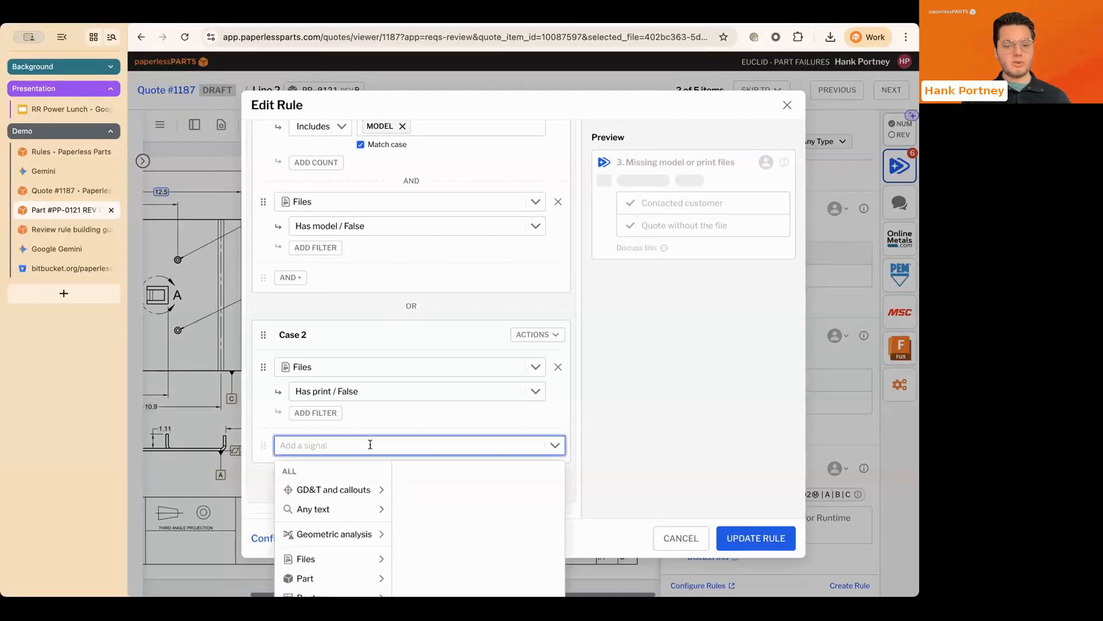
scroll(371, 445, "down", 1)
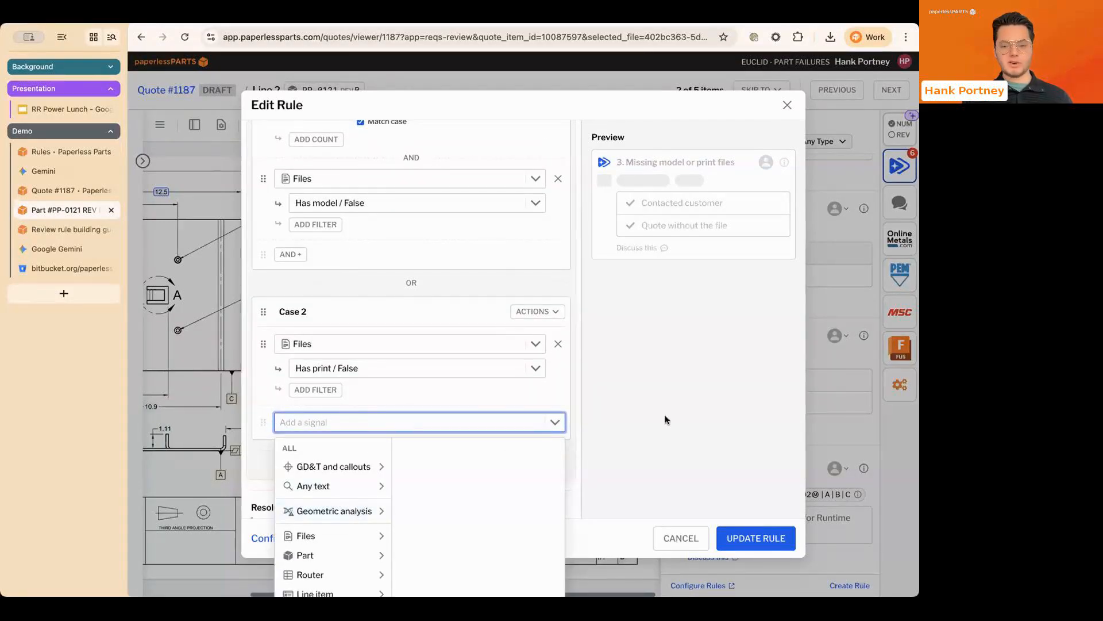
key("super+minus")
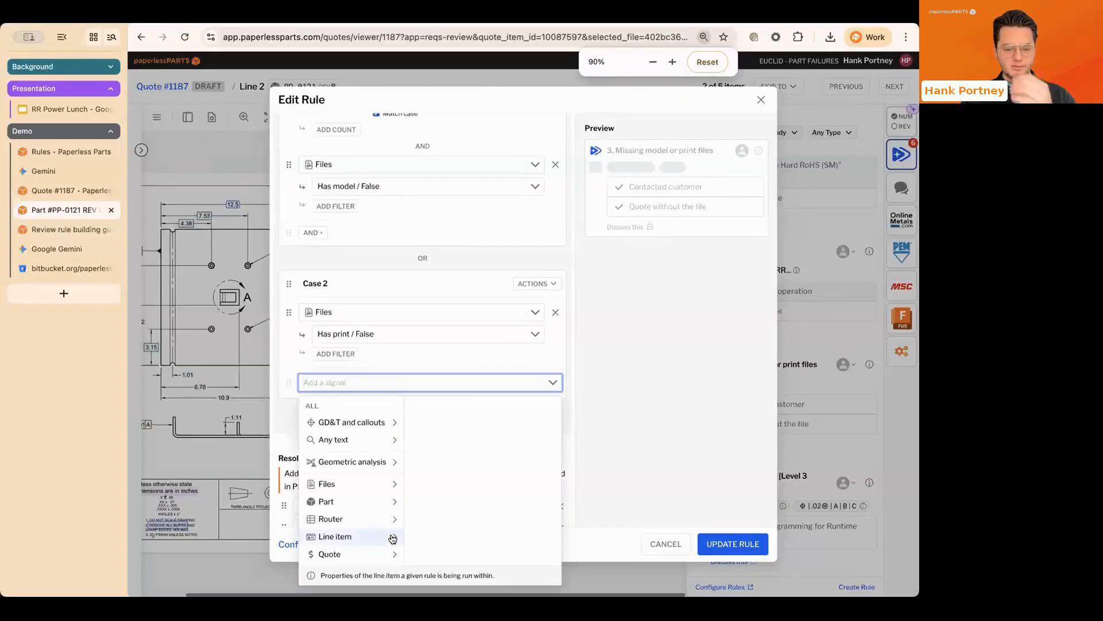
left_click(370, 554)
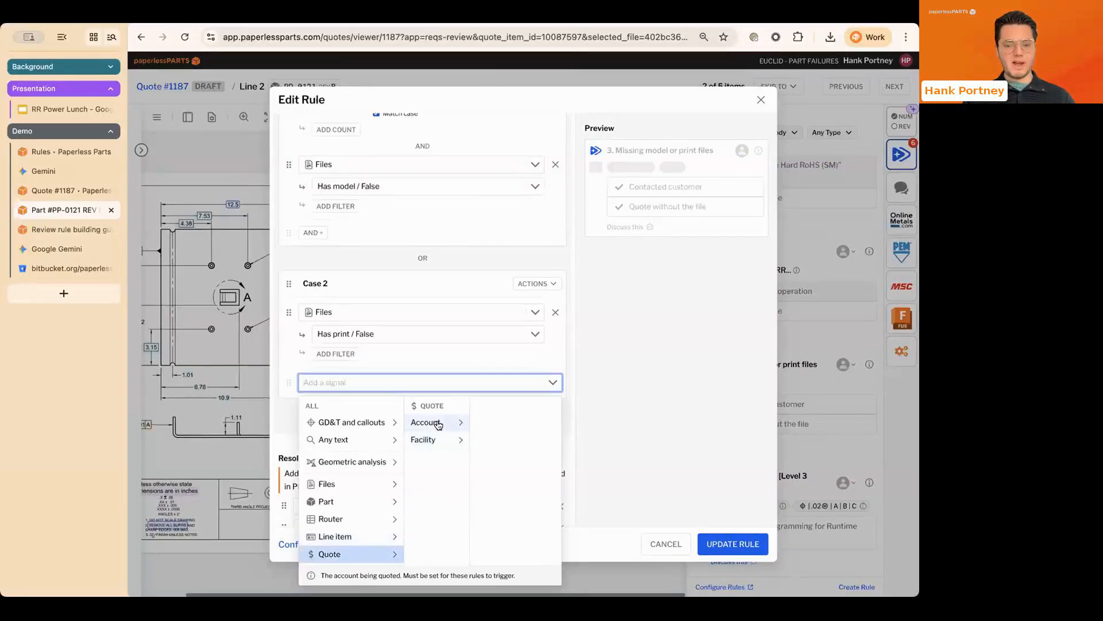
left_click(415, 423)
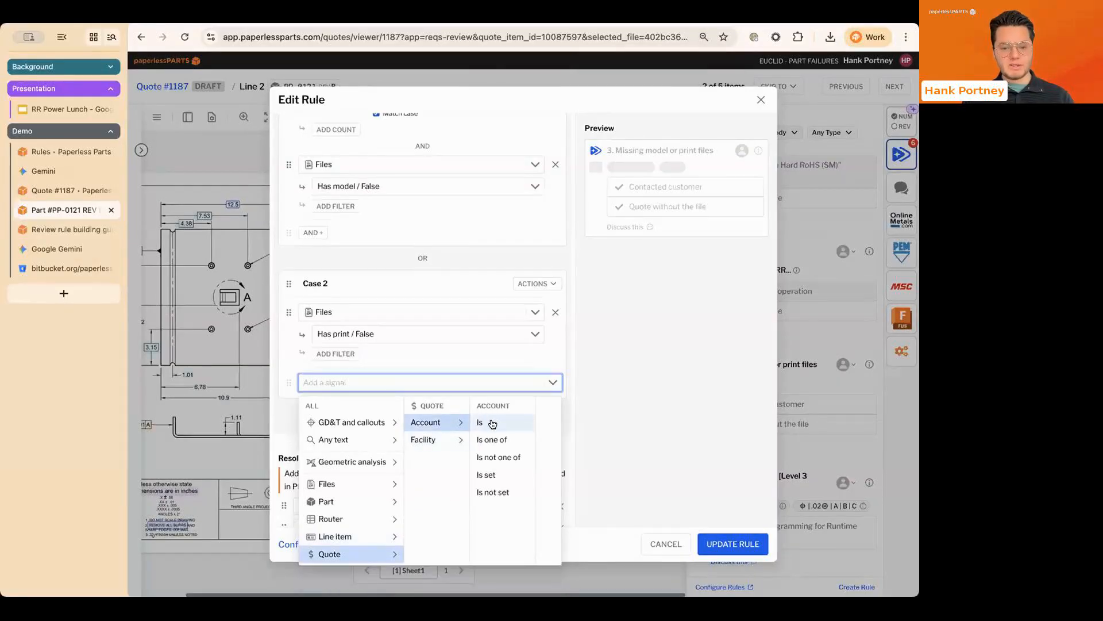
left_click(492, 423)
left_click(469, 433)
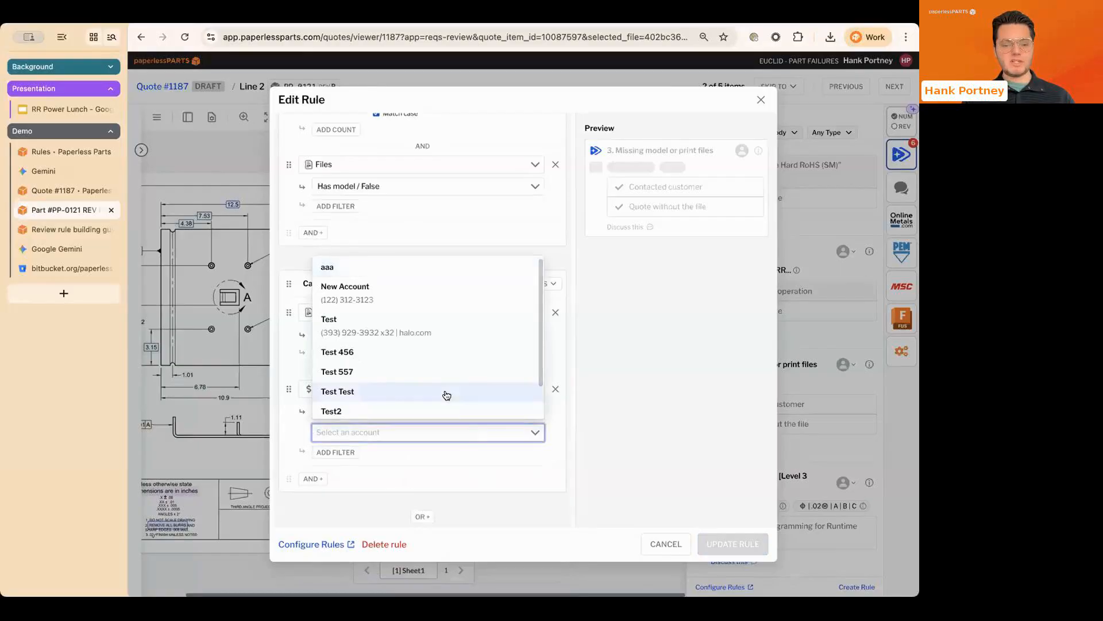
scroll(406, 352, "down", 2)
left_click(407, 330)
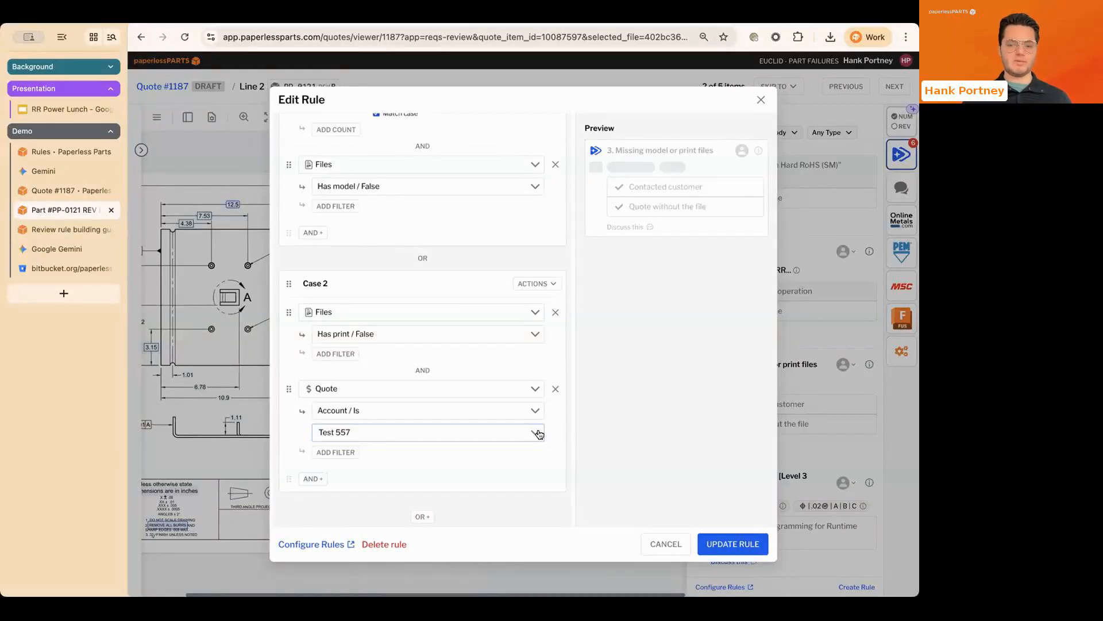
scroll(538, 434, "up", 5)
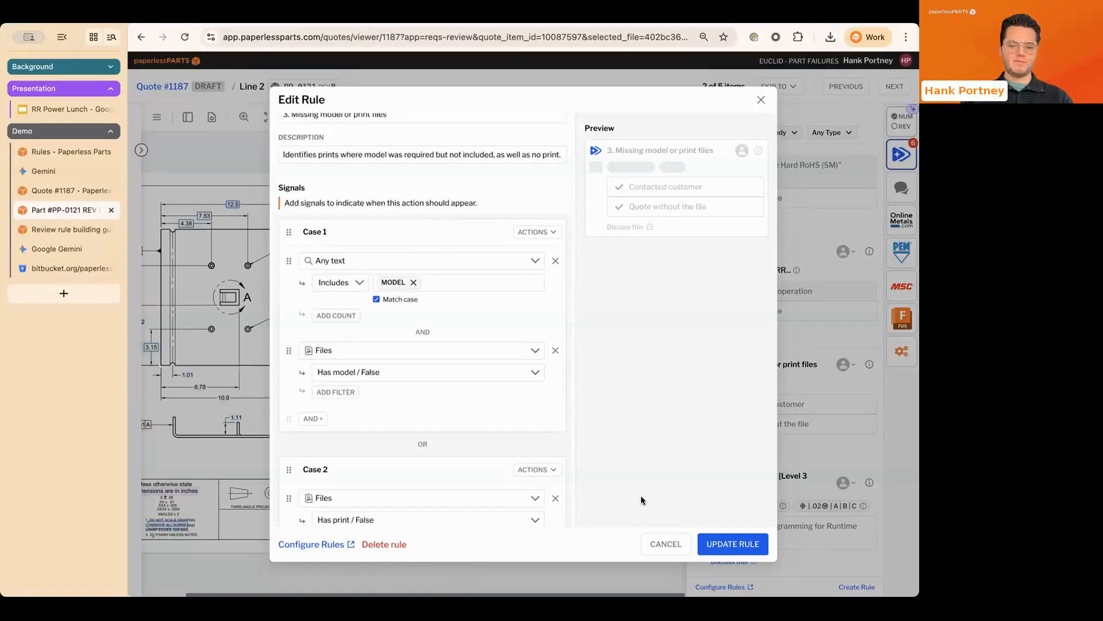
left_click(655, 539)
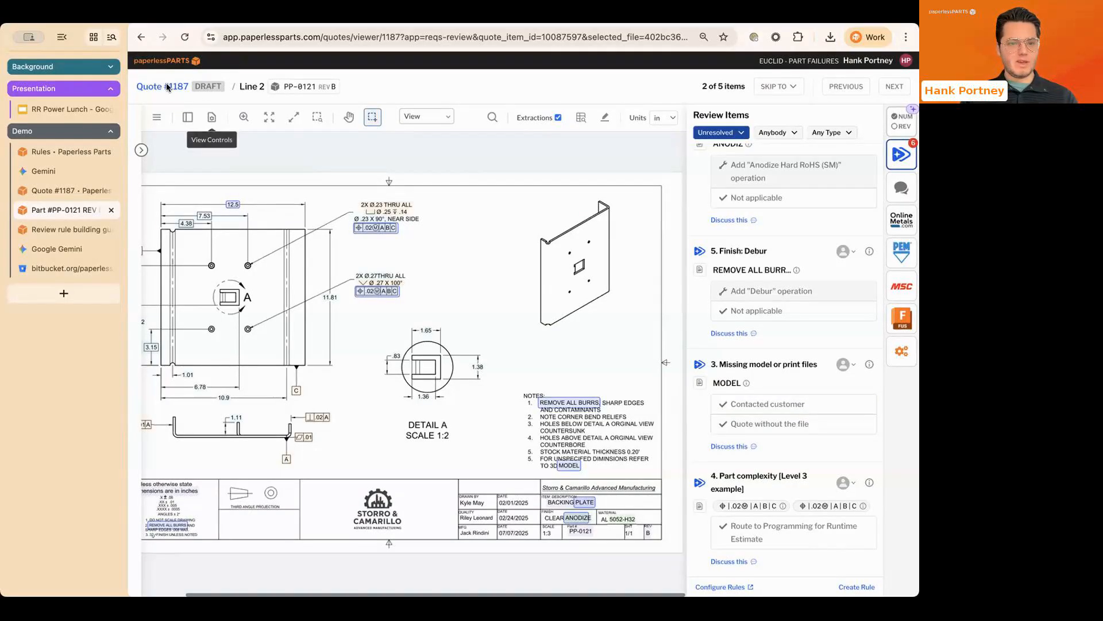
Step: Return to the Quote #1187 overview and open the Part complexity [Level 3 example] review item for part 3601215
left_click(66, 191)
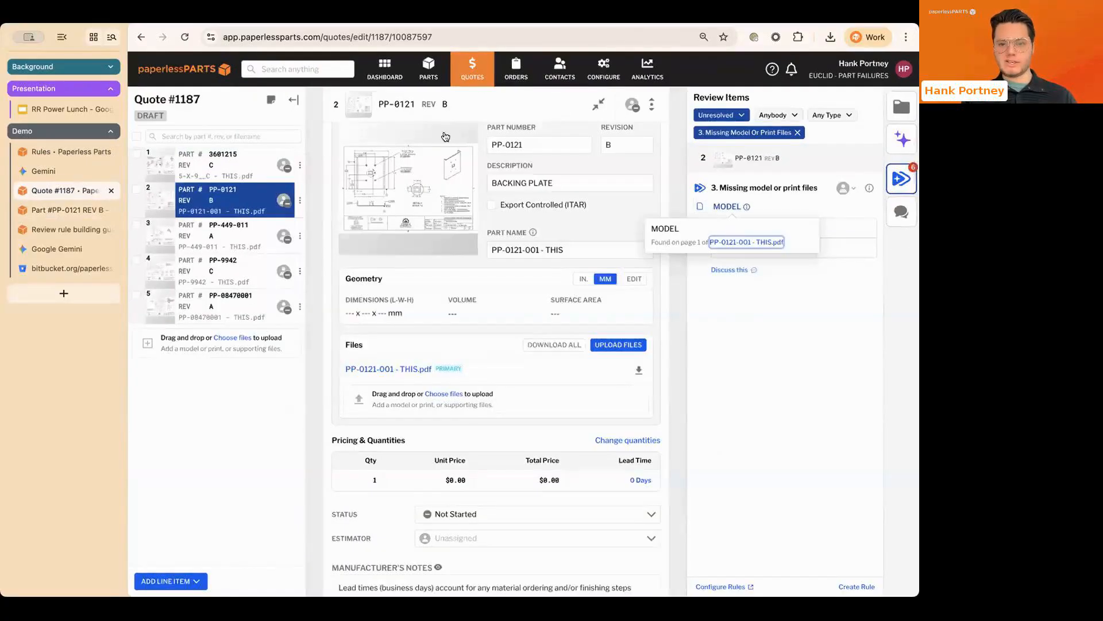
left_click(345, 107)
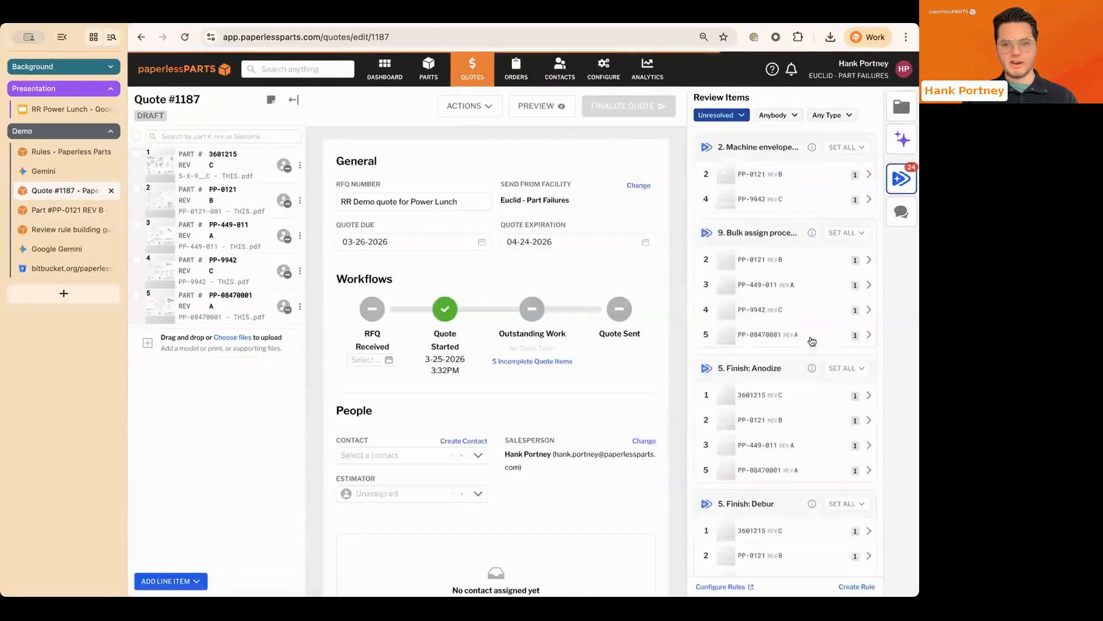
scroll(840, 359, "down", 10)
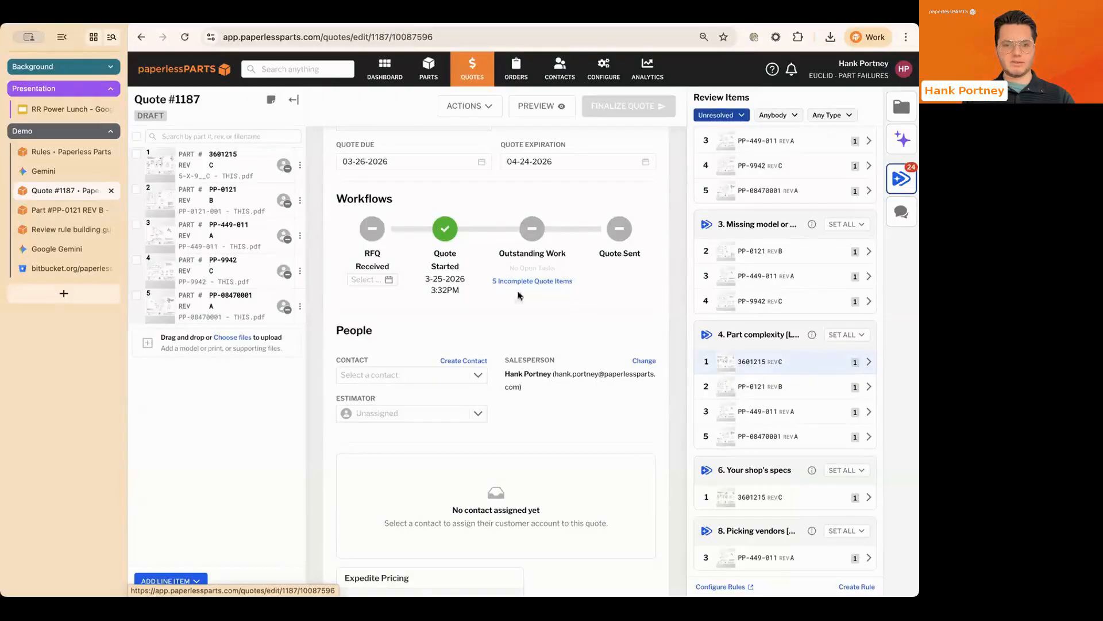
left_click(785, 364)
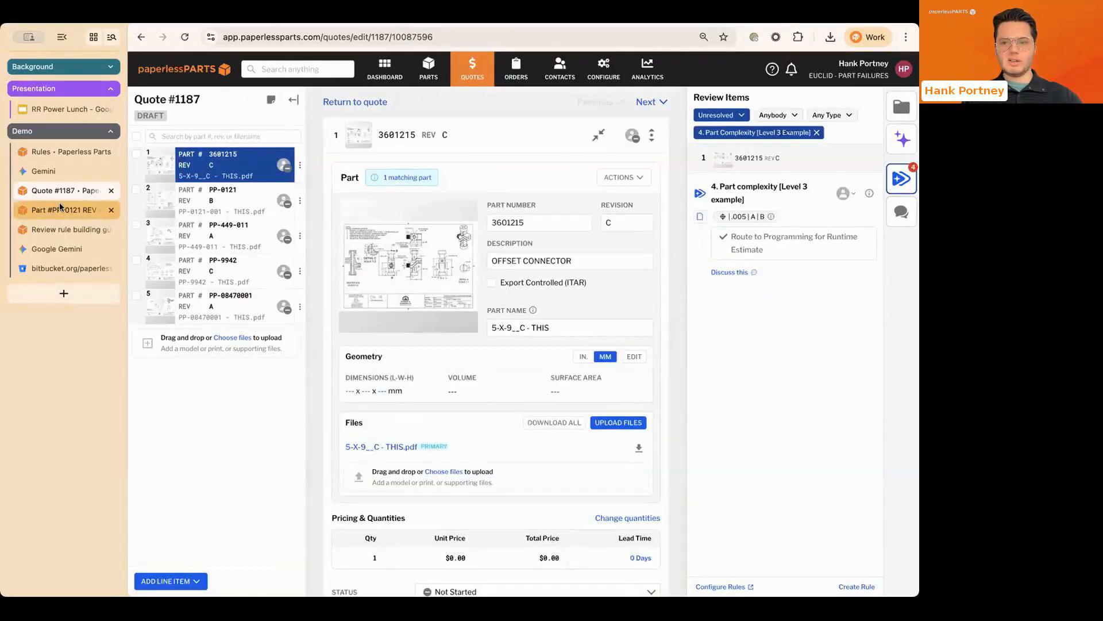
Step: Switch to the part viewer and skip to line 1, part 3601215
left_click(43, 211)
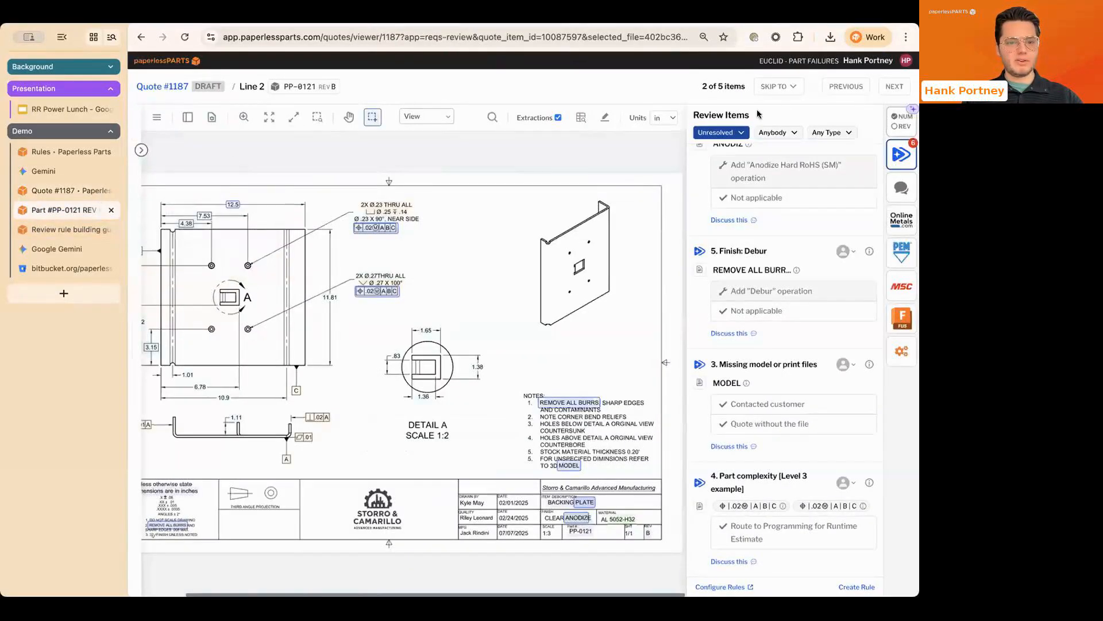
left_click(778, 86)
left_click(799, 114)
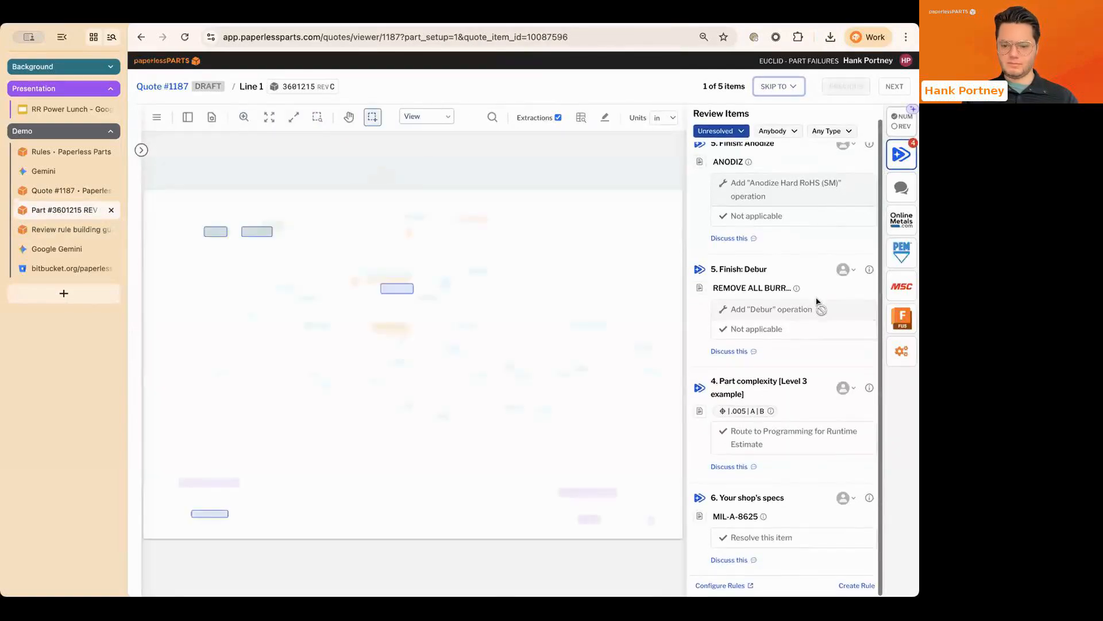
Step: Inspect the .005 A B position control frame on the 3601215 drawing that the Part complexity item flags
left_click(392, 301)
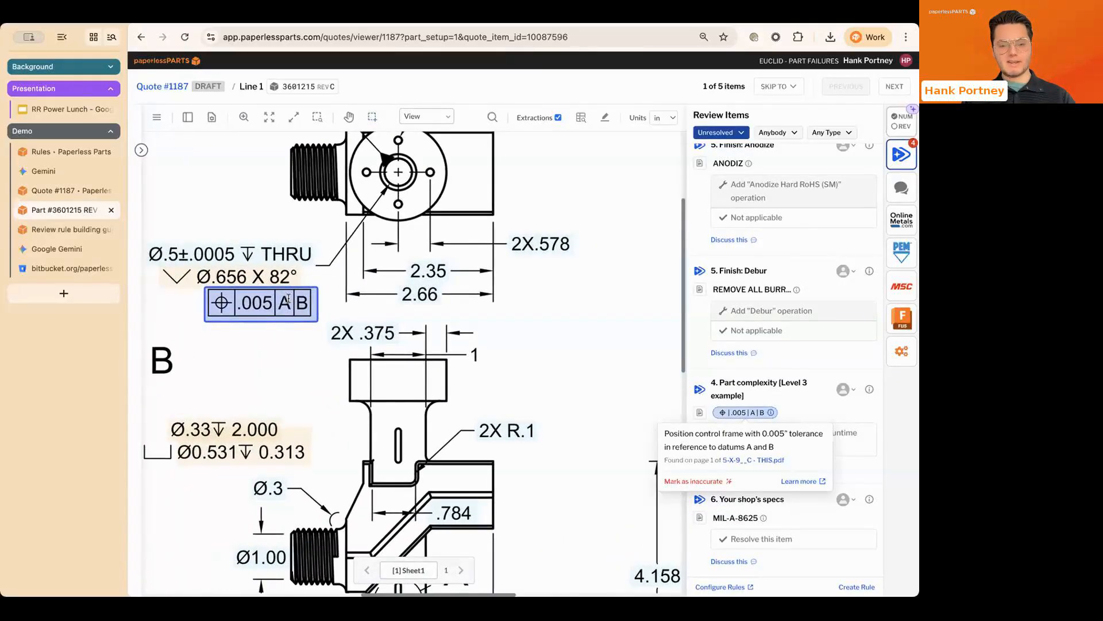
scroll(297, 311, "down", 5)
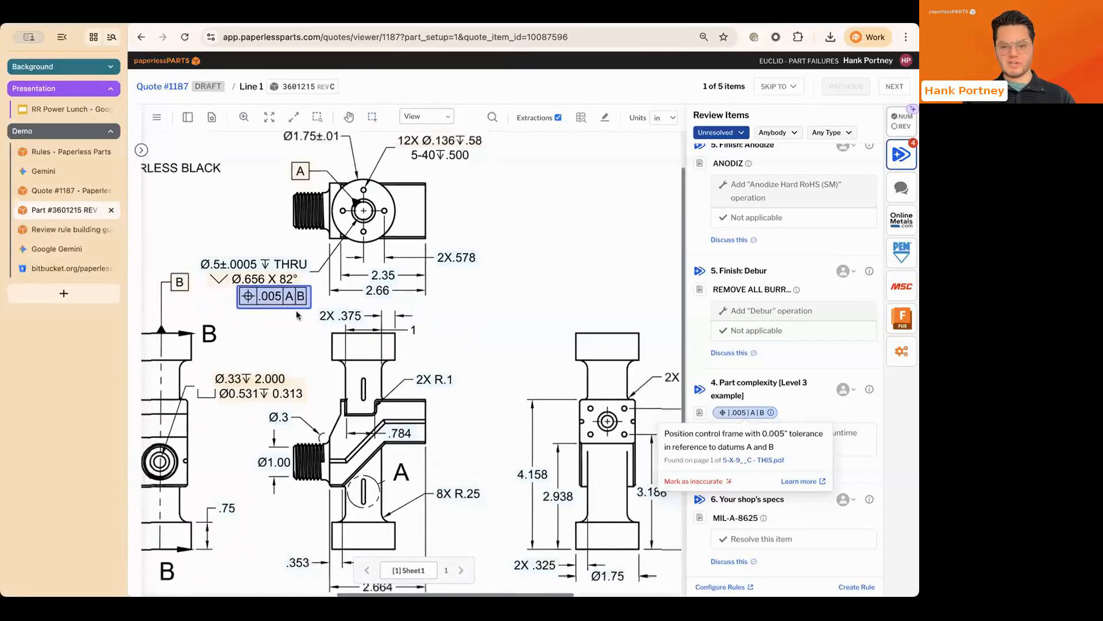
left_click(796, 401)
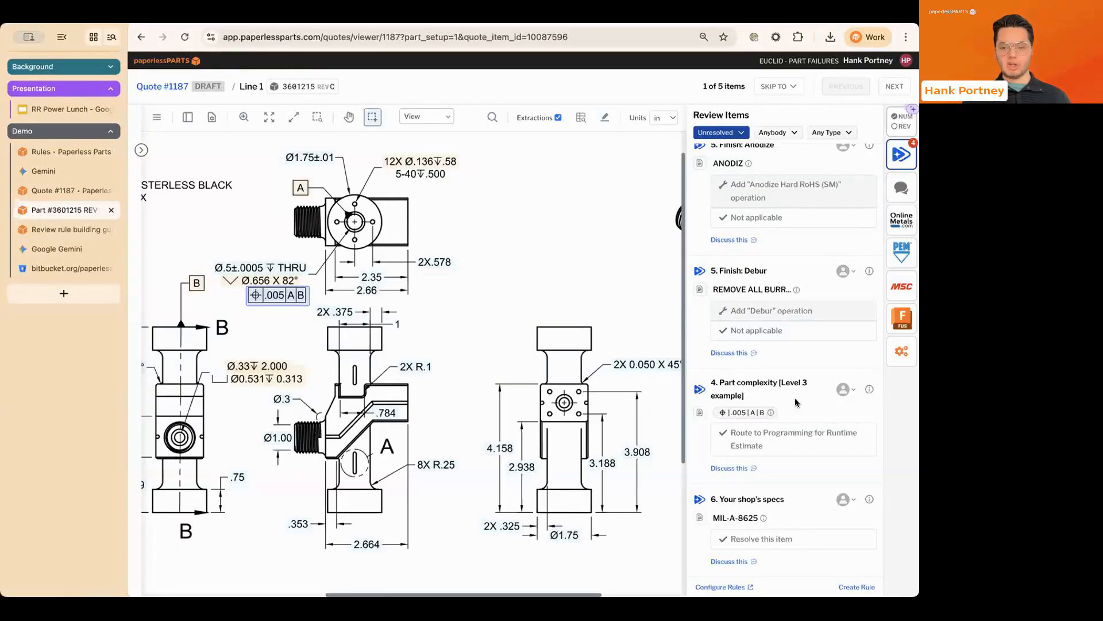
Step: Open the Part complexity [Level 3 example] rule for editing and examine the control frame signals in Cases 1 to 3
mouse_move(868, 390)
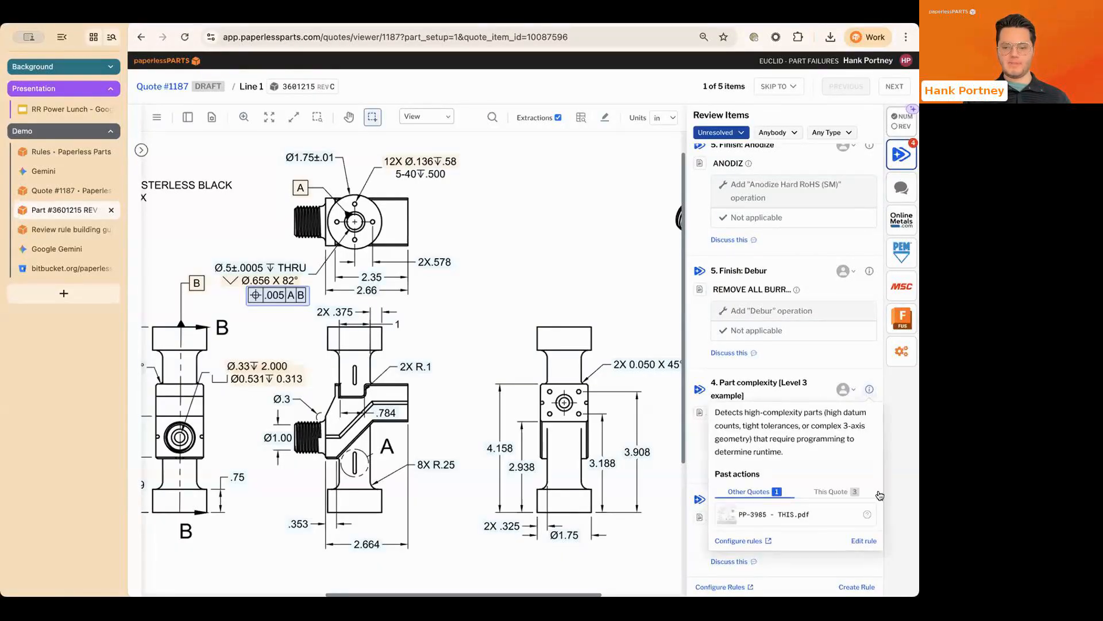
left_click(862, 541)
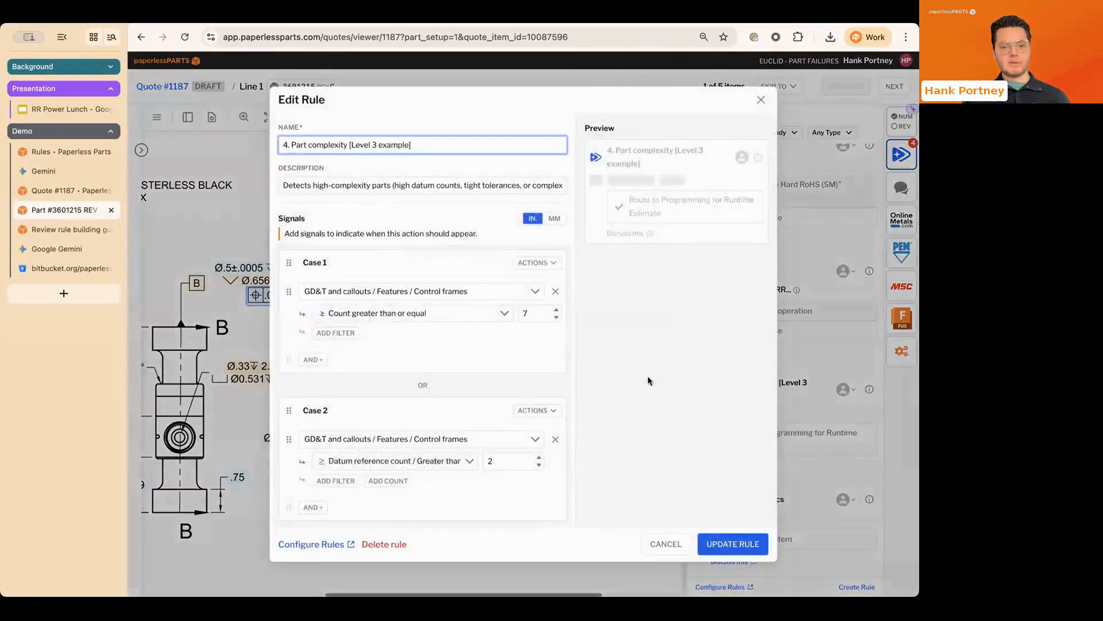
scroll(470, 386, "down", 2)
scroll(471, 383, "down", 1)
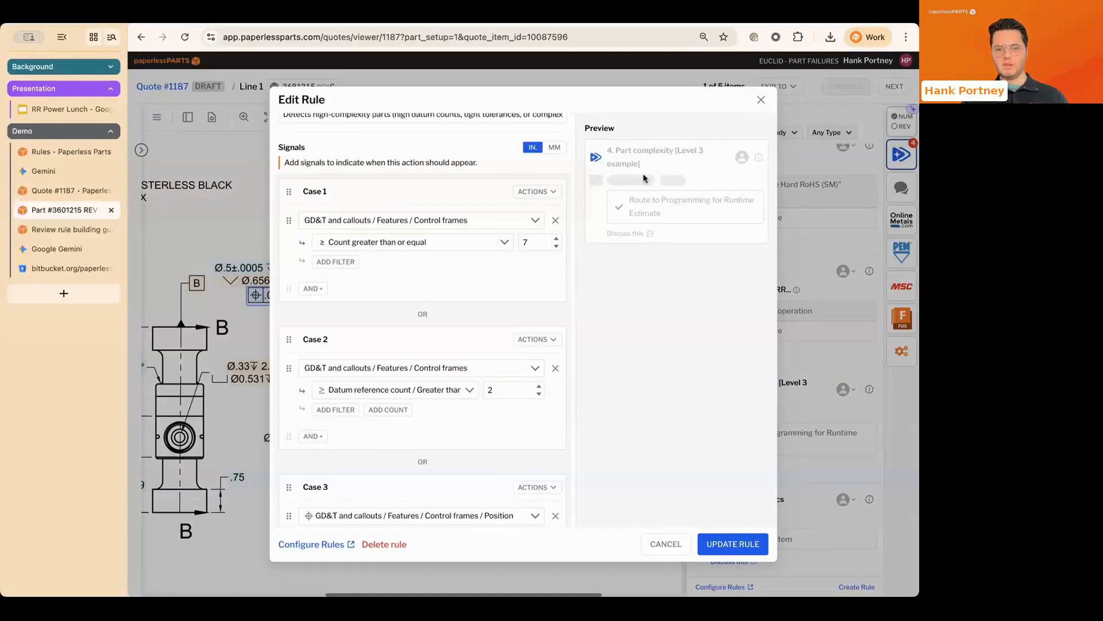
scroll(553, 277, "up", 1)
scroll(553, 277, "up", 1)
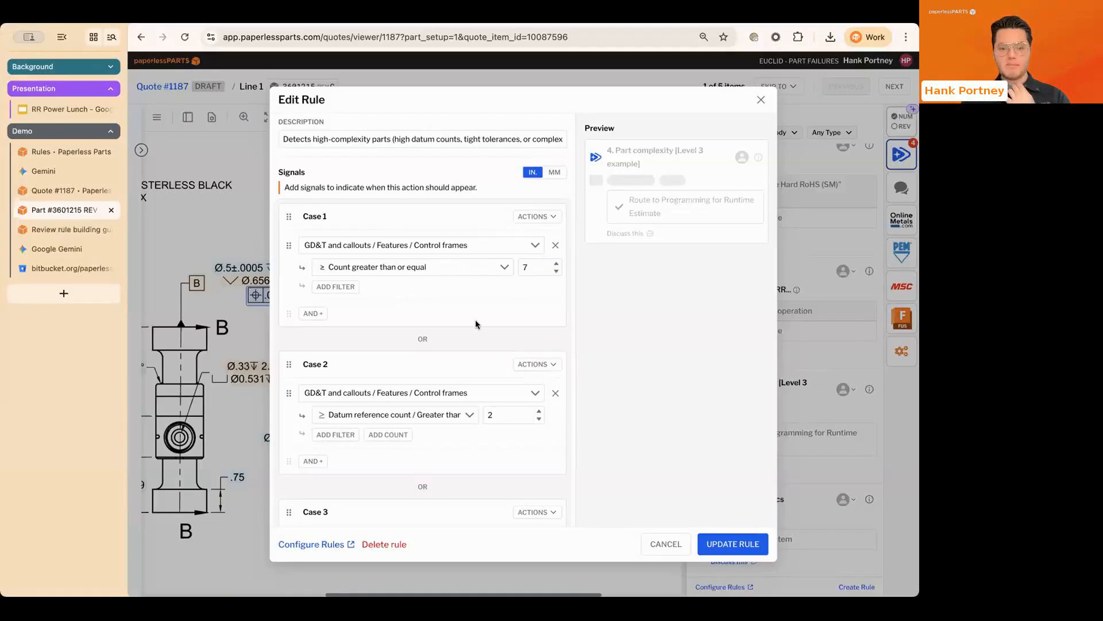
scroll(463, 390, "down", 2)
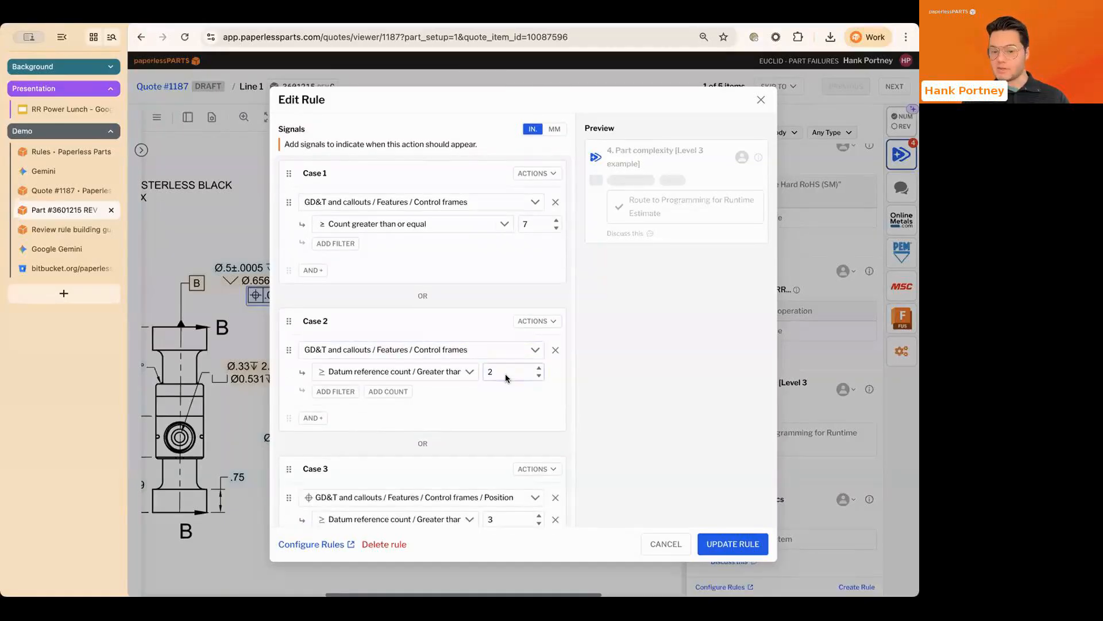
scroll(512, 408, "down", 3)
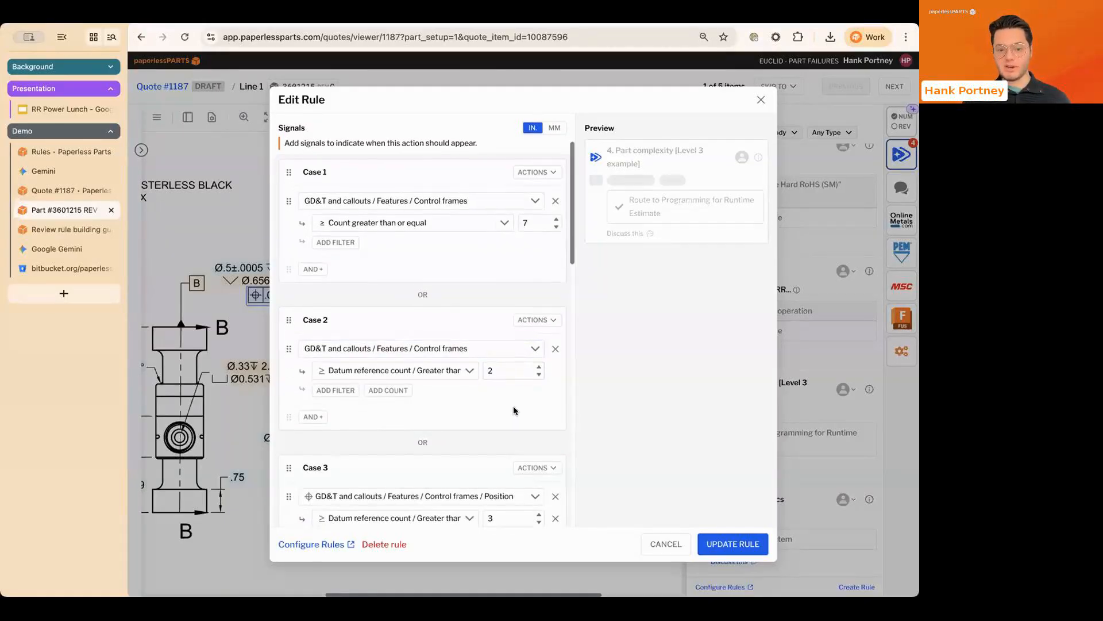
scroll(514, 410, "down", 1)
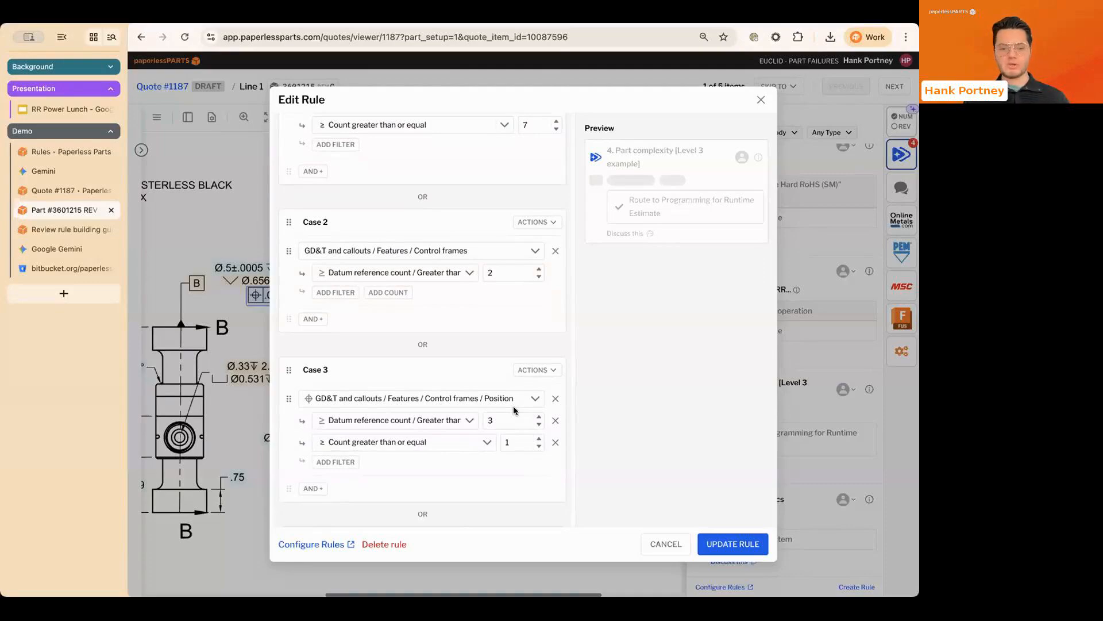
scroll(514, 410, "down", 3)
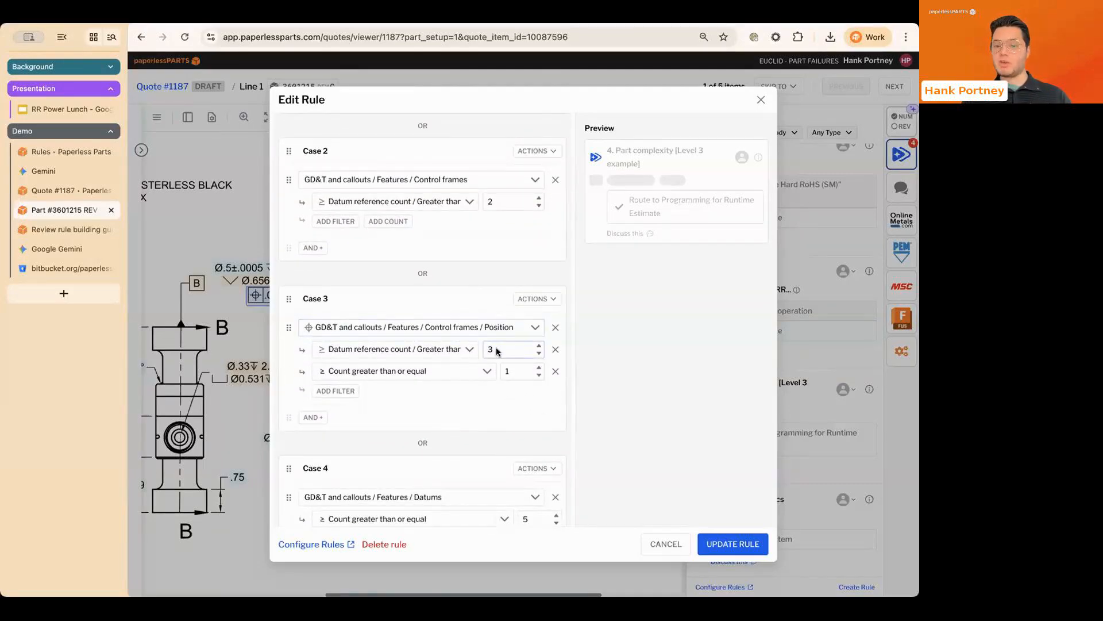
left_click(523, 371)
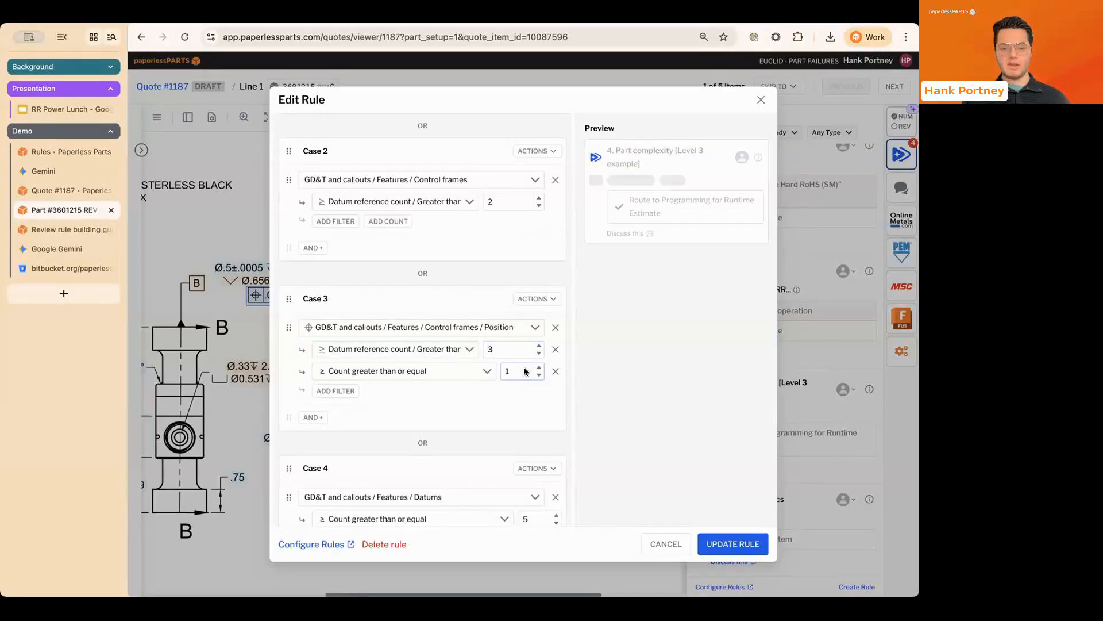
Step: Examine the rule's datum, machine direction, shortest distance and length tolerance signals in Cases 4 to 7
scroll(524, 371, "down", 6)
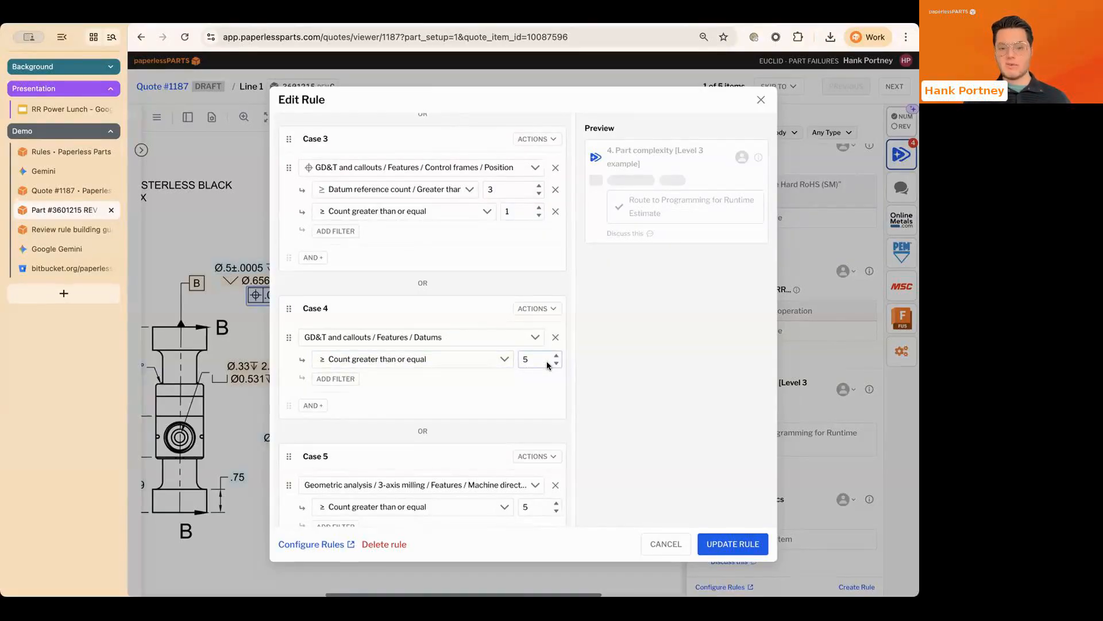
scroll(547, 365, "down", 4)
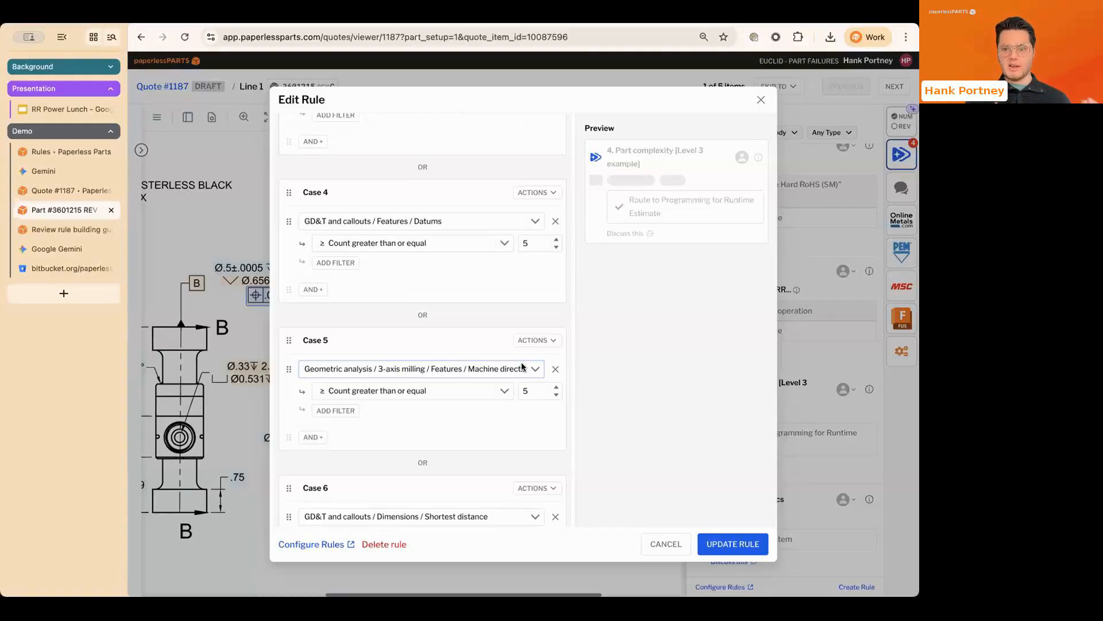
scroll(522, 366, "down", 1)
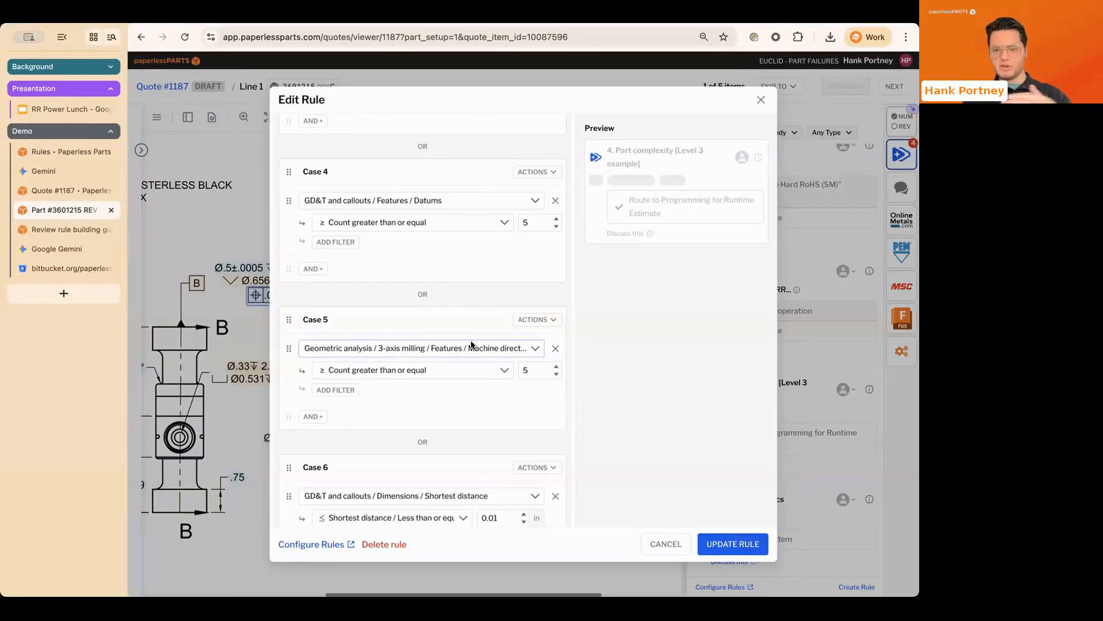
scroll(477, 361, "down", 3)
scroll(478, 360, "down", 3)
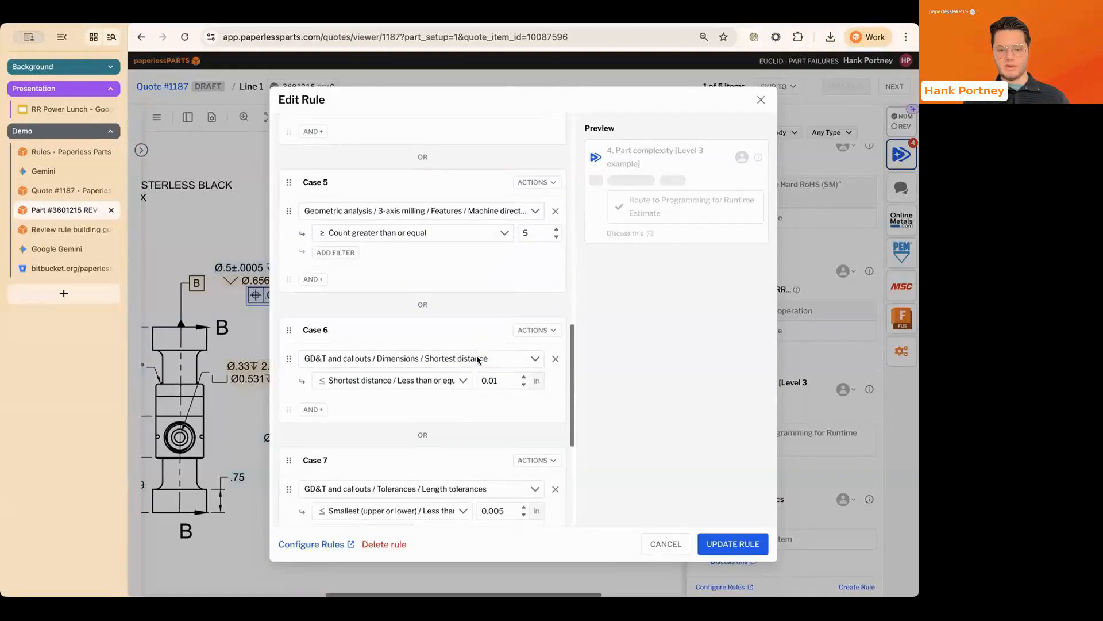
scroll(485, 361, "down", 2)
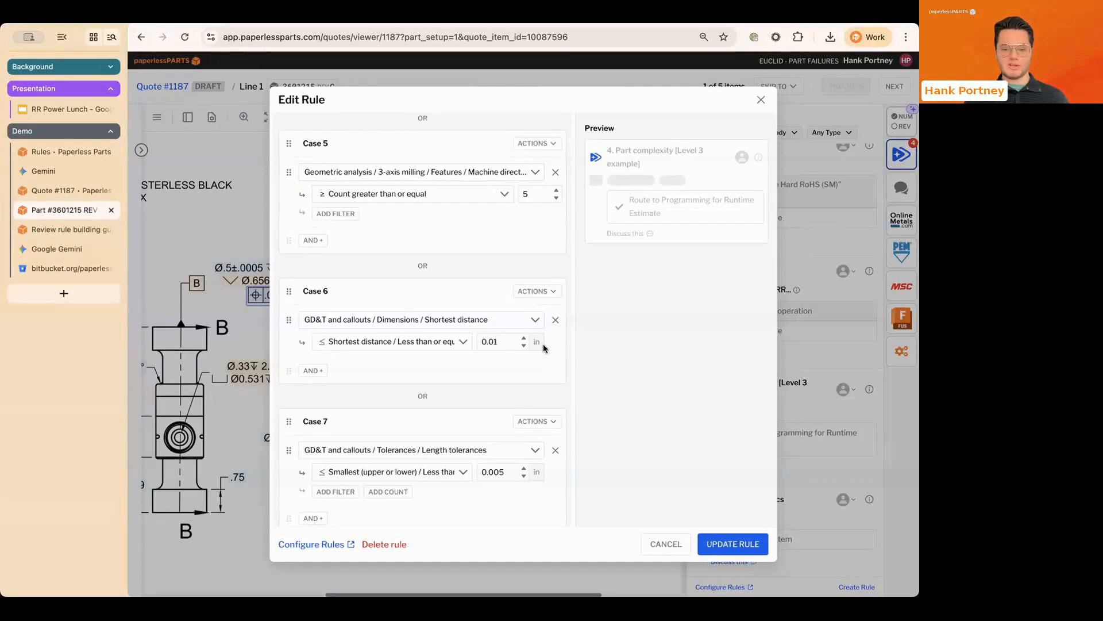
scroll(543, 347, "down", 3)
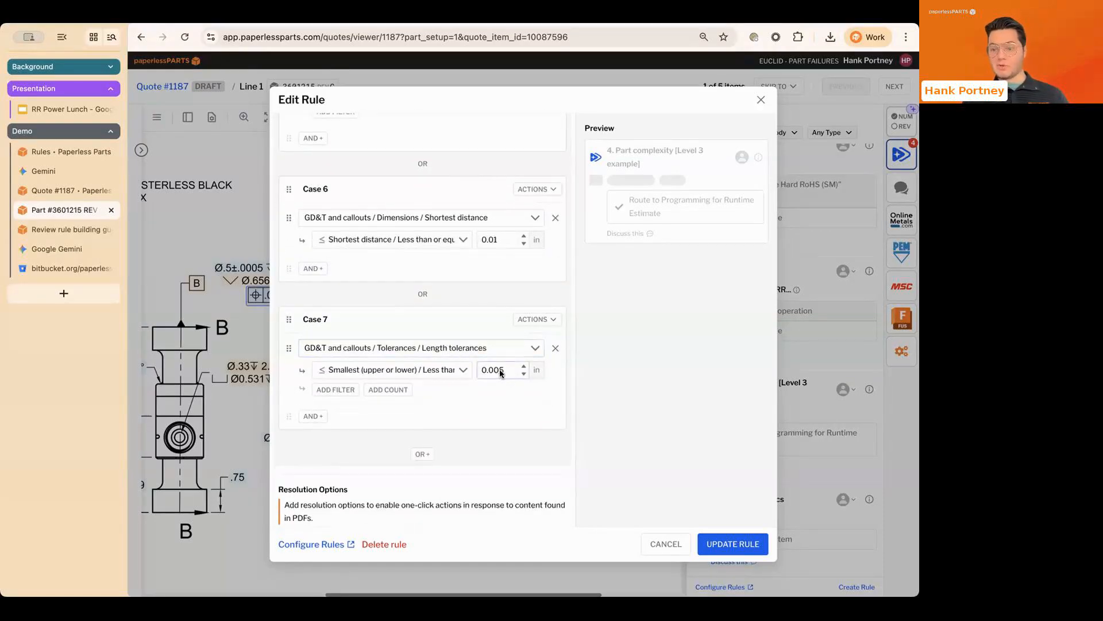
Step: Review the OR logic between the rule's cases and its resolution options, and close the rule without changes
scroll(522, 395, "up", 3)
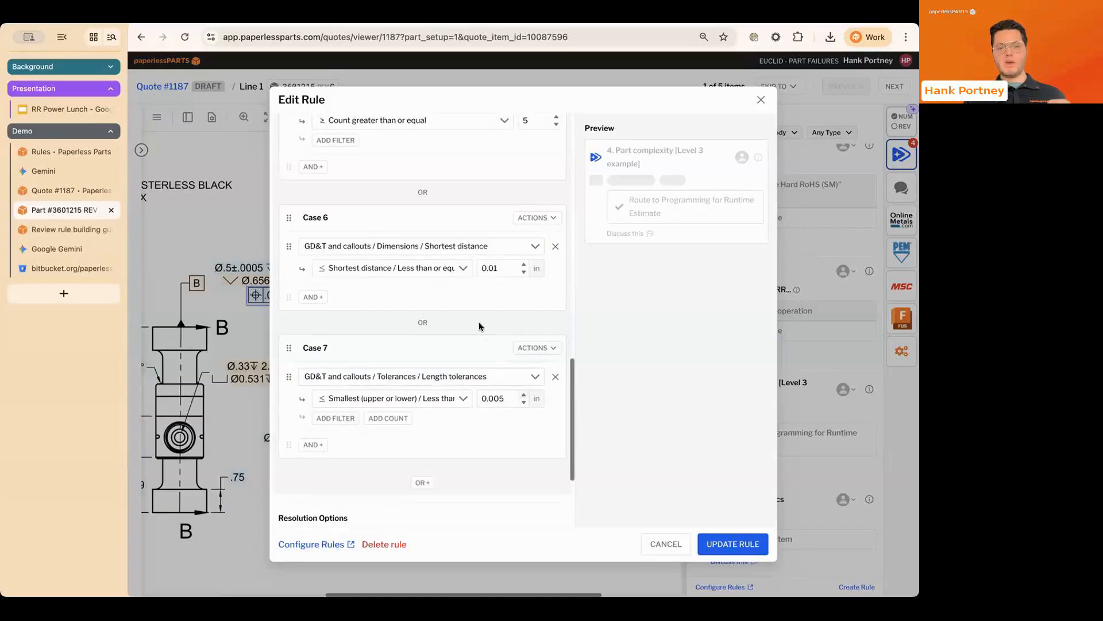
scroll(480, 325, "up", 12)
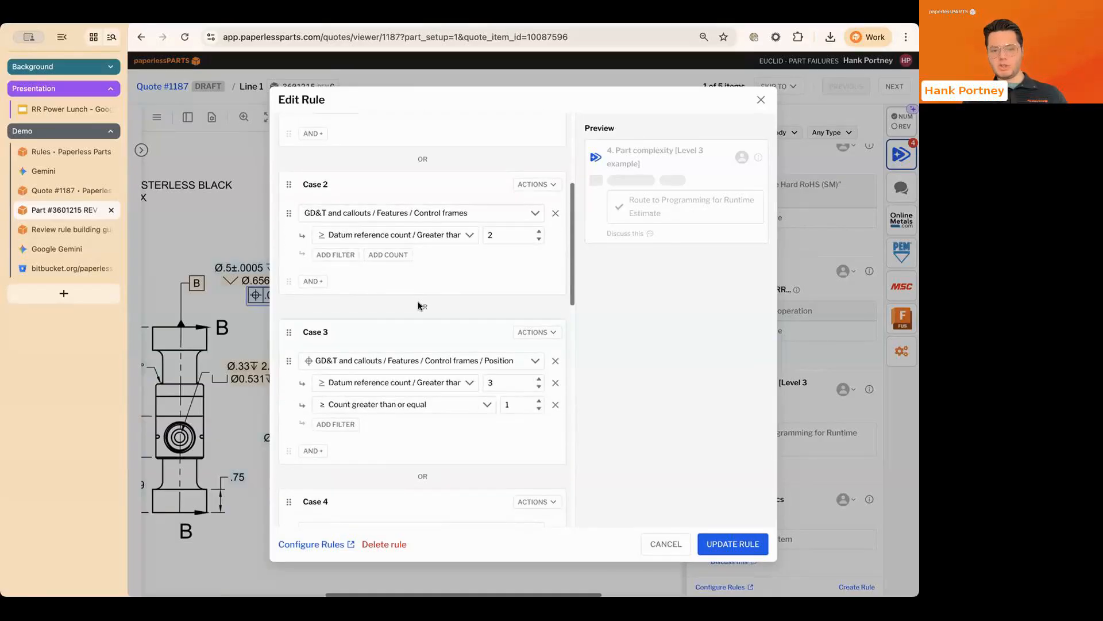
double_click(419, 307)
scroll(422, 314, "down", 15)
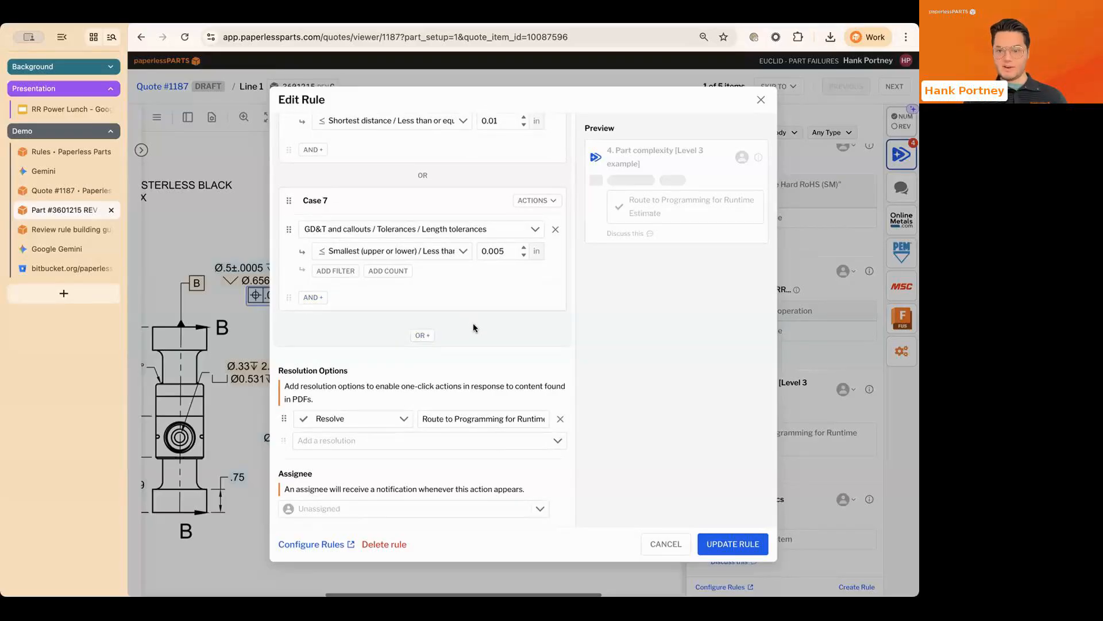
scroll(474, 327, "up", 20)
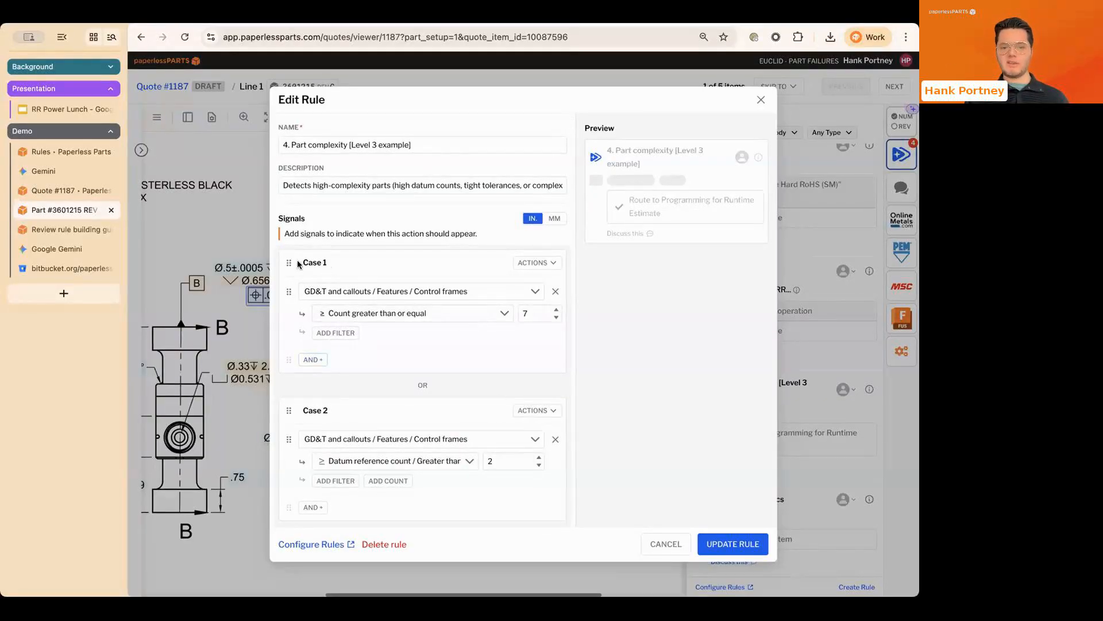
left_click_drag(297, 261, 346, 261)
left_click(394, 264)
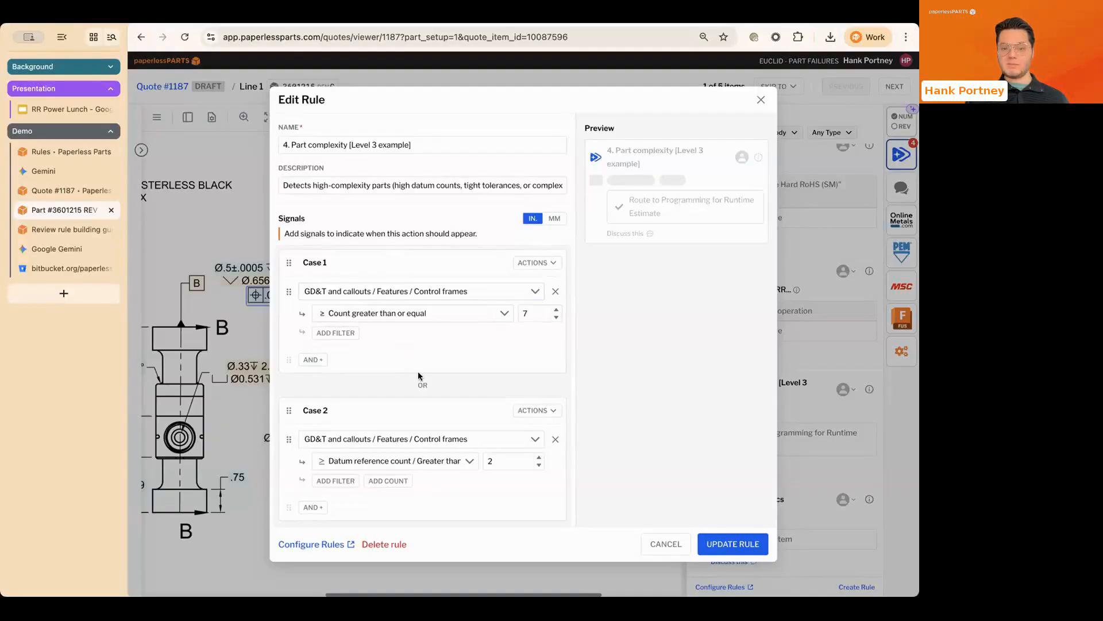
left_click_drag(407, 387, 446, 387)
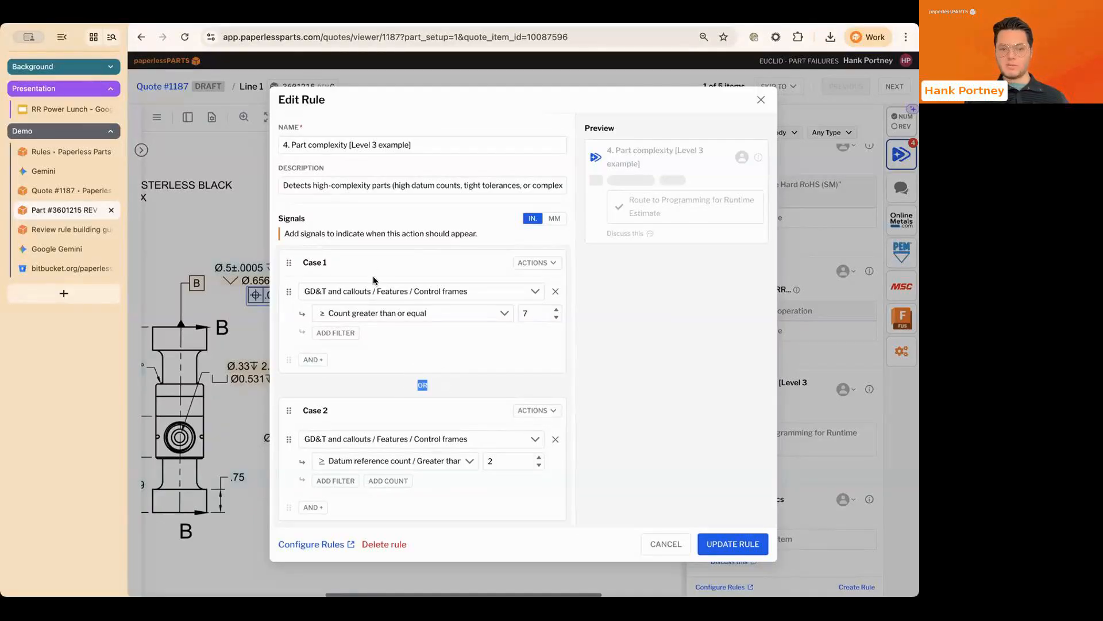
scroll(419, 386, "down", 3)
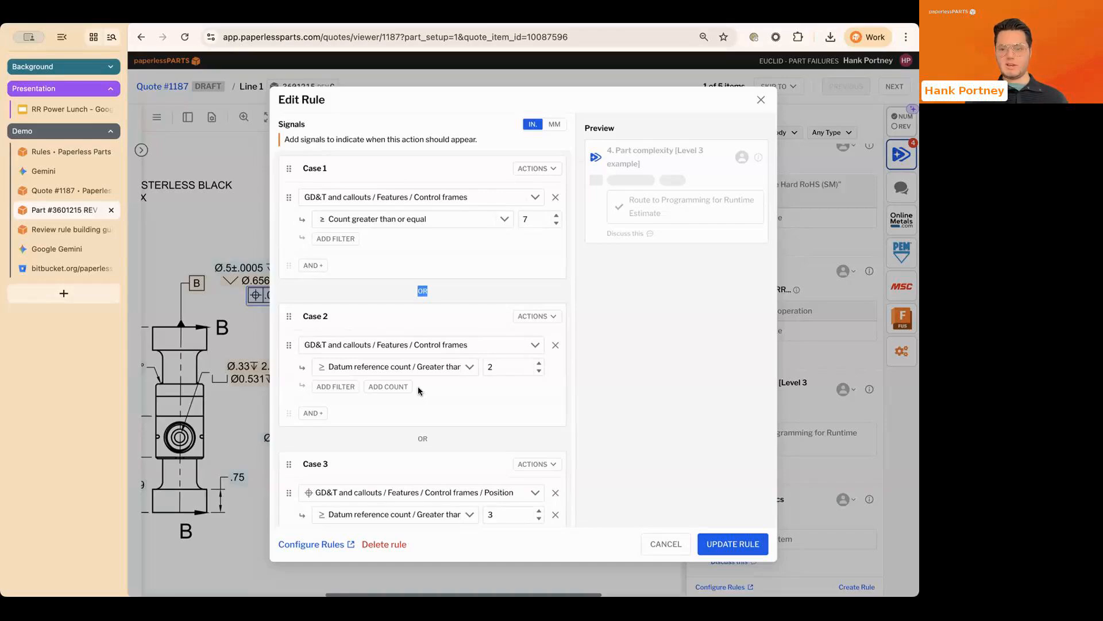
scroll(418, 387, "down", 15)
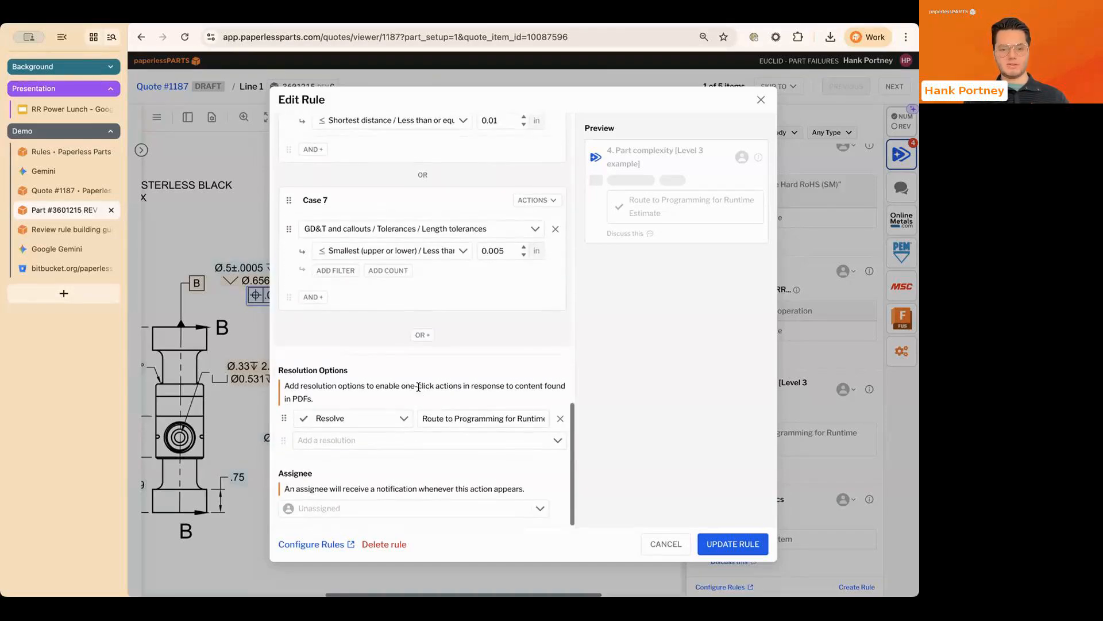
left_click(827, 384)
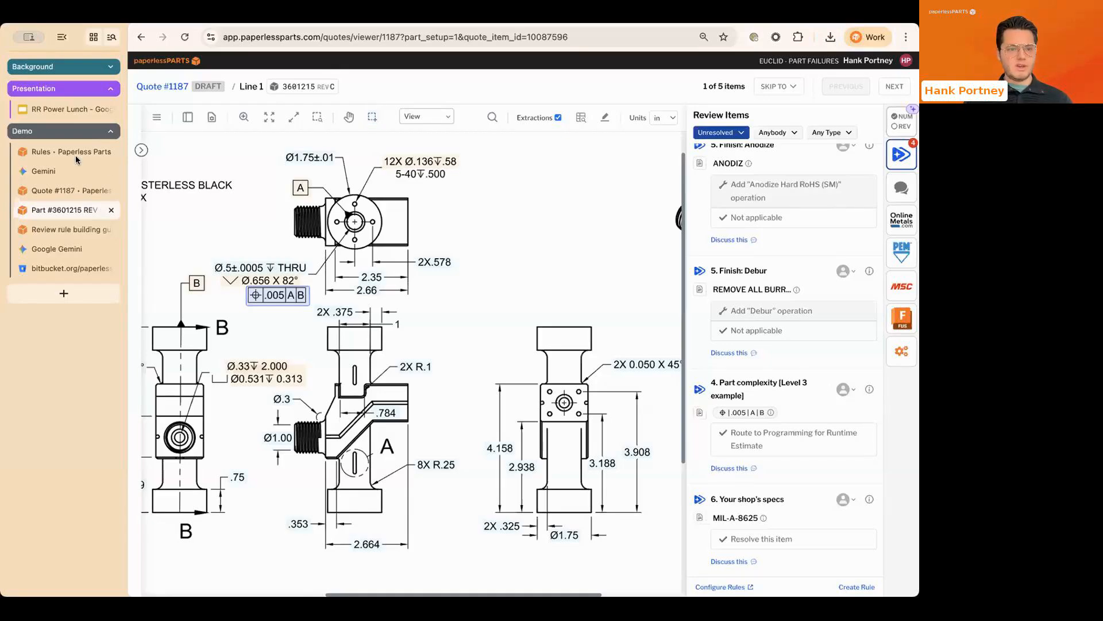
Step: Return to the Quote #1187 overview and open the Finish: Anodize review item for part 3601215
left_click(74, 190)
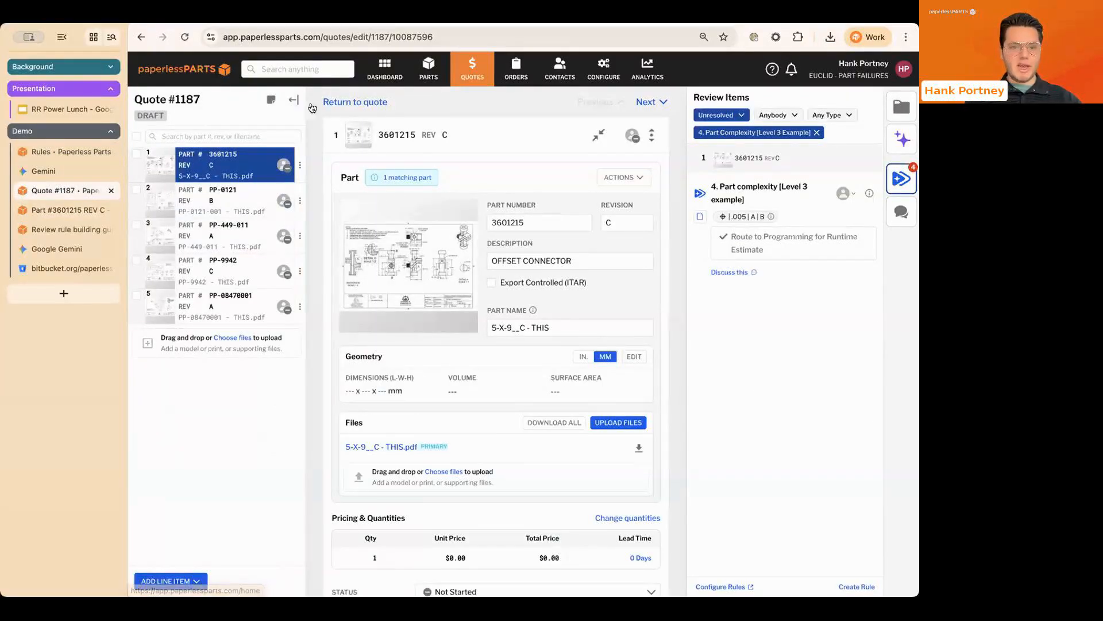
left_click(350, 102)
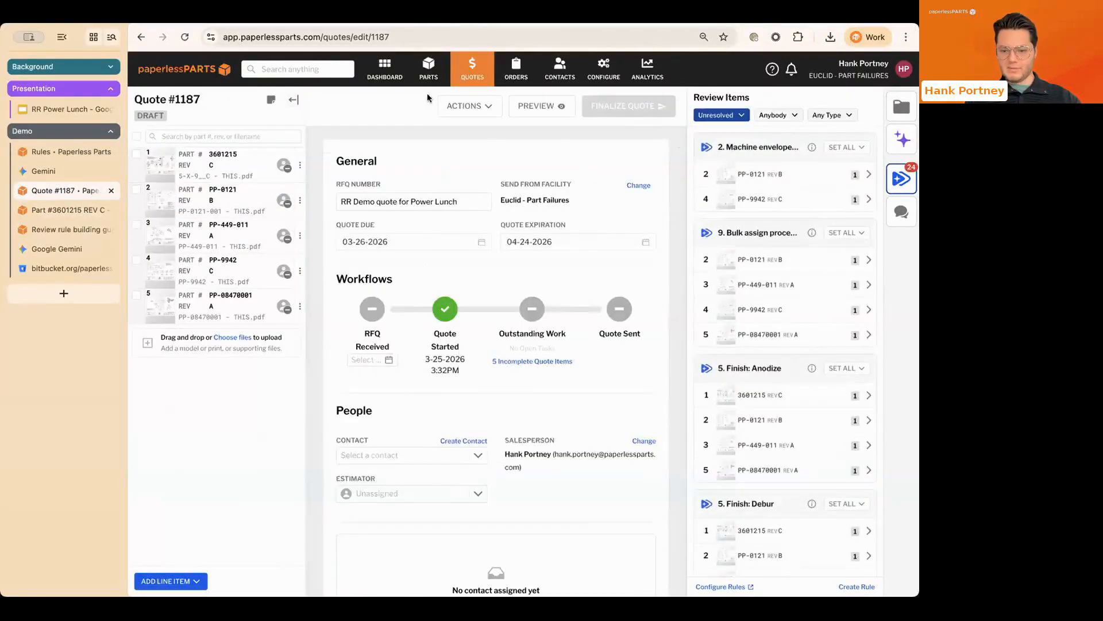
scroll(846, 393, "down", 1)
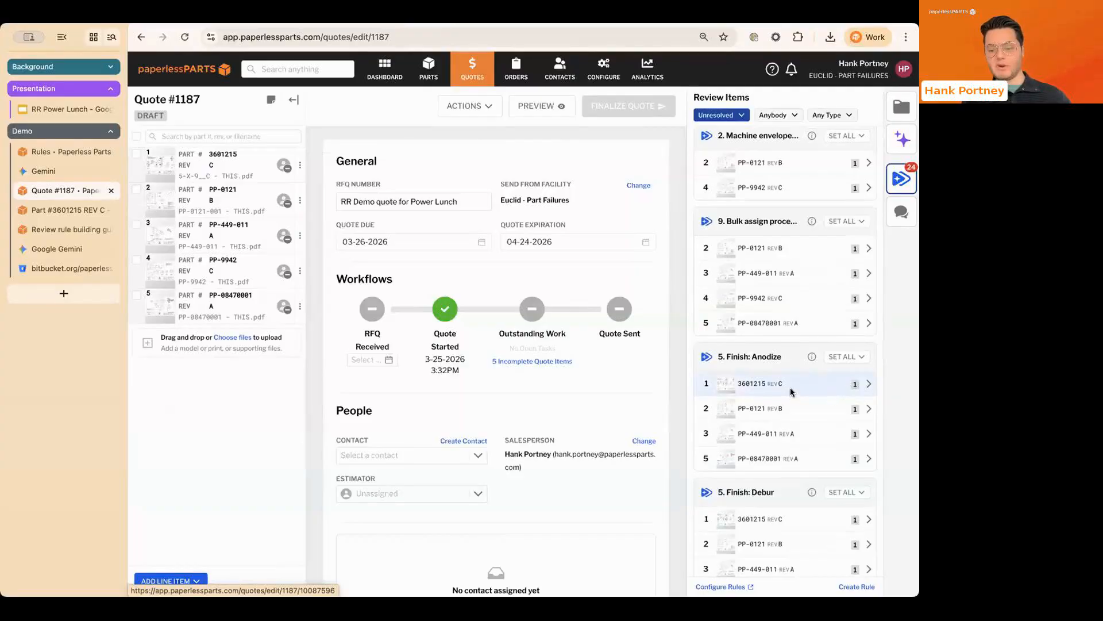
scroll(792, 390, "down", 3)
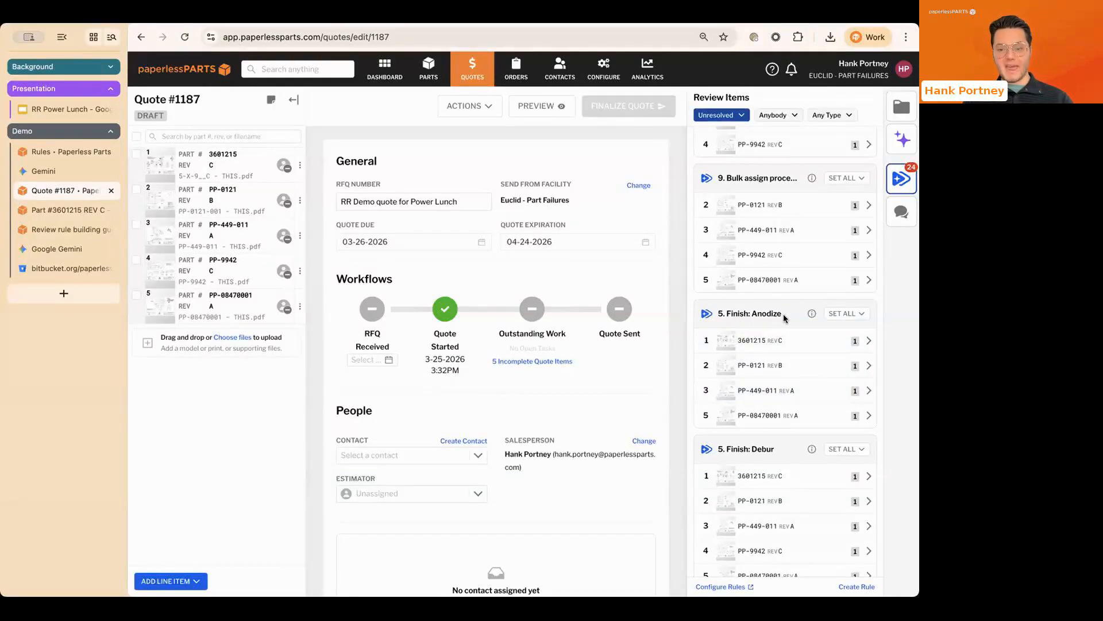
scroll(784, 332, "down", 2)
scroll(784, 332, "up", 1)
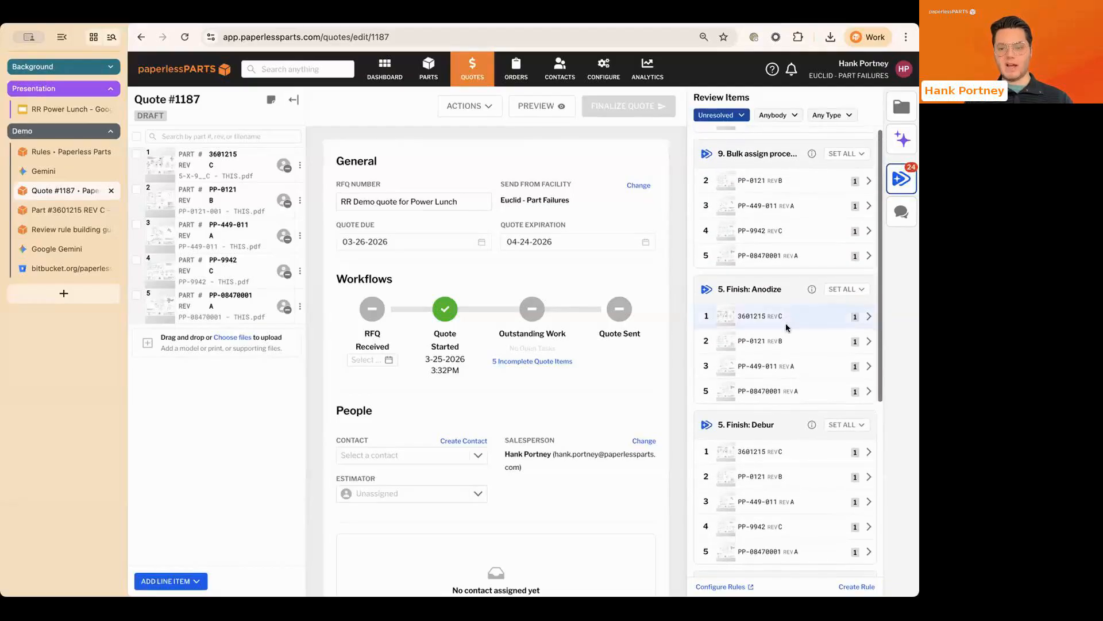
left_click(764, 316)
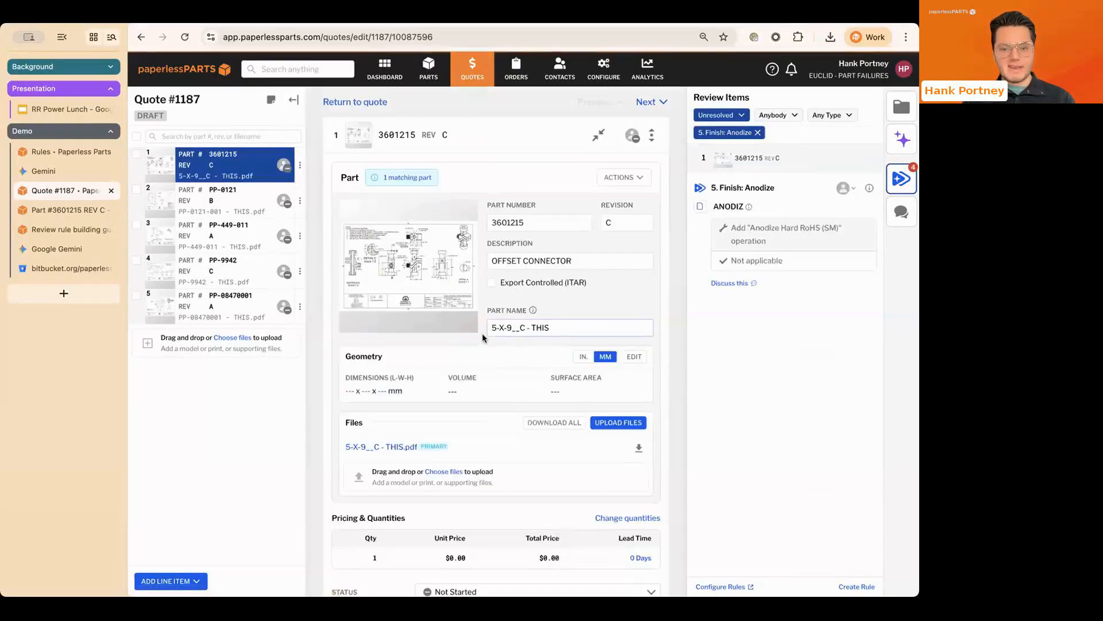
Step: Set the manufacturing process of part 3601215 to Milling and regenerate its operations
scroll(402, 356, "down", 6)
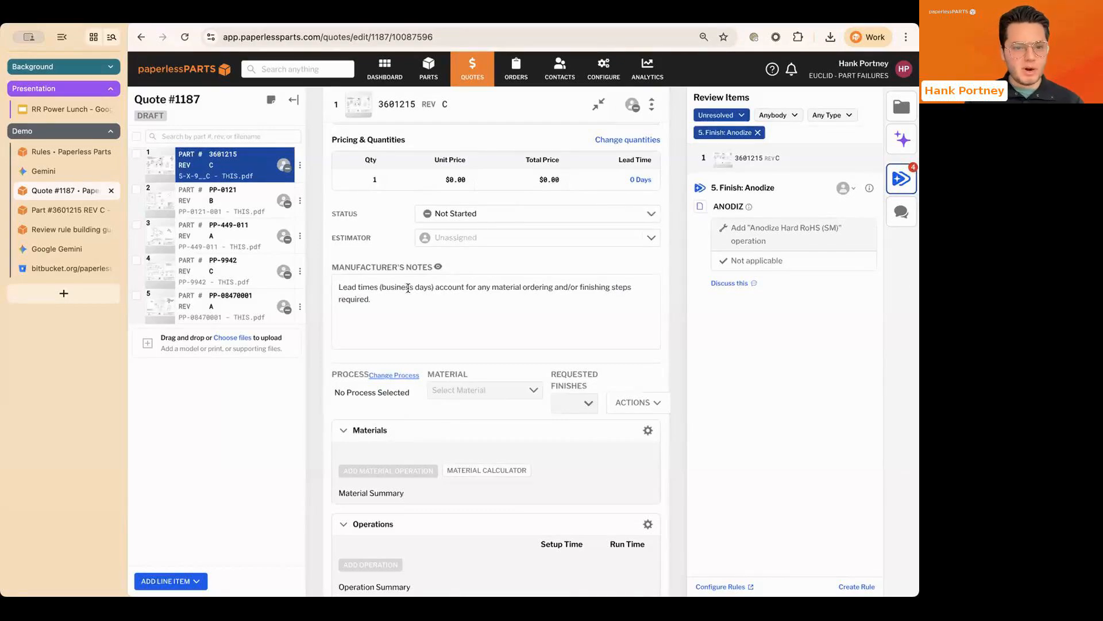
scroll(445, 258, "up", 3)
scroll(445, 259, "up", 3)
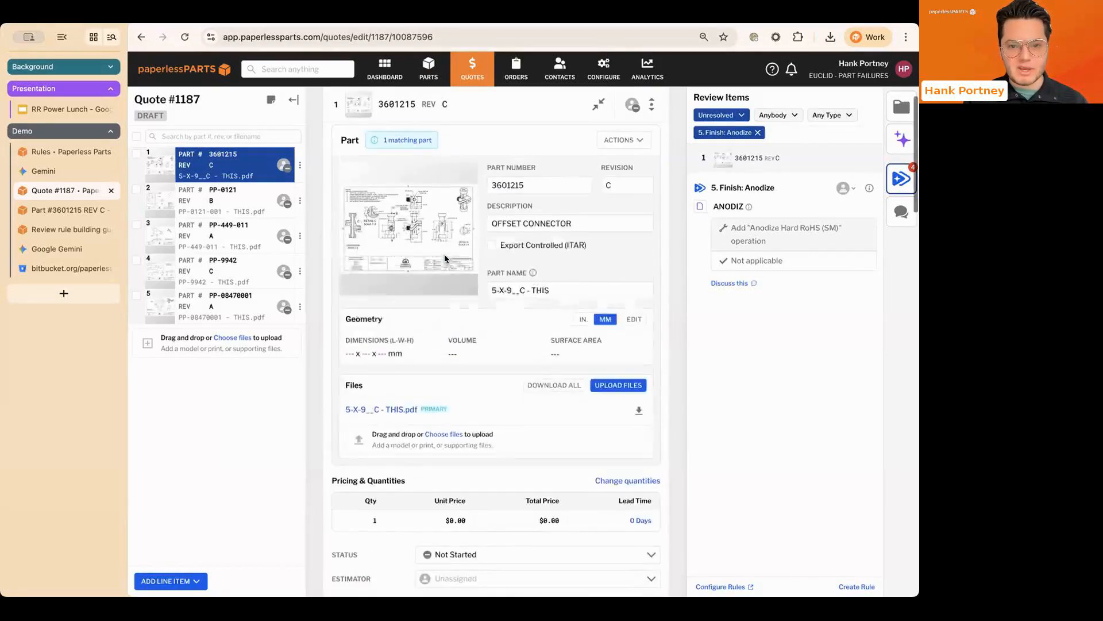
scroll(440, 262, "down", 15)
scroll(407, 273, "up", 5)
left_click(407, 270)
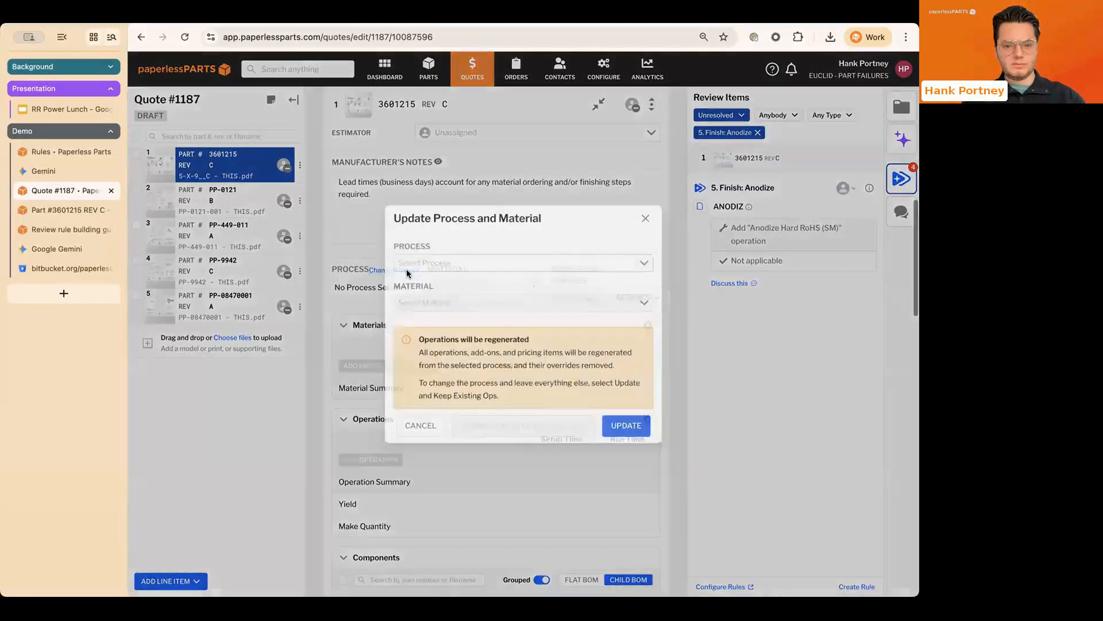
left_click(410, 262)
type("mil")
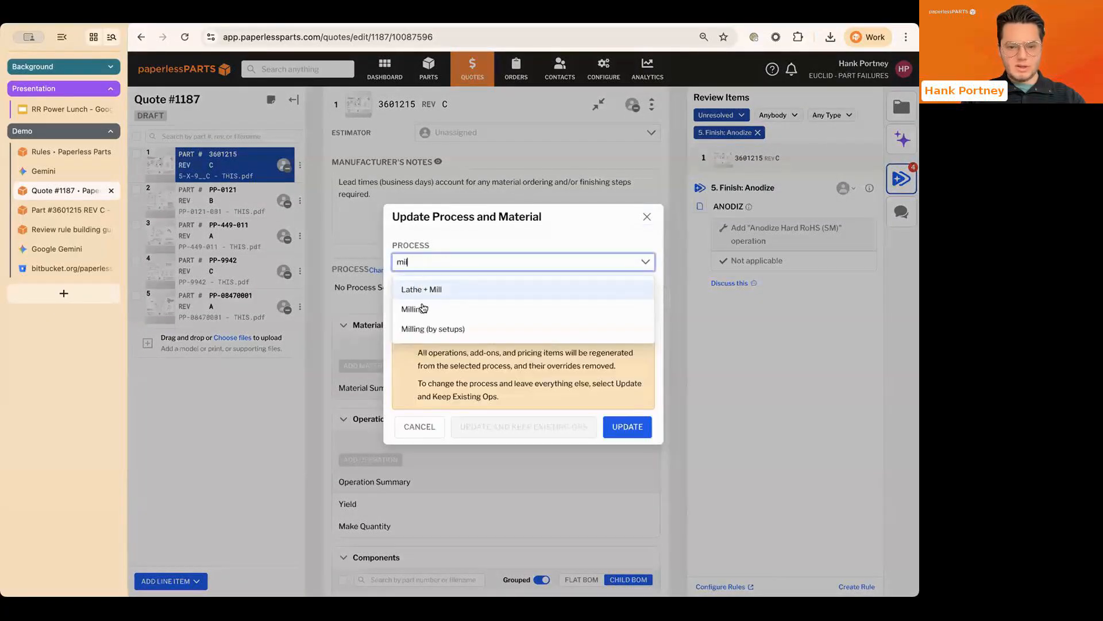
left_click(423, 309)
left_click(628, 428)
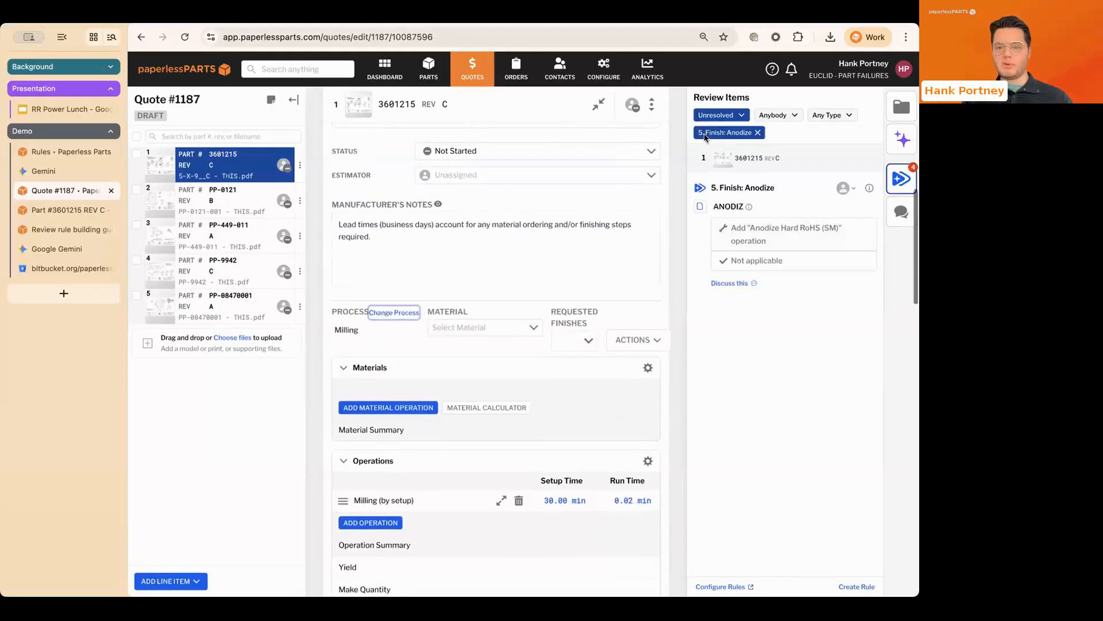
Step: Resolve the Finish: Anodize item on part 3601215 by adding the "Anodize Hard RoHS (SM)" operation, and check the part's materials and pricing
left_click(795, 230)
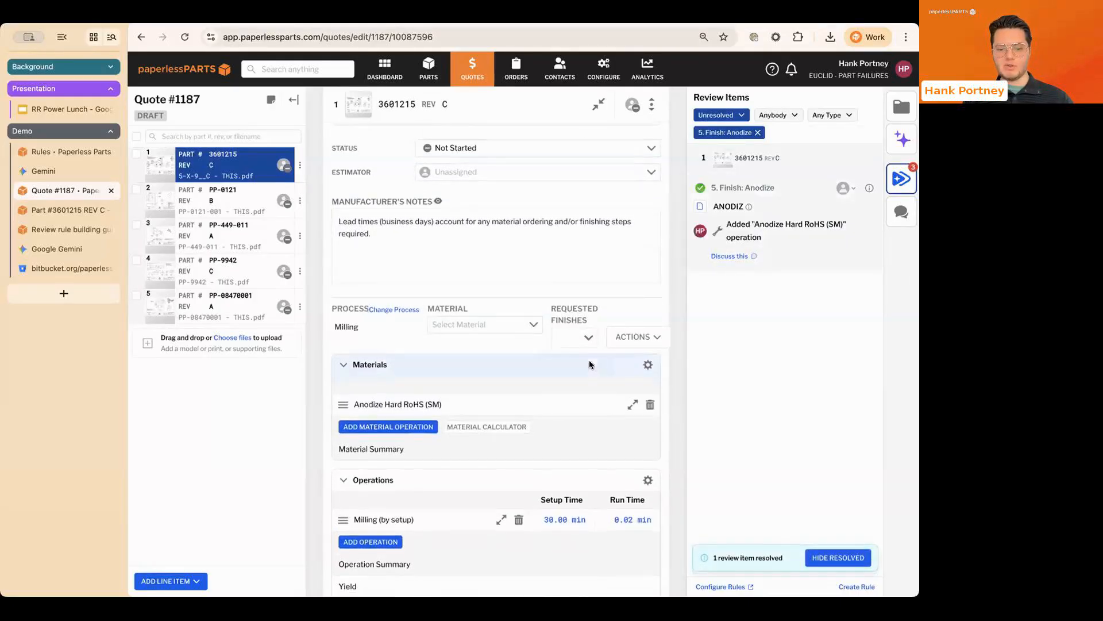
scroll(589, 365, "down", 2)
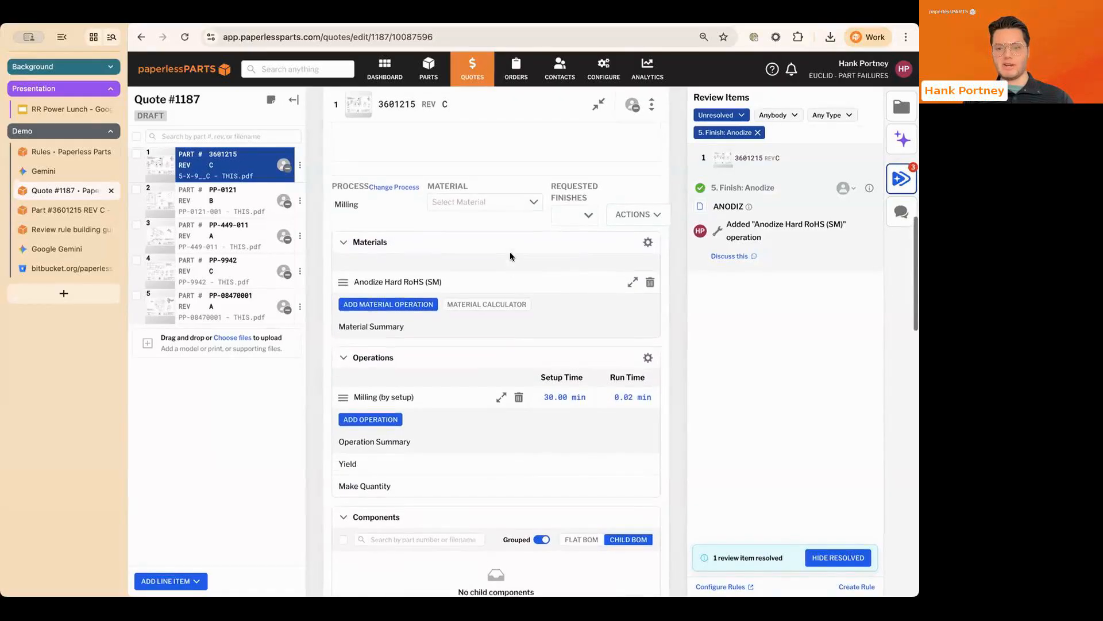
scroll(510, 256, "up", 4)
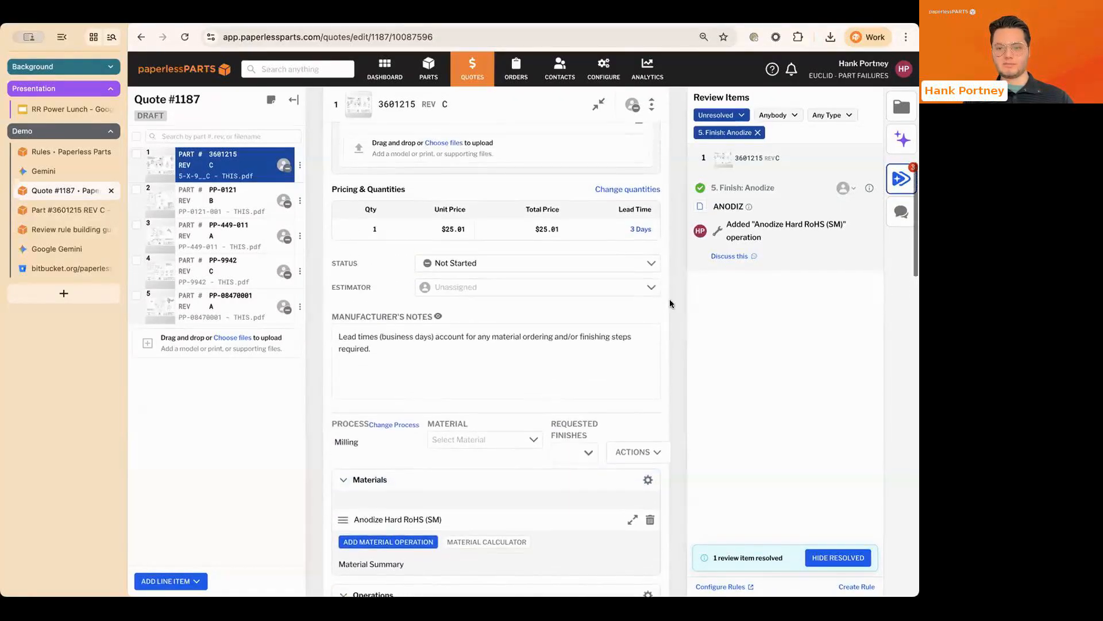
scroll(670, 303, "up", 2)
scroll(671, 299, "up", 1)
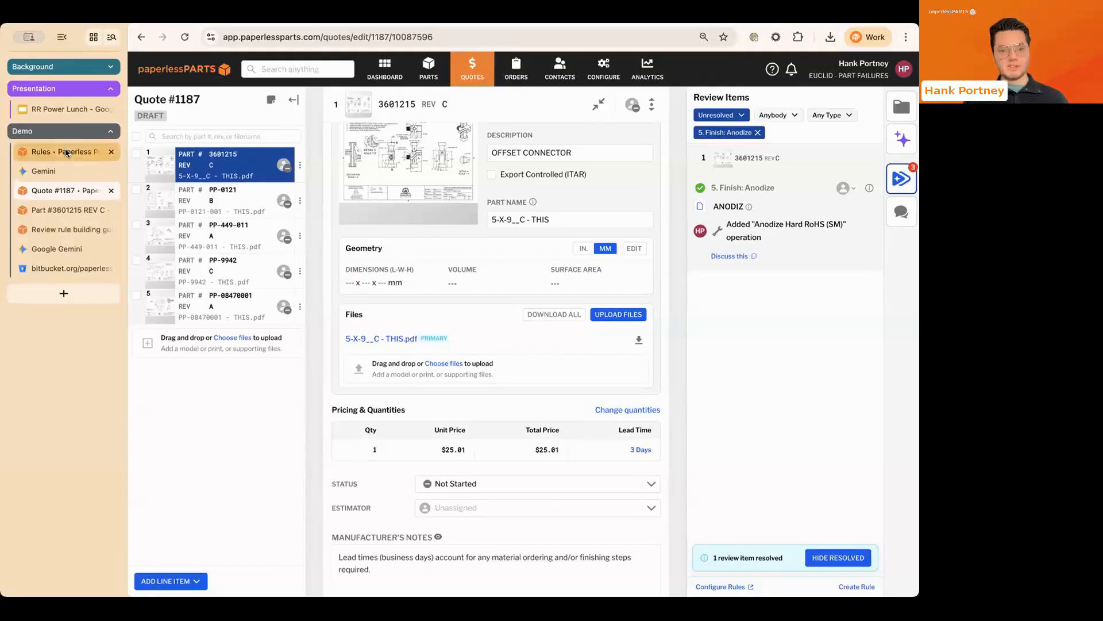
Step: Open the Finish: Anodize rule from its review item to examine its text signal and resolution options
left_click(870, 188)
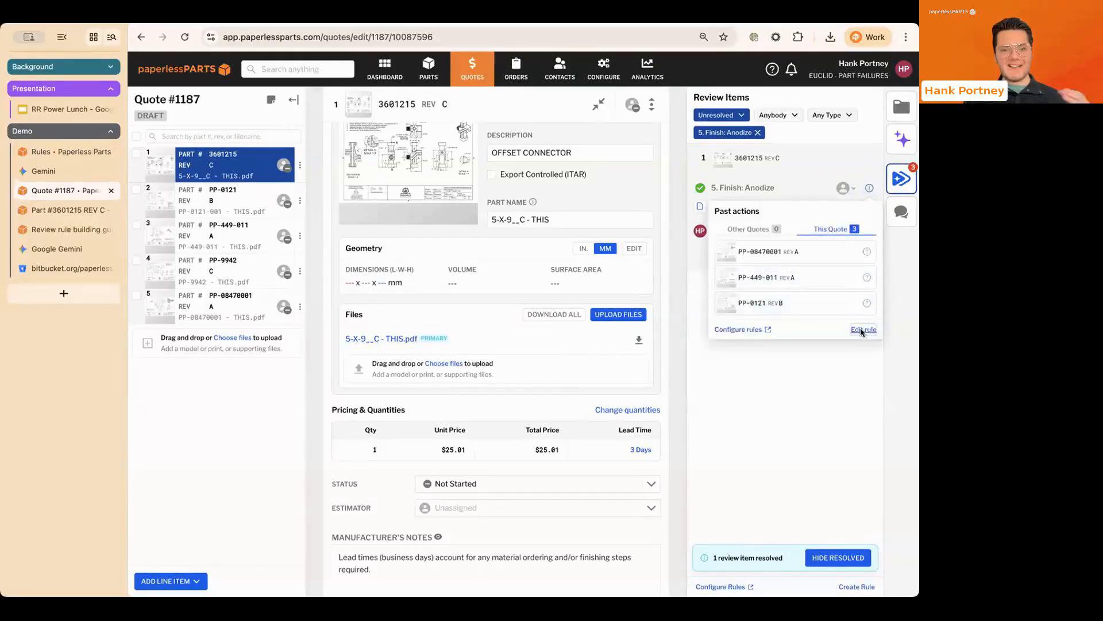
left_click(862, 331)
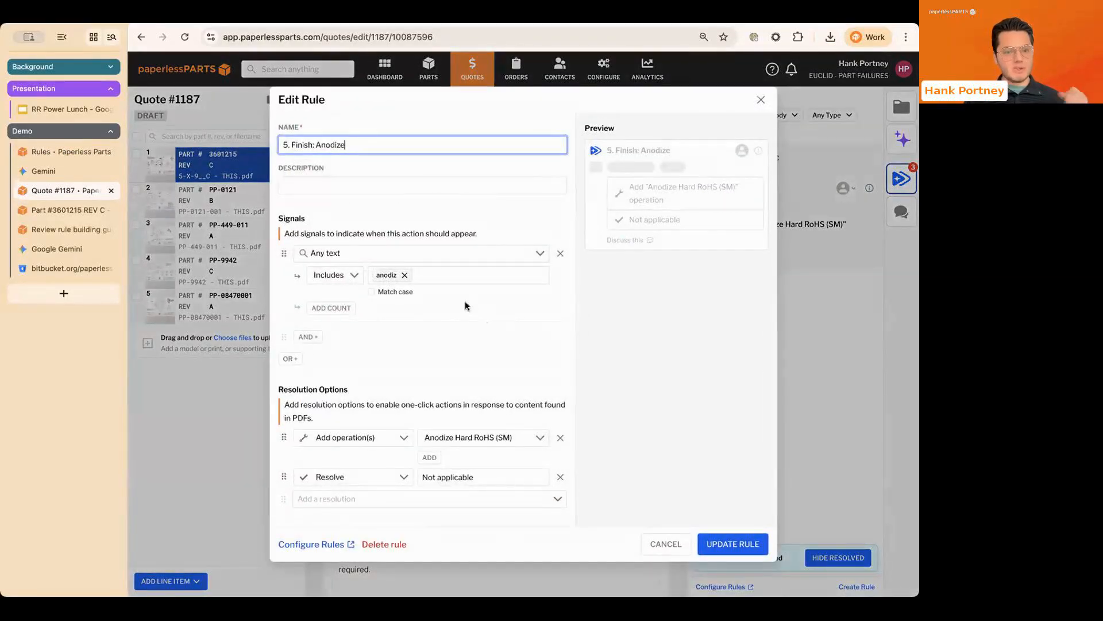
Step: Start a review rule from the "LUSTERLESS BLACK" finish note on part 3601215's print, and discard it
left_click(67, 213)
scroll(519, 347, "left", 5)
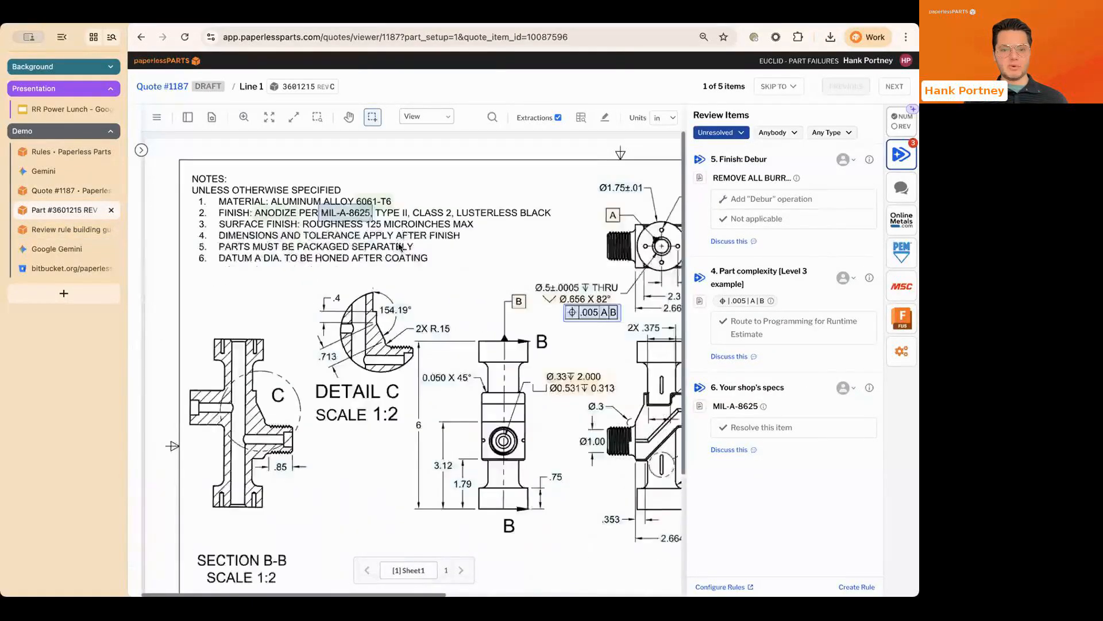
scroll(402, 246, "up", 4)
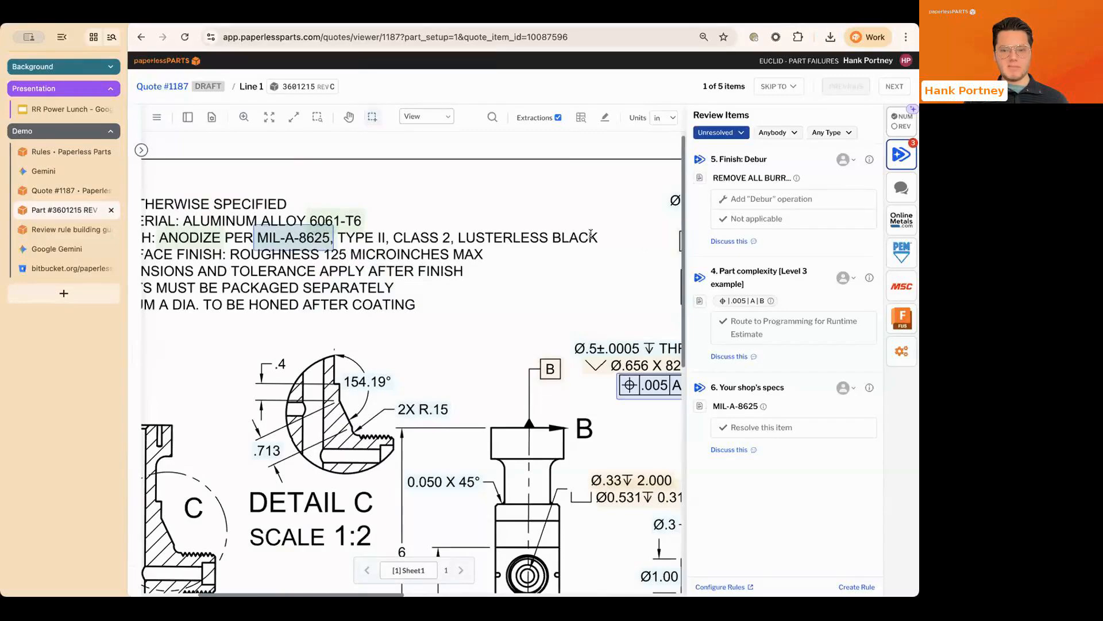
left_click_drag(598, 241, 457, 244)
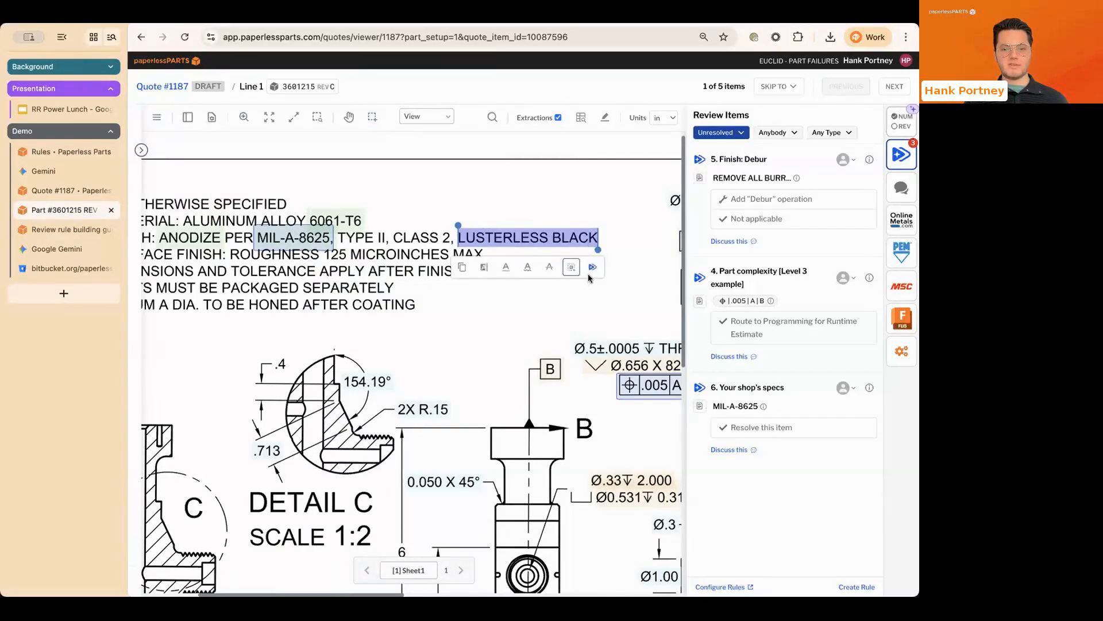
left_click(591, 267)
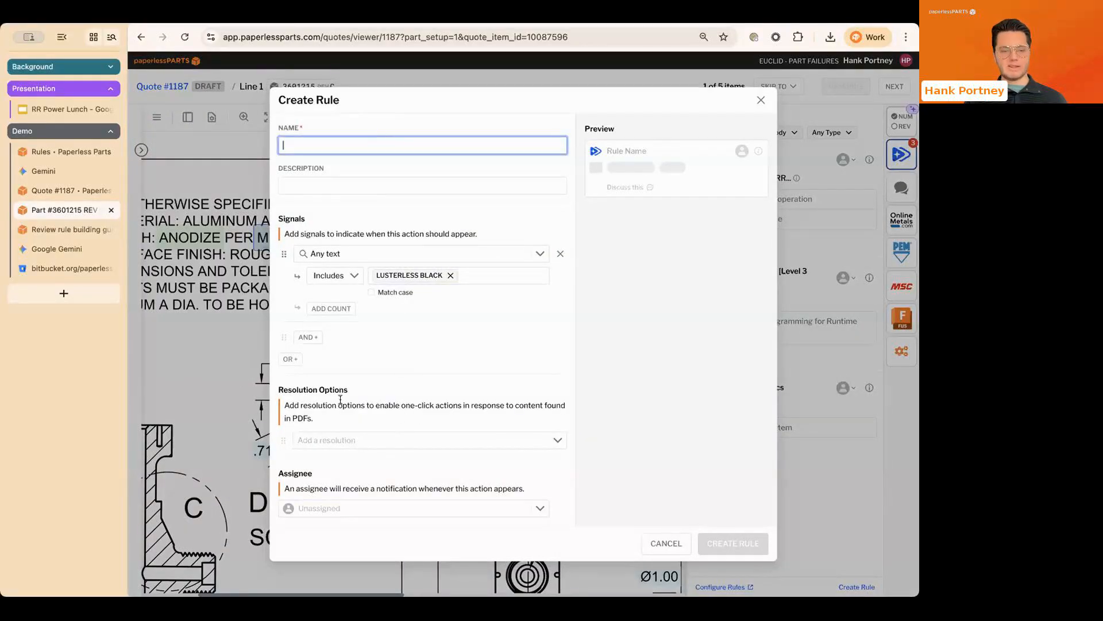
left_click(230, 219)
Step: Review the Finish: Anodize, Finish: Debur and Finish: Passivation rules in the review rules configuration, closing each without changes
left_click(59, 151)
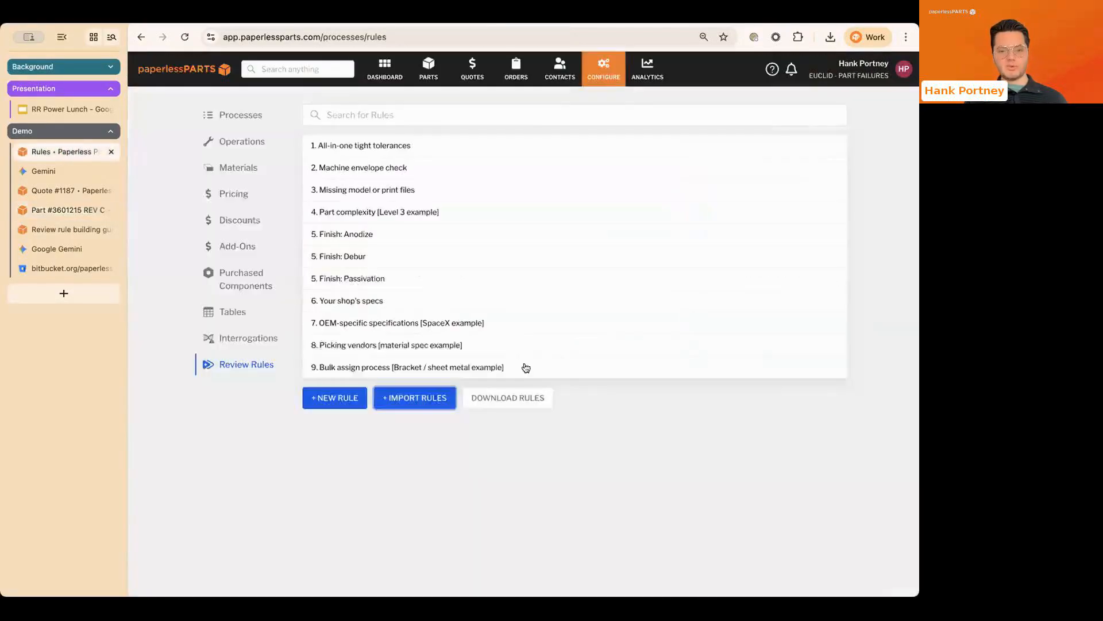
left_click(411, 237)
left_click(170, 353)
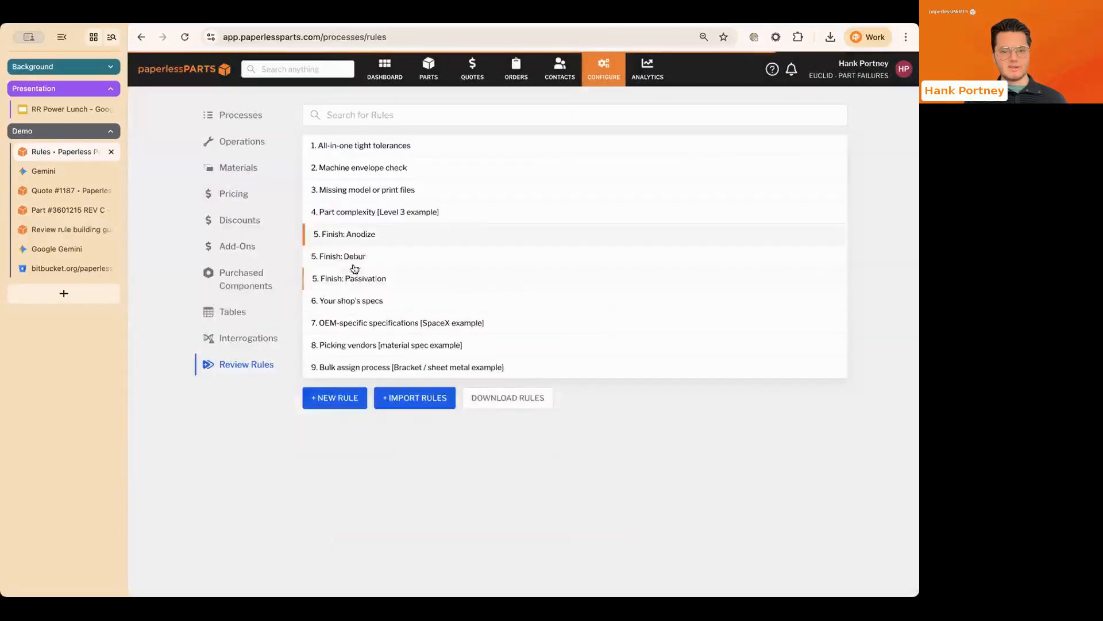
left_click(356, 254)
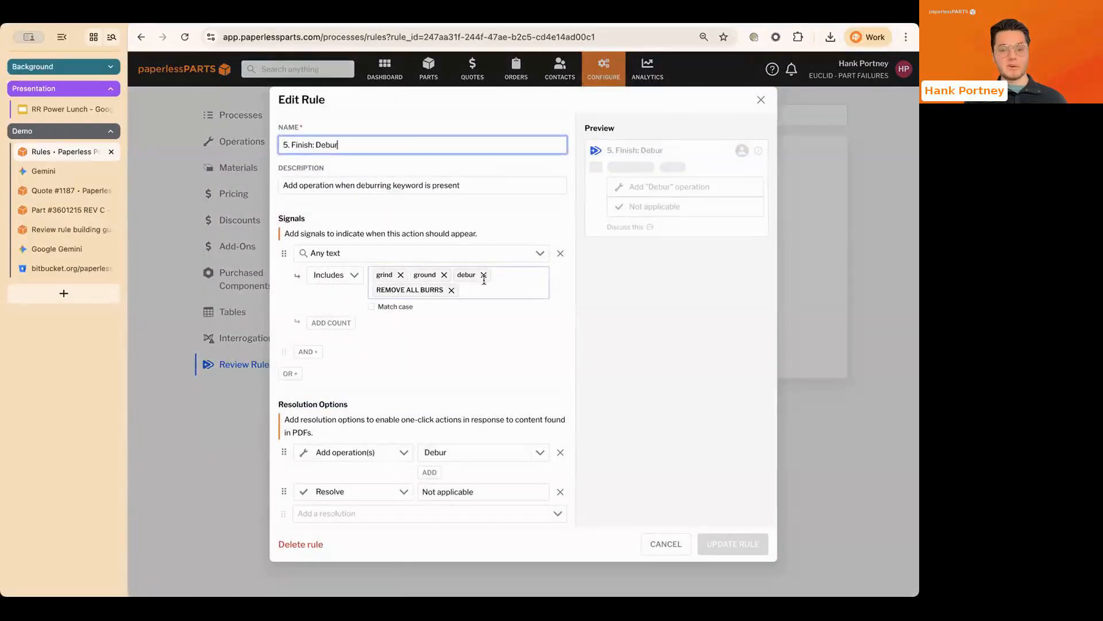
left_click(155, 353)
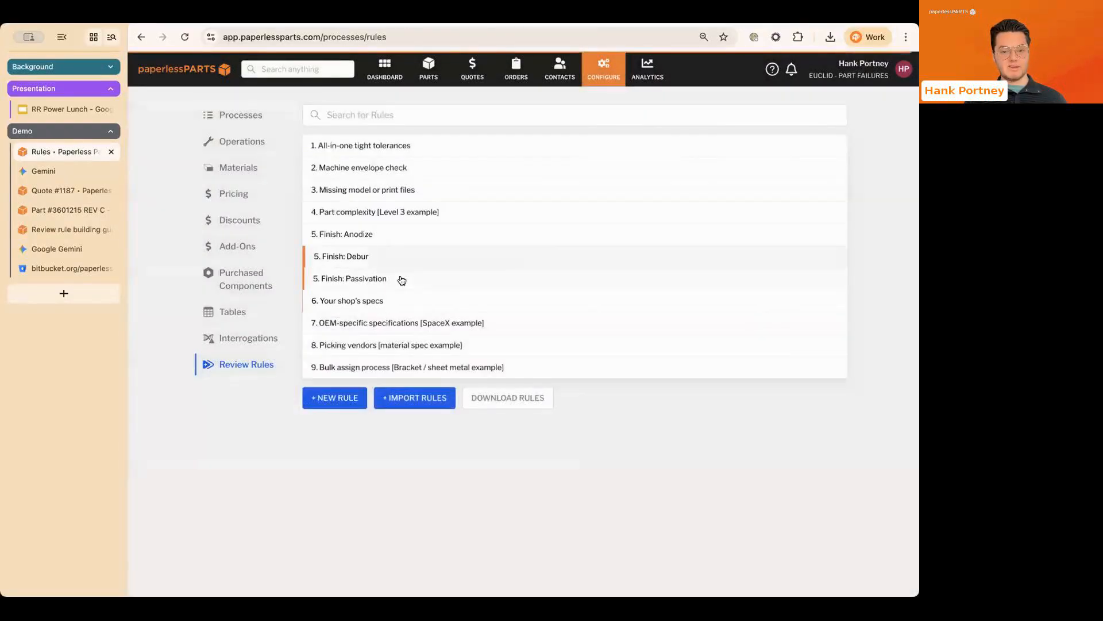
left_click(399, 278)
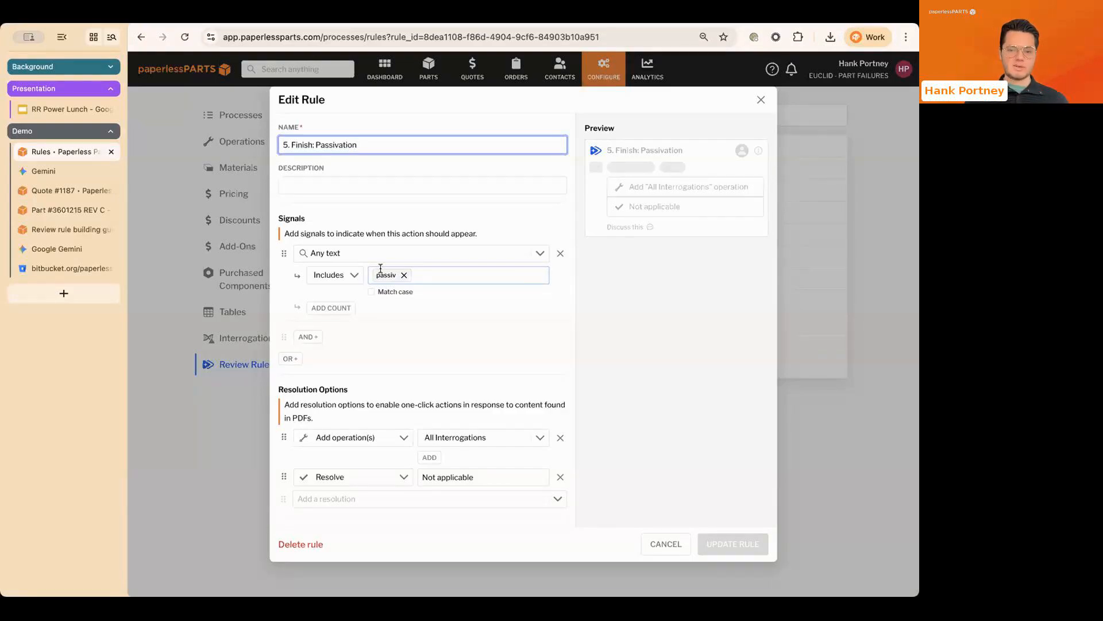
left_click(223, 414)
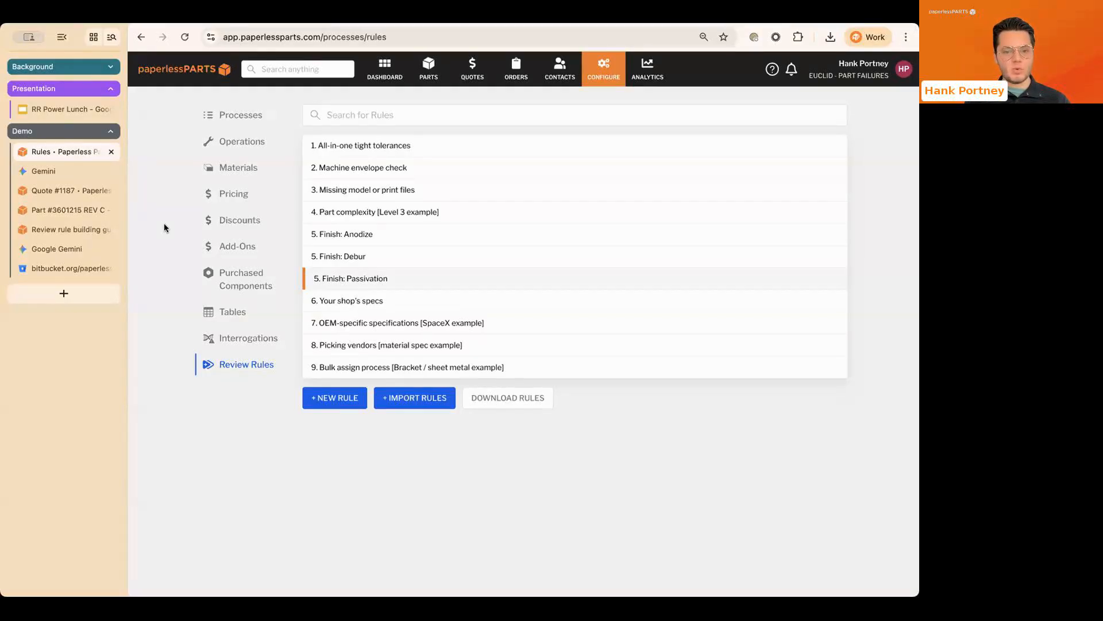
Step: Open the "6. Your shop's specs" rule and examine its Any text signal and Regex match option
left_click(339, 299)
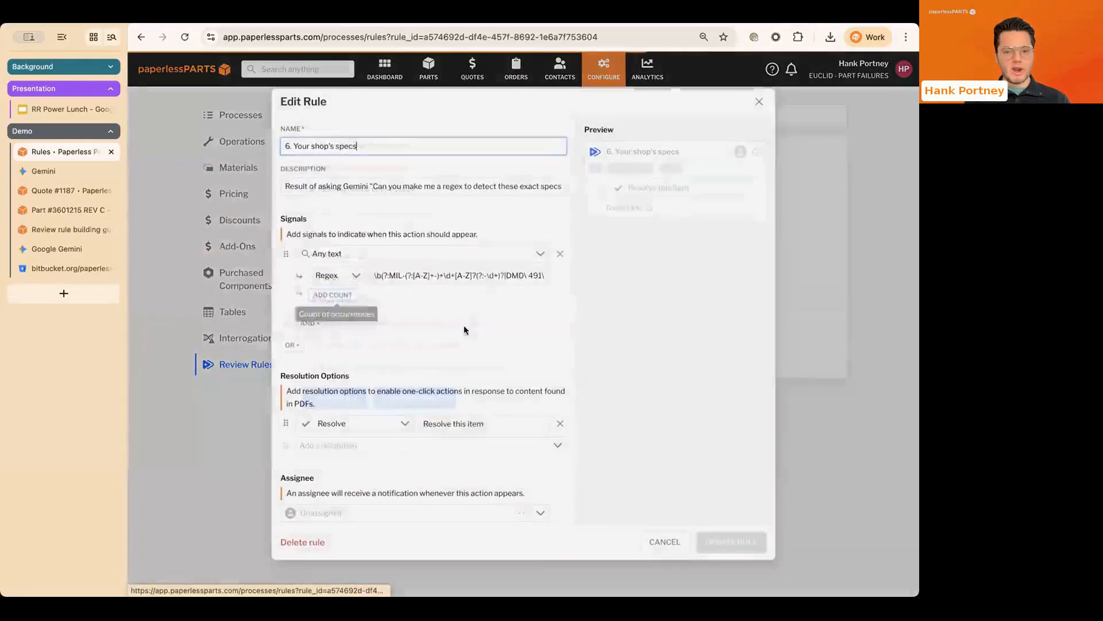
left_click(327, 253)
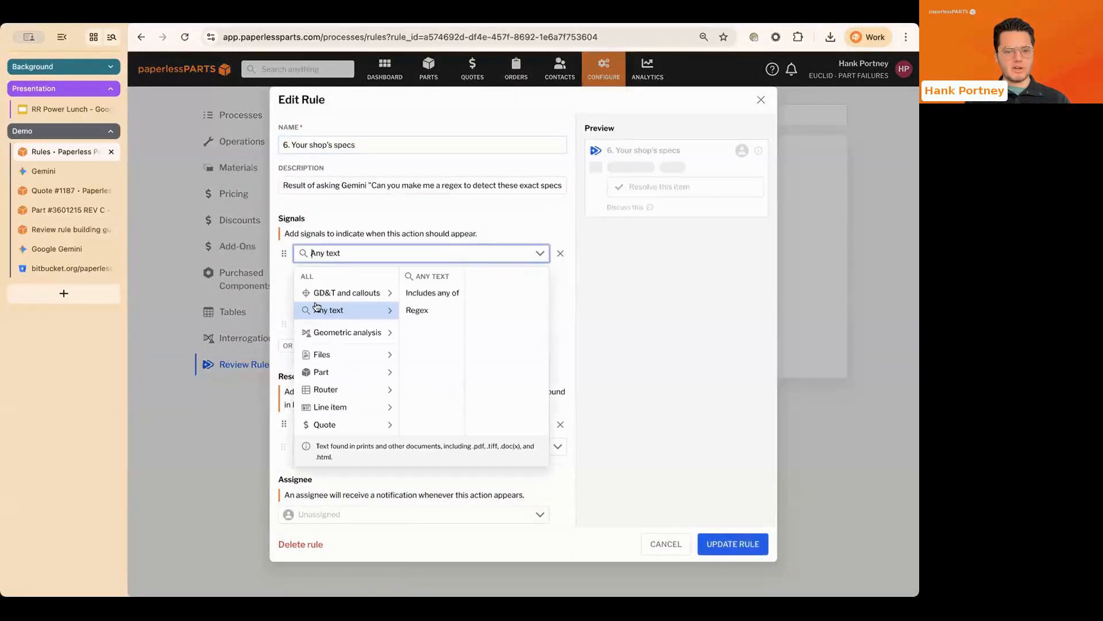
left_click(617, 239)
left_click(336, 276)
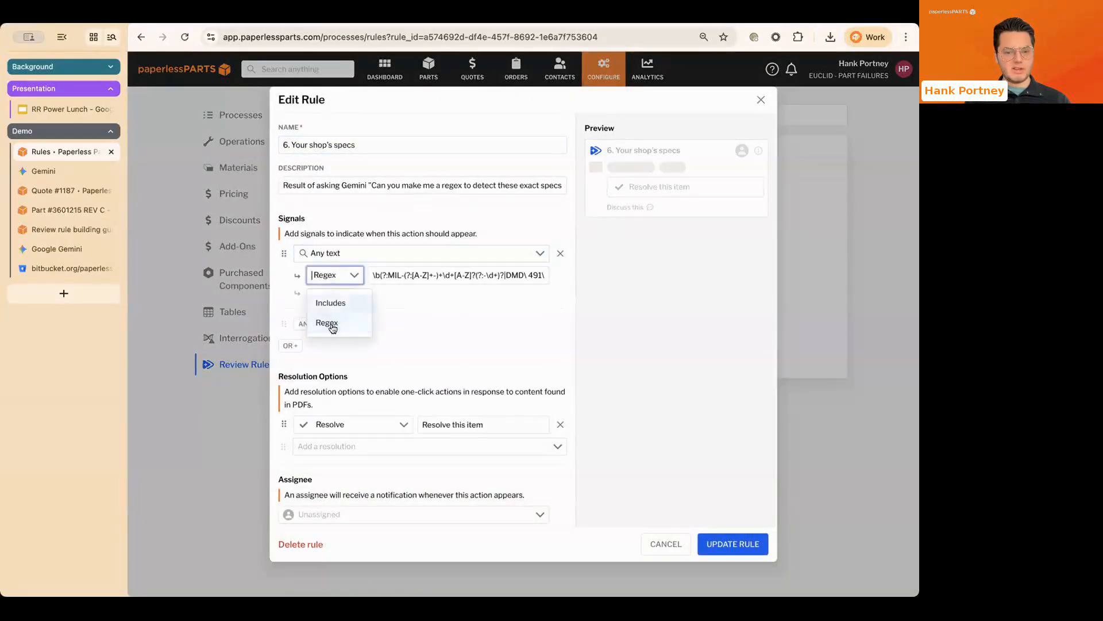
left_click(439, 333)
left_click(399, 277)
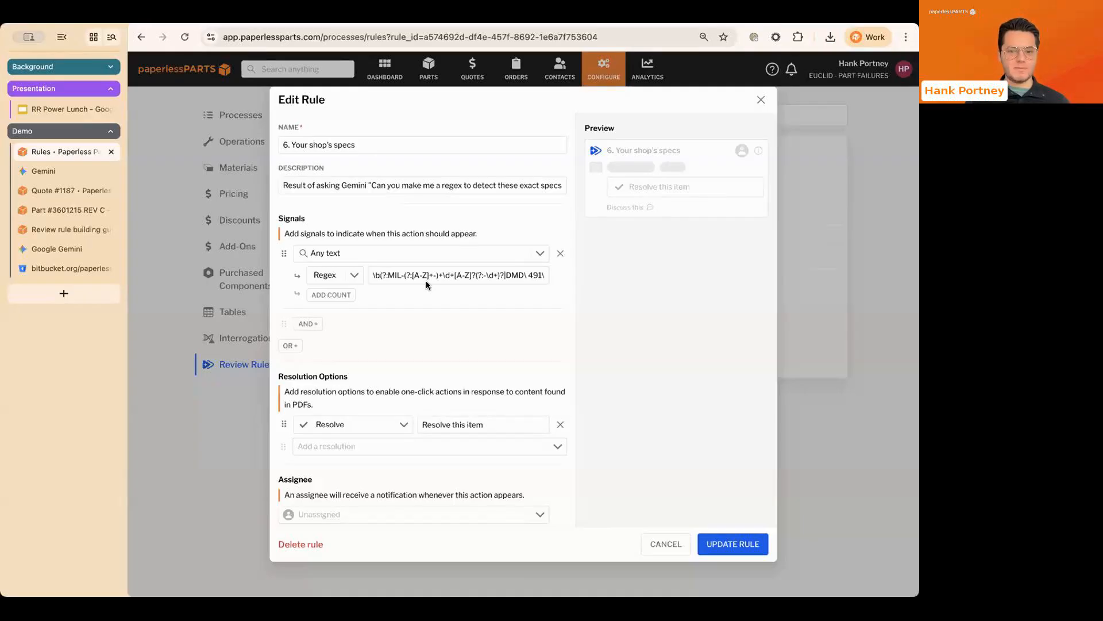
Step: Read through the rule's full description of the Gemini prompt, and highlight the regex expression in its signal
left_click(414, 186)
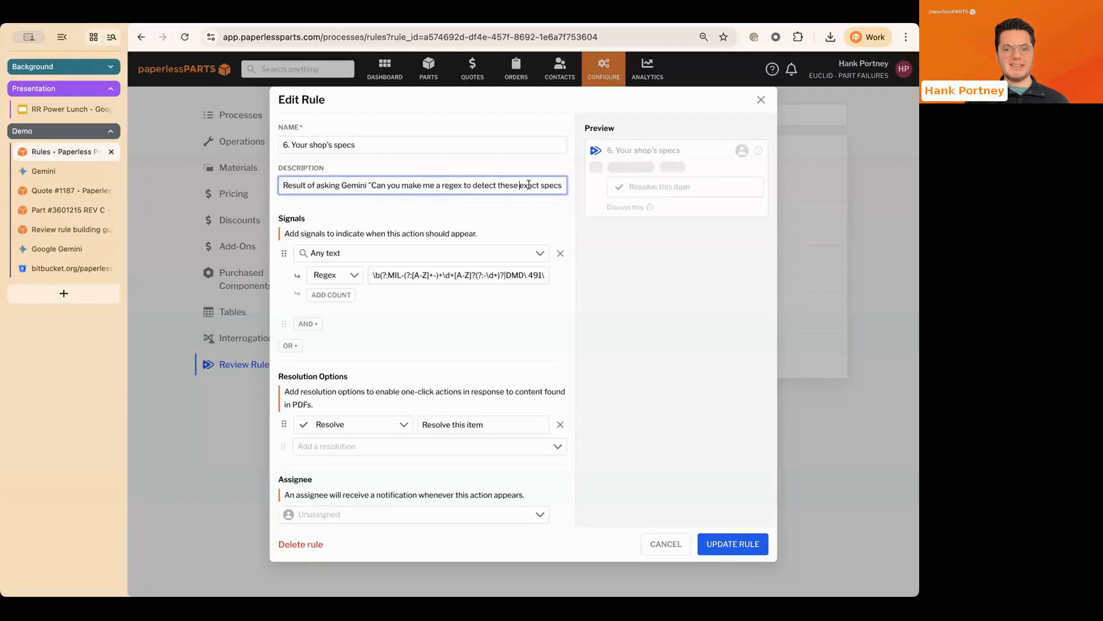
key("Right")
key("Right")
key("Right")
key("Right")
key("Right")
key("Right")
key("Right")
key("Right")
key("Right")
key("Right")
key("Right")
key("Right")
key("Right")
key("Right")
key("Right")
key("Right")
key("Right")
key("Right")
key("Right")
key("Right")
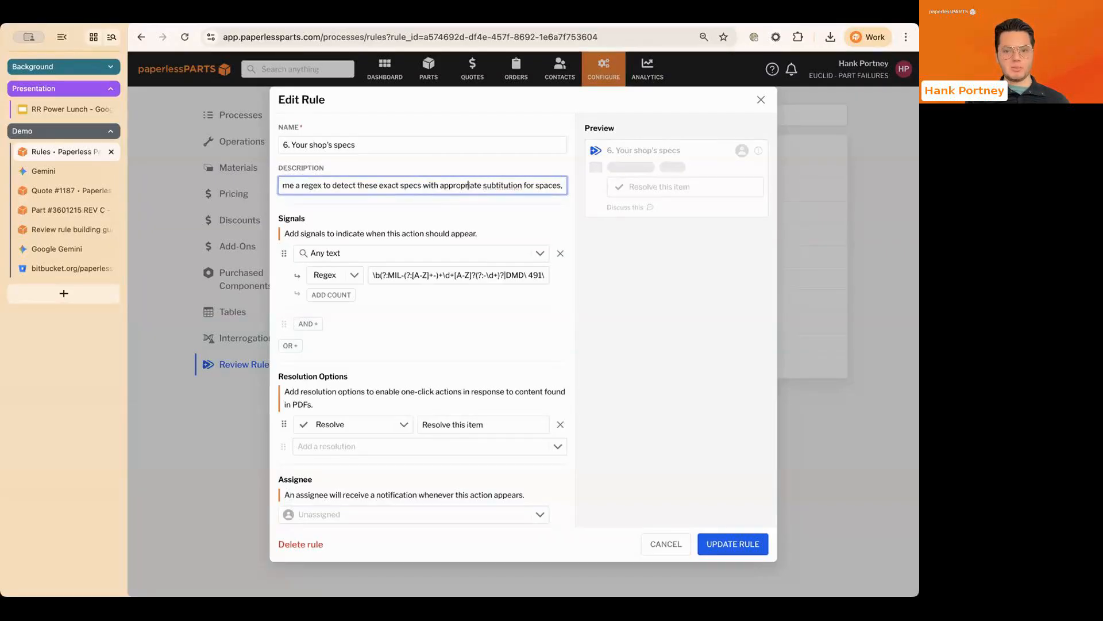
key("Right")
key("Right")
key("Right")
key("Right")
key("Right")
key("Right")
key("Right")
key("Right")
key("Right")
key("Right")
key("Right")
key("Right")
key("Right")
key("Right")
key("Right")
key("Right")
key("Right")
key("Right")
key("Right")
key("Right")
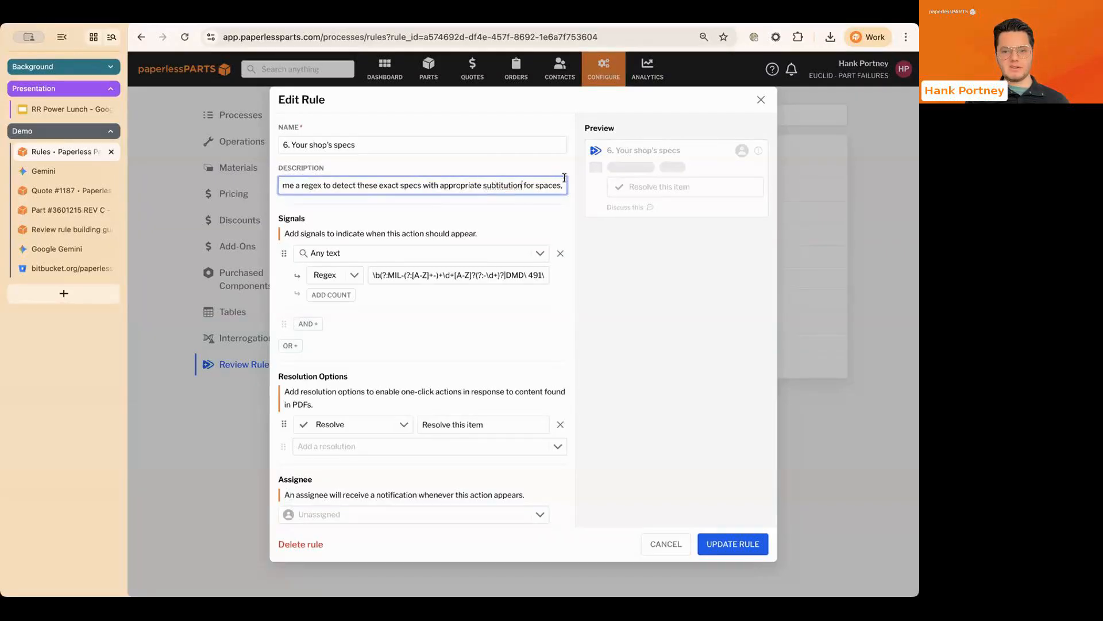
key("Right")
key("Right")
key("Right")
key("Right")
key("Right")
key("Right")
key("Right")
key("Right")
key("Right")
key("Right")
key("Right")
key("Right")
key("Right")
key("Right")
key("Right")
key("Right")
key("Right")
key("Right")
key("Right")
key("Right")
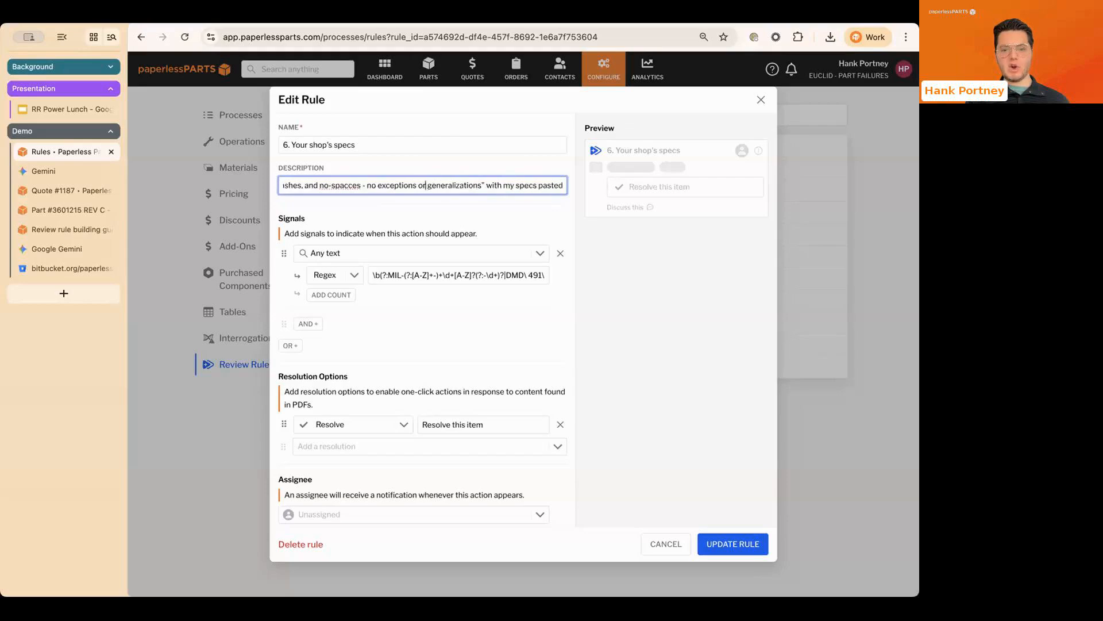
key("Right")
key("Right")
key("Right")
key("Right")
key("Right")
key("Right")
key("Right")
key("Right")
key("Right")
key("Right")
key("Right")
key("Right")
key("Right")
key("Right")
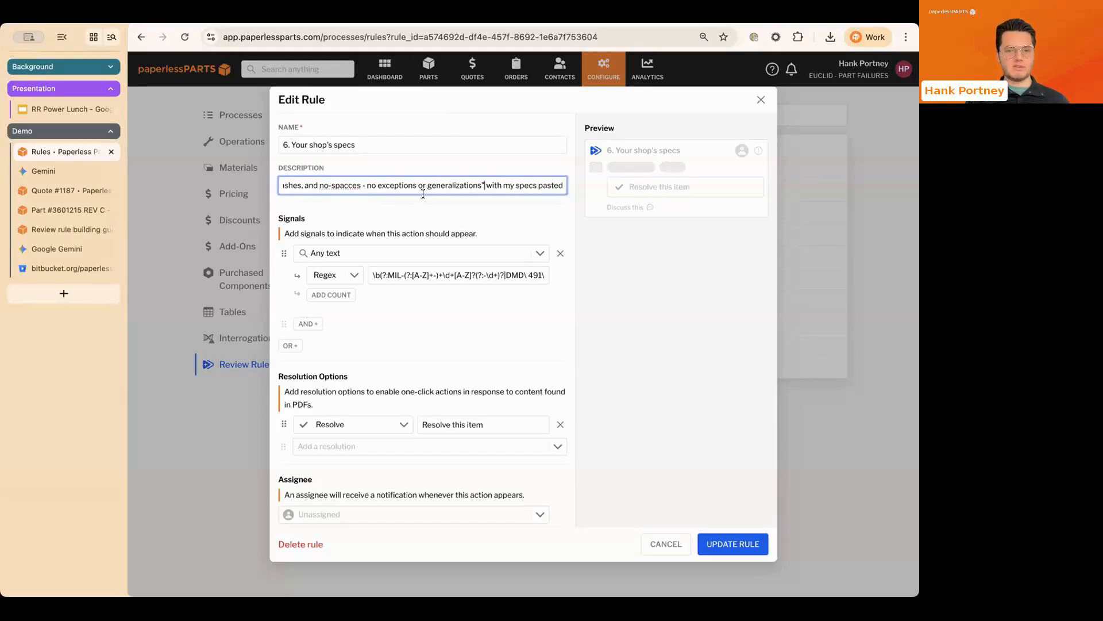
key("Right")
key("Right")
key("Right")
key("Right")
key("Right")
key("Right")
key("Right")
key("Right")
key("Right")
key("Right")
key("Right")
key("Right")
key("Right")
key("Right")
key("Right")
key("Right")
key("Right")
key("Right")
key("Right")
key("Right")
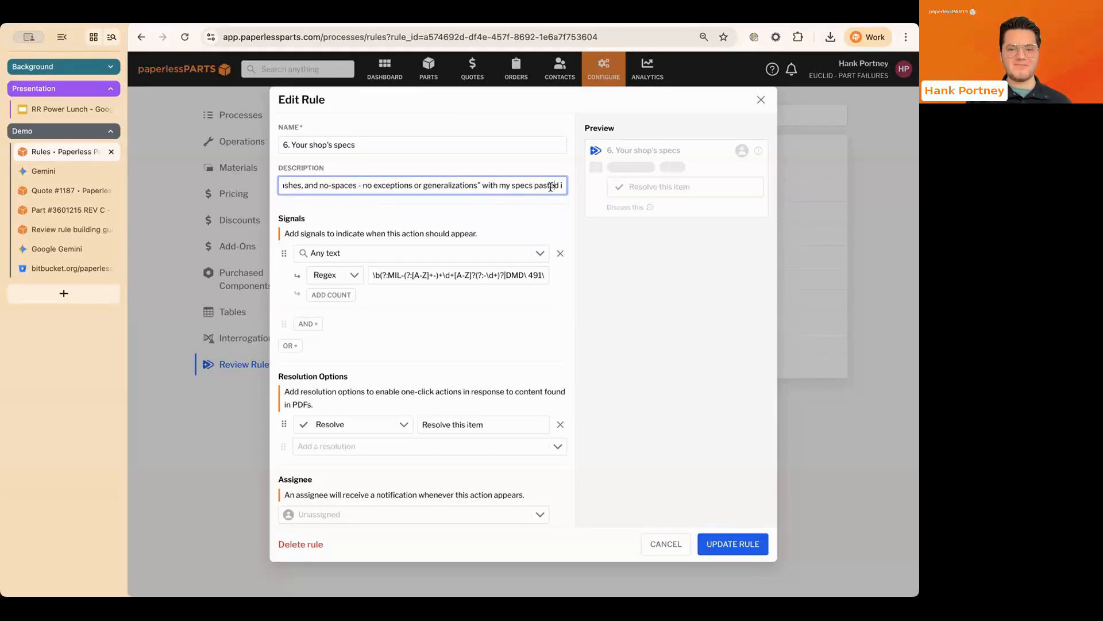
key("Right")
key("Right")
key("Right")
key("Right")
key("Right")
key("Right")
key("Right")
key("Right")
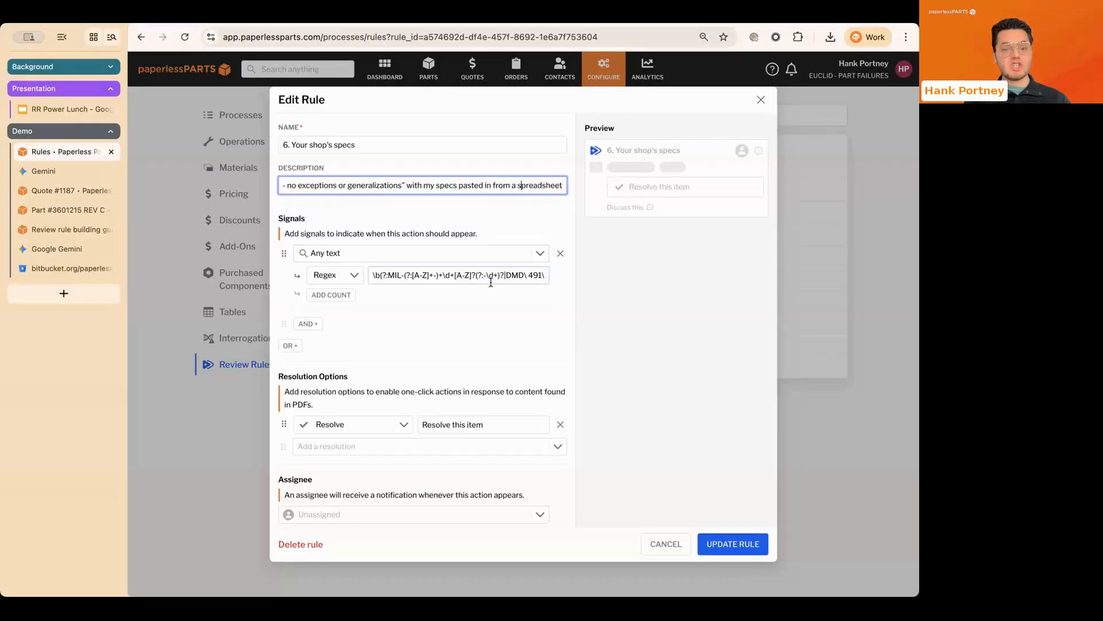
left_click(466, 275)
triple_click(466, 275)
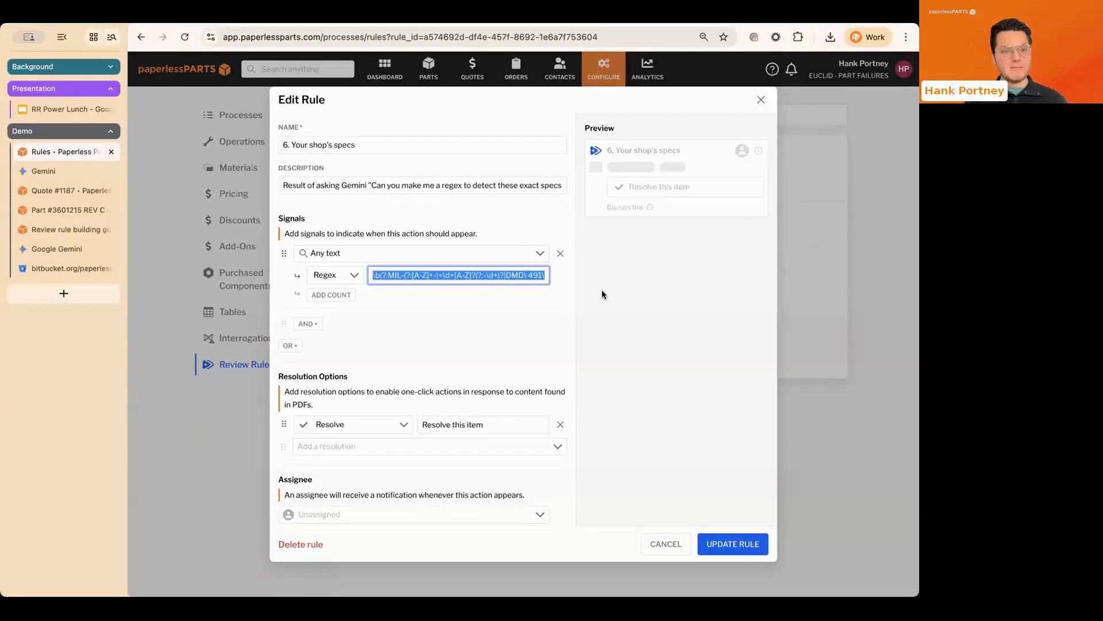
Step: Return to the Quote #1187 overview, closing the open Anodize rule, and open the "6. Your shop's specs" review item for part 3601215
left_click(36, 193)
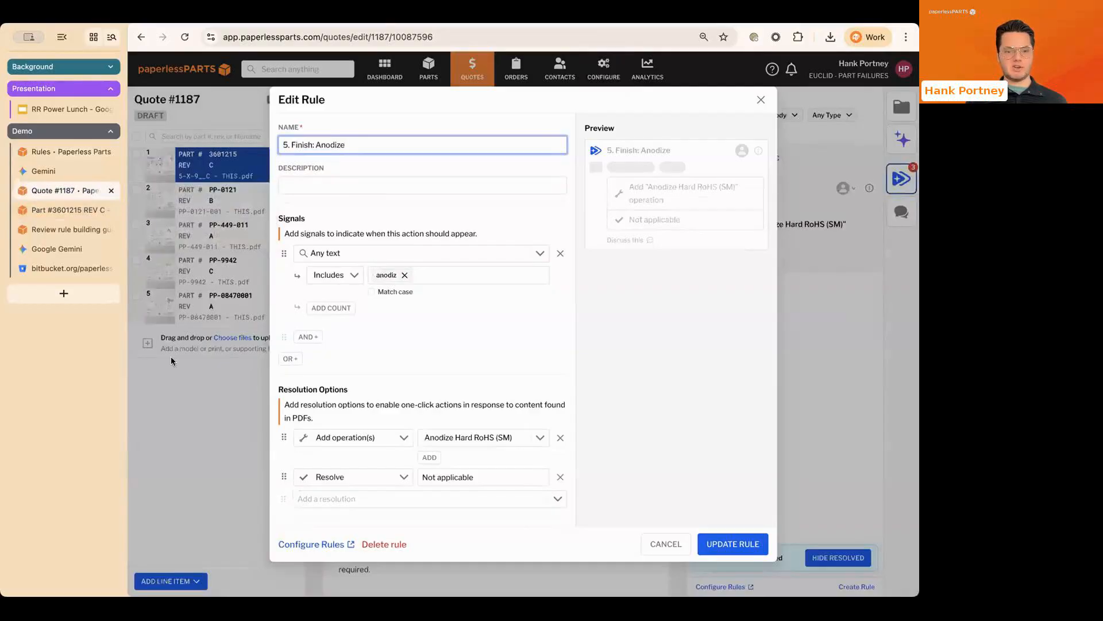
left_click(188, 398)
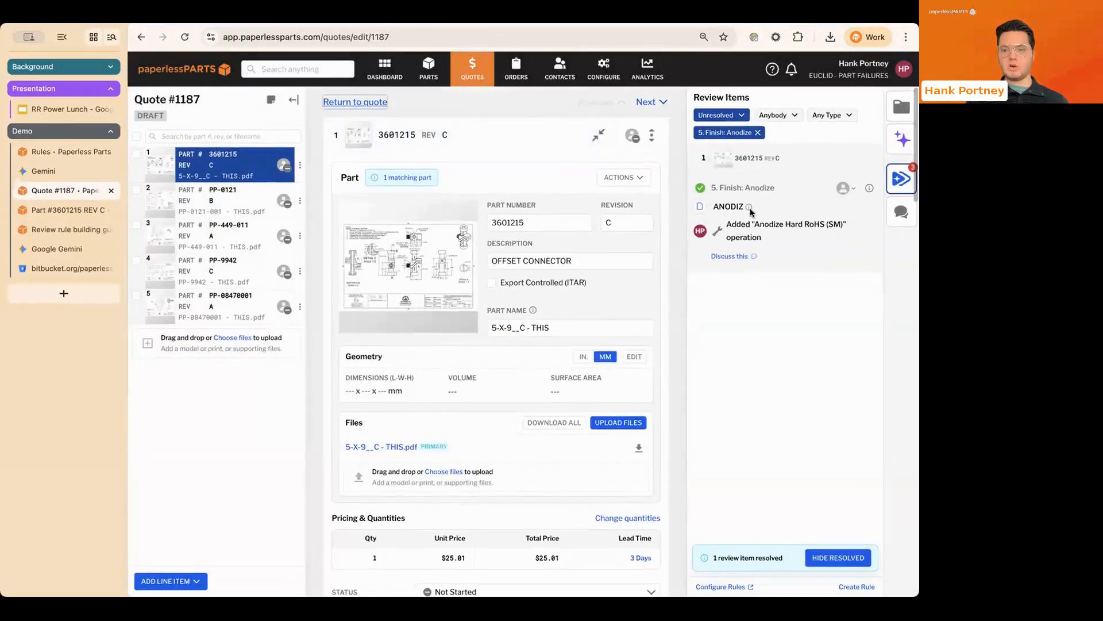
scroll(818, 307, "down", 5)
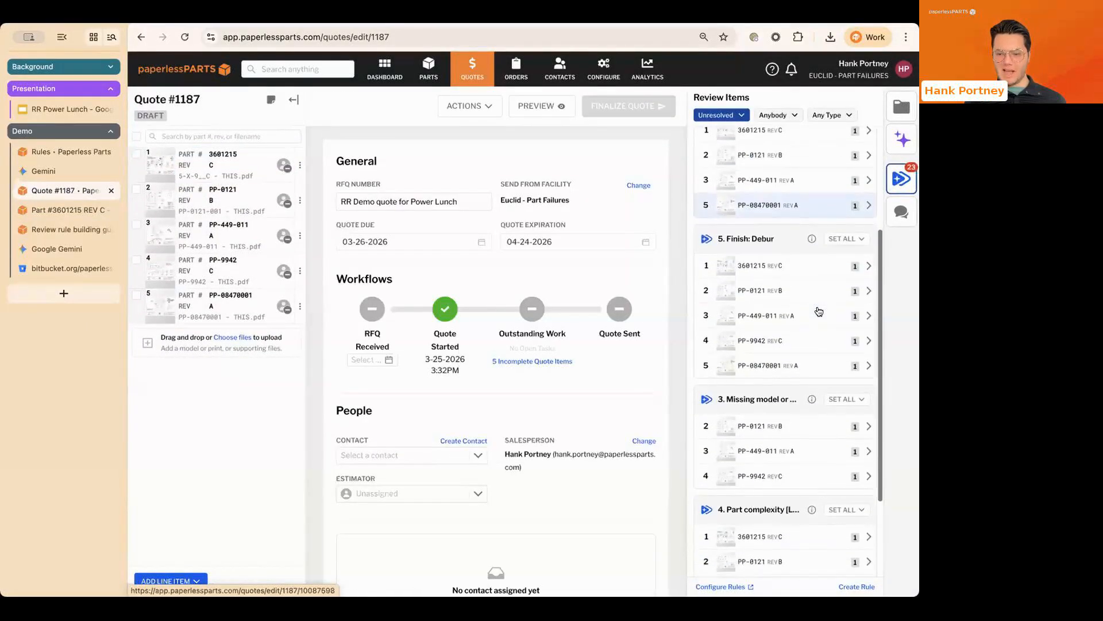
scroll(818, 311, "down", 3)
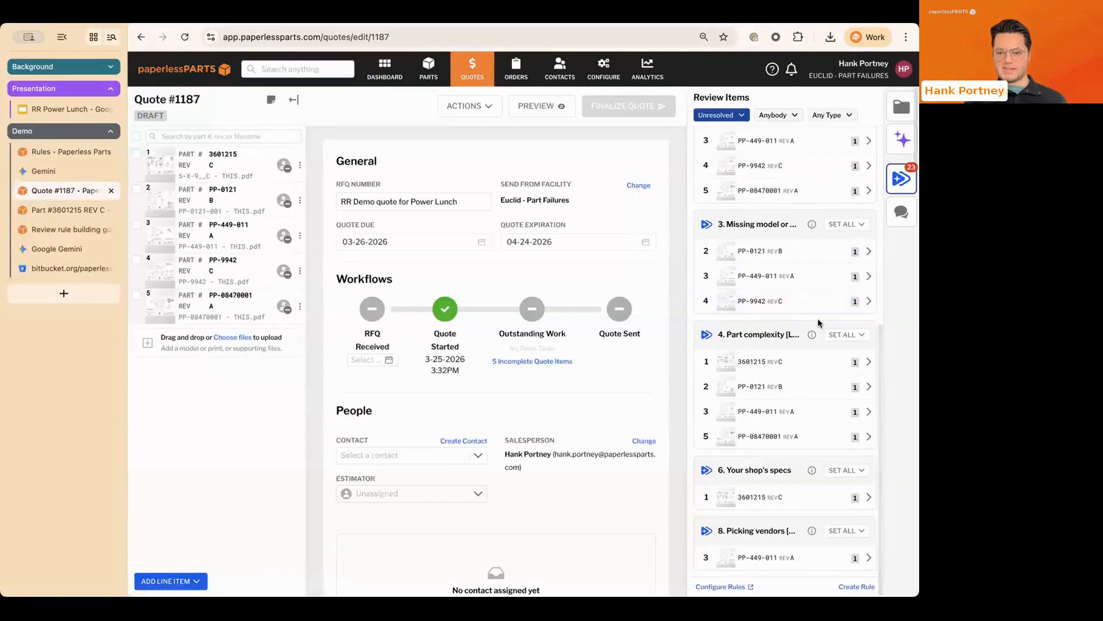
left_click(785, 499)
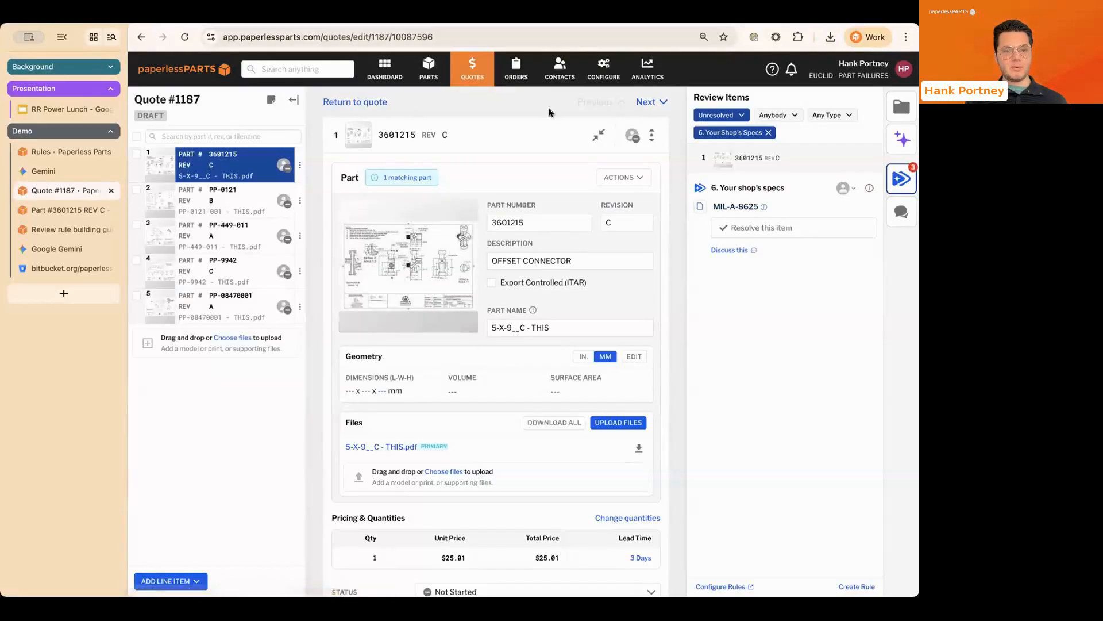
Step: Switch to the part viewer and skip to the print of line 2, part PP-0121
left_click(64, 210)
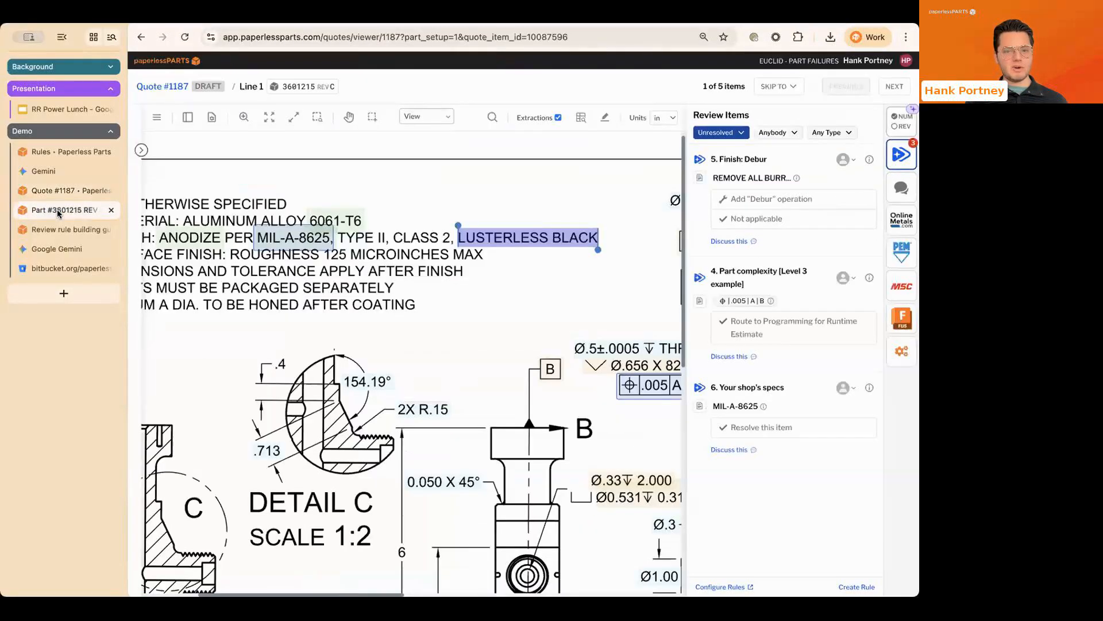
left_click(779, 87)
left_click(773, 141)
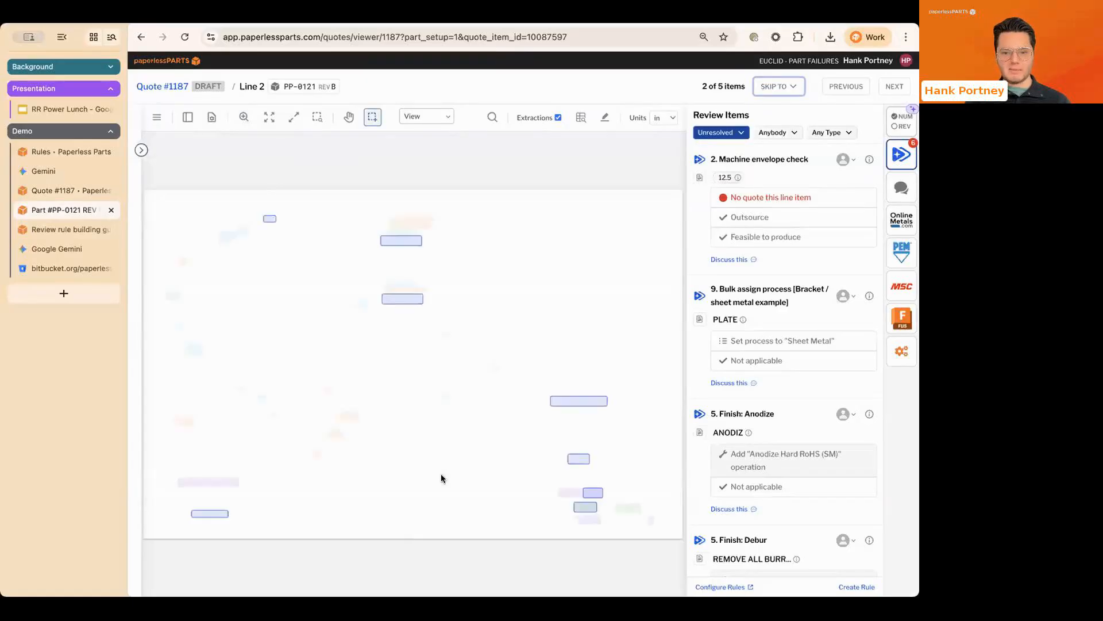
Step: Skip to the print of line 3, part PP-449-011, and inspect the ASTM-B209 callout in its material note
scroll(499, 496, "up", 3)
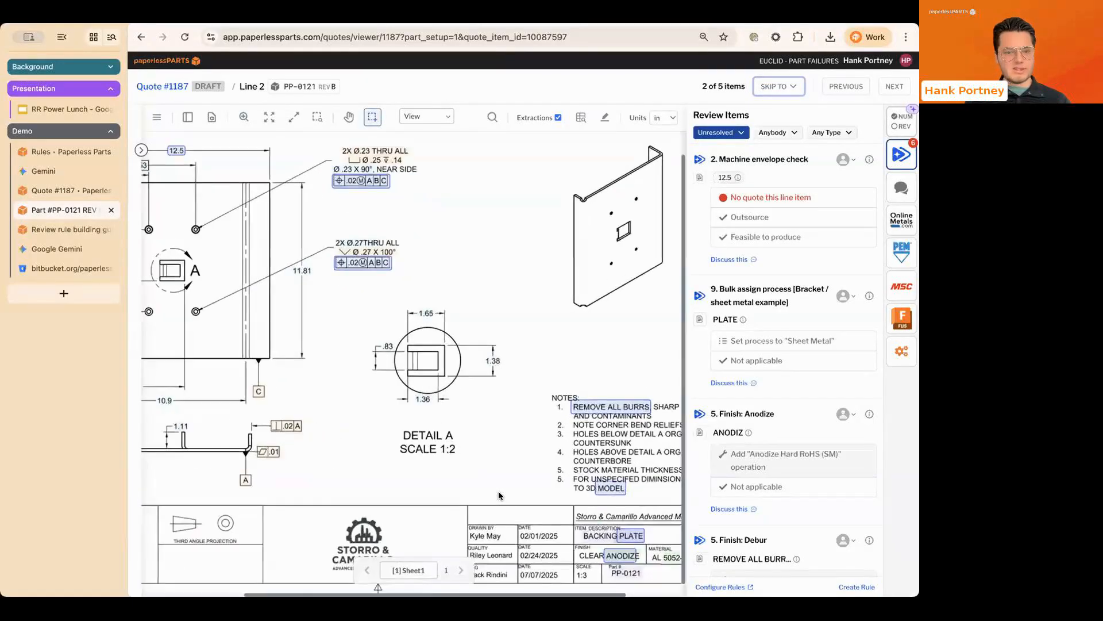
left_click(778, 86)
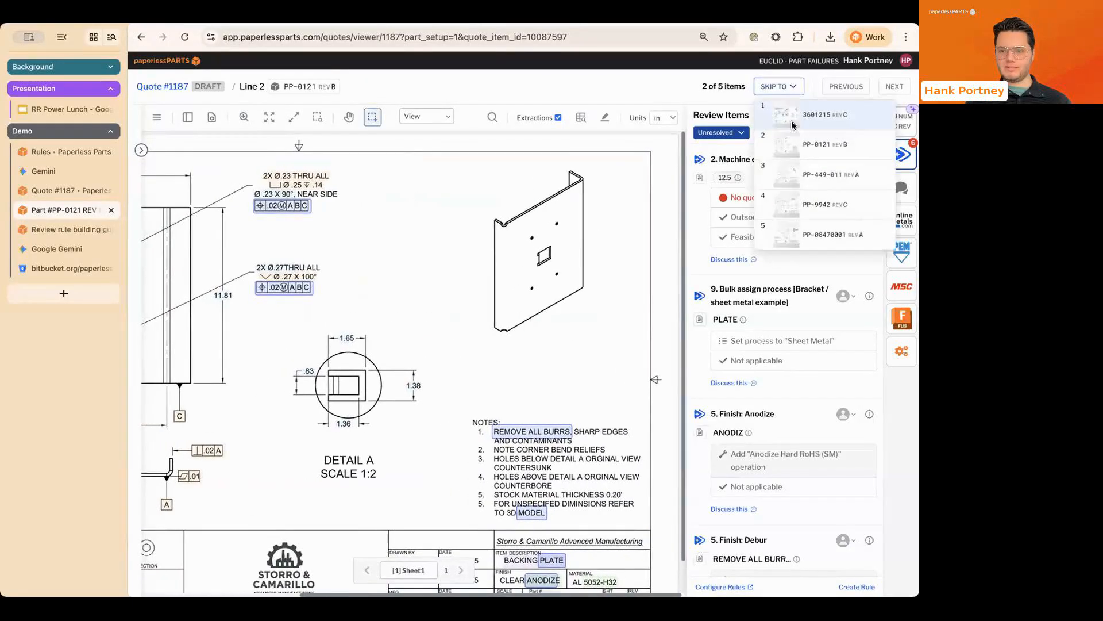
left_click(798, 176)
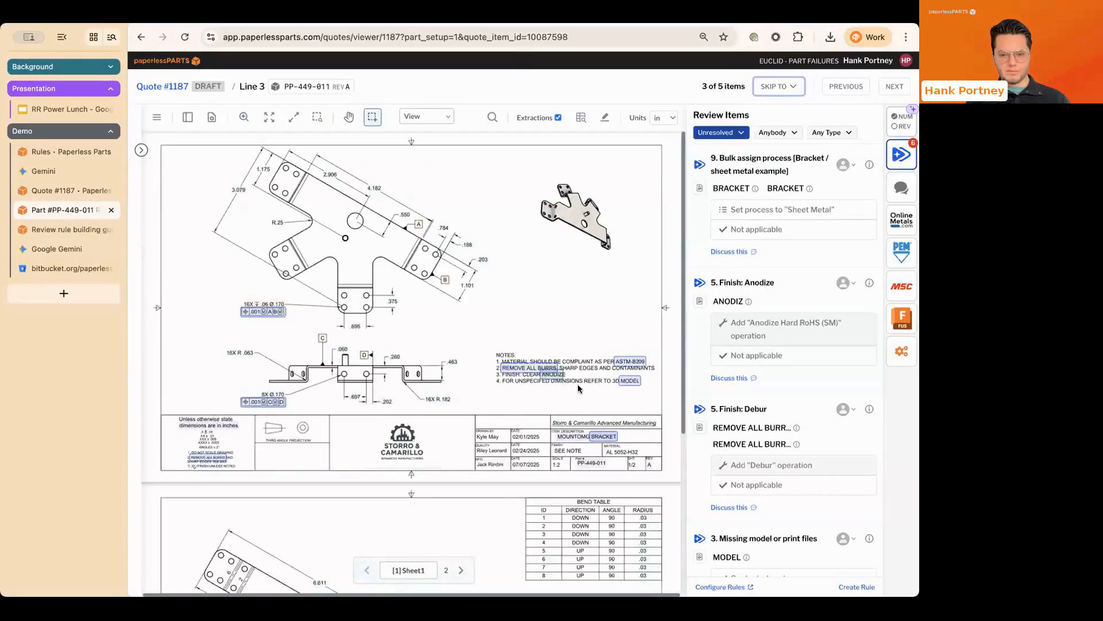
scroll(578, 386, "up", 3)
scroll(578, 388, "up", 3)
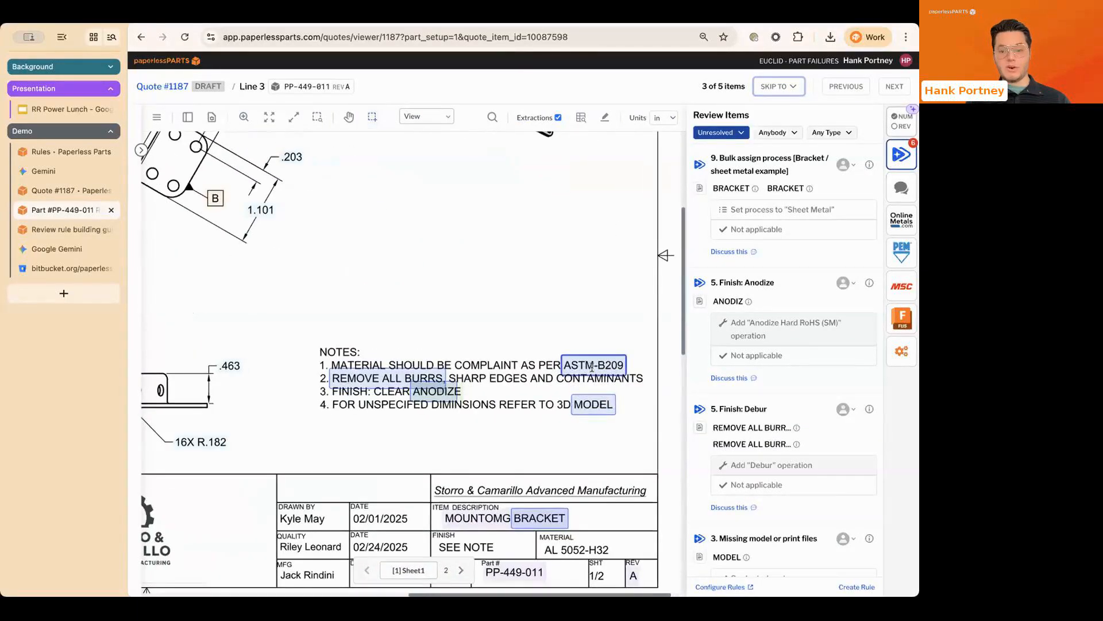
left_click(592, 369)
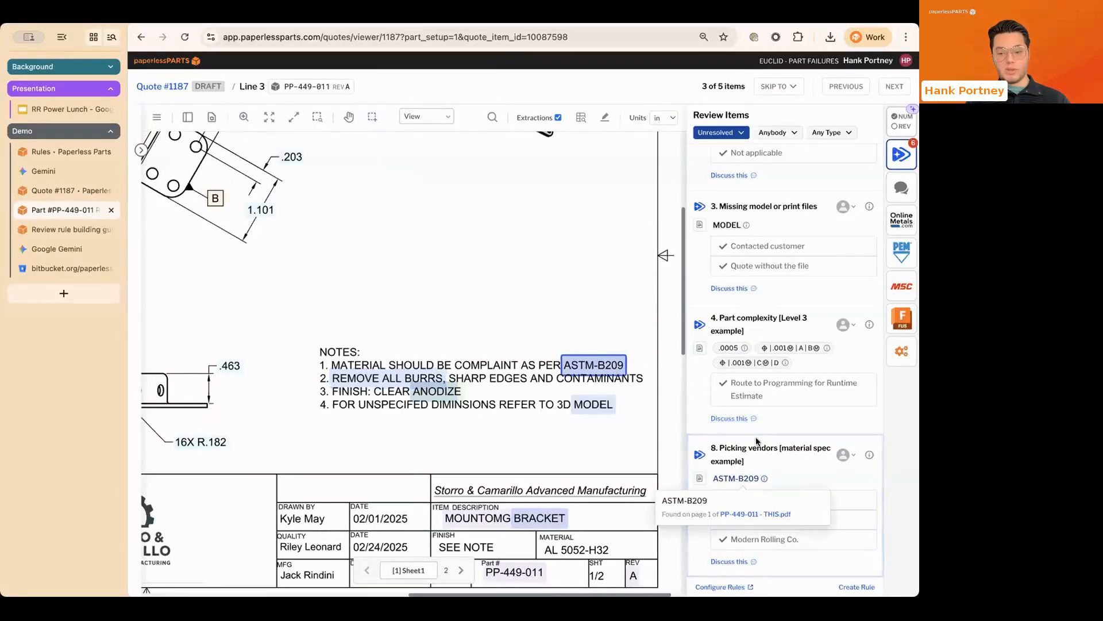
Step: Look through the review items for part PP-449-011 and highlight the first two notes on its print
scroll(750, 398, "up", 4)
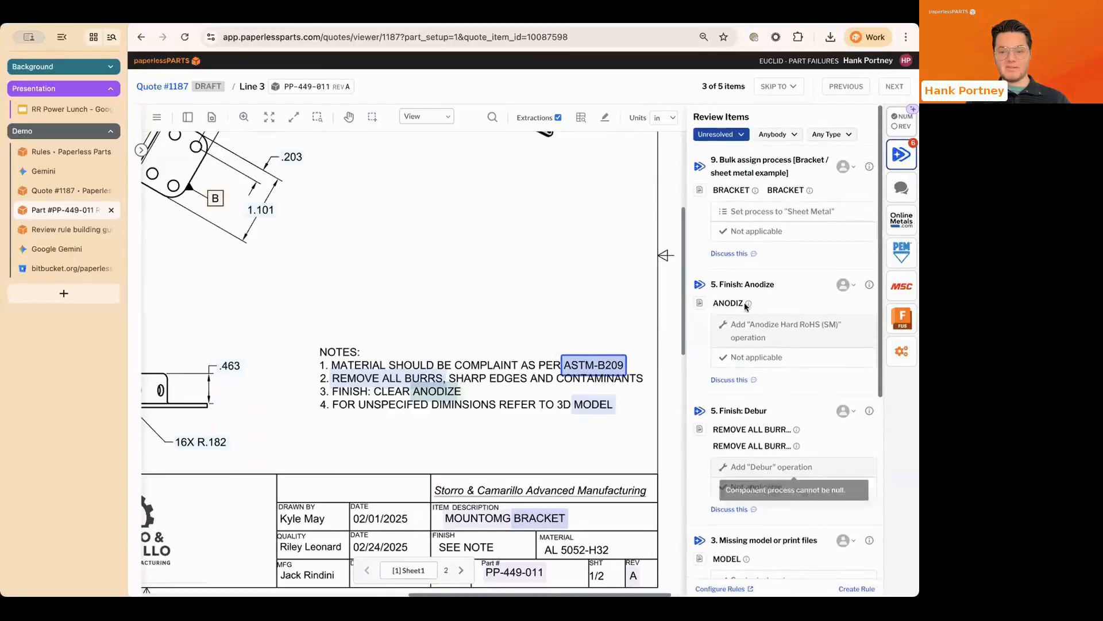
scroll(752, 331, "down", 2)
scroll(753, 332, "down", 2)
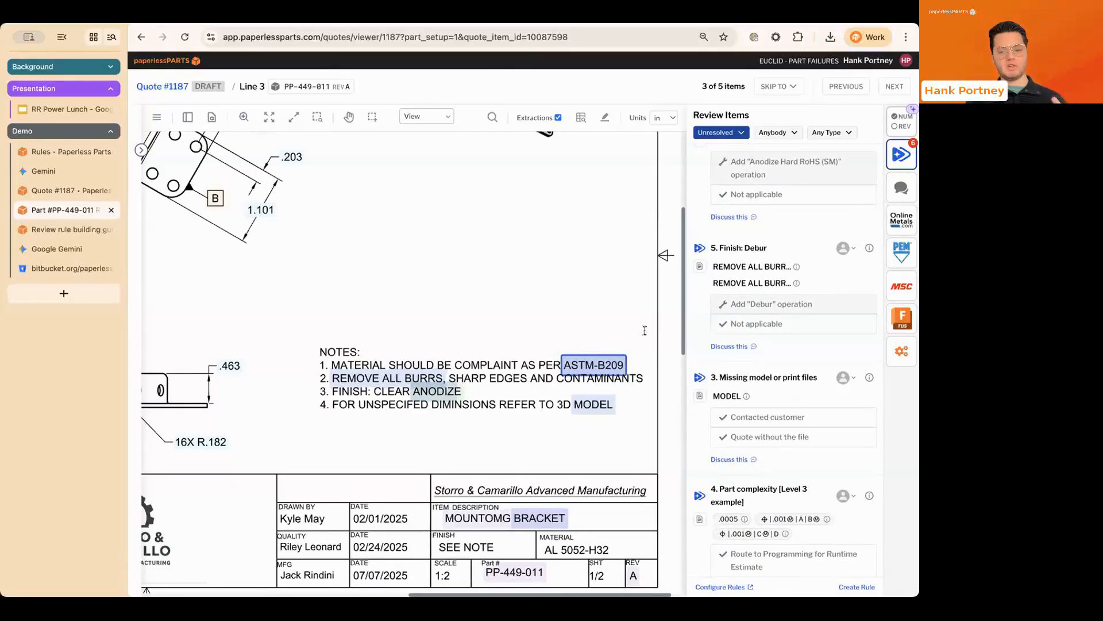
scroll(646, 368, "down", 5)
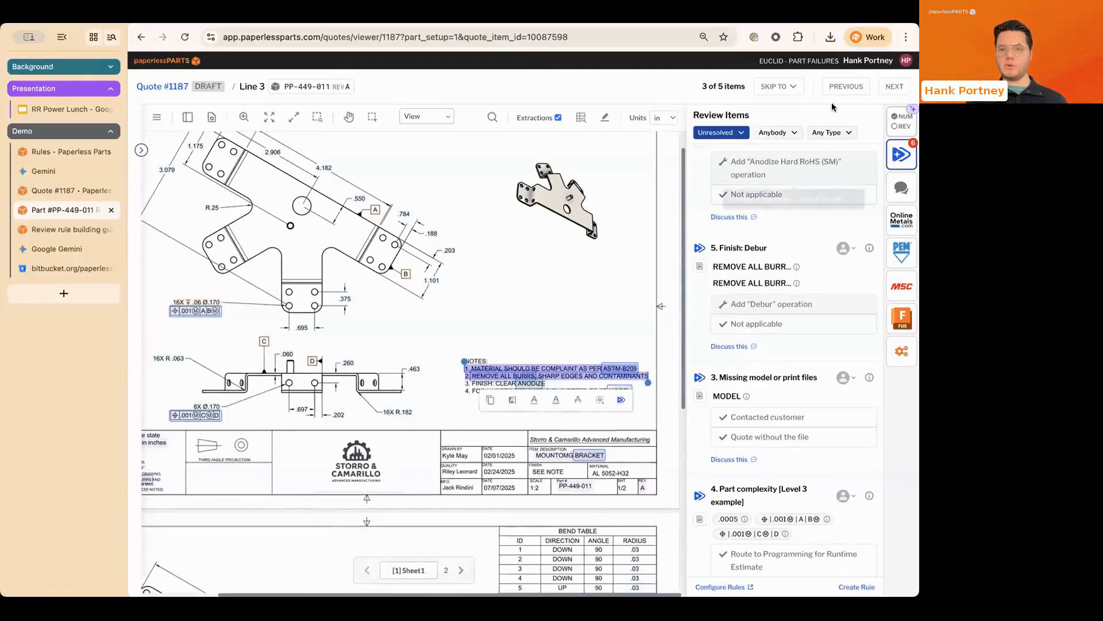
Step: Advance past the print of line 4, part PP-9942, to the print of line 5, part PP-08470001
left_click(892, 87)
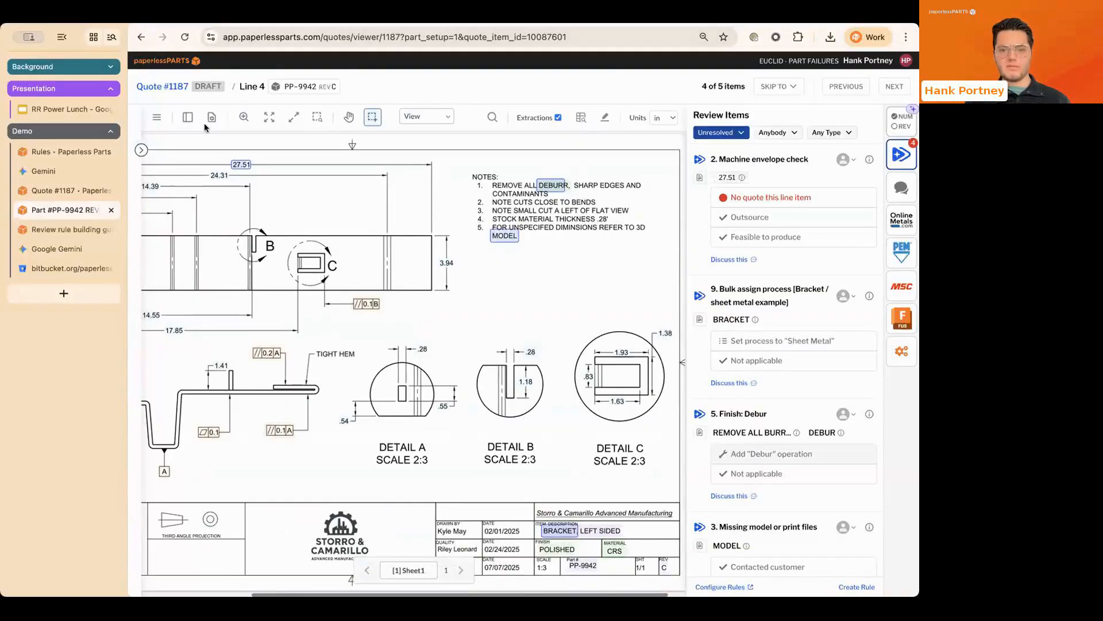
scroll(550, 252, "right", 6)
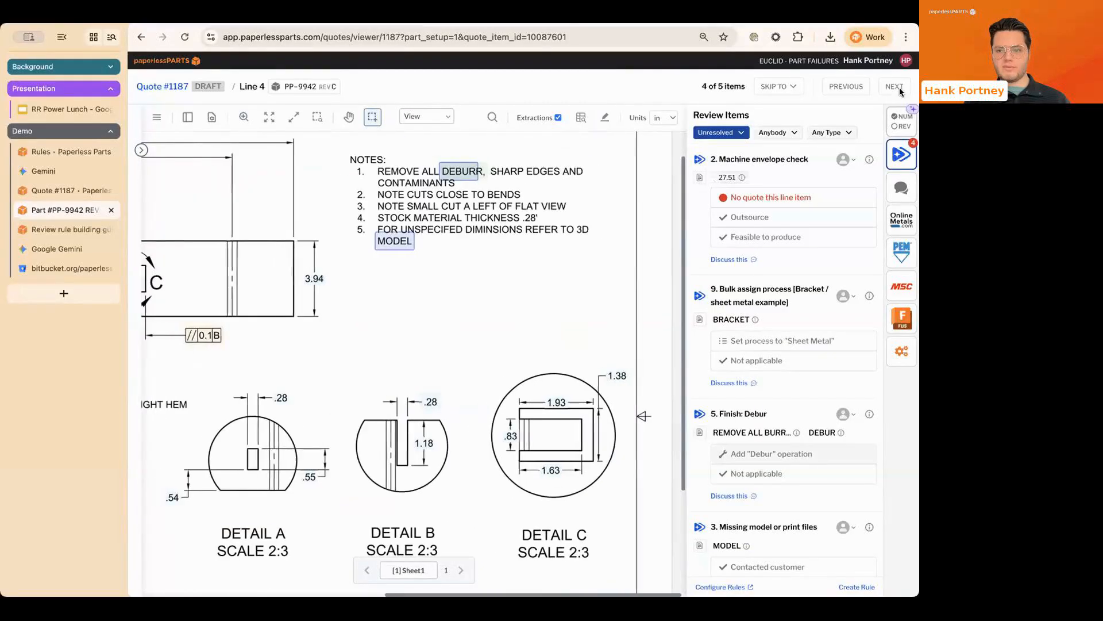
left_click(895, 86)
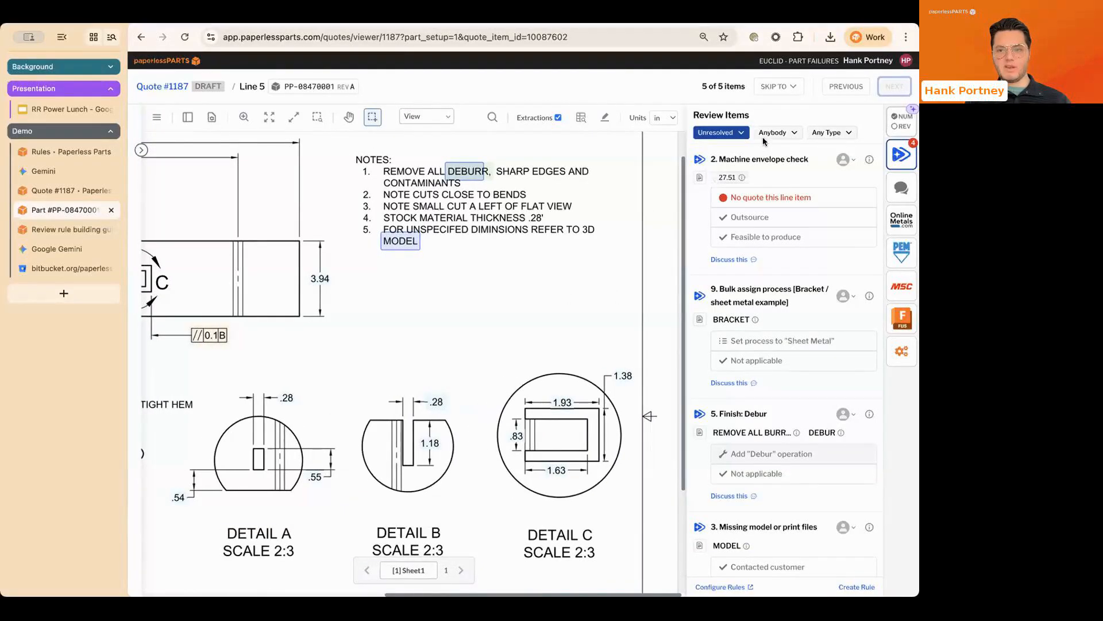
Step: Examine the AMS-4016 material callout in the notes of the PP-08470001 print
scroll(566, 255, "up", 2)
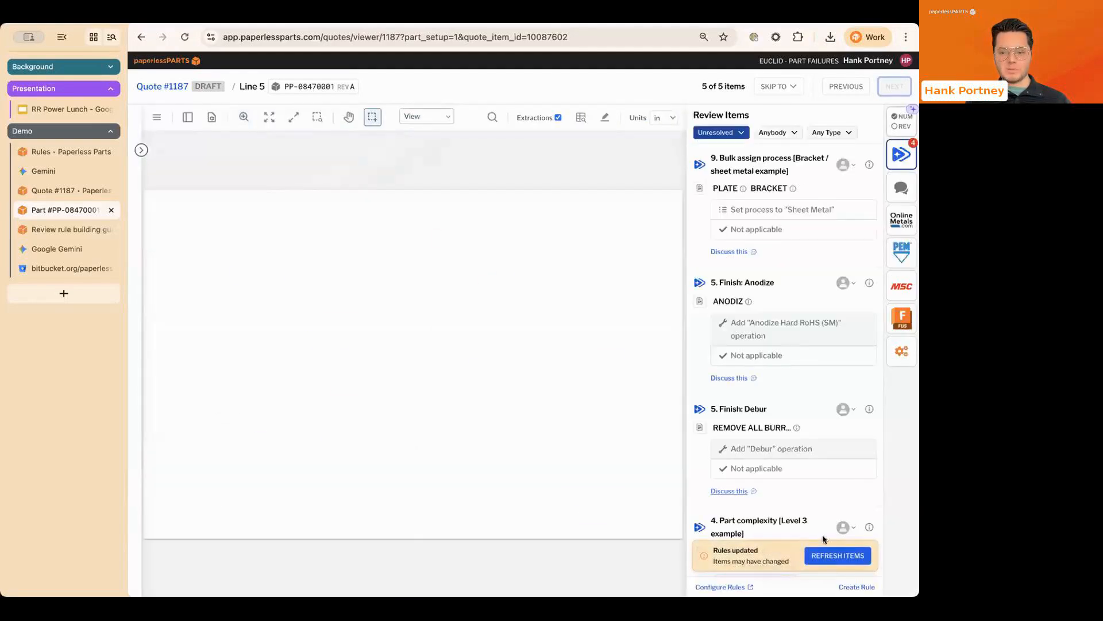
scroll(446, 357, "up", 3)
scroll(402, 391, "left", 3)
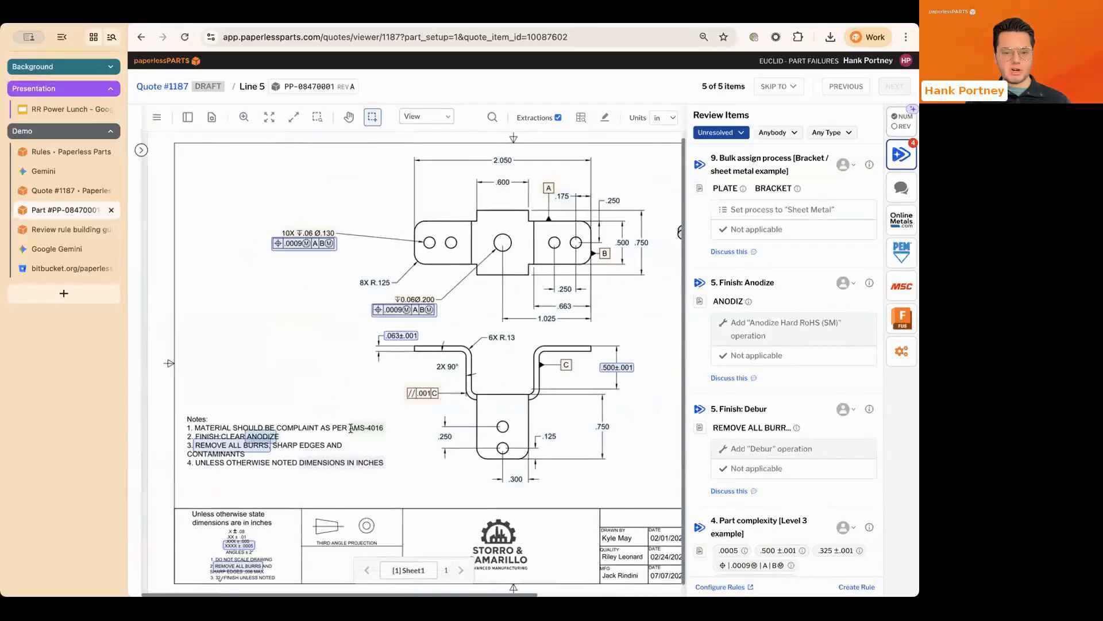
scroll(352, 425, "up", 3)
left_click(356, 445)
scroll(305, 446, "up", 3)
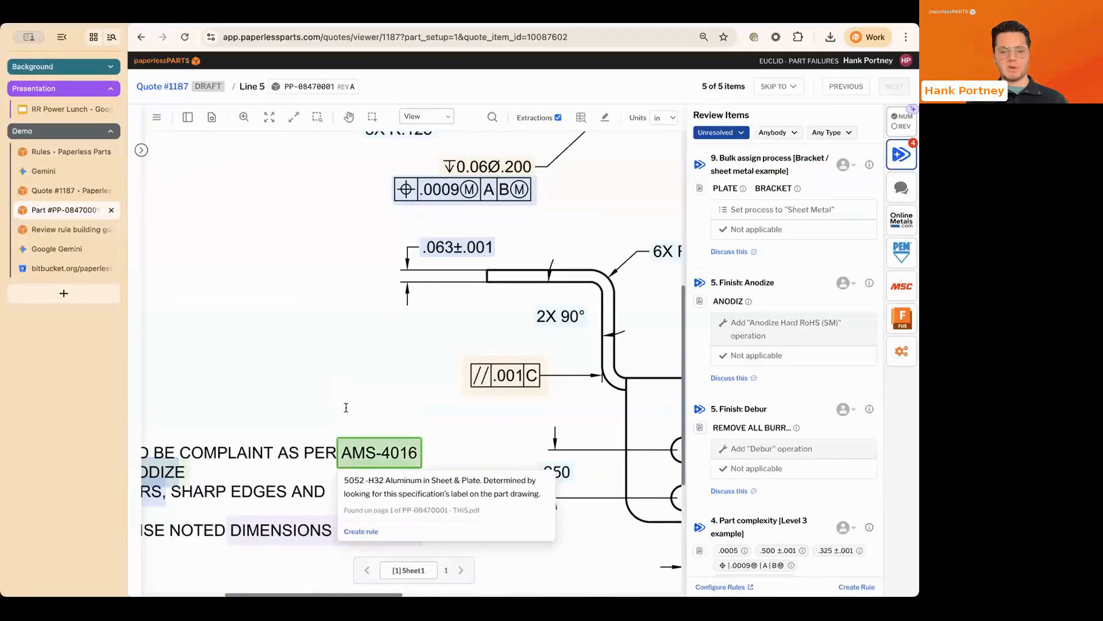
scroll(345, 416, "down", 5)
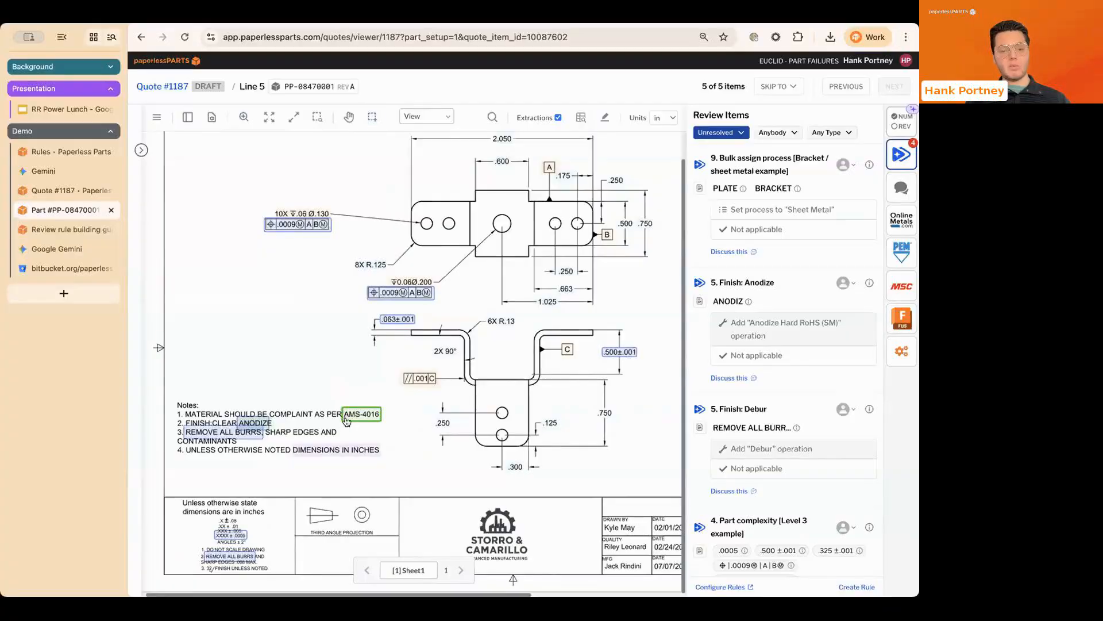
left_click(363, 420)
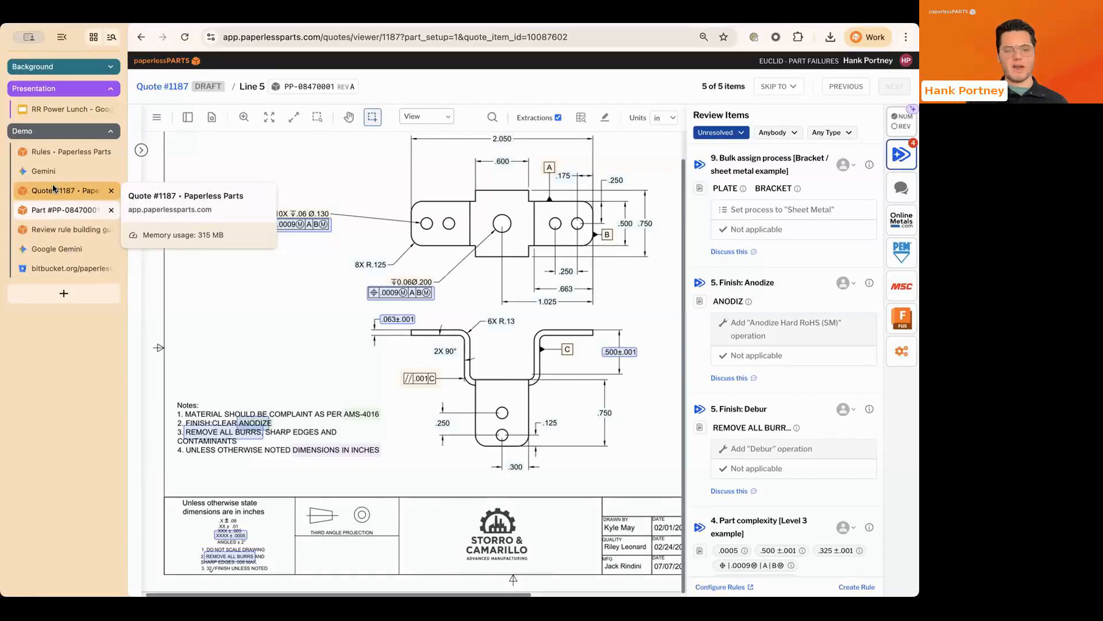
Step: Switch to the review rules list and open the "7. OEM-specific specifications [SpaceX example]" rule
left_click(62, 154)
key("Escape")
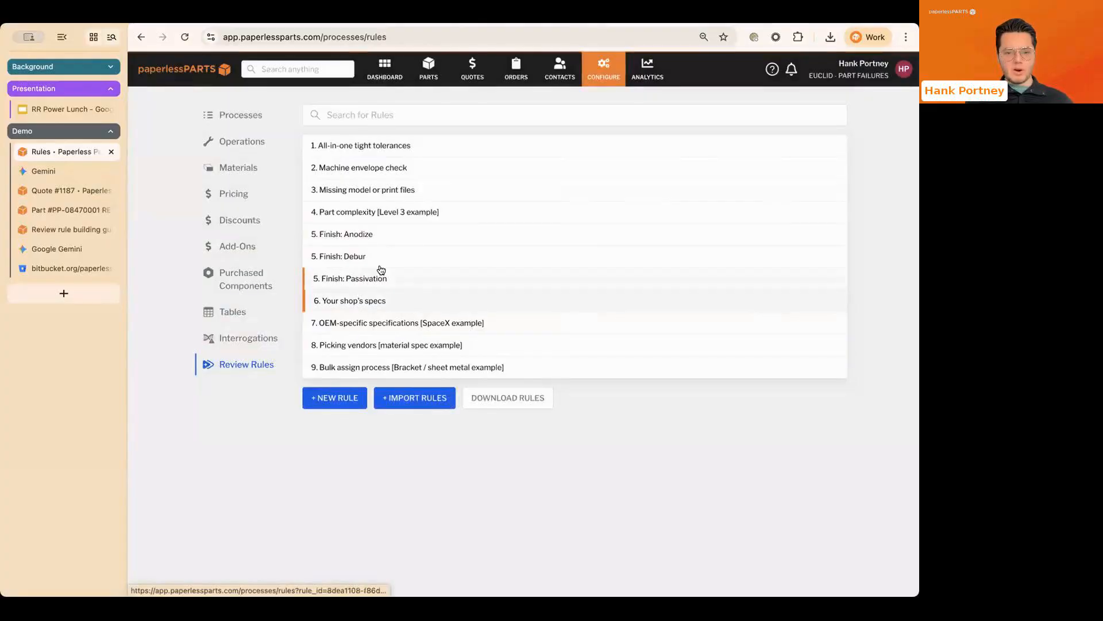
left_click(428, 322)
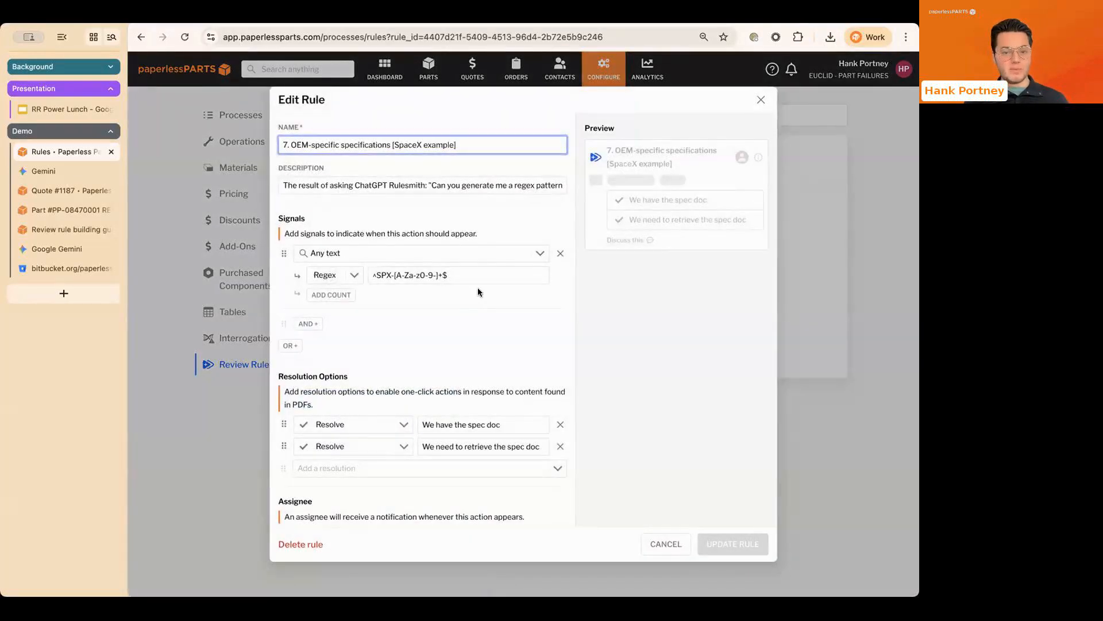
Step: Read the rule's description of the regex prompt as far as the prefix, and highlight "SPX" in it
left_click(458, 184)
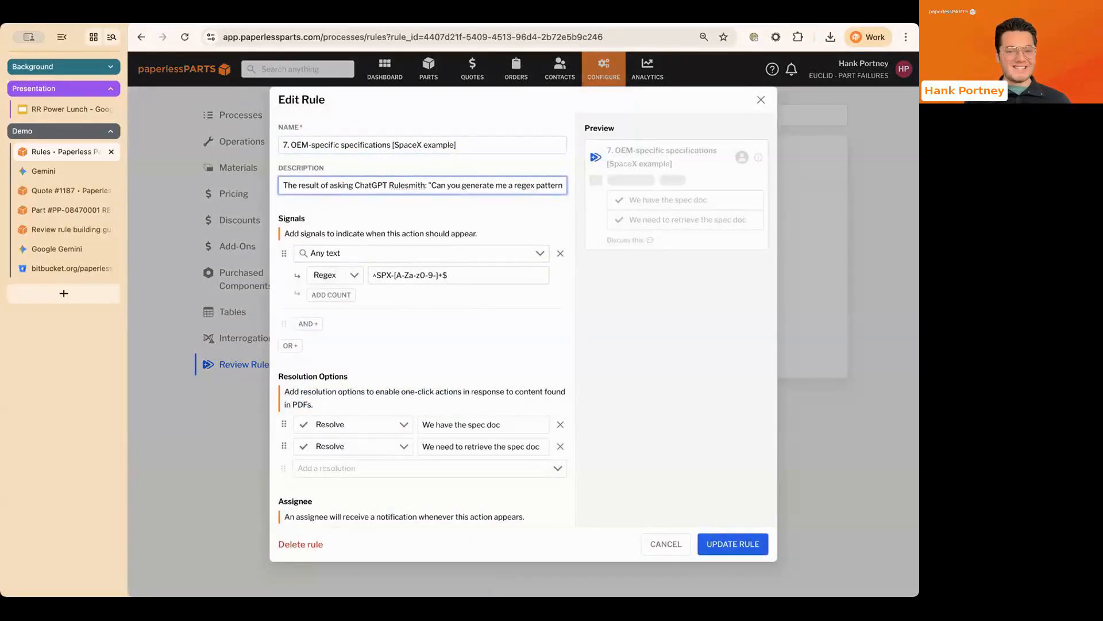
left_click(552, 185)
key("Right")
key("Right")
key("Right")
key("Right")
key("Right")
key("Right")
key("Right")
key("Right")
key("Right")
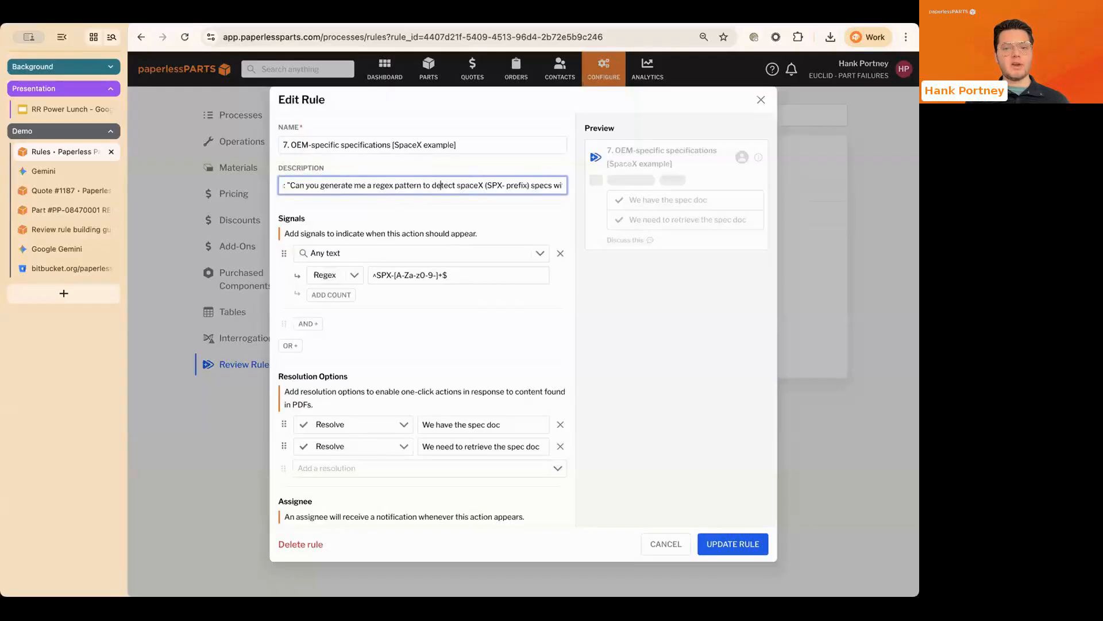
key("Right")
key("Right")
key("Right")
key("Right")
key("Right")
key("Right")
key("Right")
key("Right")
key("Right")
key("Right")
key("Right")
key("Right")
key("Right")
key("Right")
key("Right")
key("Right")
key("Right")
key("Right")
key("Right")
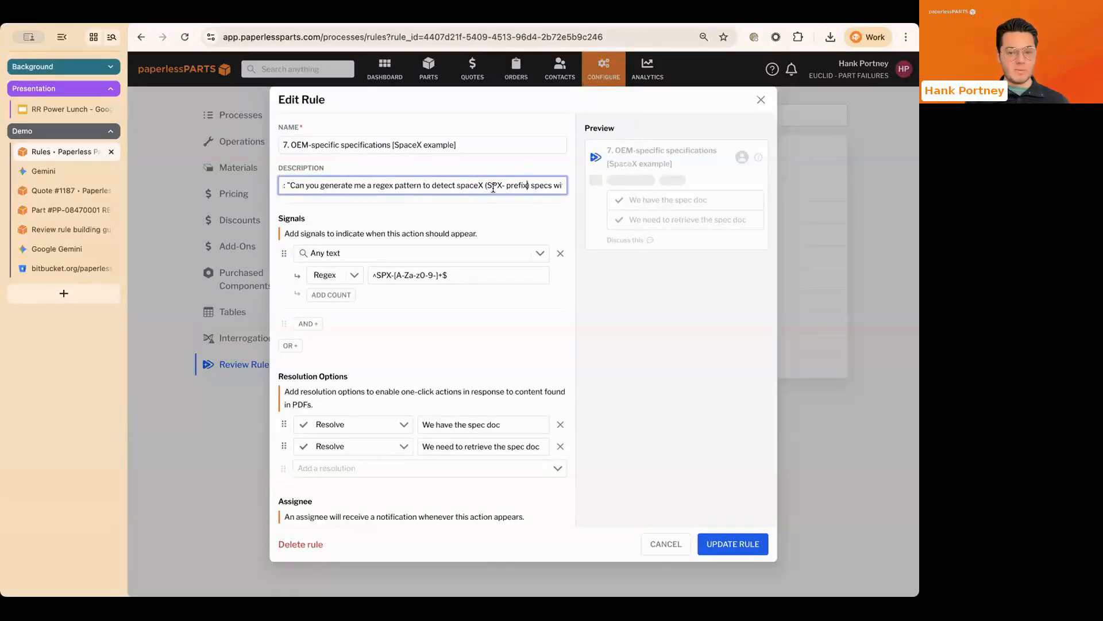
left_click_drag(487, 187, 503, 187)
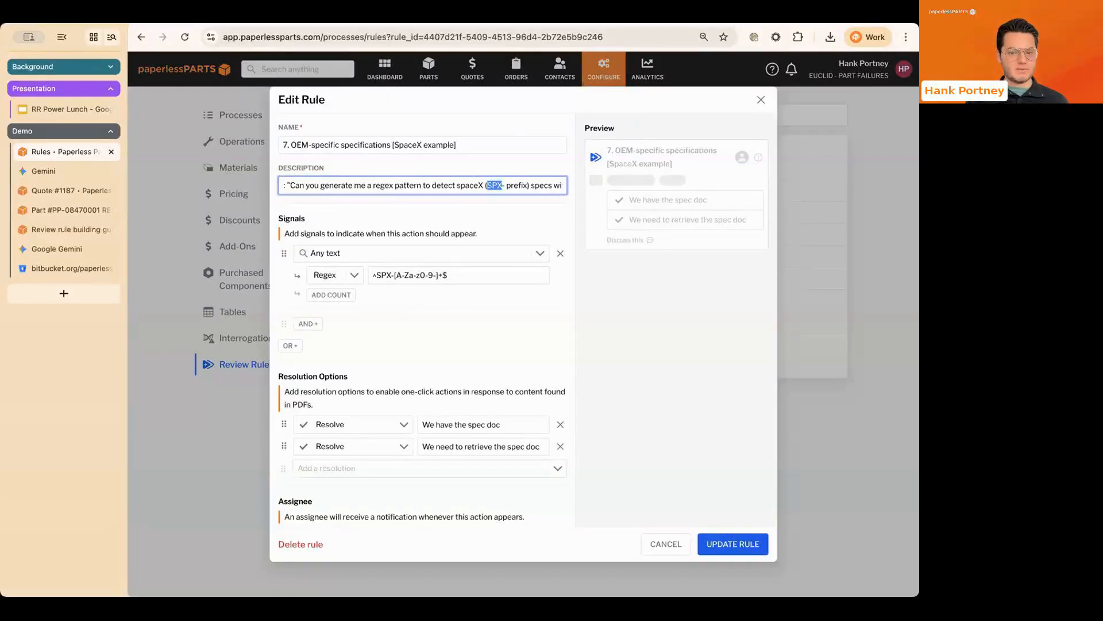
Step: Read the rest of the OEM-specific rule's description to its end, and close the rule without changes
left_click(504, 186)
key("Right")
key("Right")
key("Right")
key("Right")
key("Right")
key("Right")
key("Right")
key("Right")
key("Right")
key("Right")
key("Right")
key("Right")
key("Right")
key("Right")
key("Right")
key("Right")
key("Right")
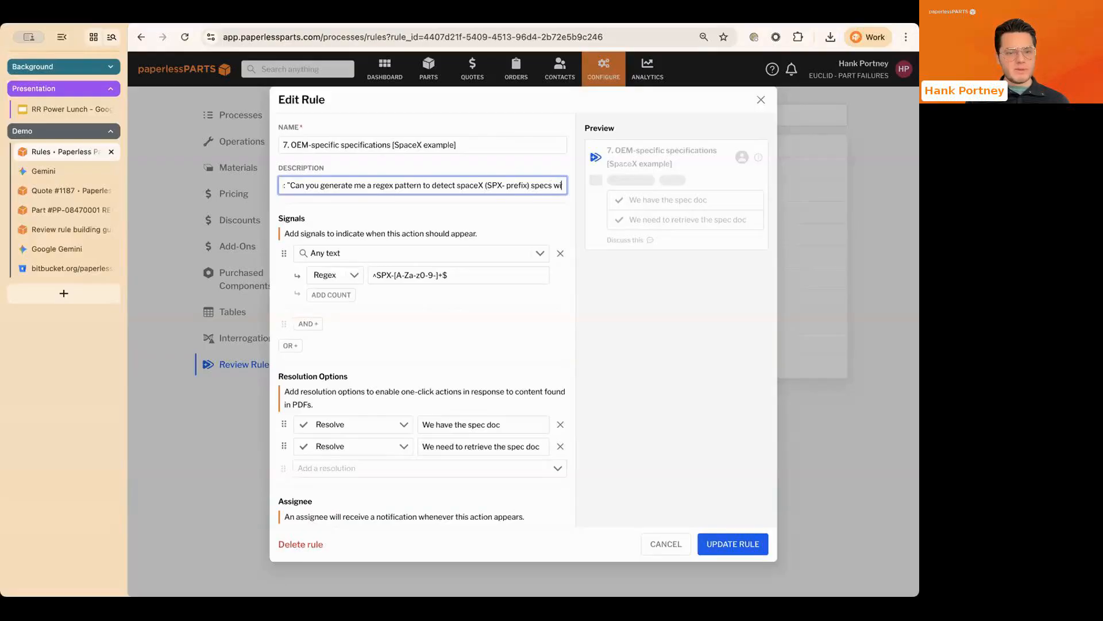
key("Right")
key("Right")
key("Right")
key("Right")
key("Right")
key("Right")
key("Right")
key("Right")
key("Right")
key("Right")
key("Right")
key("Right")
key("Right")
key("Right")
key("Right")
key("Right")
key("Right")
key("Right")
key("Right")
key("Right")
key("Right")
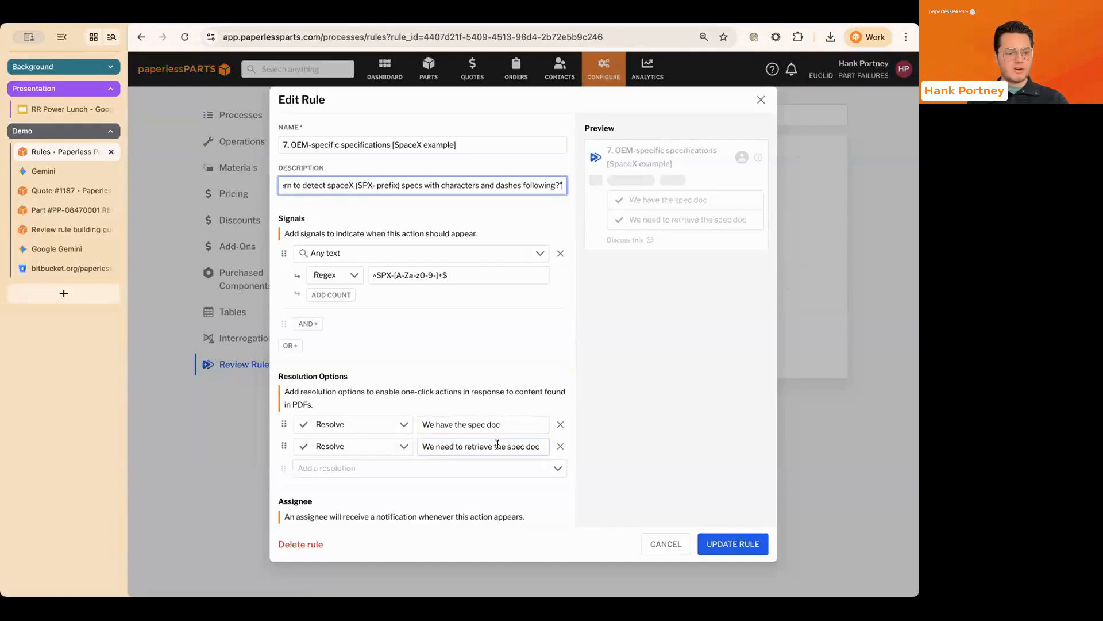
left_click(201, 430)
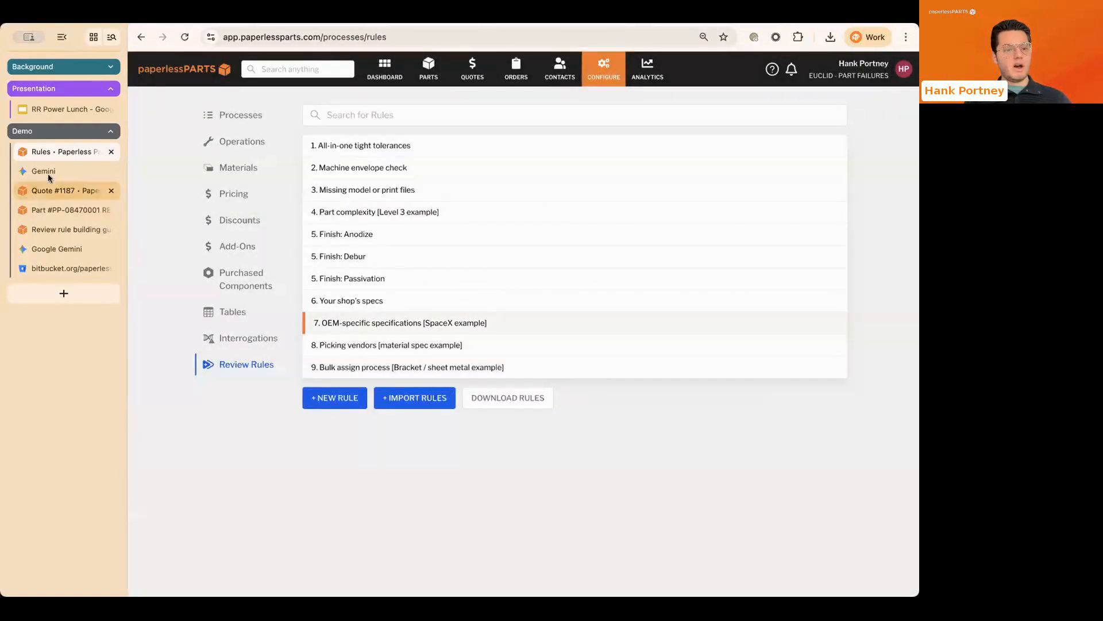
Step: Return to the Quote #1187 overview and open the "8. Picking vendors" review item for part PP-449-011
left_click(74, 190)
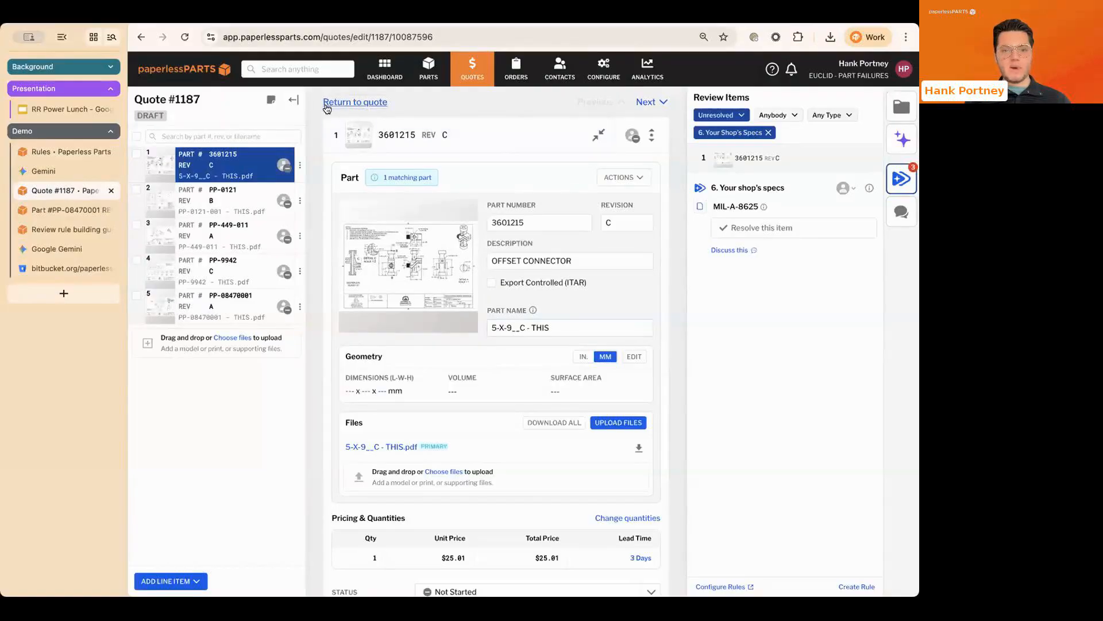
left_click(345, 102)
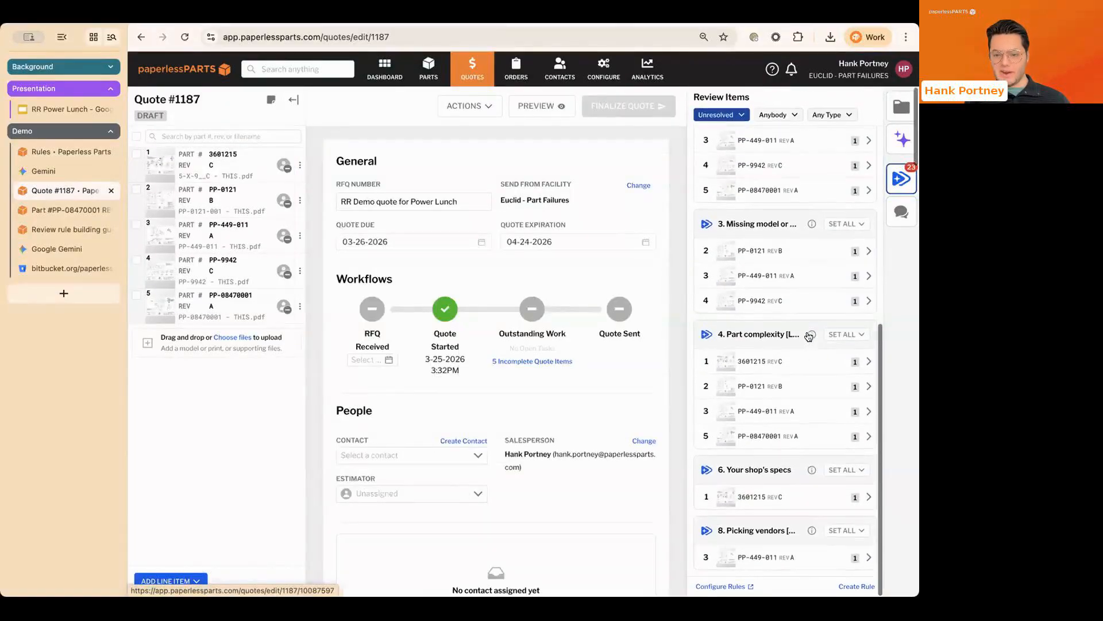
left_click(763, 556)
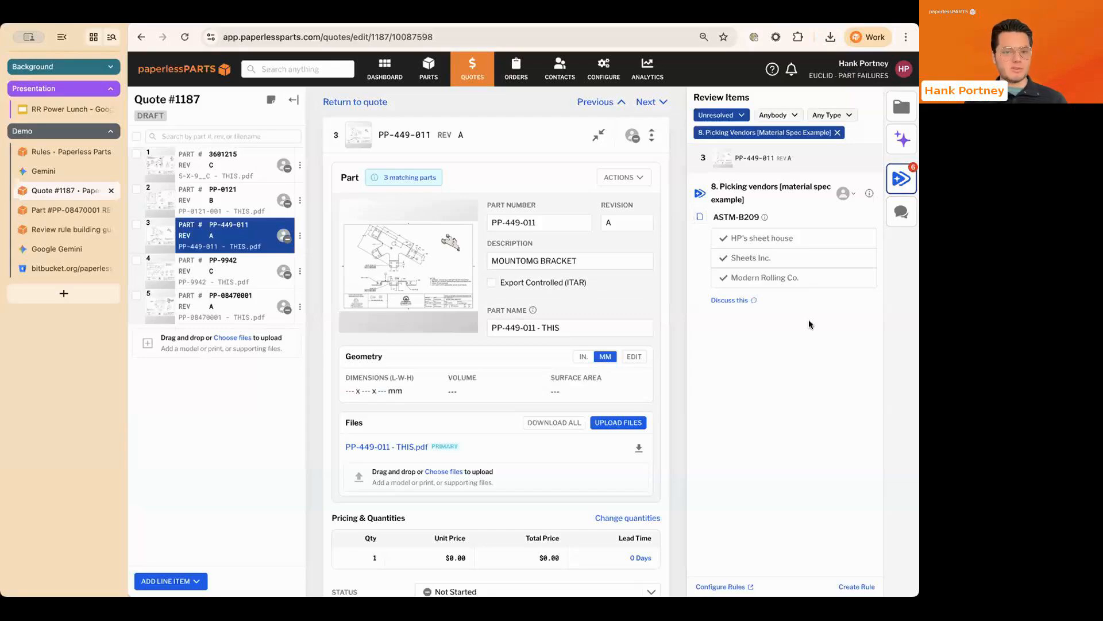
Step: Open the vendor rule from its review item details, examine its description, signals and vendor resolutions, and close it unchanged
left_click(869, 193)
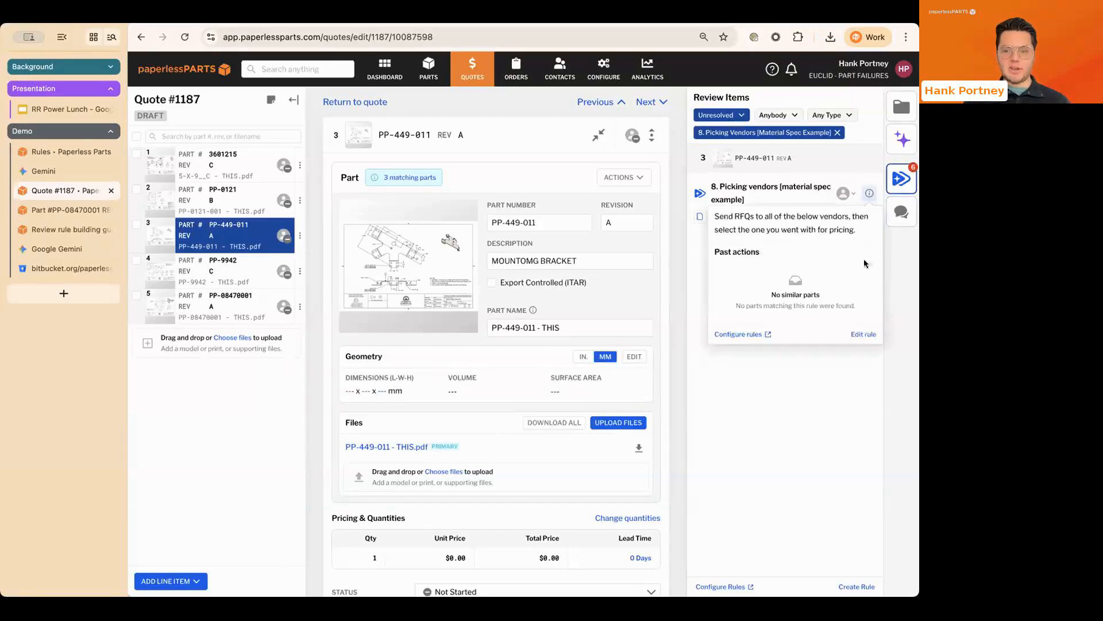
left_click(864, 334)
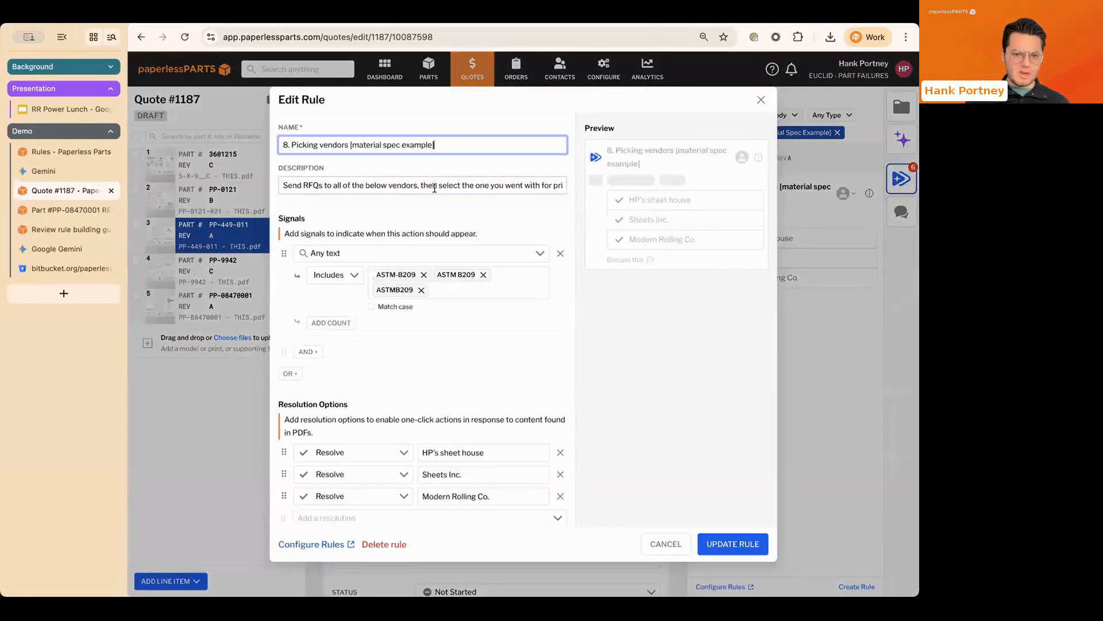
left_click(433, 187)
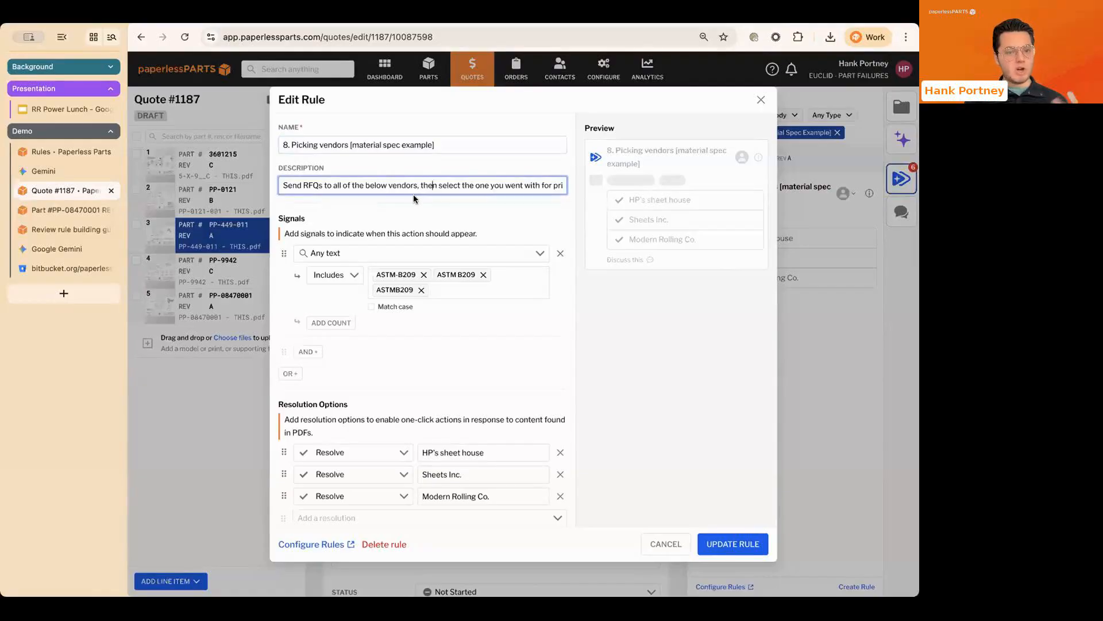
left_click(792, 303)
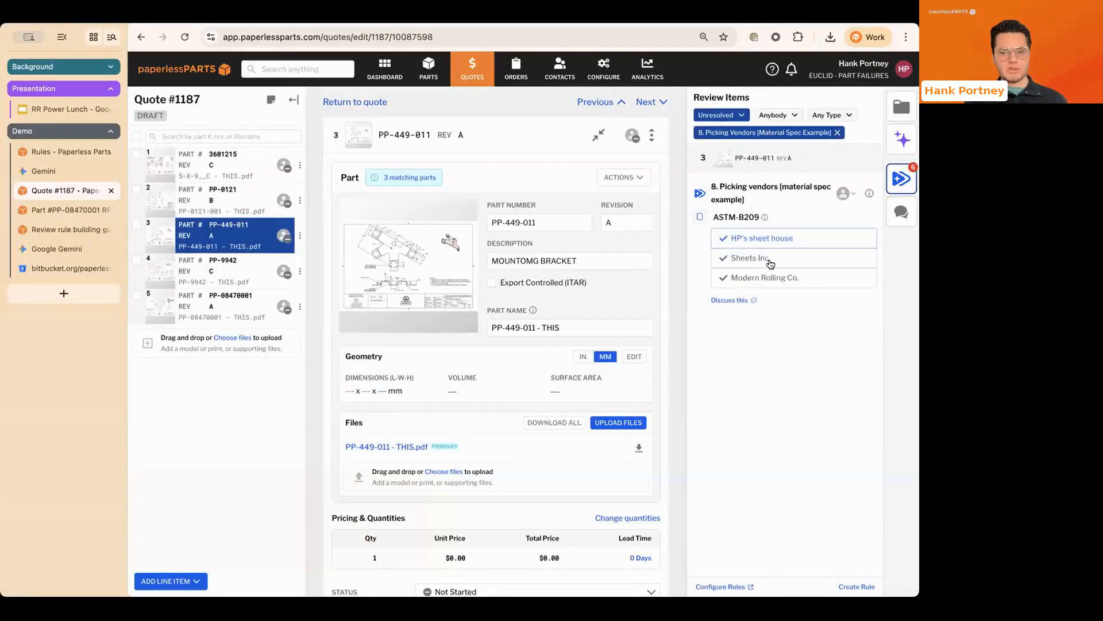
Step: Resolve the vendor review item for part PP-449-011 with "Sheets Inc.", and return to the review rules list
scroll(650, 283, "down", 3)
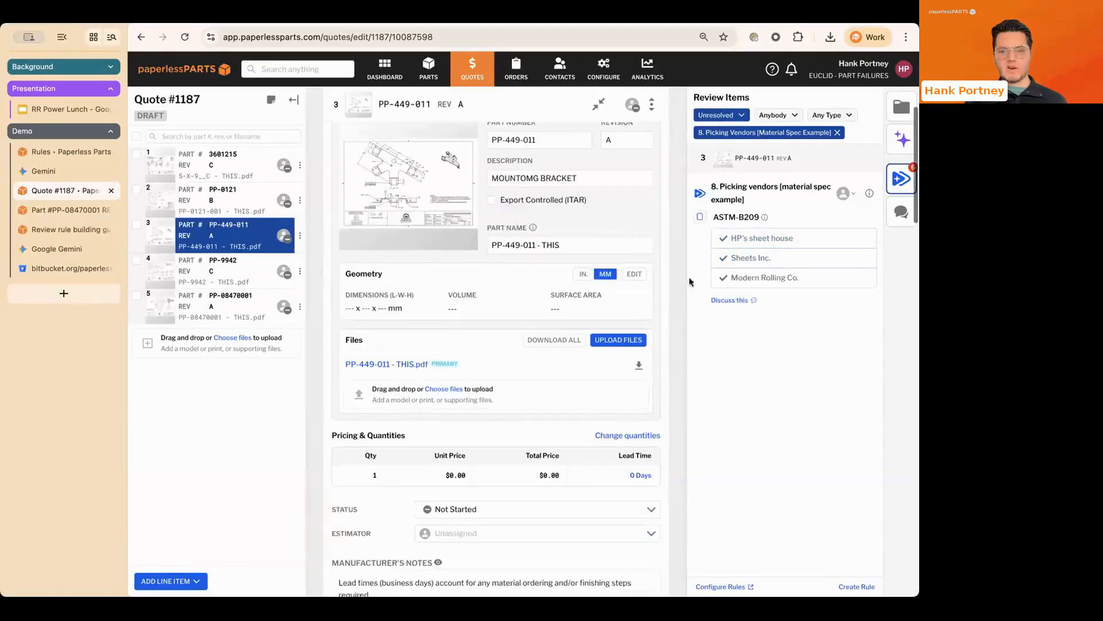
left_click(748, 260)
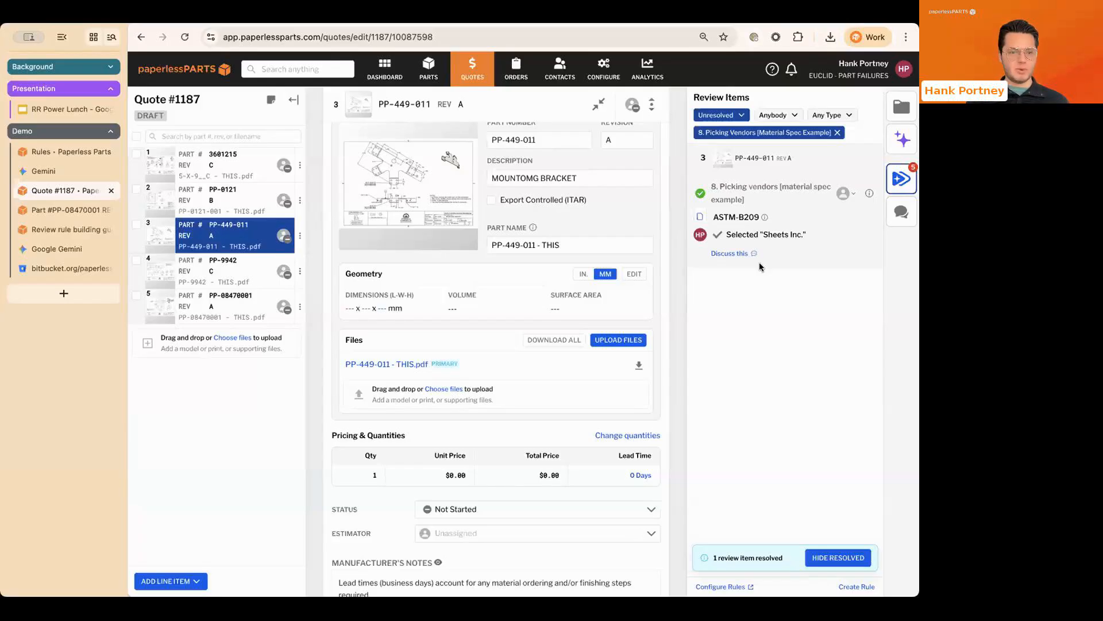
left_click(47, 152)
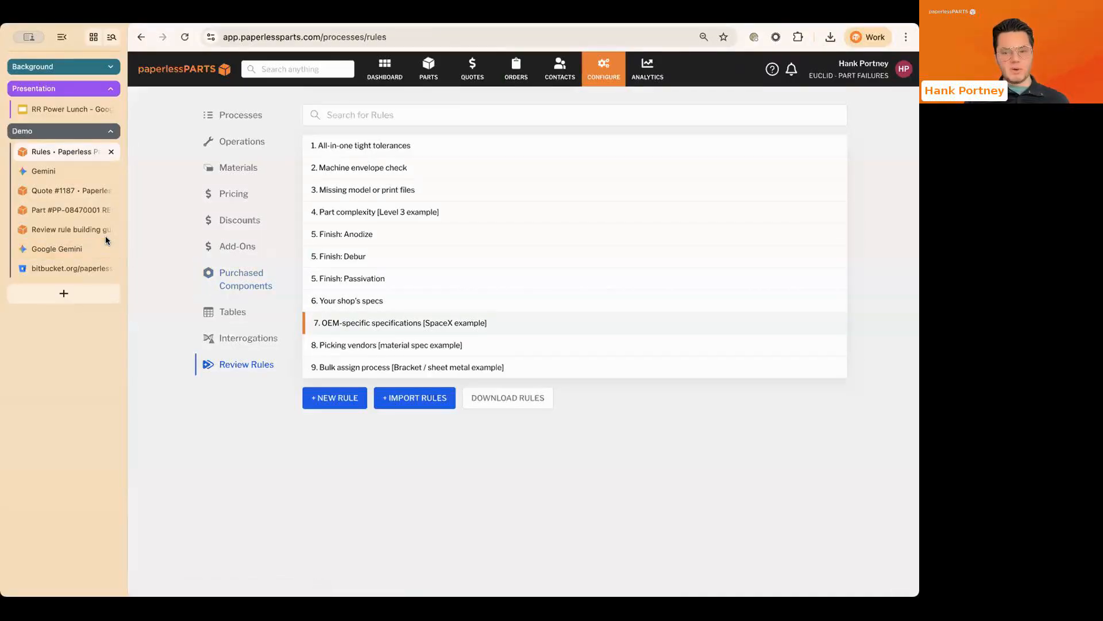
Step: Return to the Quote #1187 overview and find the "9. Bulk assign process" group among its review items
left_click(52, 172)
left_click(54, 191)
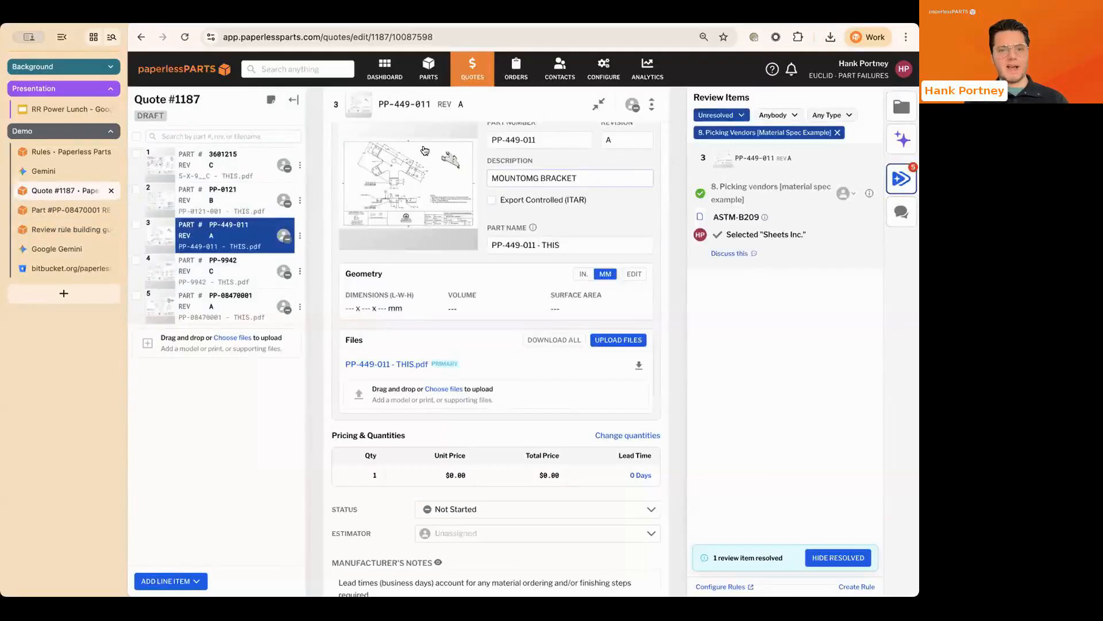
left_click(355, 109)
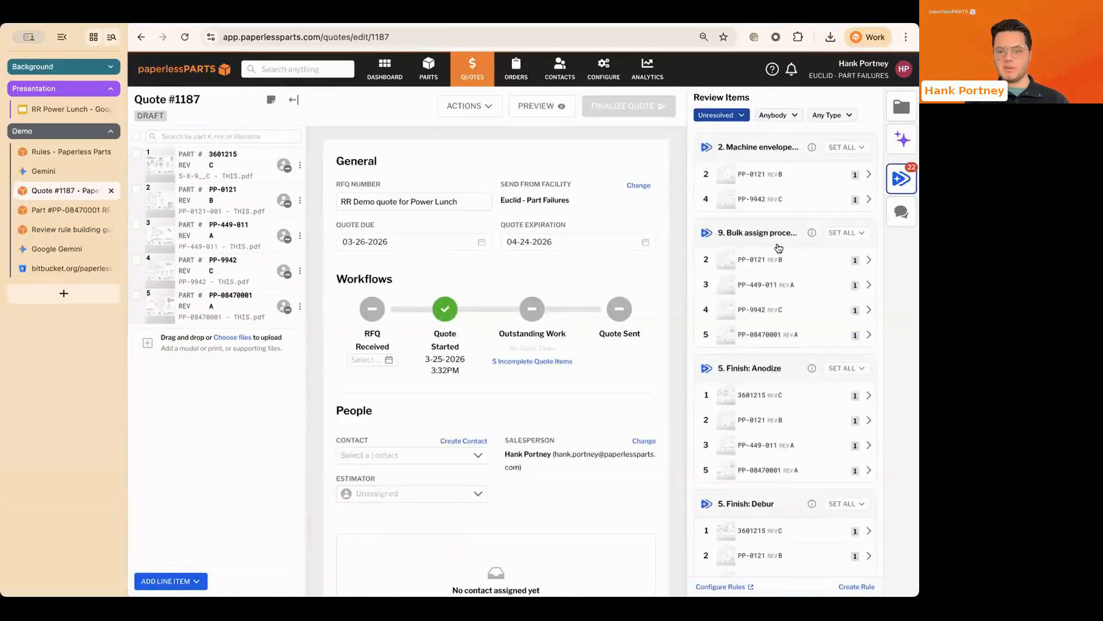
scroll(779, 248, "down", 3)
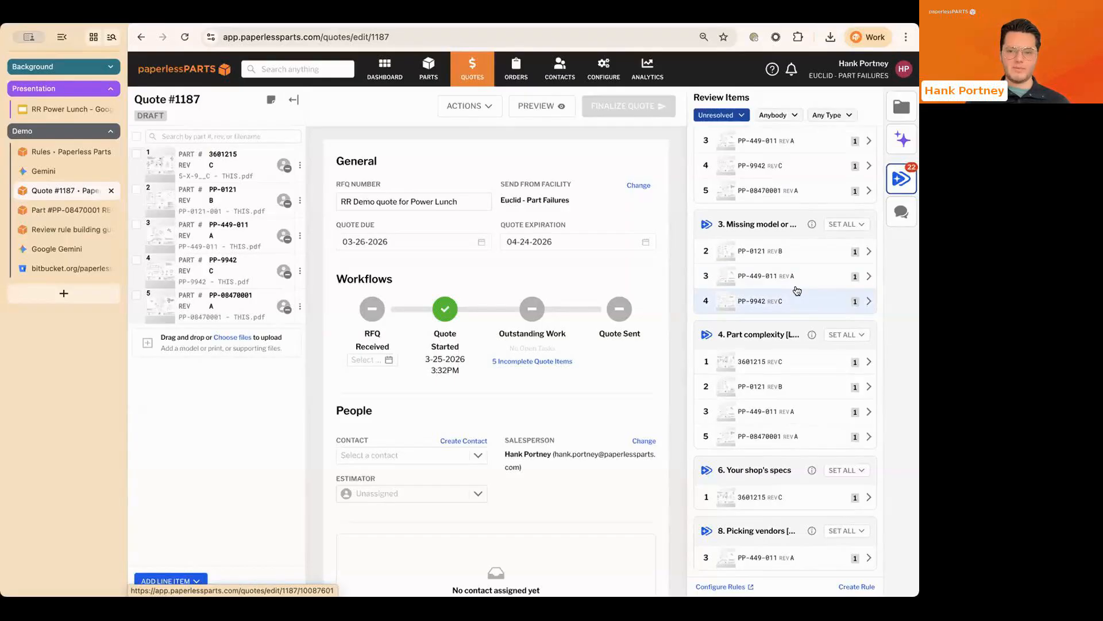
scroll(797, 291, "down", 8)
scroll(805, 241, "up", 2)
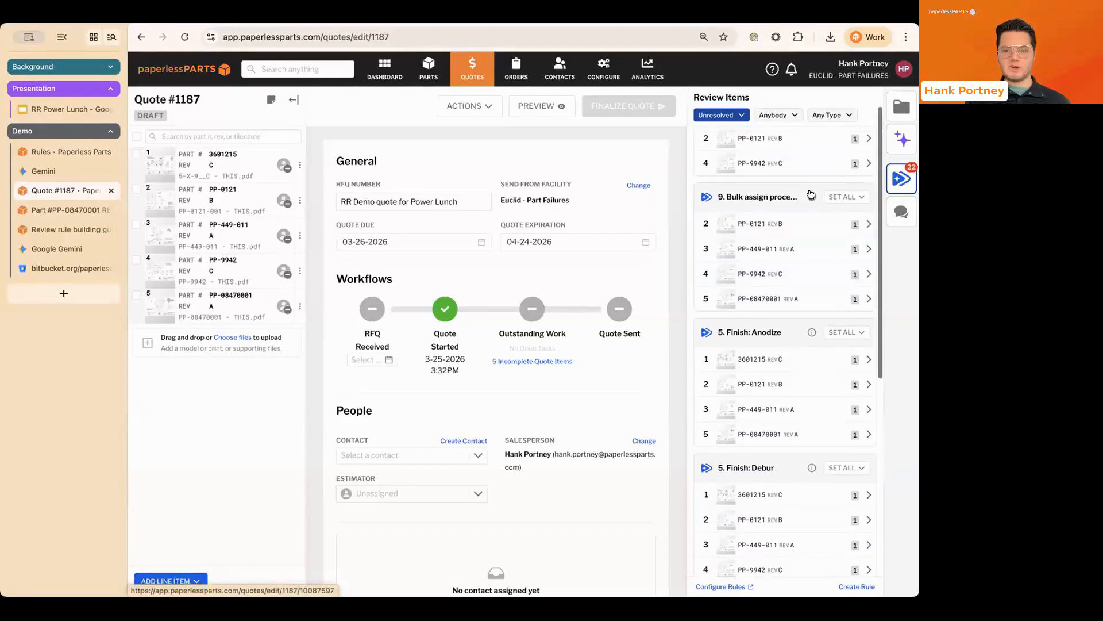
Step: Open the bulk assign process rule from its review item details, examine its signals and resolution options, and close it unchanged
left_click(811, 194)
left_click(850, 377)
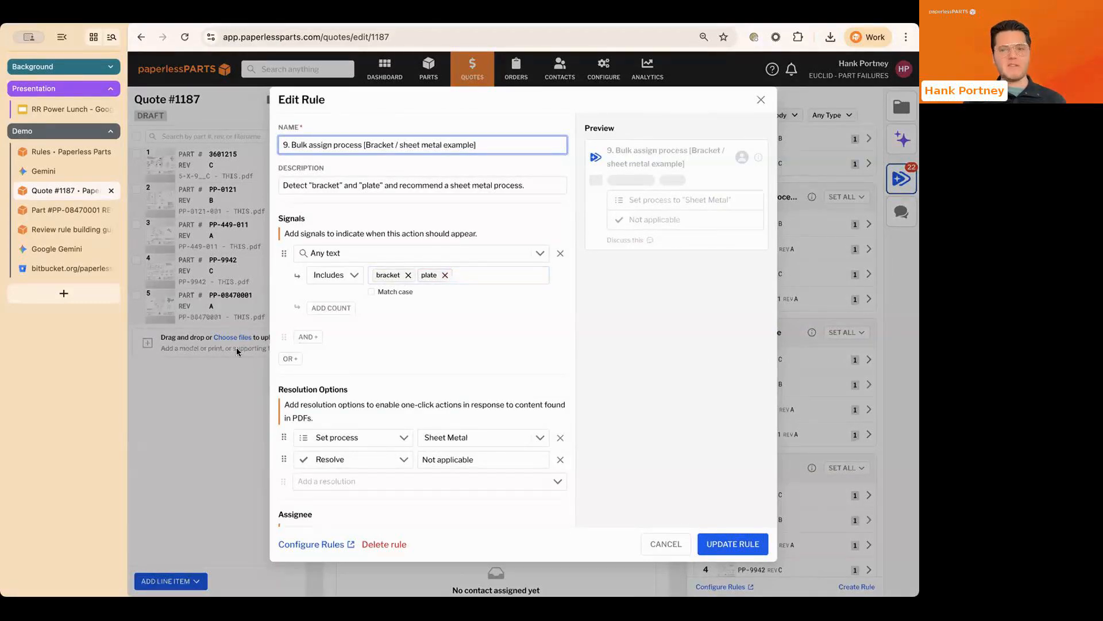
left_click(230, 364)
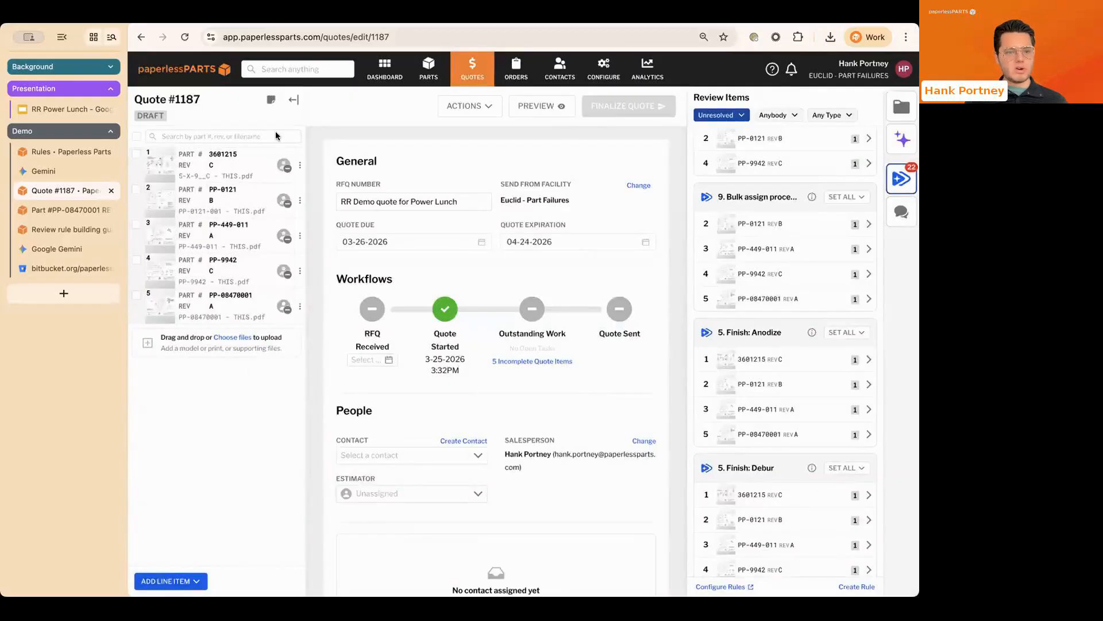
Step: Select part 3601215 in the quote, look over the available bulk actions, and clear the selection without applying any
left_click(137, 154)
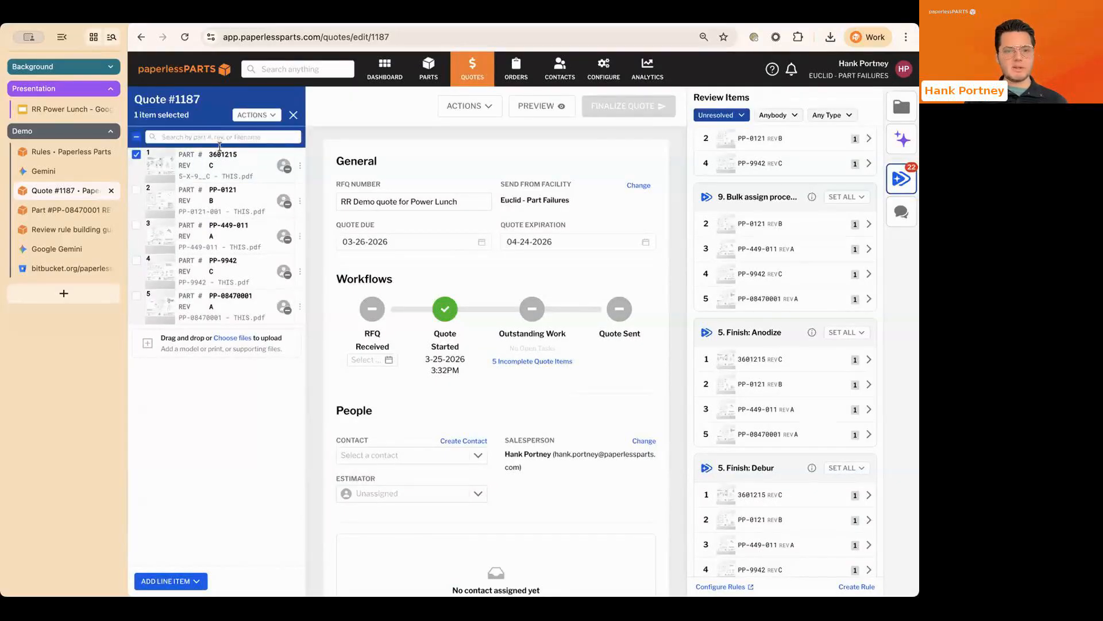
left_click(255, 115)
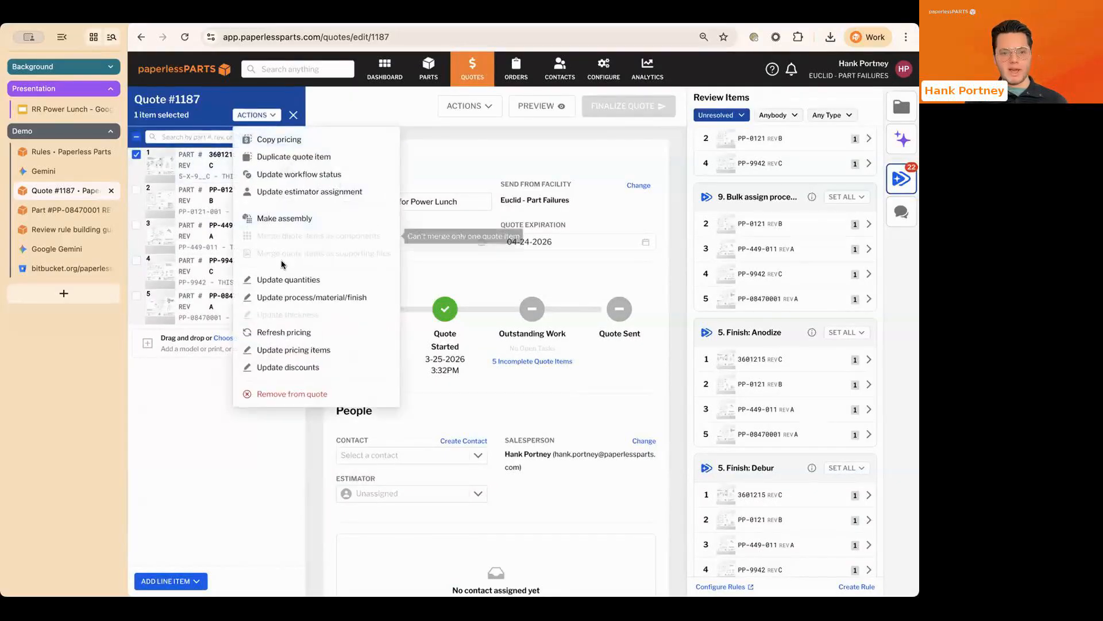
left_click(436, 282)
left_click(293, 115)
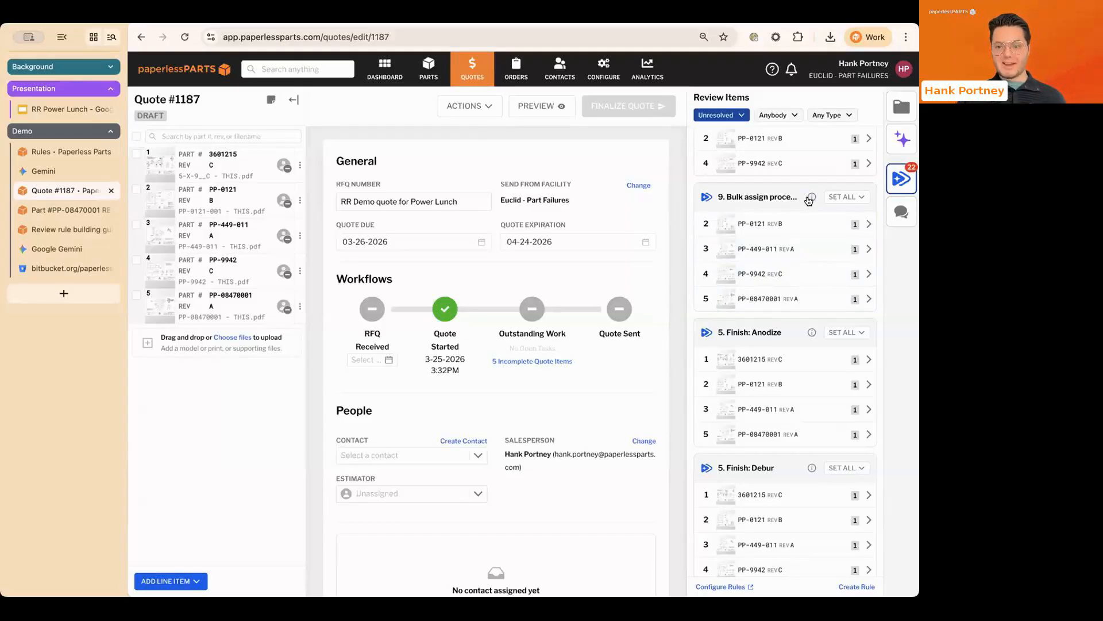
Step: Examine the bulk assign process review item for part PP-0121, and return to the Quote #1187 overview
left_click(734, 236)
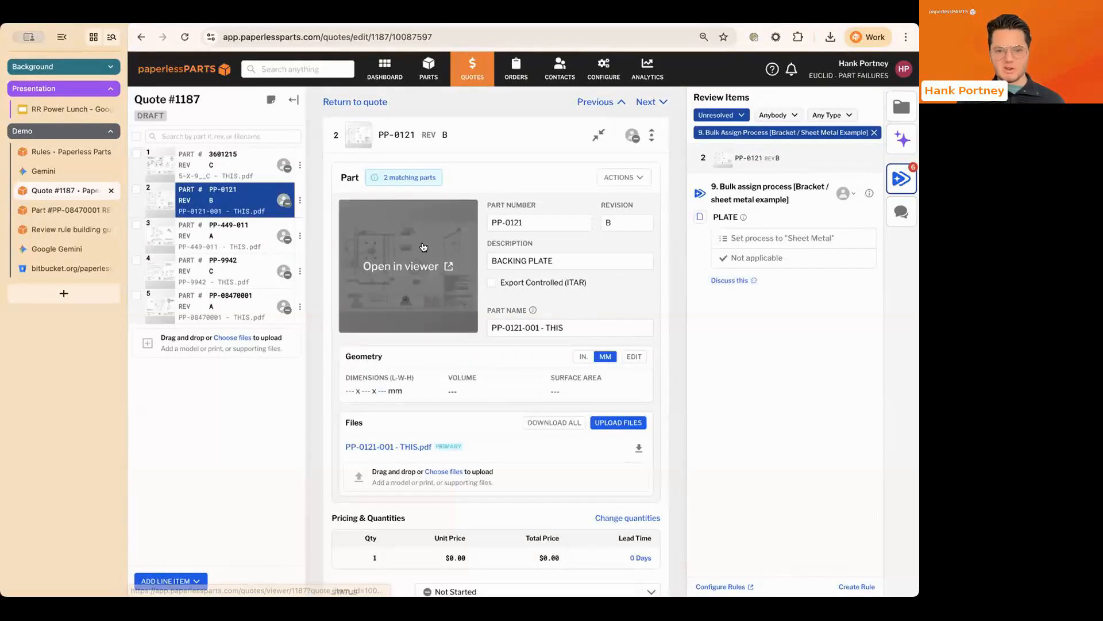
left_click(236, 235)
left_click(342, 103)
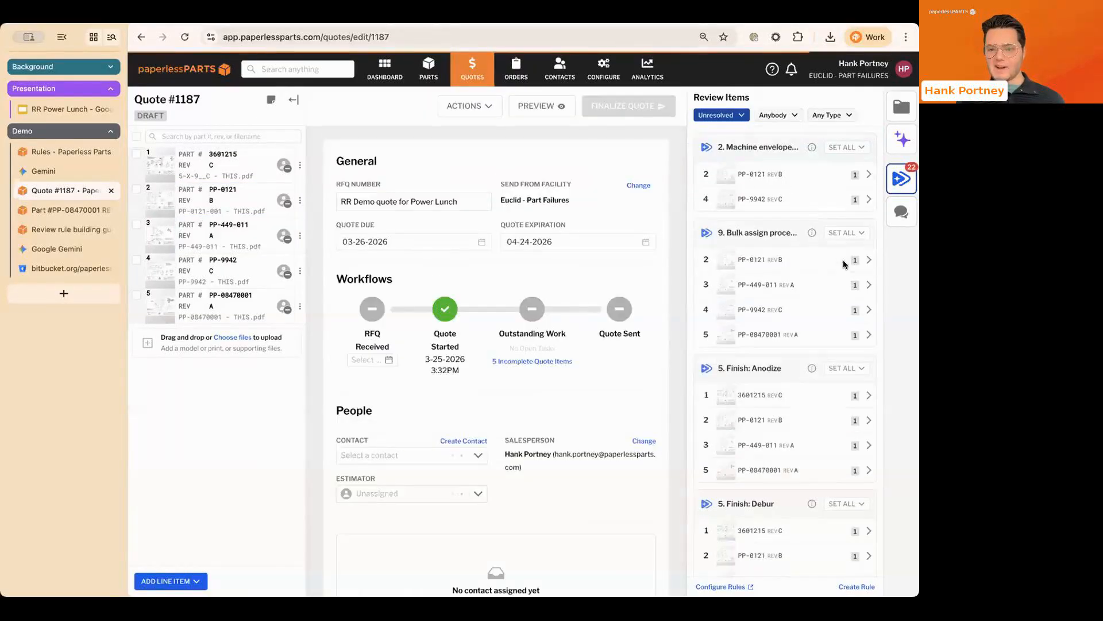
Step: Resolve all components under the "9. Bulk assign process" rule at once by setting their process to "Sheet Metal"
left_click(847, 233)
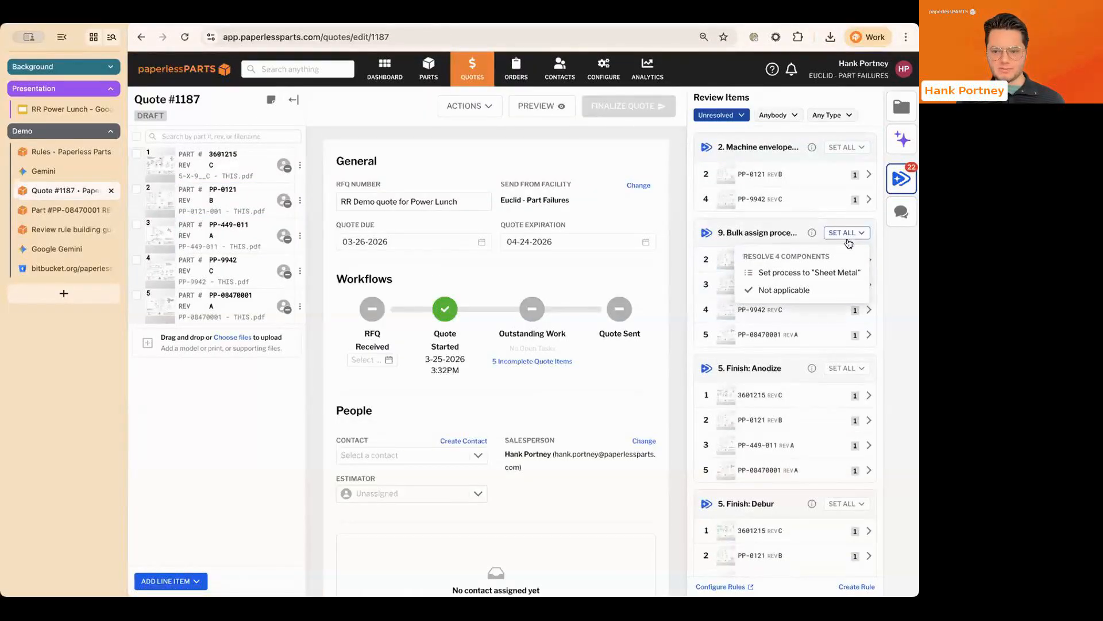
left_click(839, 272)
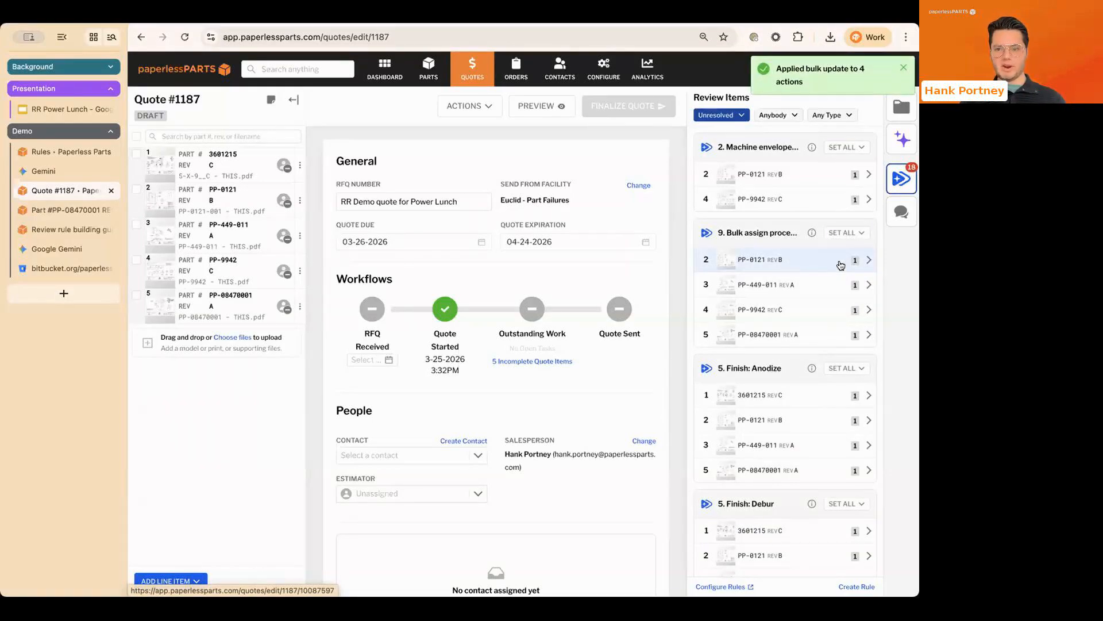
left_click(817, 260)
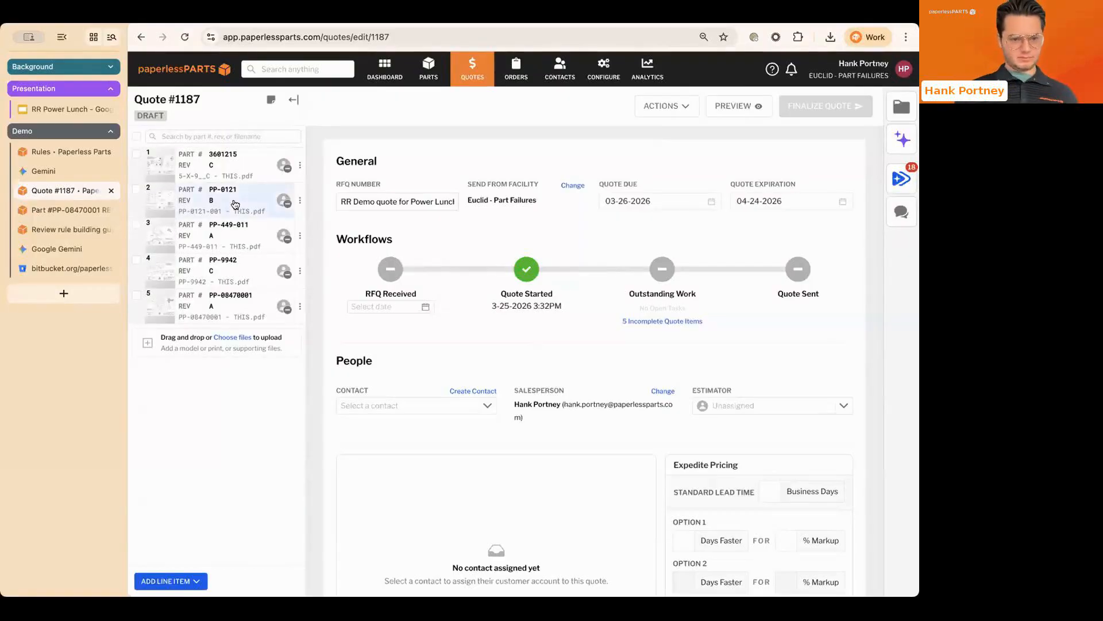
Step: Open part PP-0121, check its assigned process above the materials and operations sections, and return to the quote overview
left_click(235, 202)
scroll(568, 428, "down", 5)
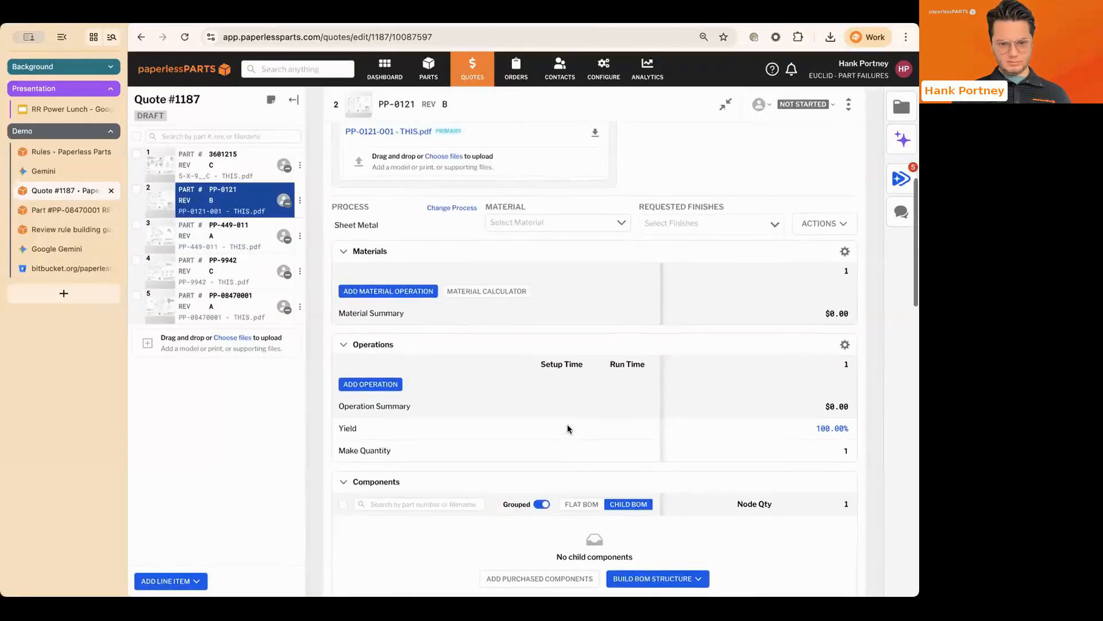
left_click_drag(336, 290, 396, 293)
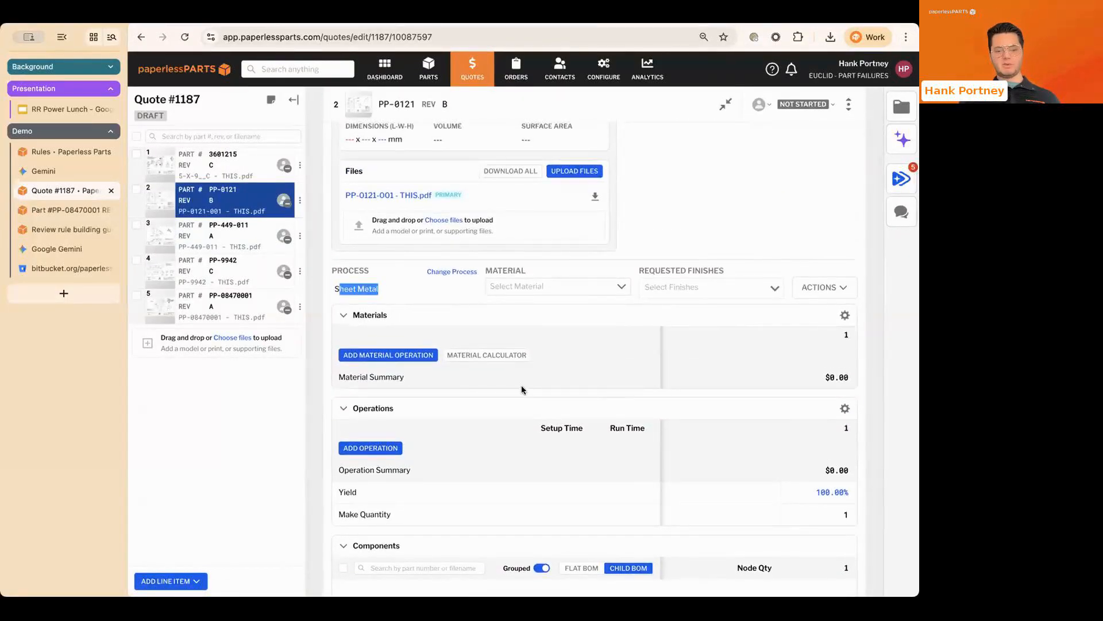
scroll(522, 388, "down", 1)
scroll(521, 388, "up", 2)
left_click(509, 401)
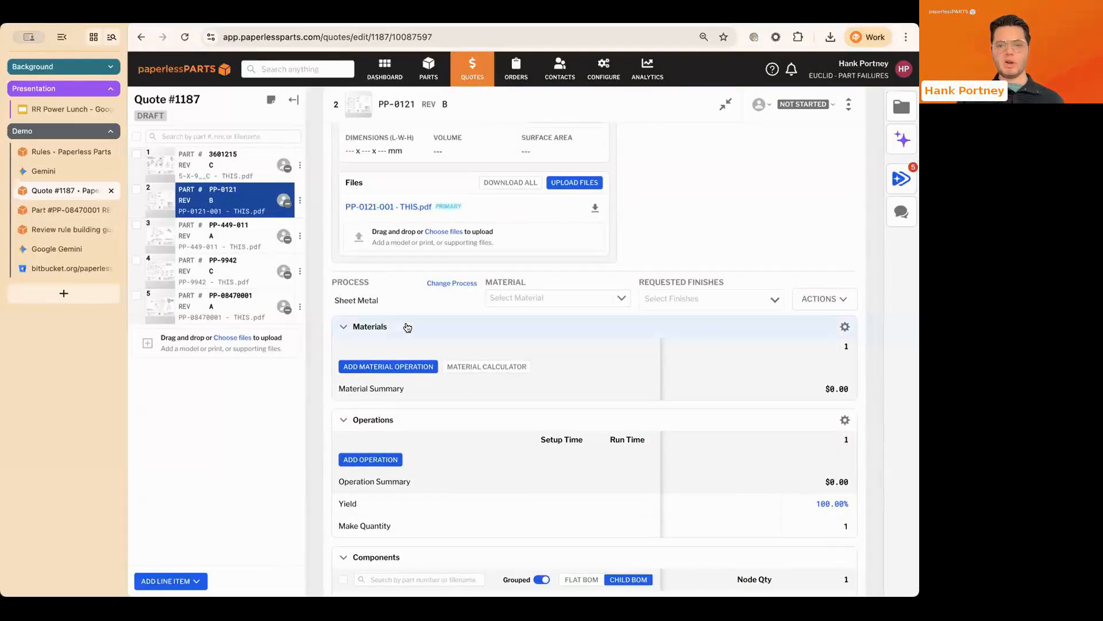
scroll(407, 327, "up", 5)
left_click(344, 104)
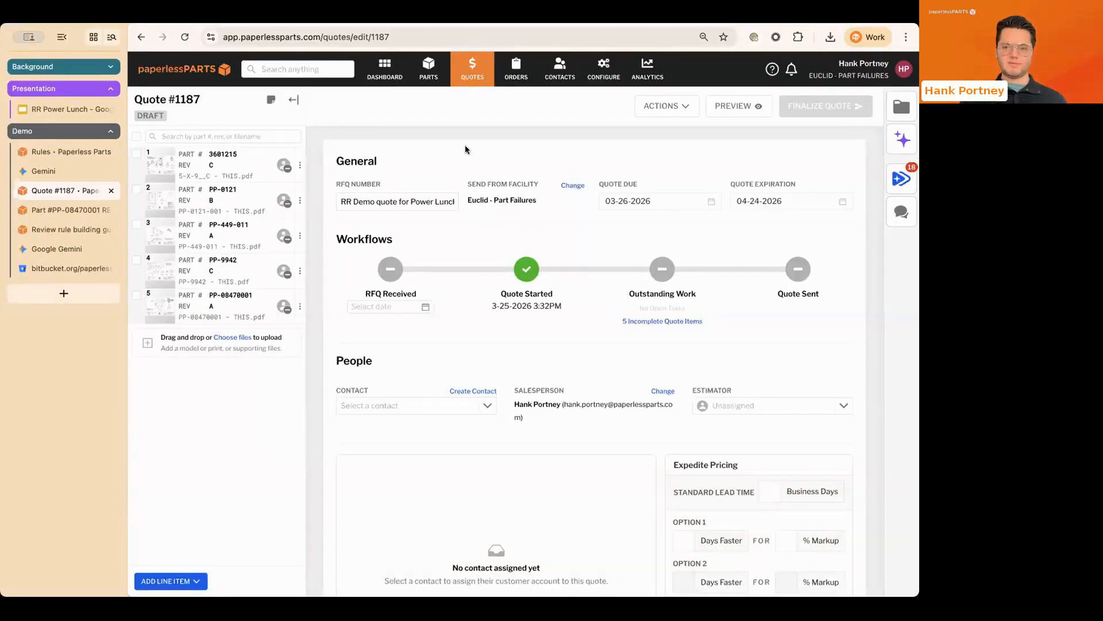
Step: Show the quote's review items, view the "4. Part complexity" rule's details, and open its past action PP-3985 - THIS.pdf
left_click(901, 179)
scroll(817, 272, "down", 5)
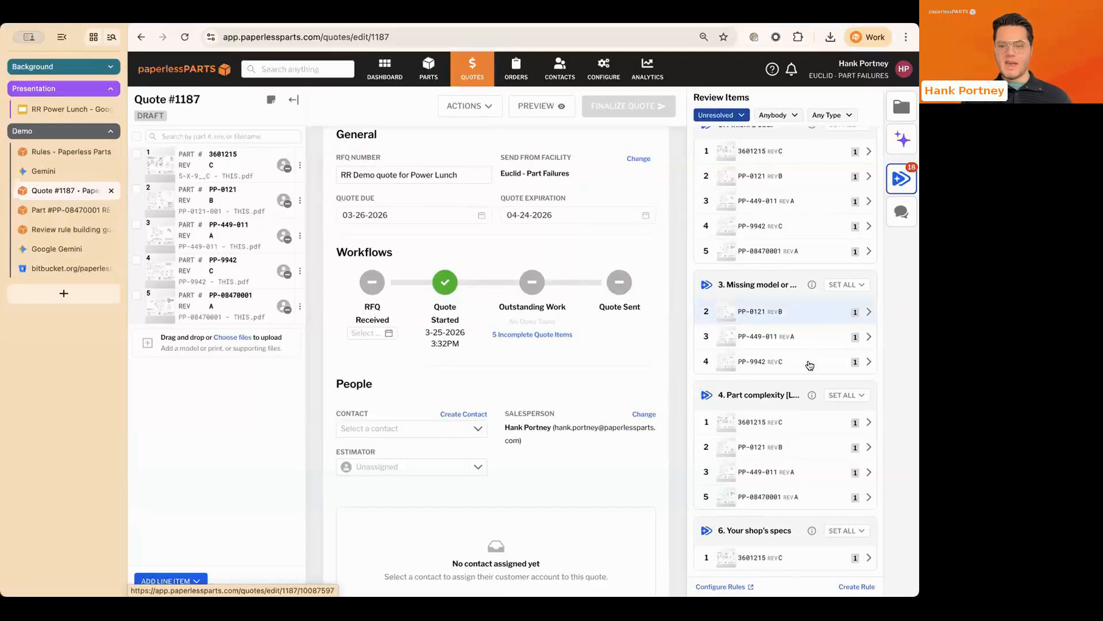
mouse_move(811, 395)
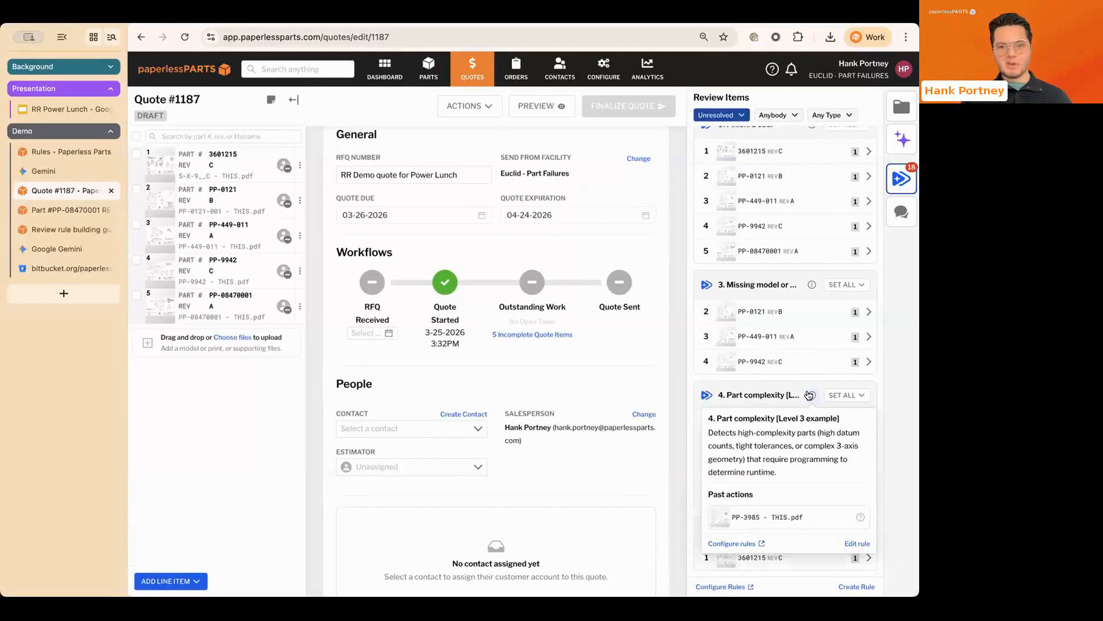
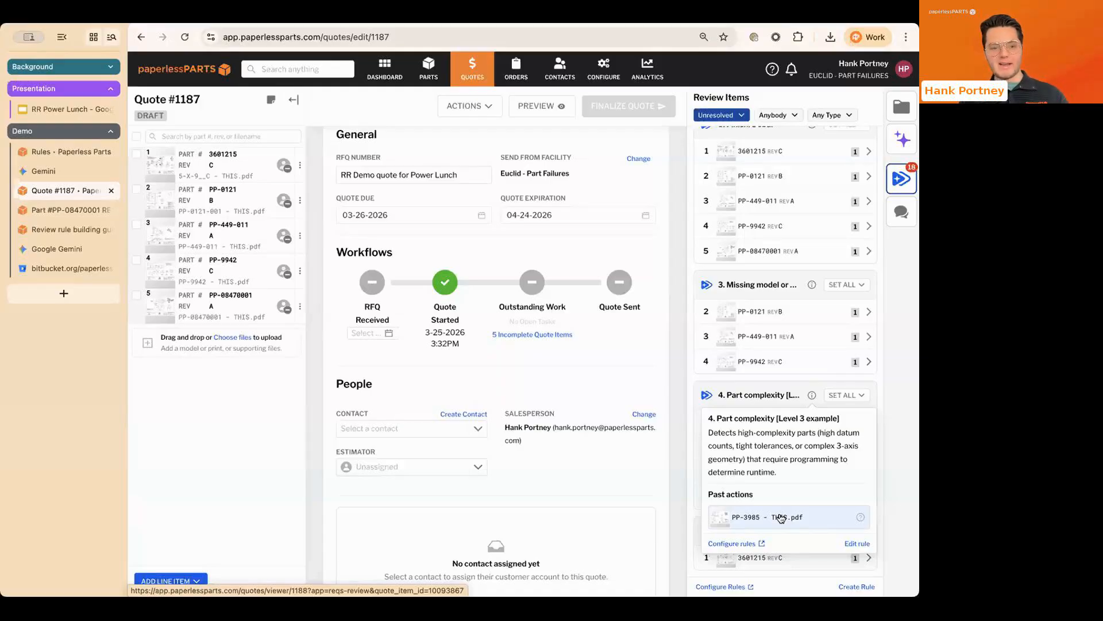
left_click(780, 517)
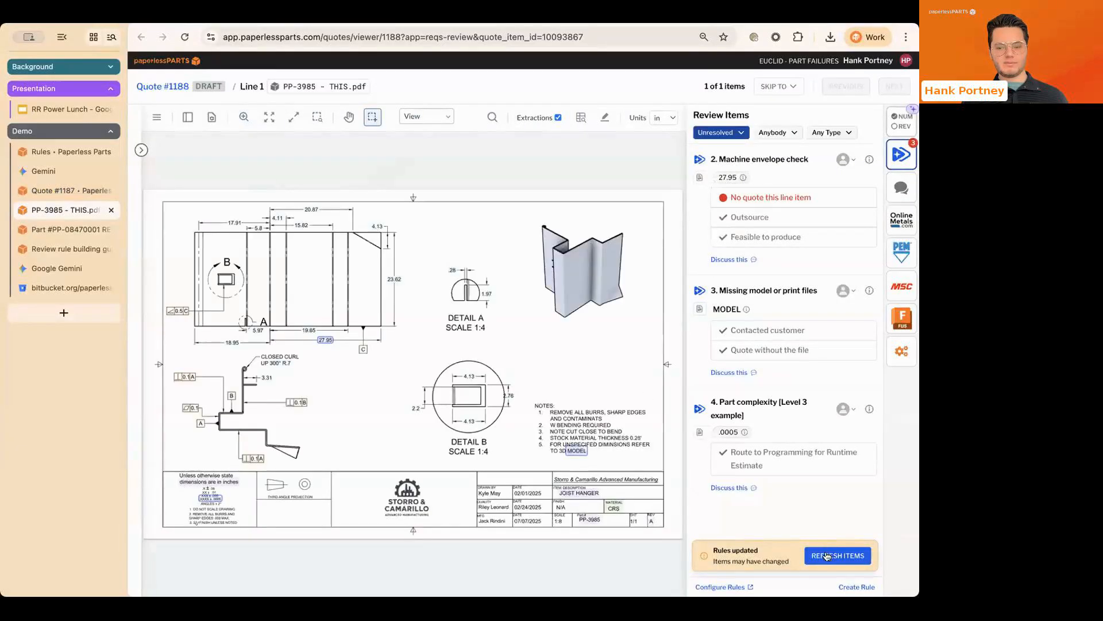
Step: Go to the review rule building guide and select the entire JSON string under "Rules inspiration pack"
left_click(41, 154)
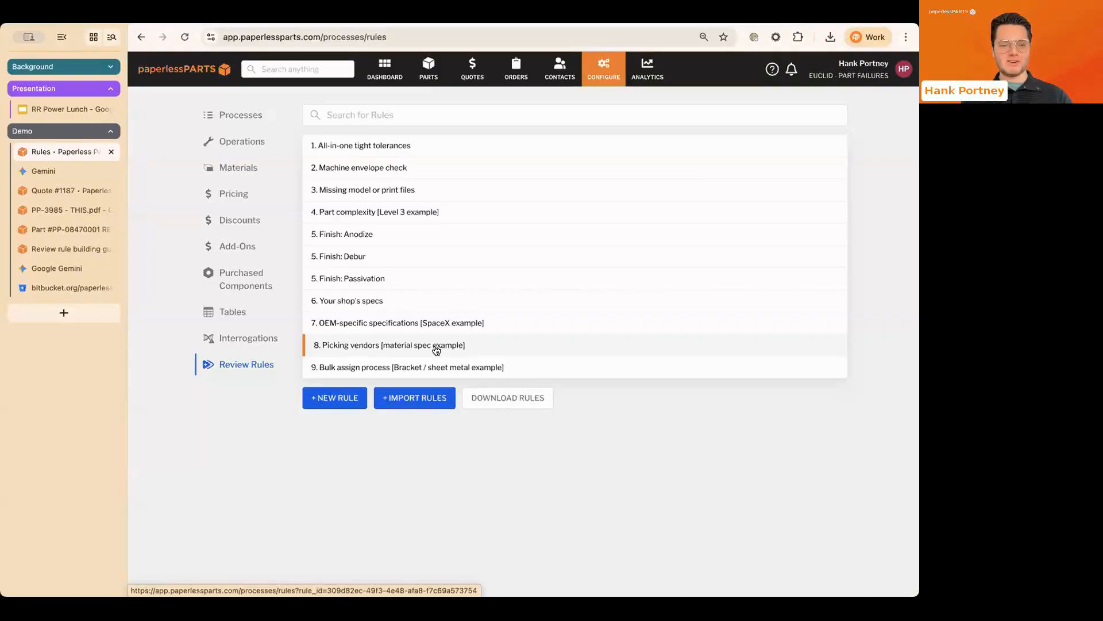
left_click(55, 195)
left_click(56, 248)
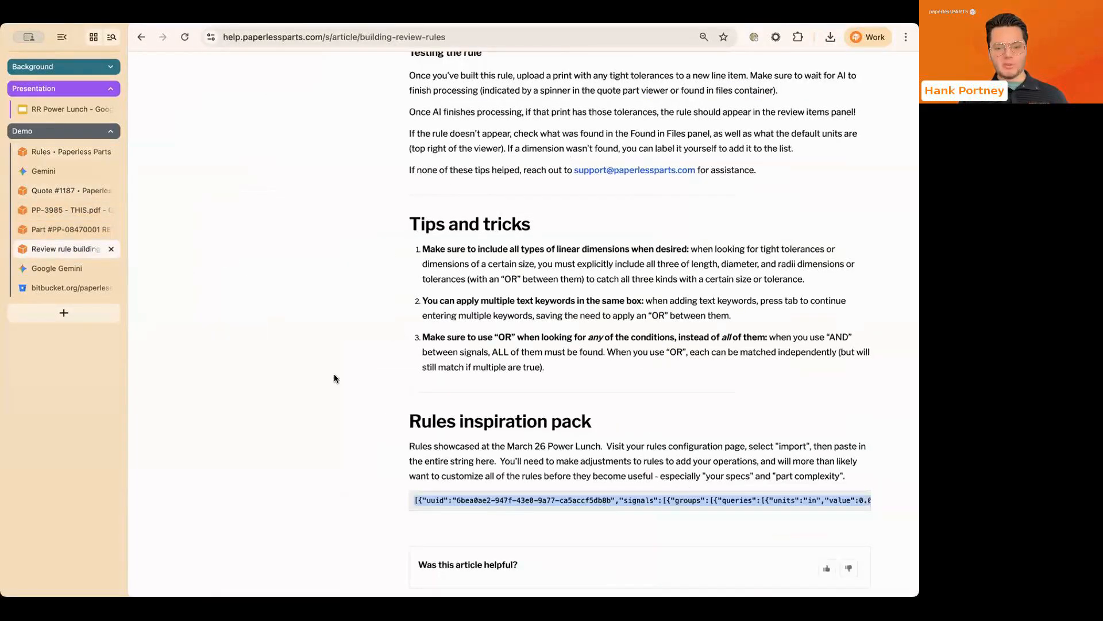
left_click_drag(408, 428, 628, 428)
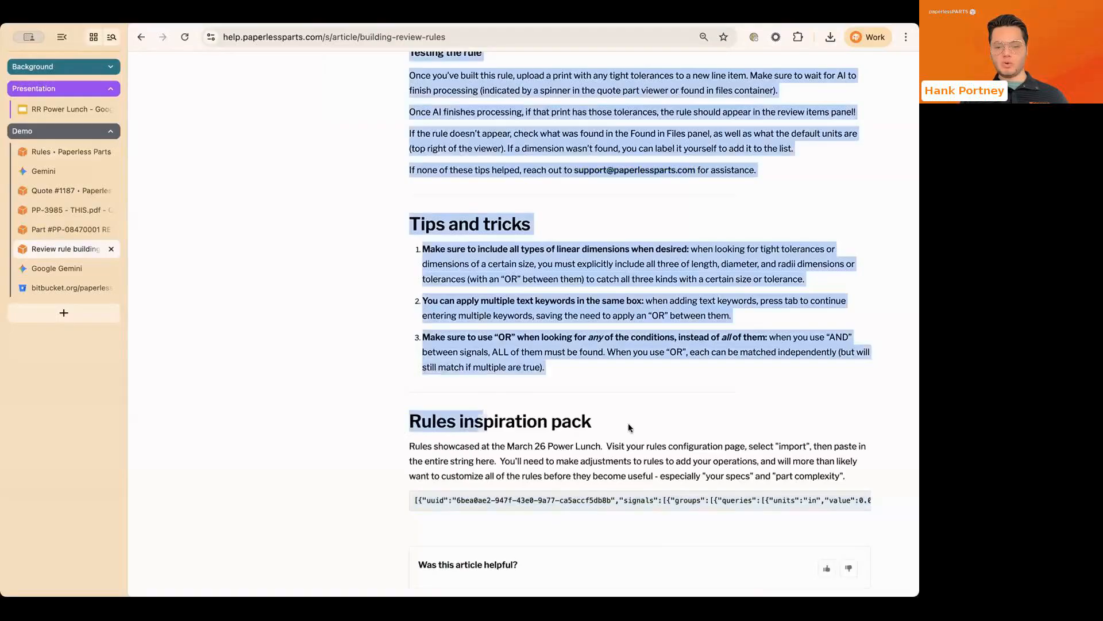
triple_click(569, 500)
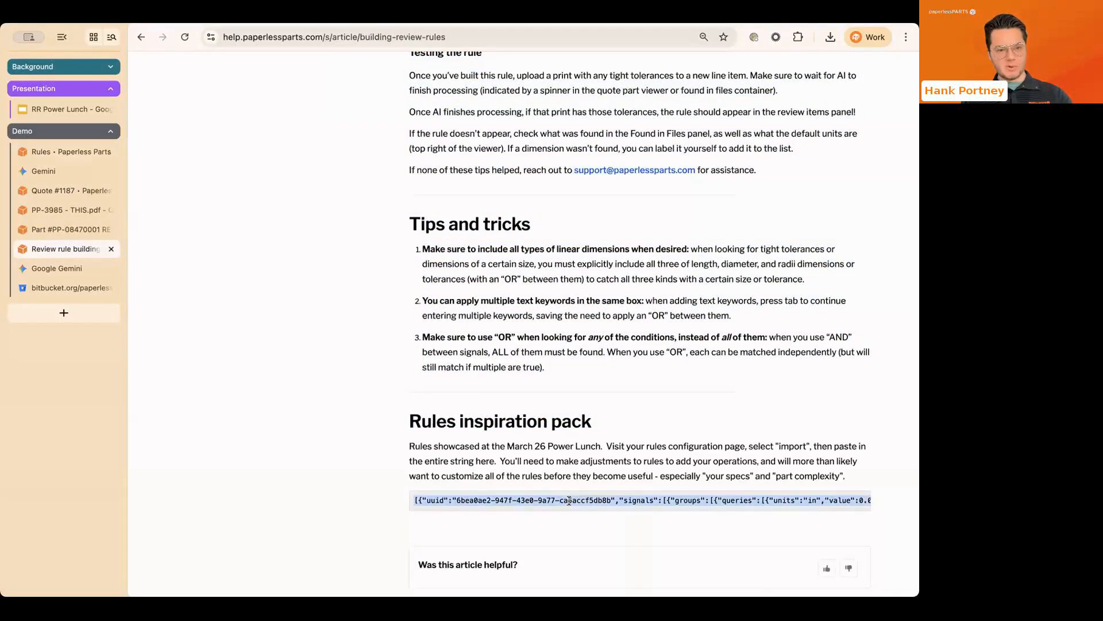
Step: Paste the inspiration pack's JSON into the review rules import, read the rules, and look through the staged list
left_click(58, 150)
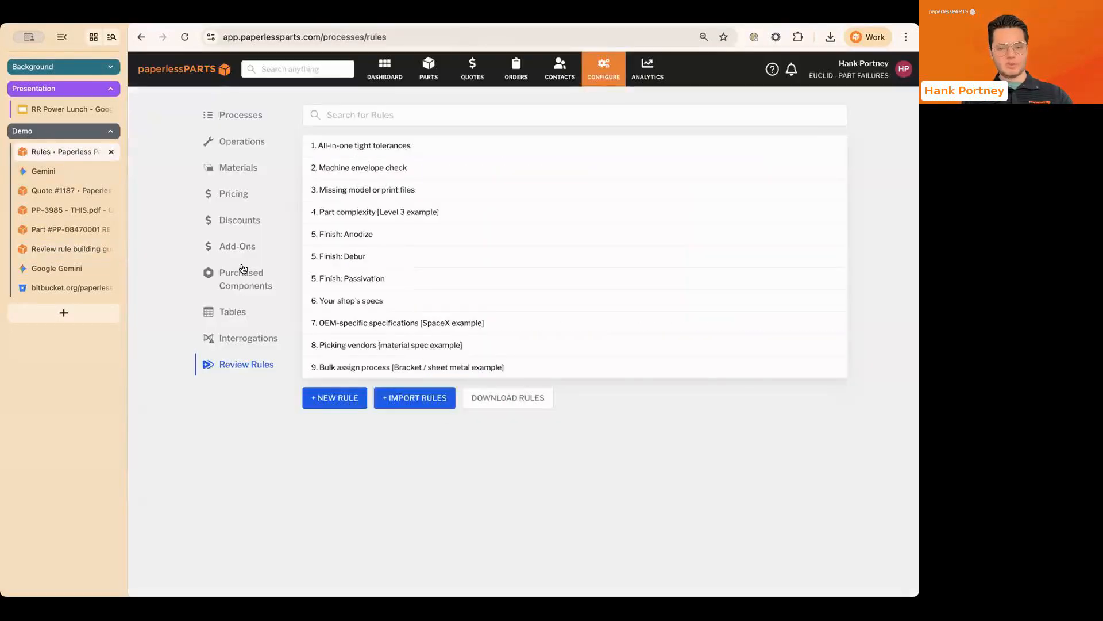
left_click(414, 397)
key("ctrl+v")
left_click(377, 194)
key("super+a")
key("super+v")
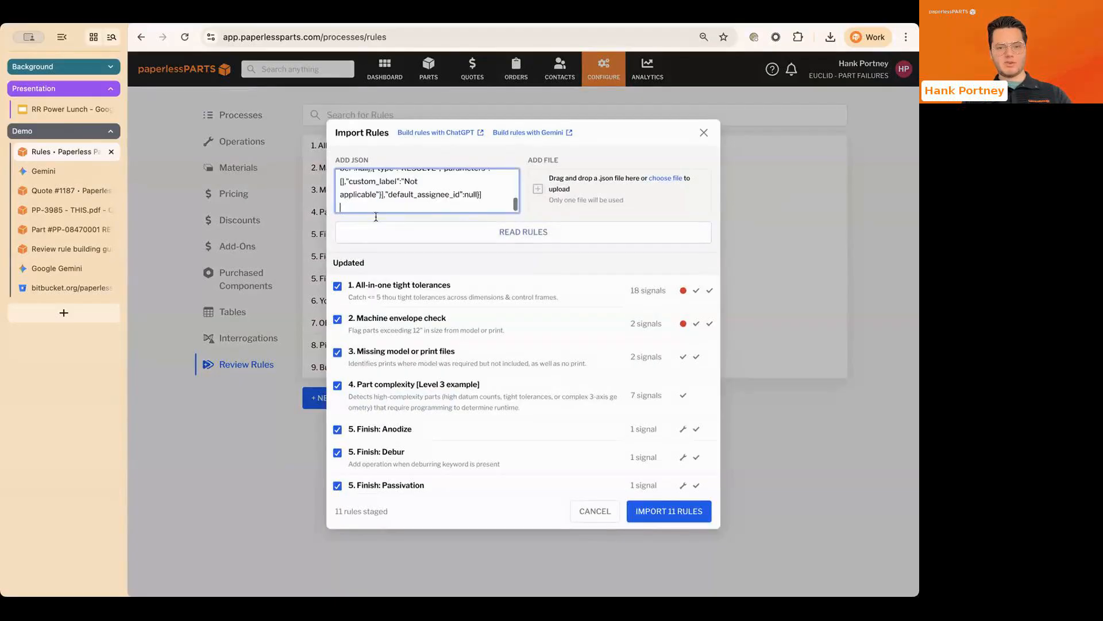
left_click(402, 235)
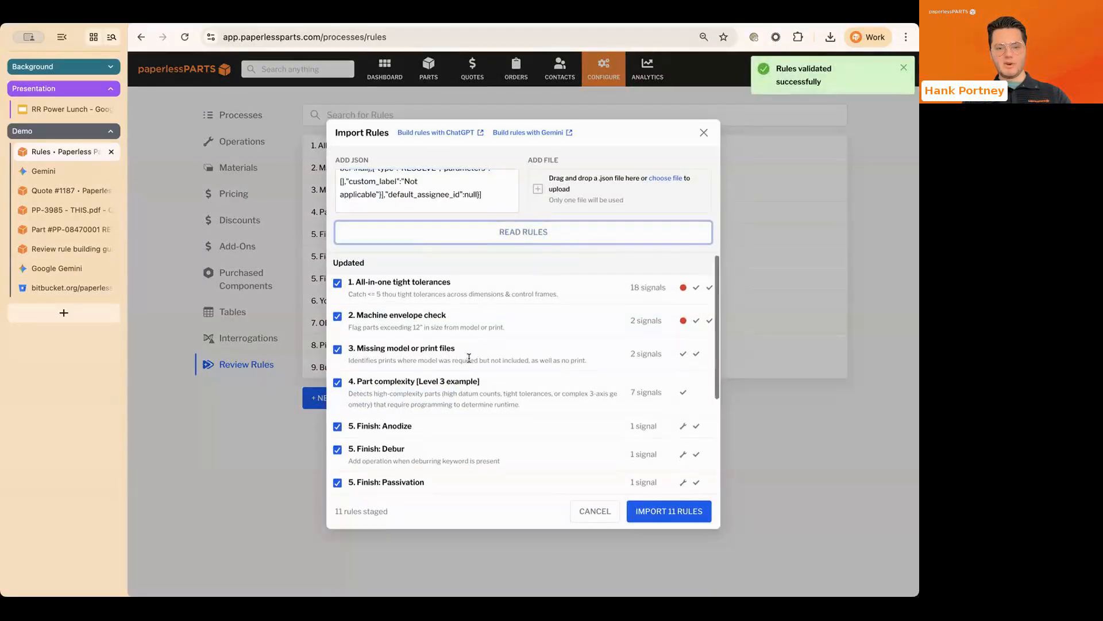
scroll(433, 283, "down", 5)
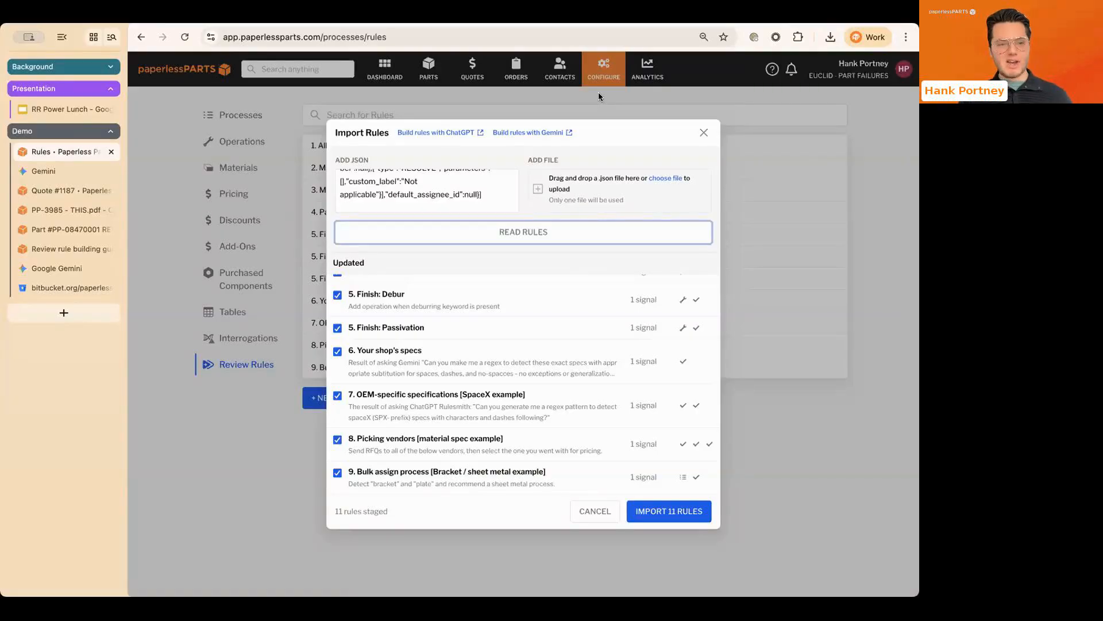
Step: Switch to the RR Power Lunch presentation in Google Slides and find slide 8 among the slide thumbnails
left_click(54, 107)
scroll(195, 391, "down", 5)
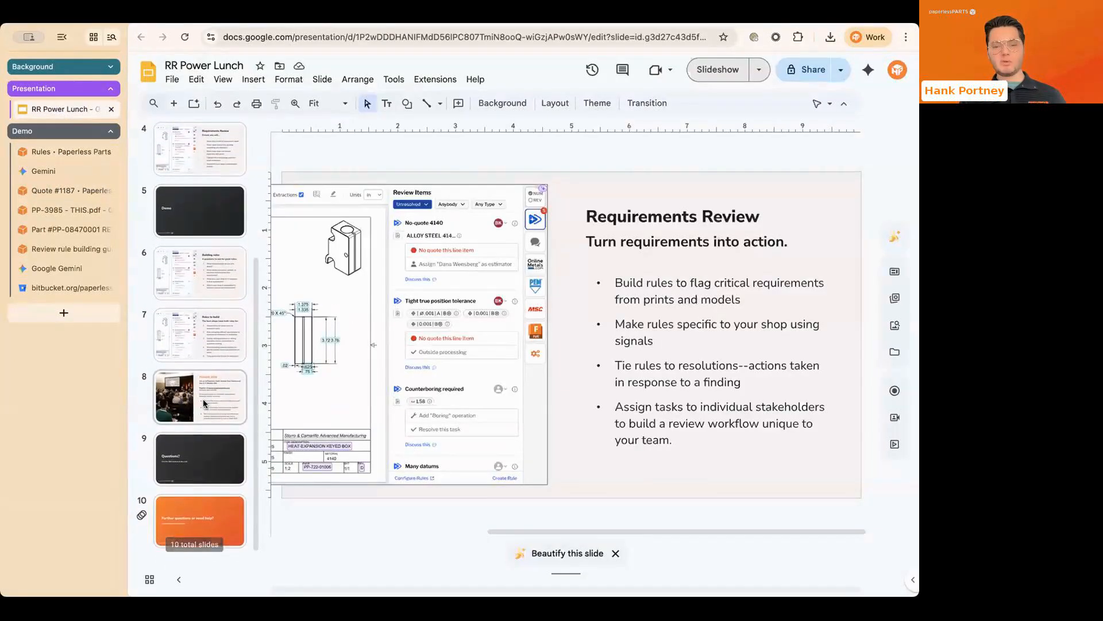